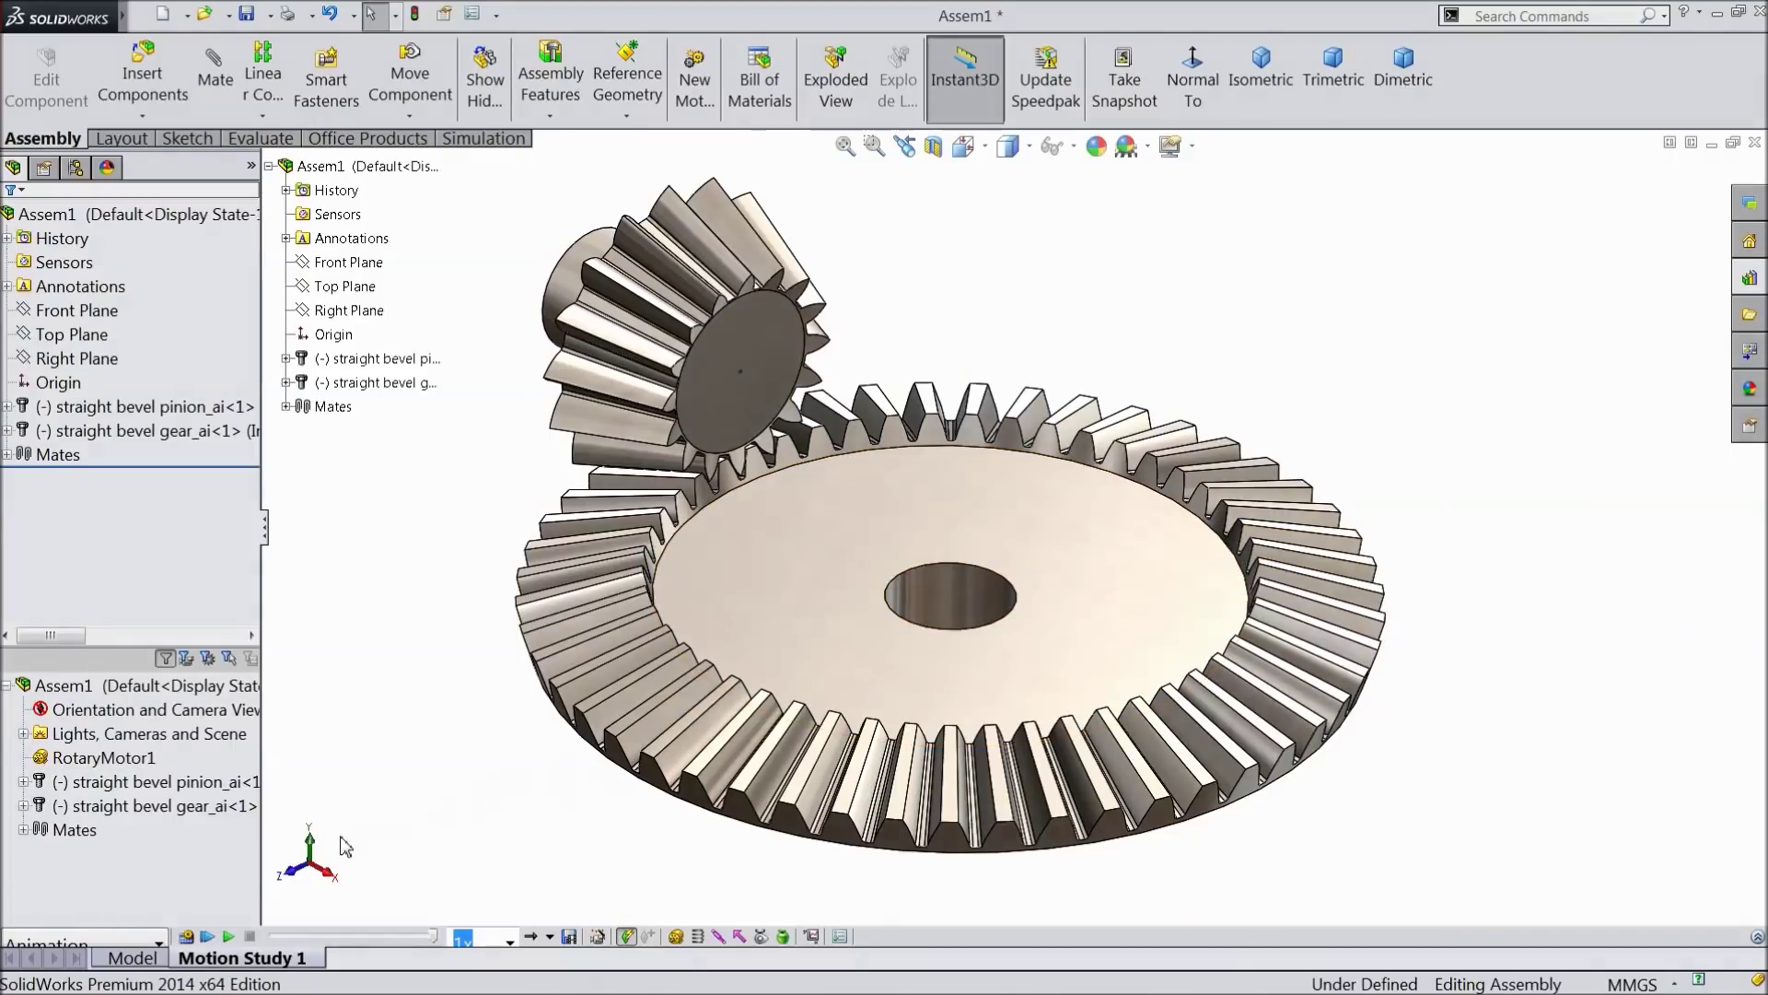
Step: Play the Motion Study 1 rotary motor animation of the bevel gears
left_click(230, 937)
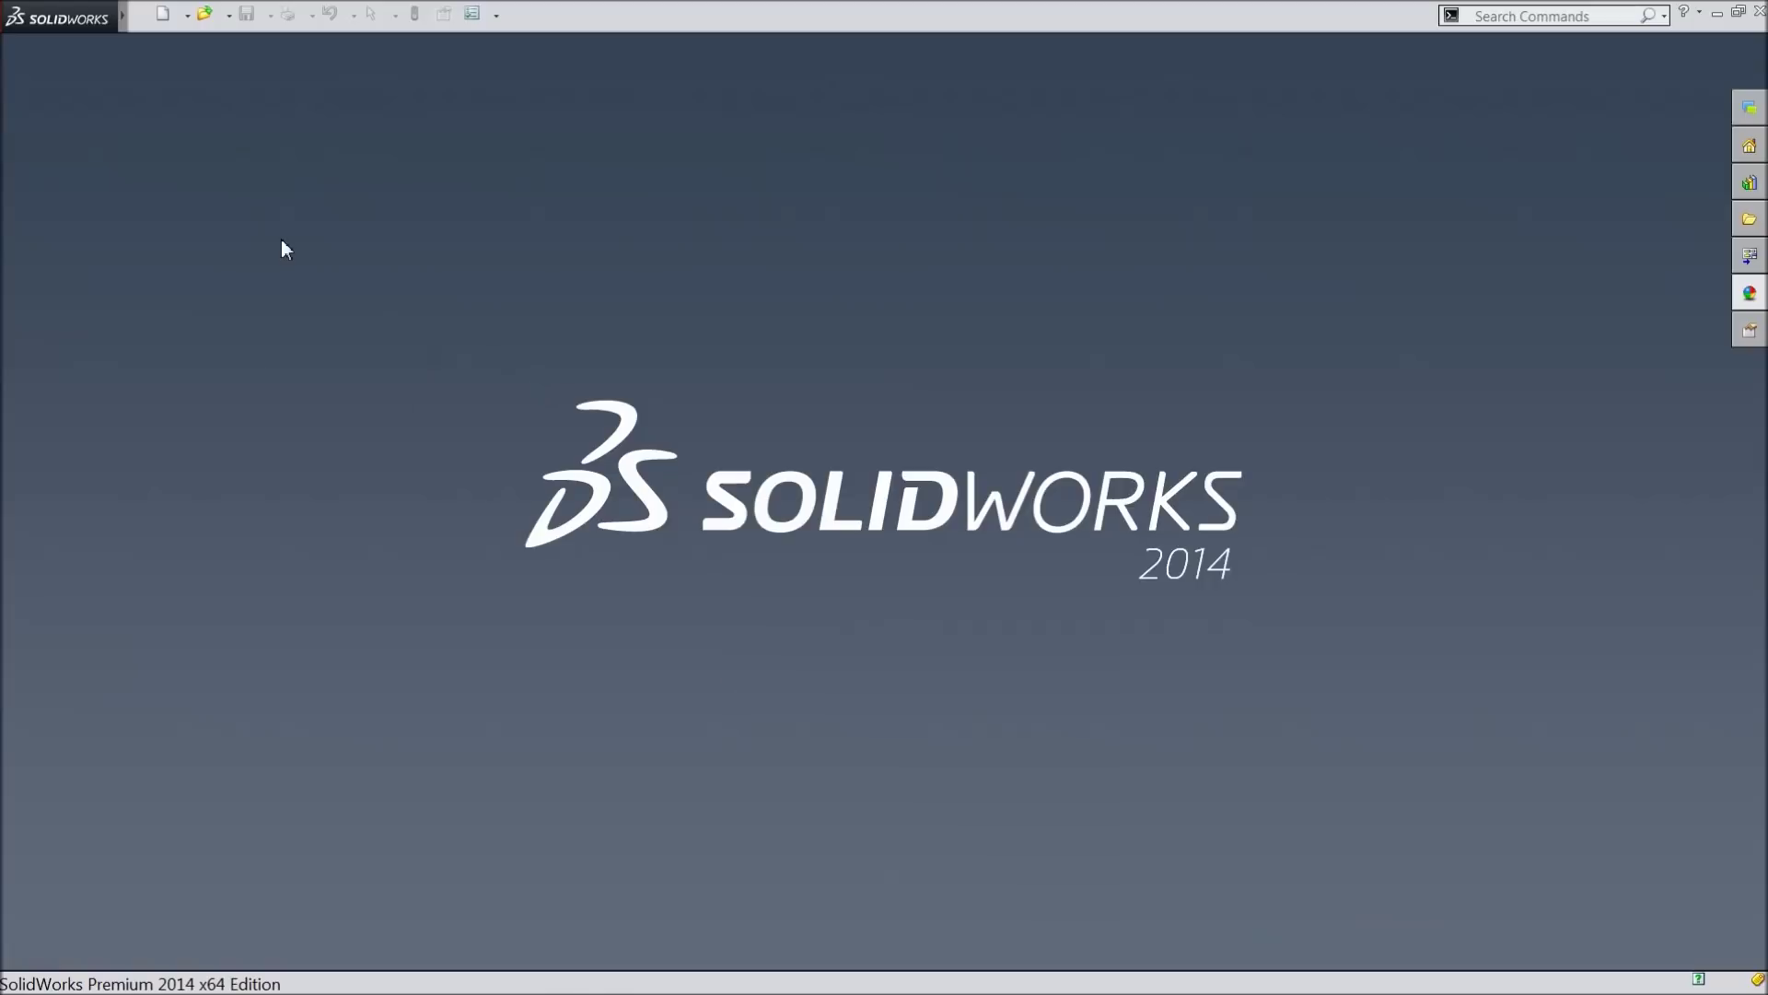
Step: Create a new assembly document
left_click(172, 19)
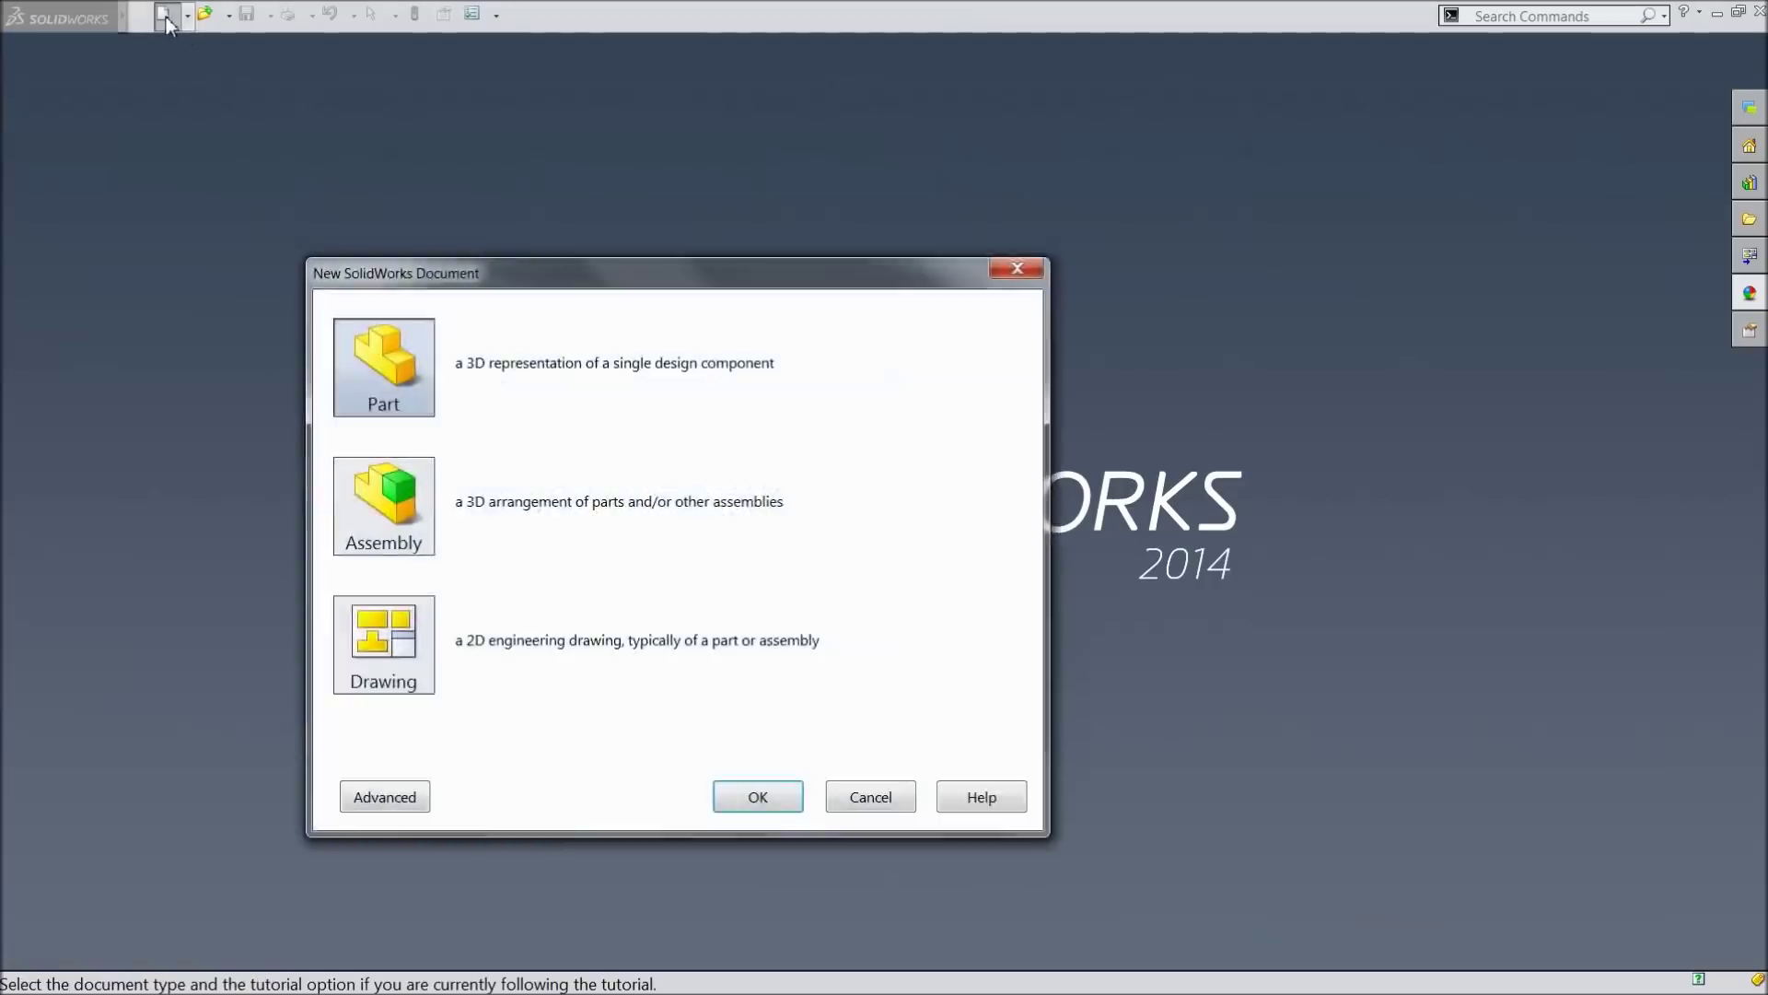
left_click(387, 535)
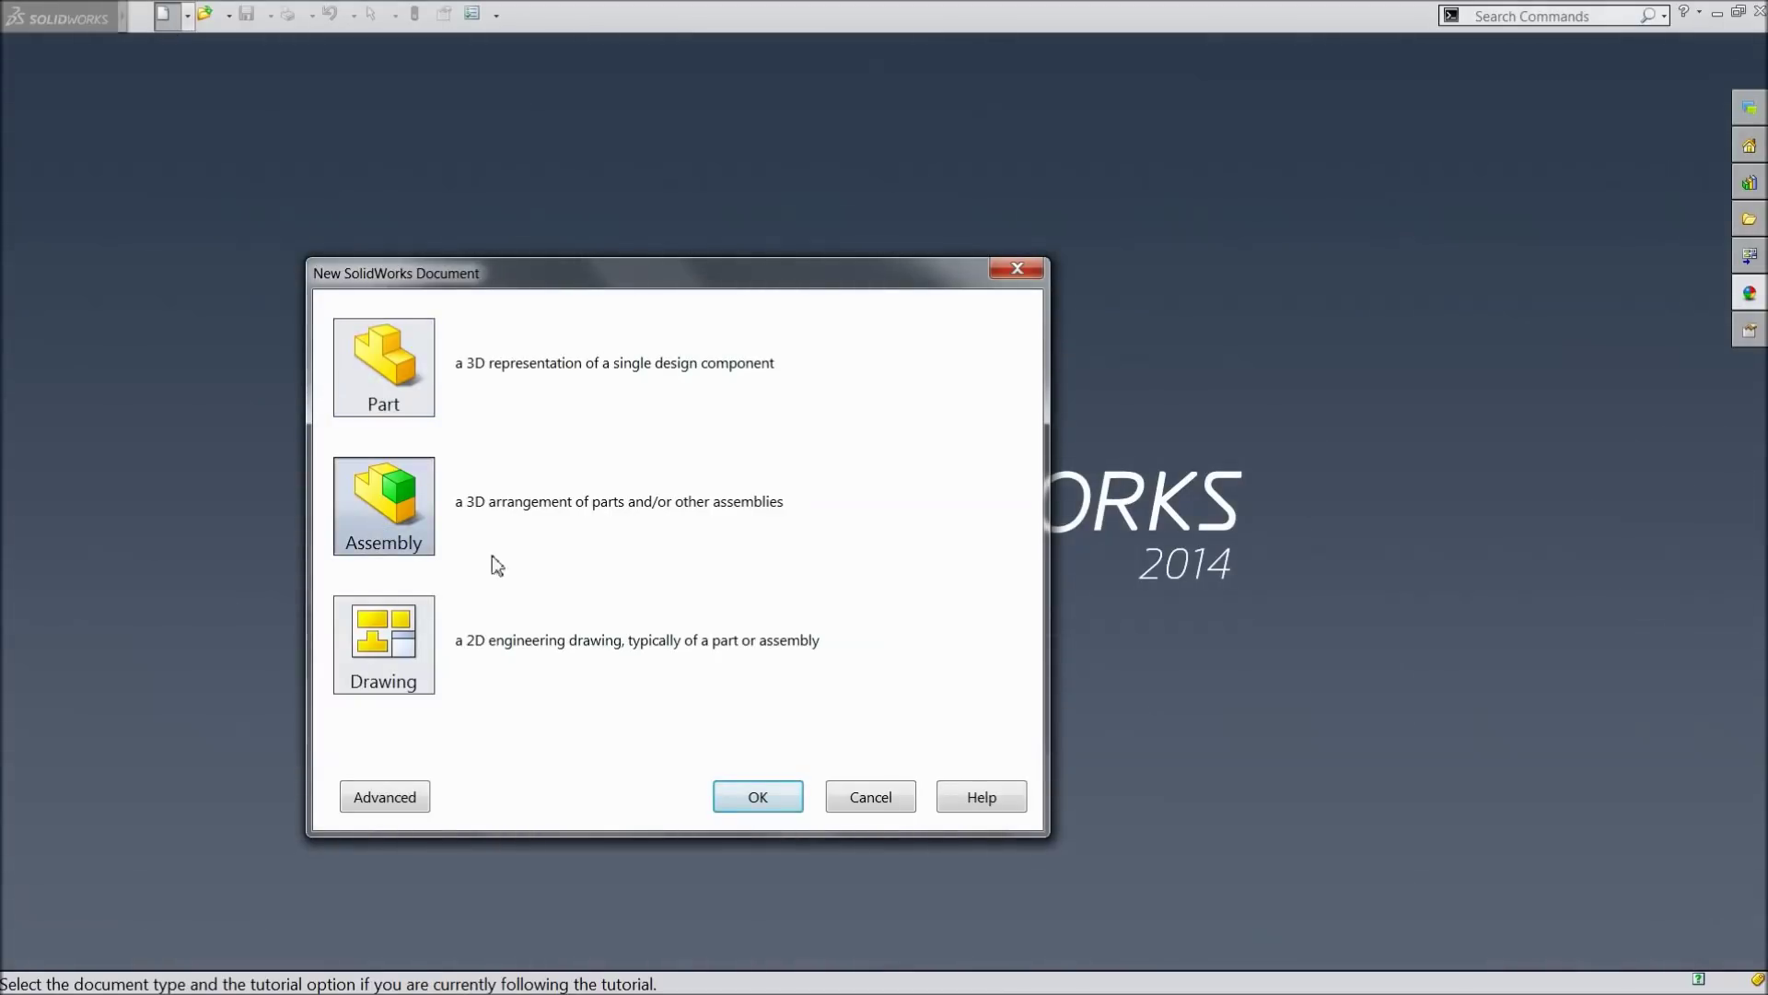
left_click(747, 793)
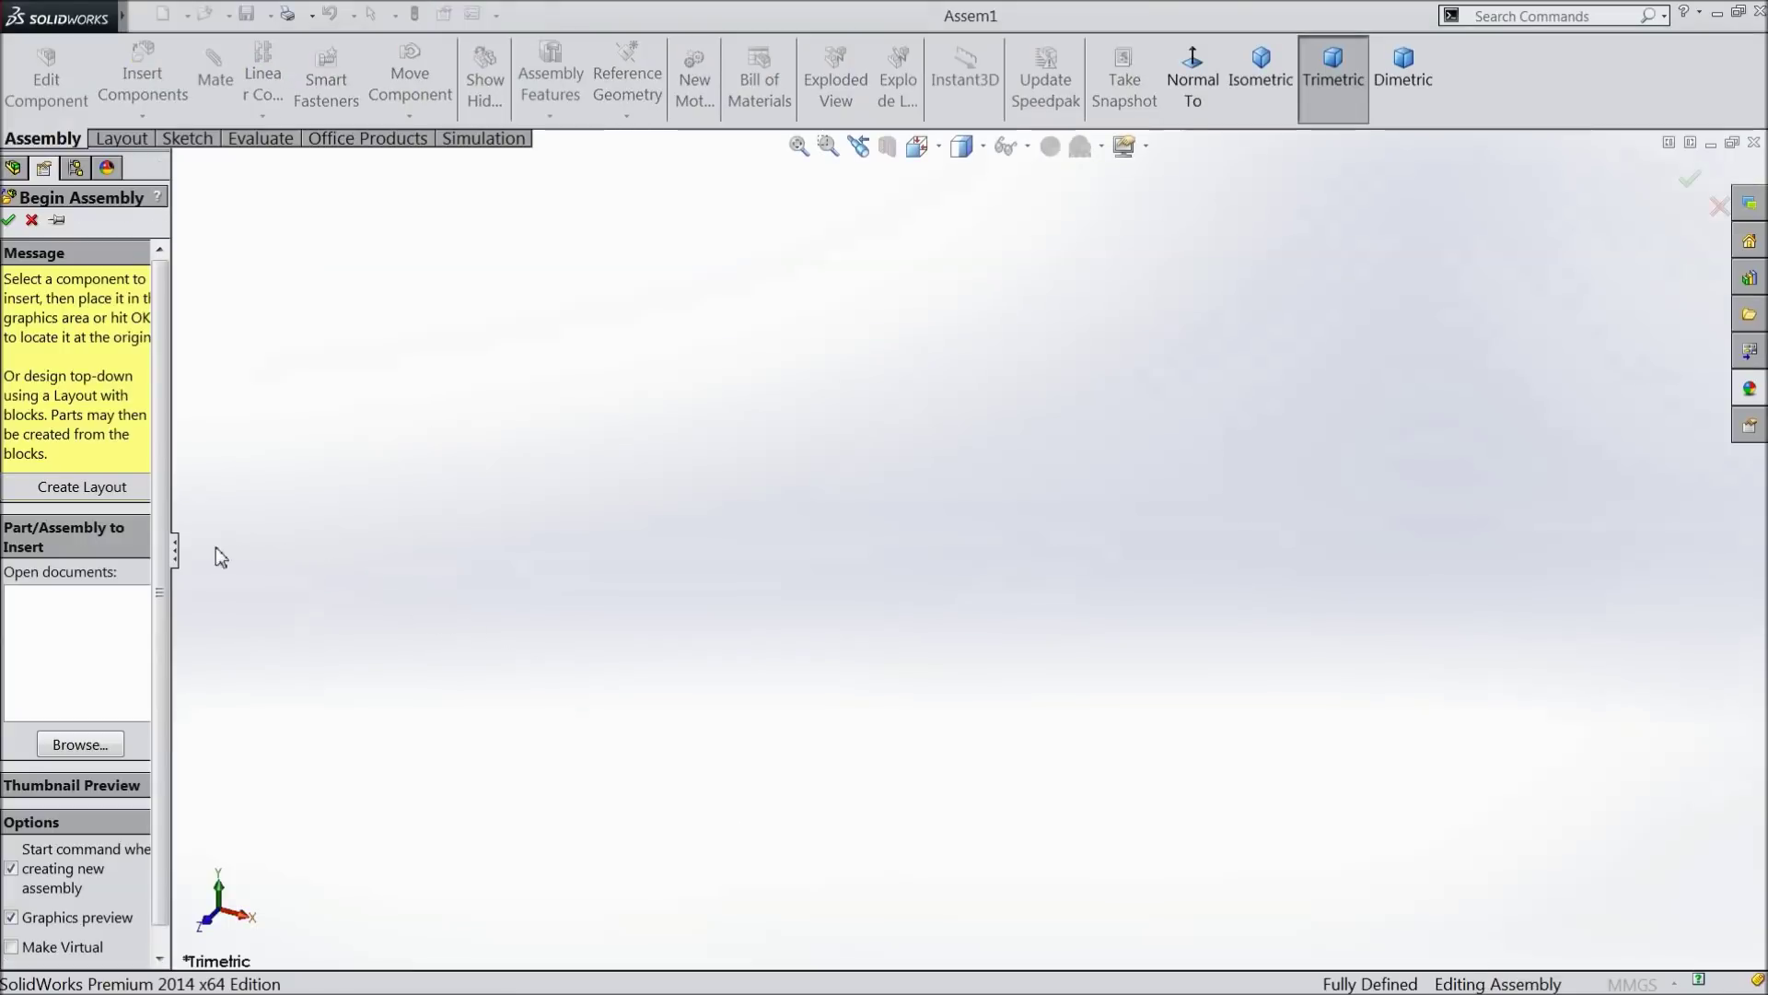
left_click_drag(174, 489, 238, 490)
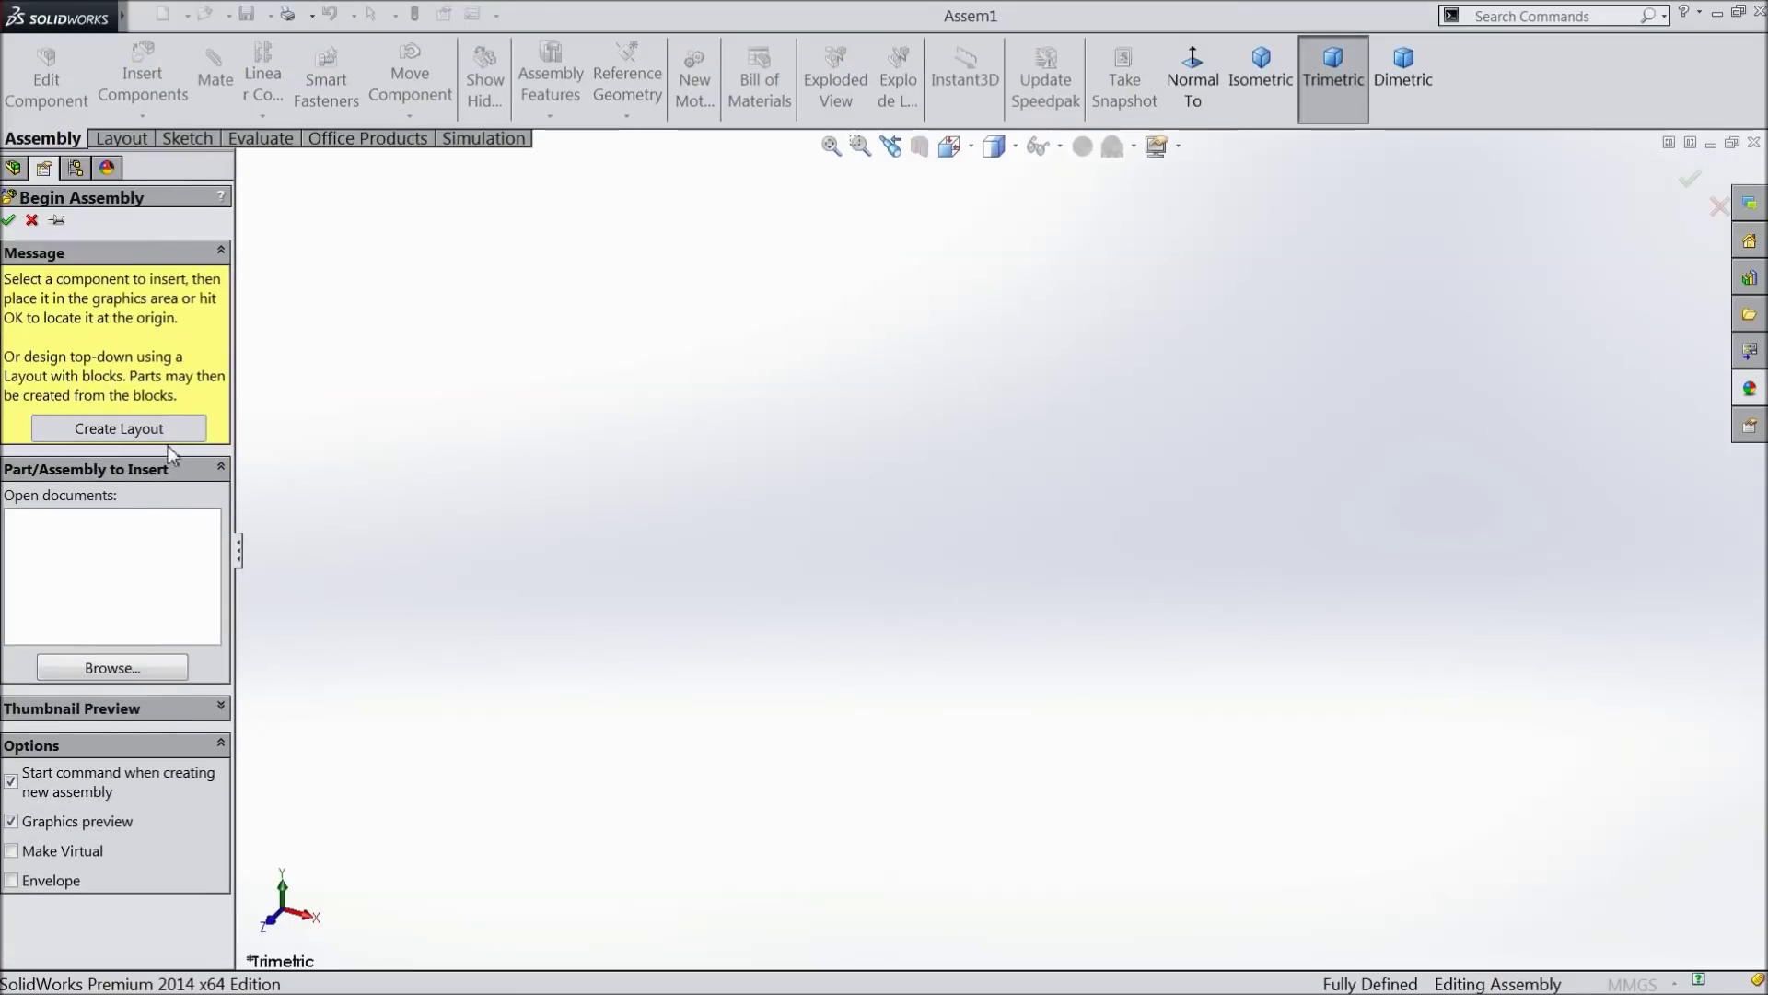
Step: Cancel Begin Assembly and apply the Plain White scene background
left_click(32, 220)
left_click(802, 285)
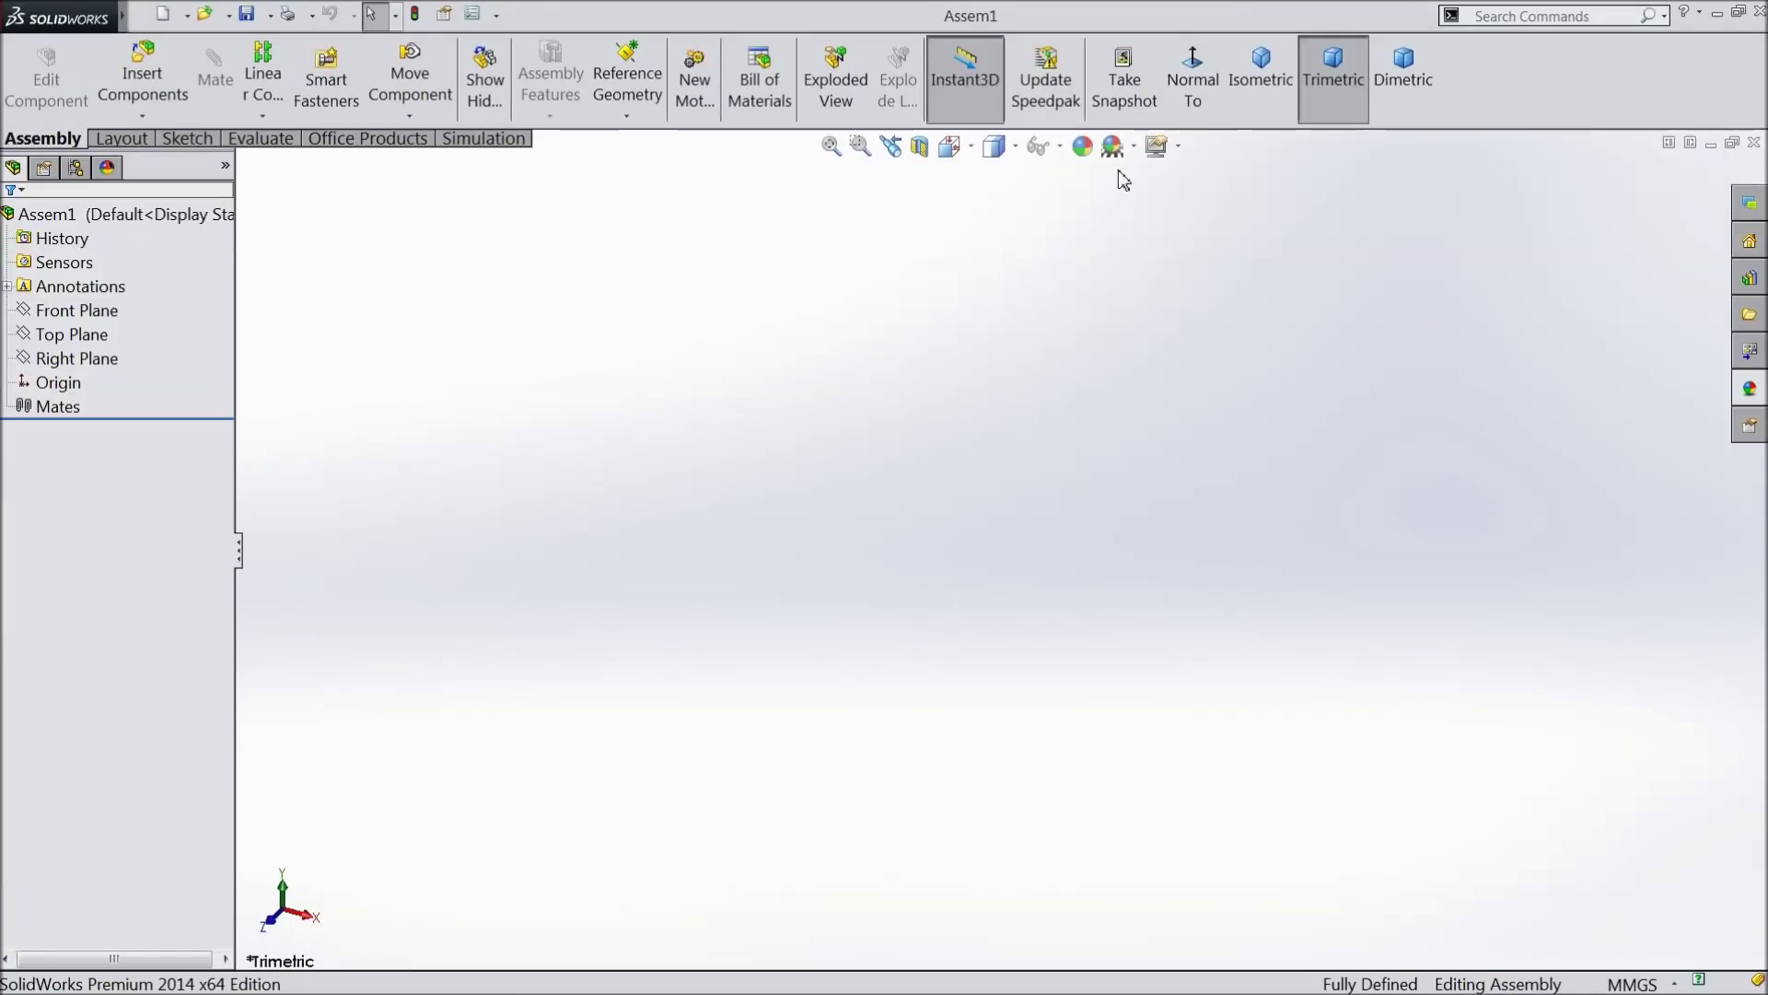
left_click(1134, 146)
left_click(1156, 72)
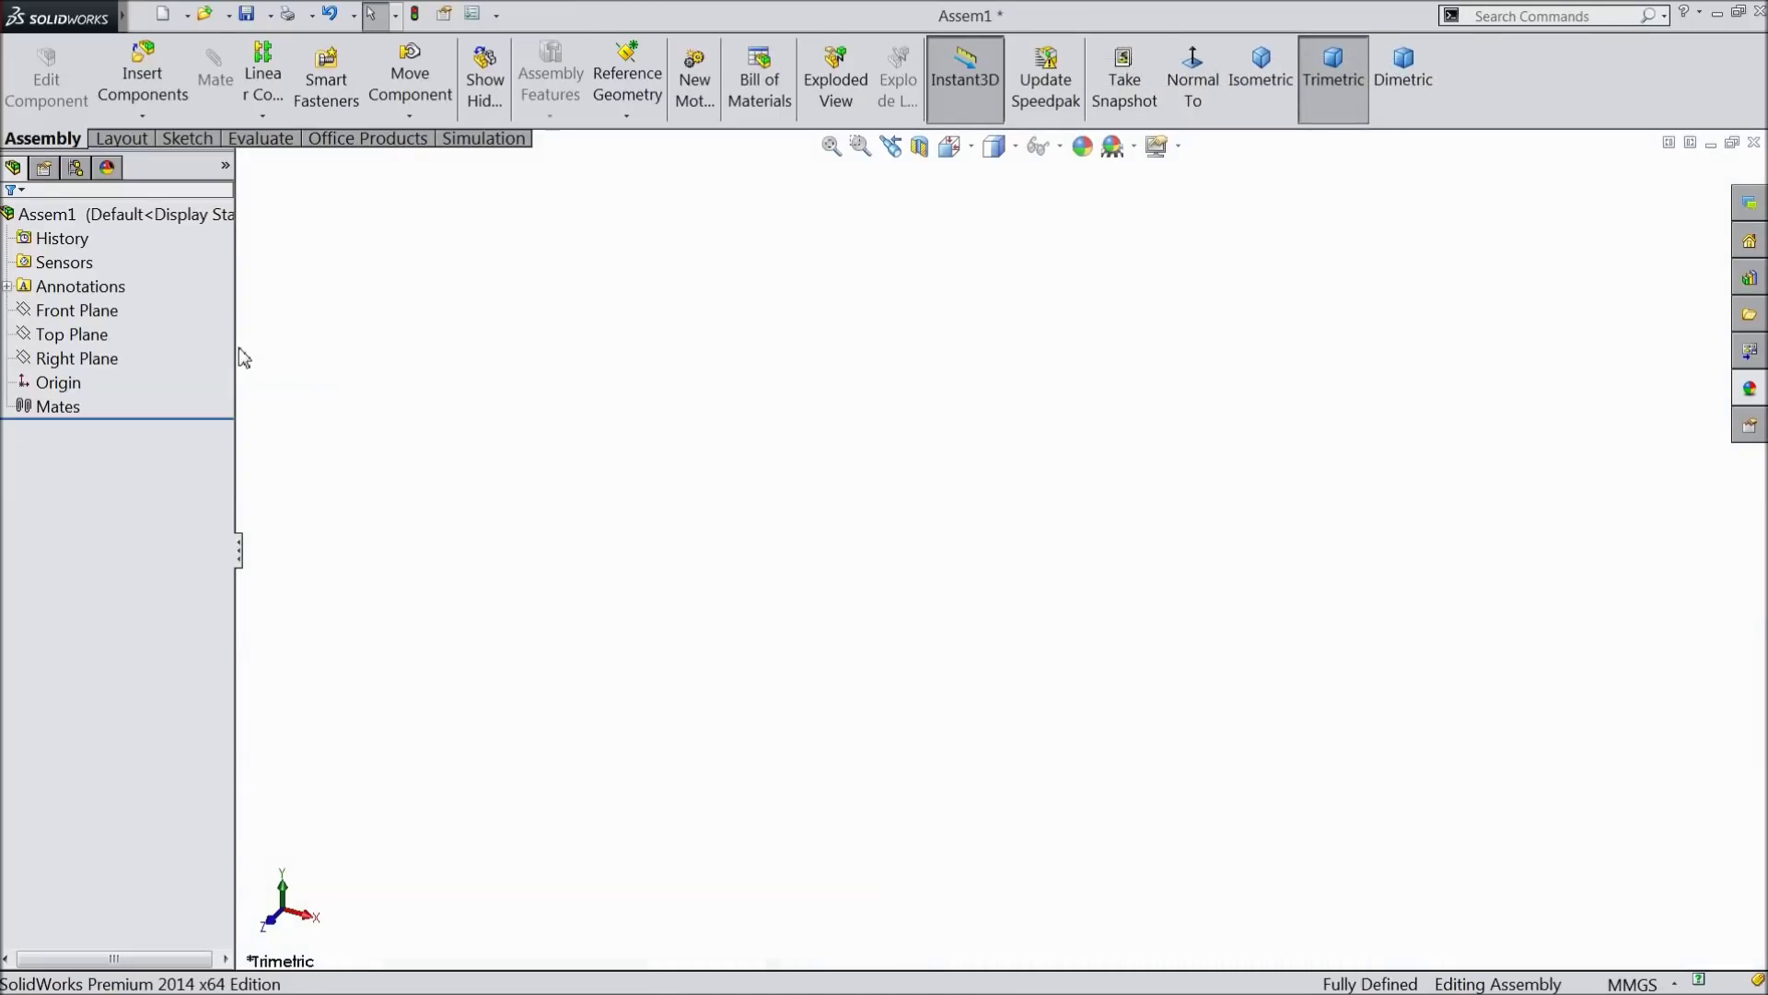
Step: Enable the Toolbox add-in from the Design Library
left_click_drag(237, 347, 261, 347)
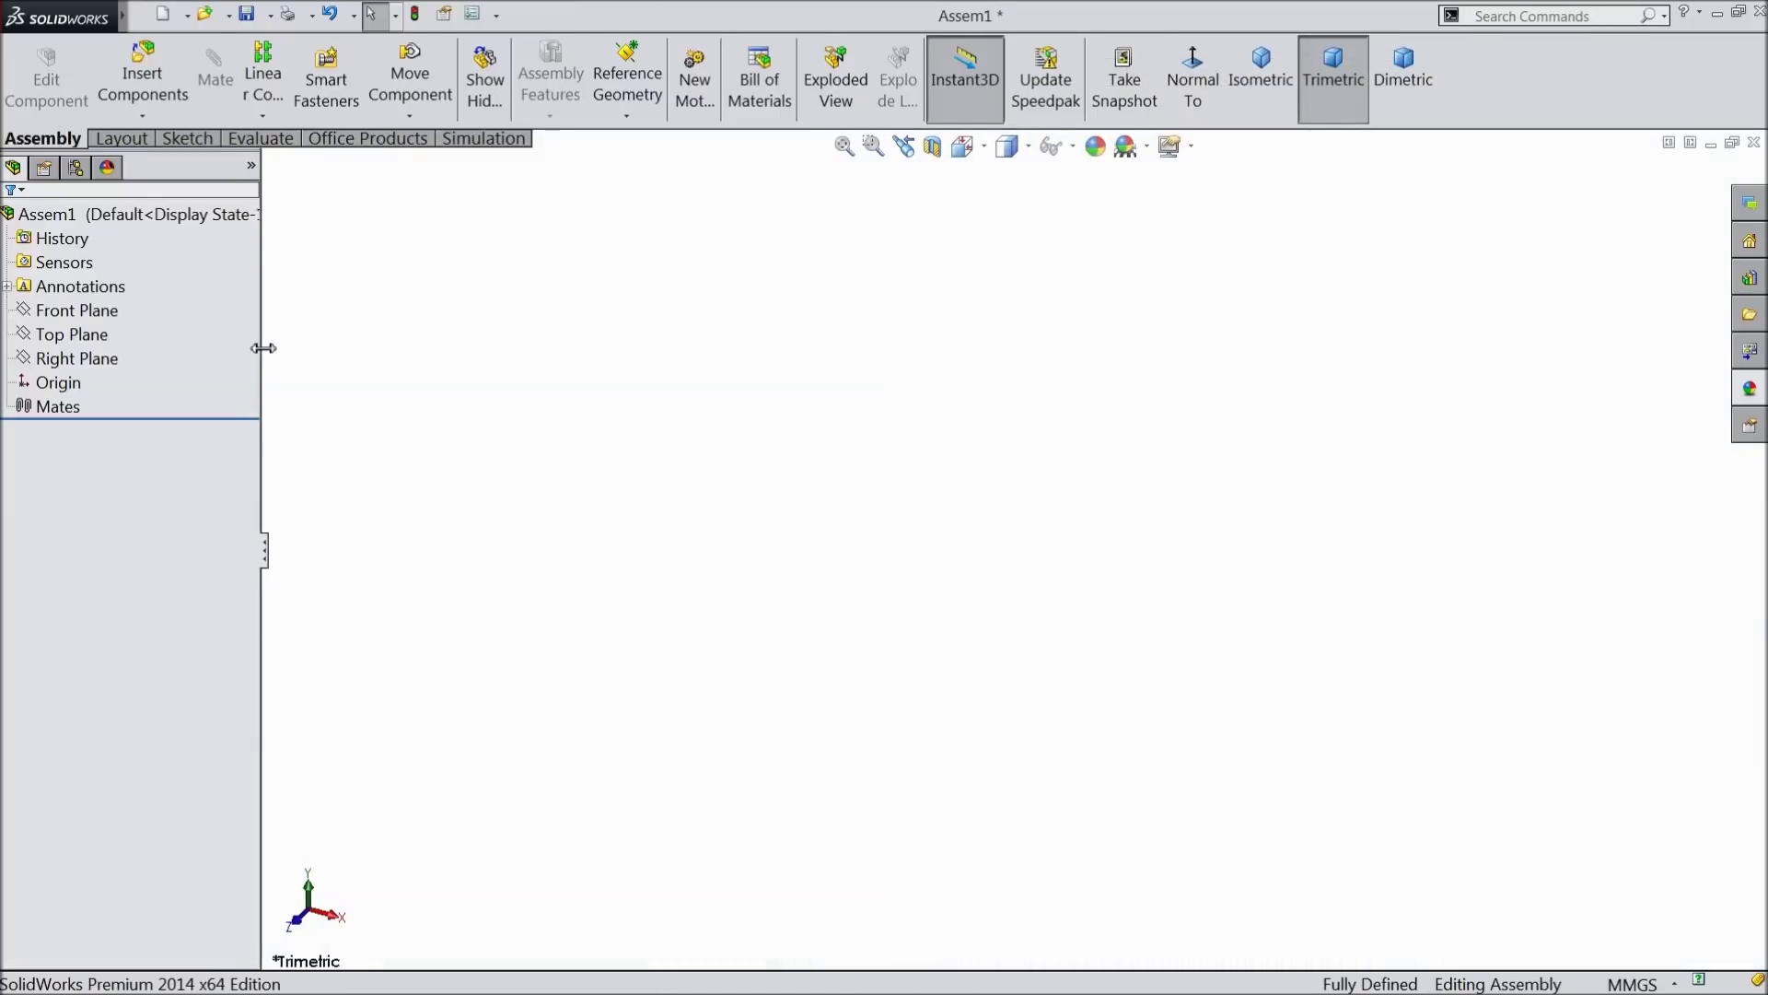
left_click(1750, 280)
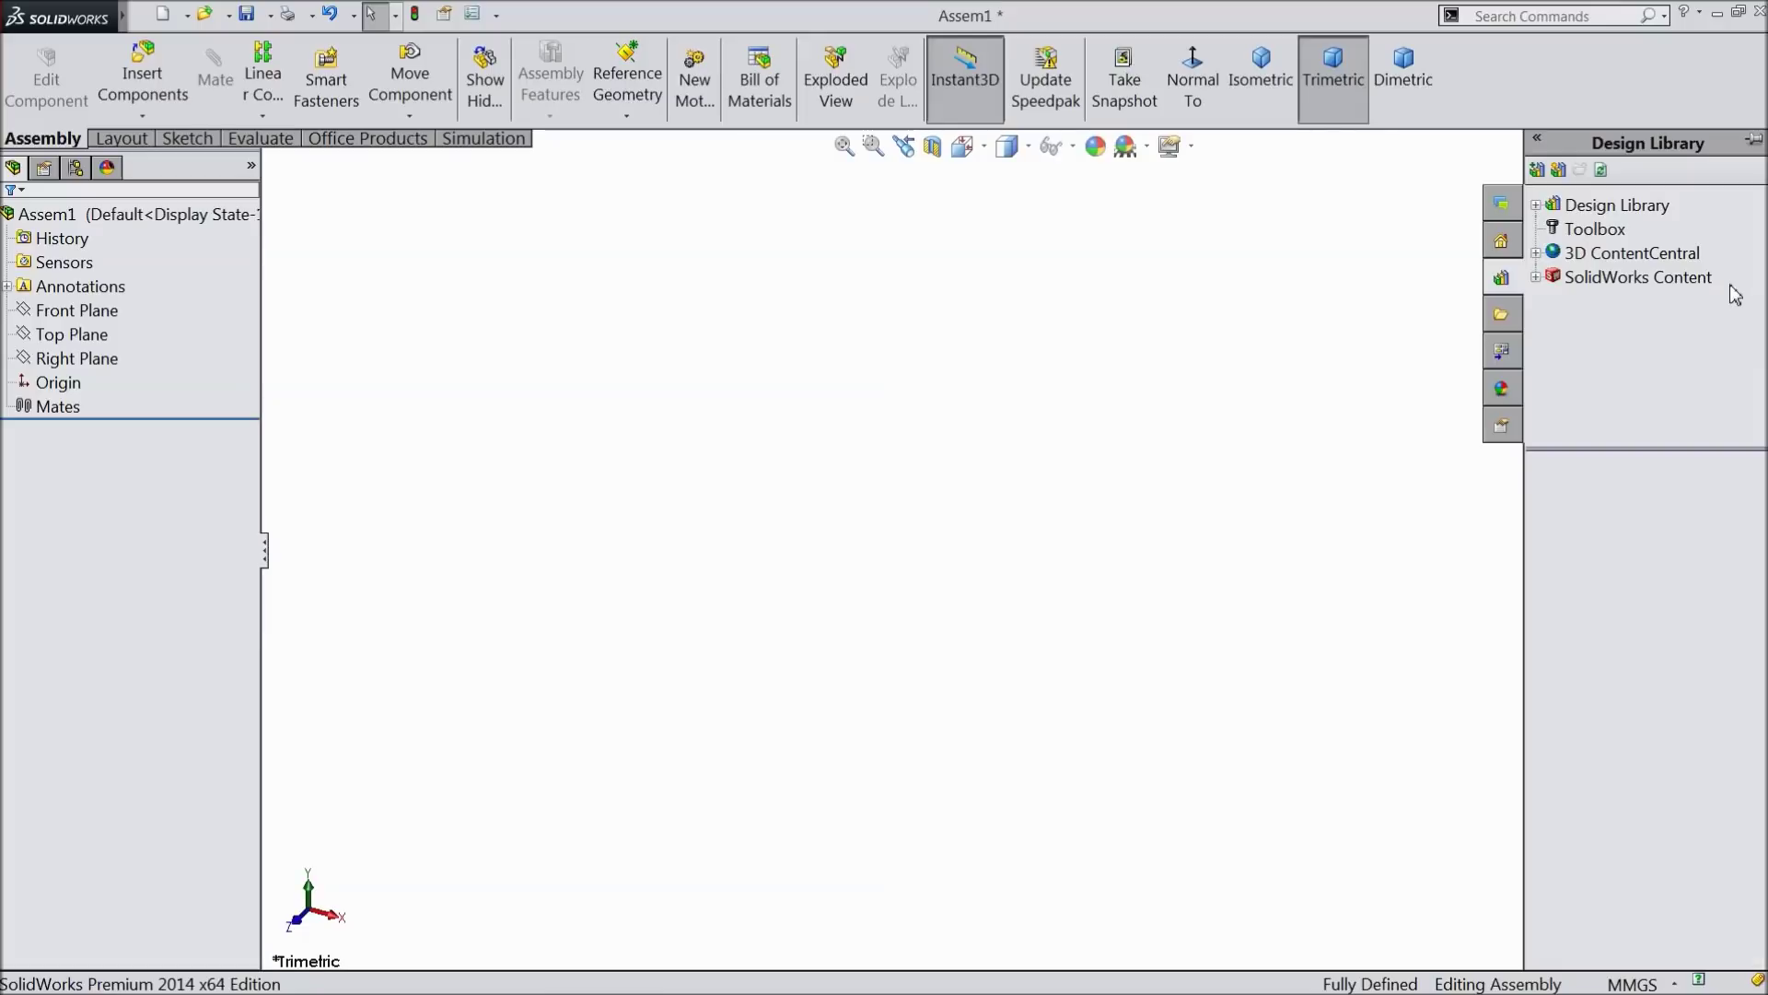
left_click(1586, 235)
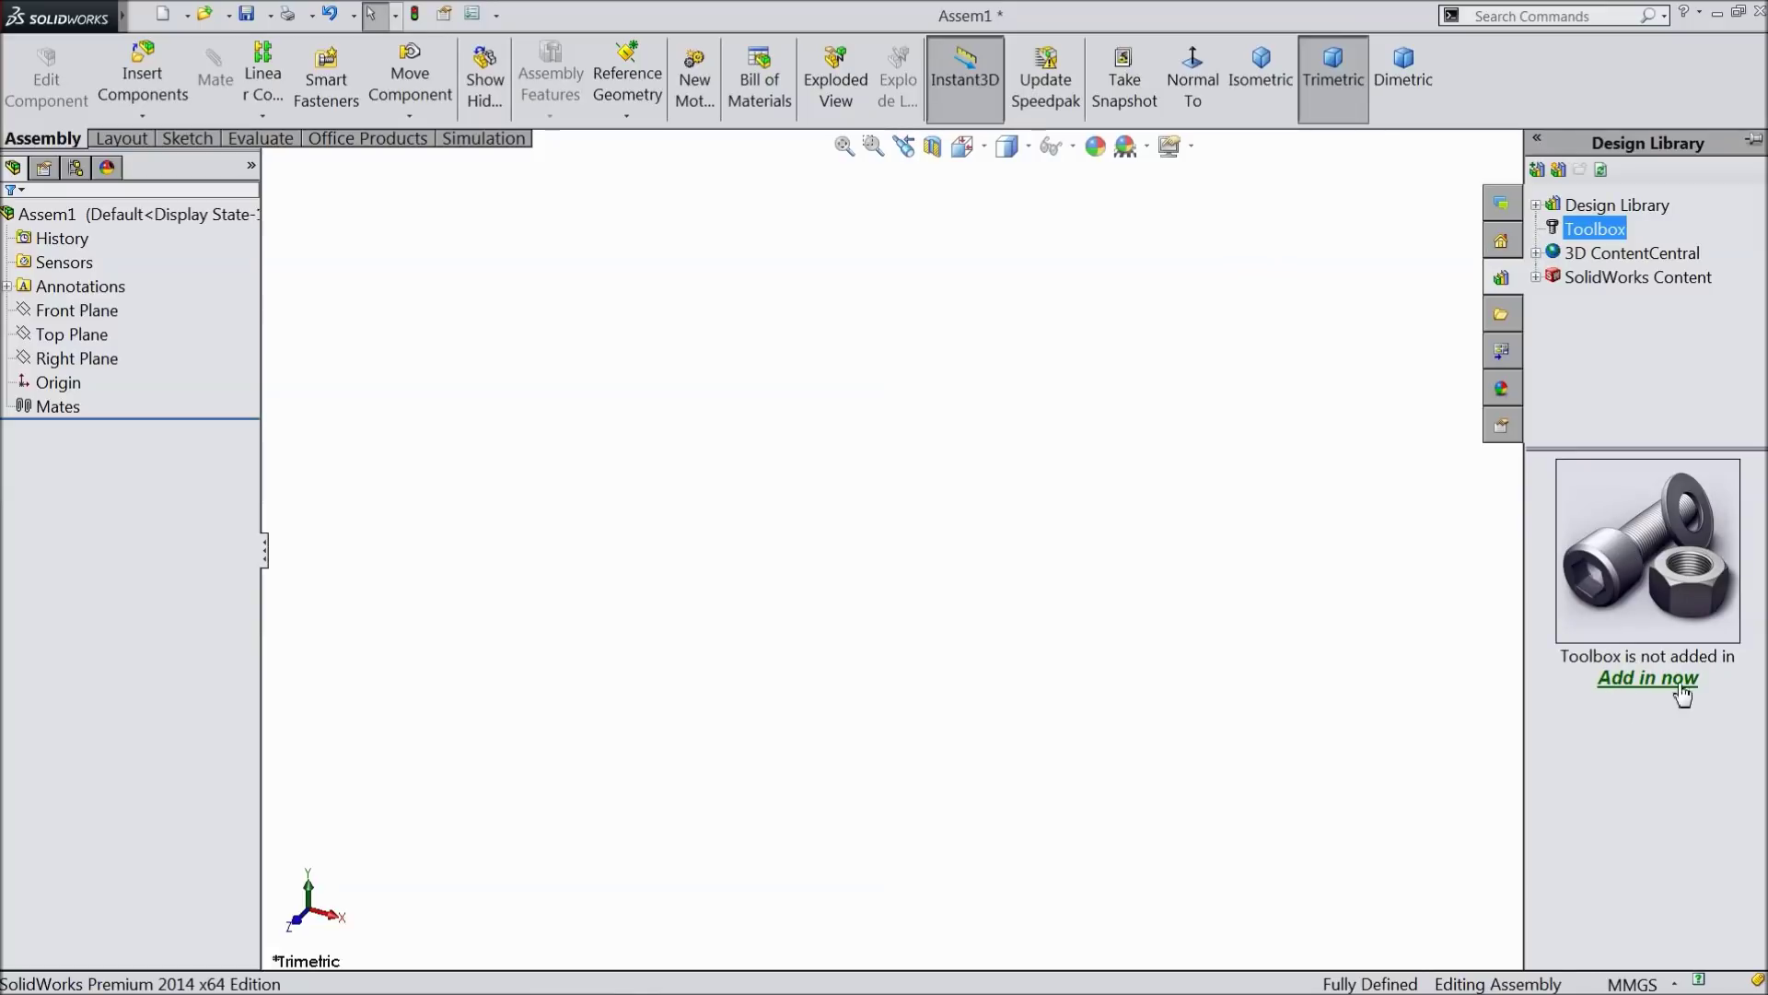
left_click(1626, 686)
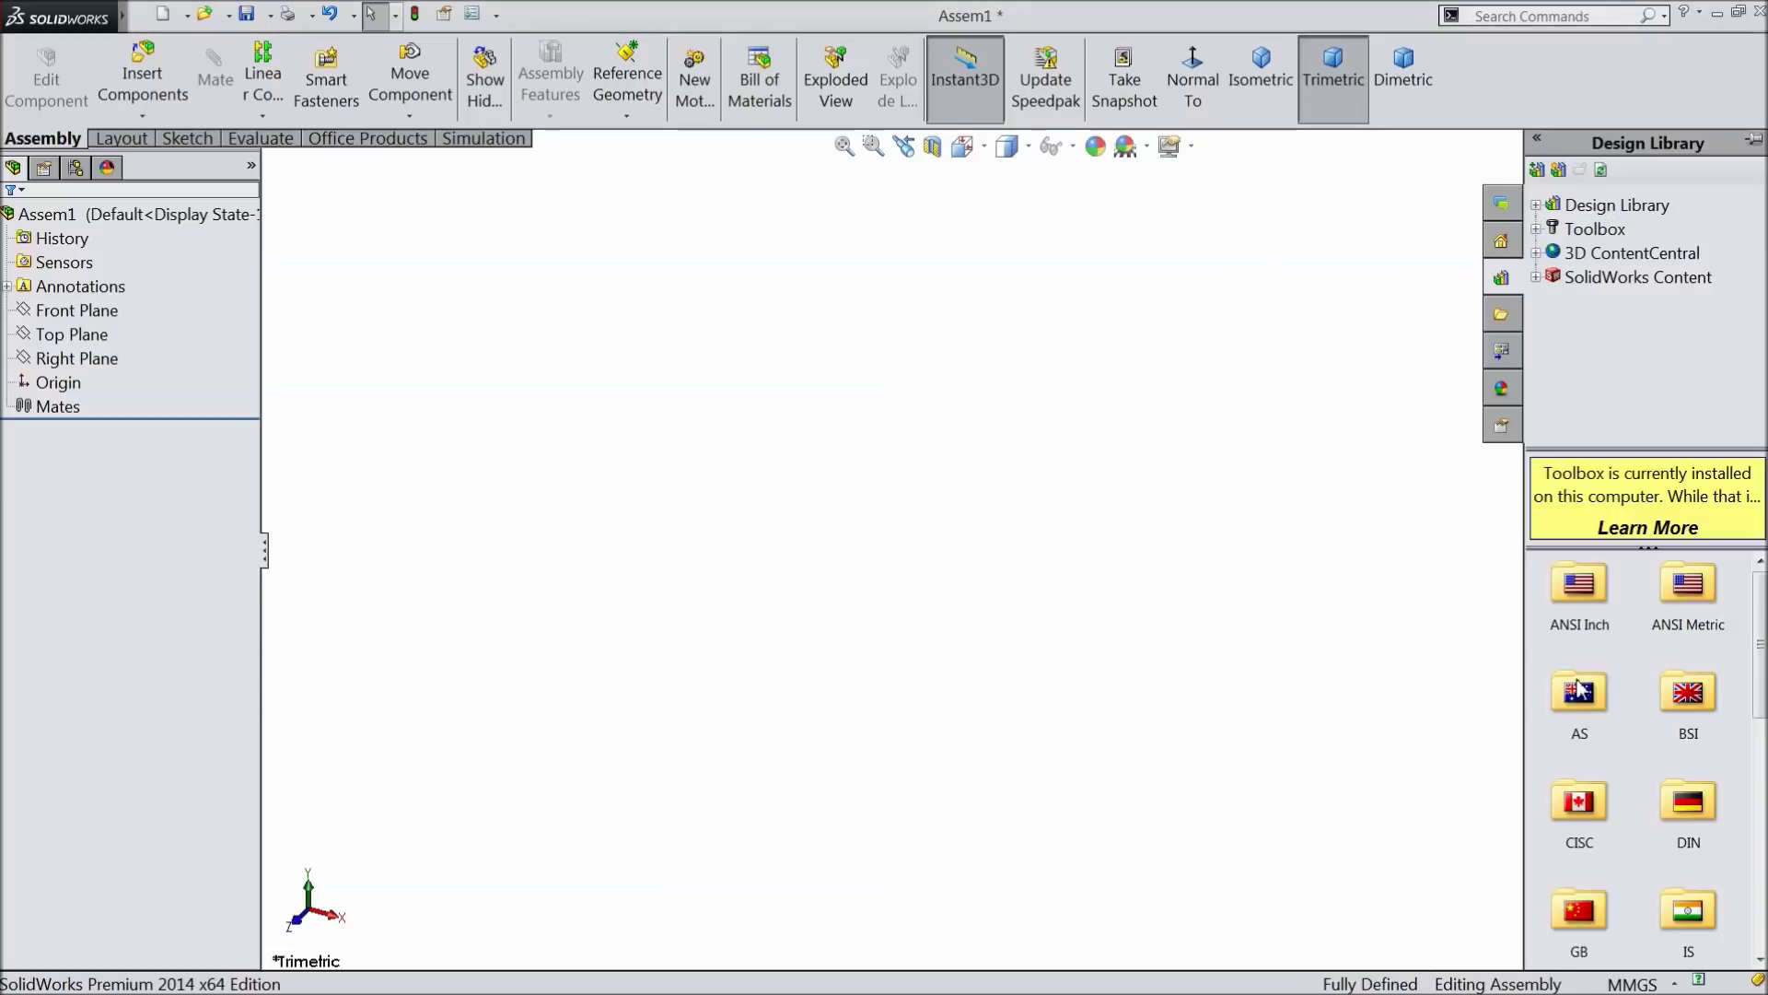
scroll(1760, 645, "down", 1)
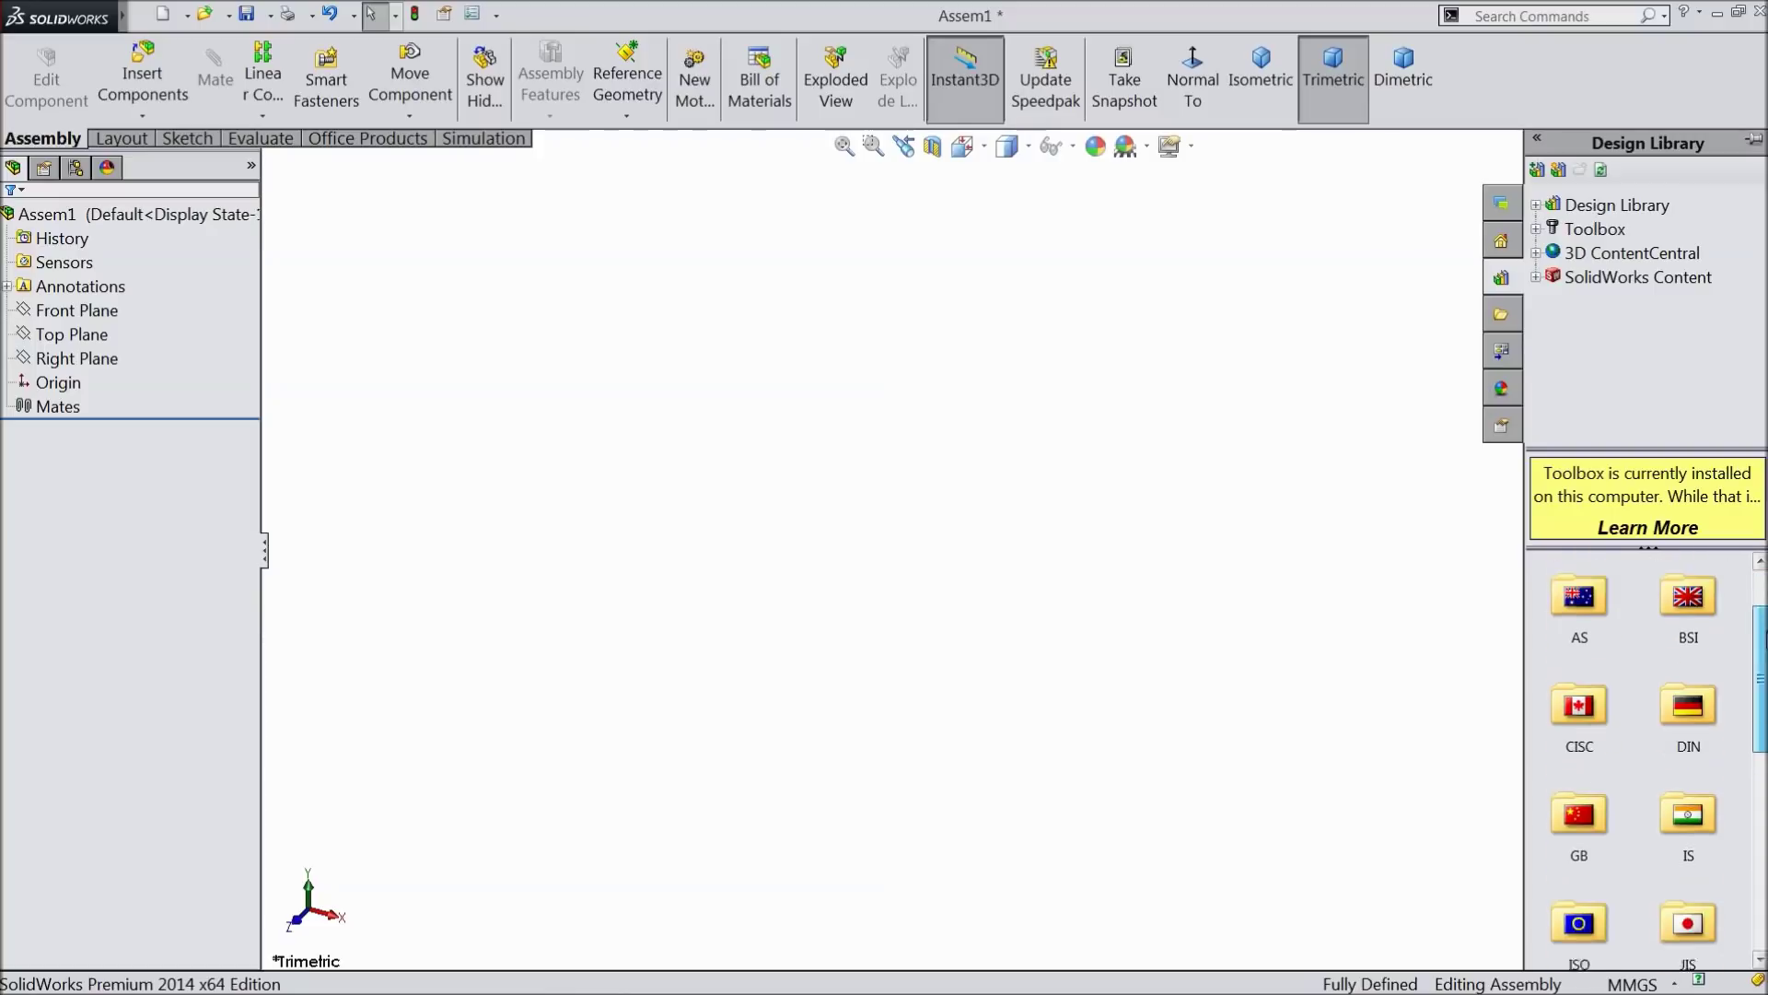
scroll(1760, 636, "up", 1)
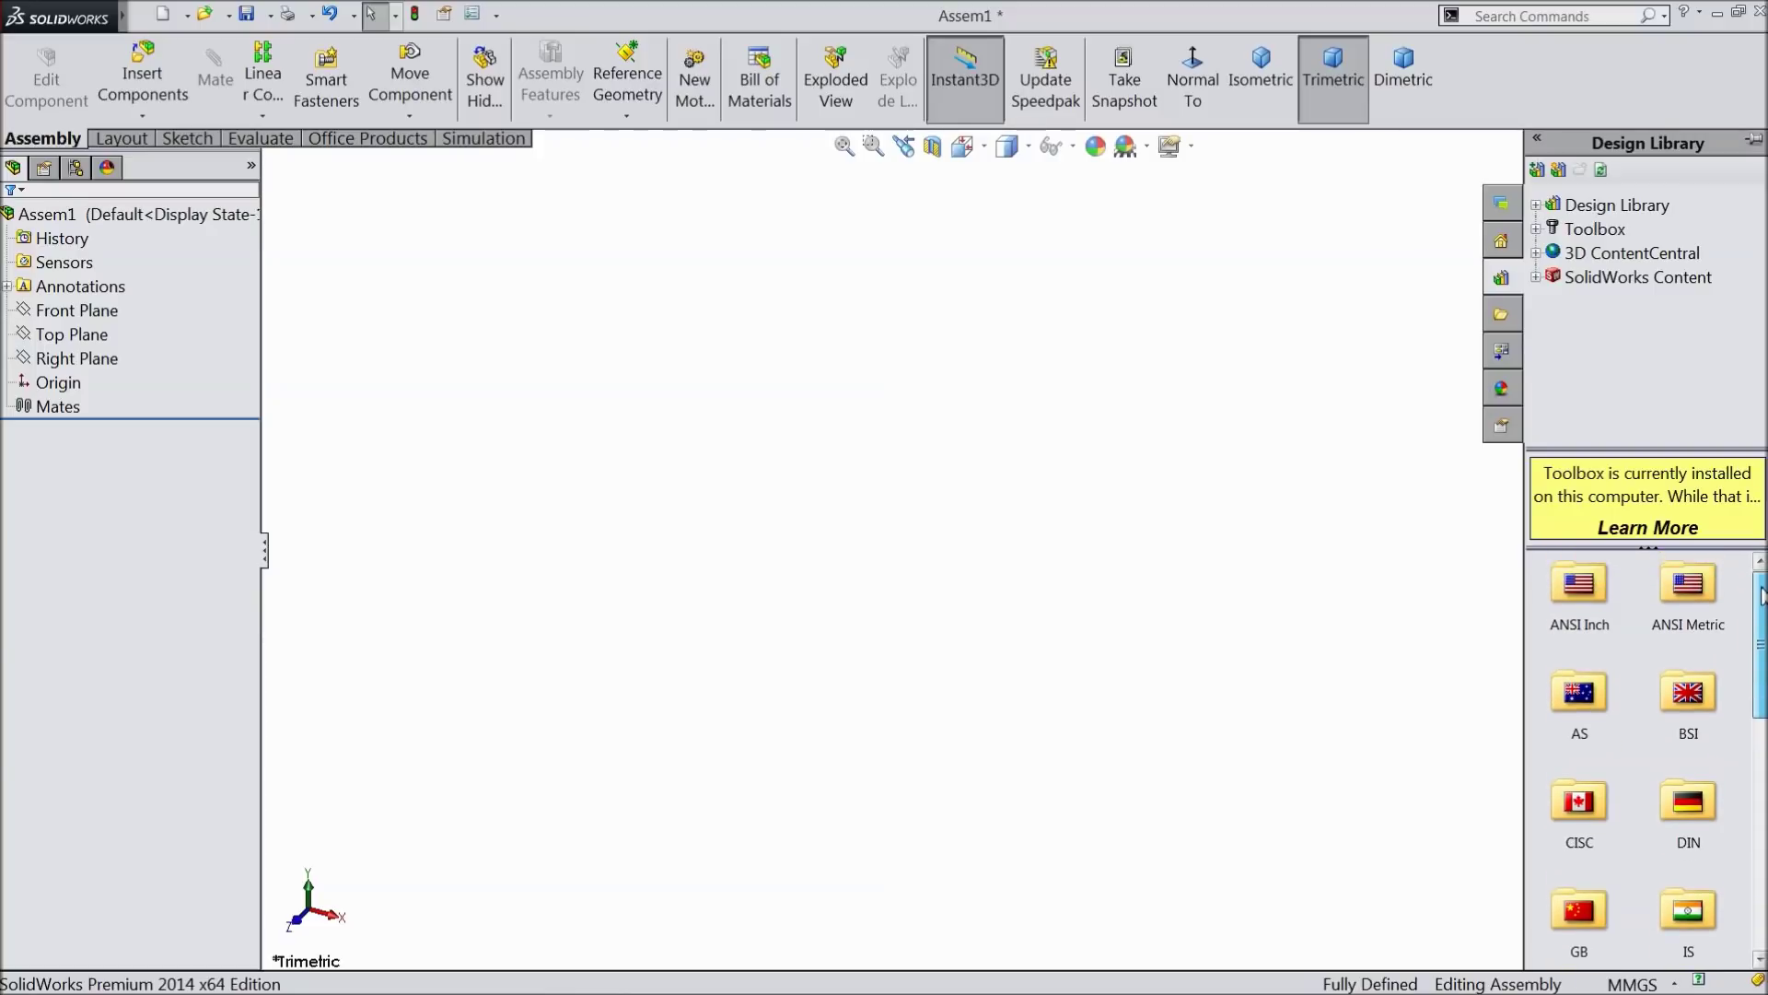
Step: Browse ANSI Inch > Power Transmission > Gears and drag Straight Bevel (Pinion) into the assembly
left_click(1577, 602)
double_click(1577, 603)
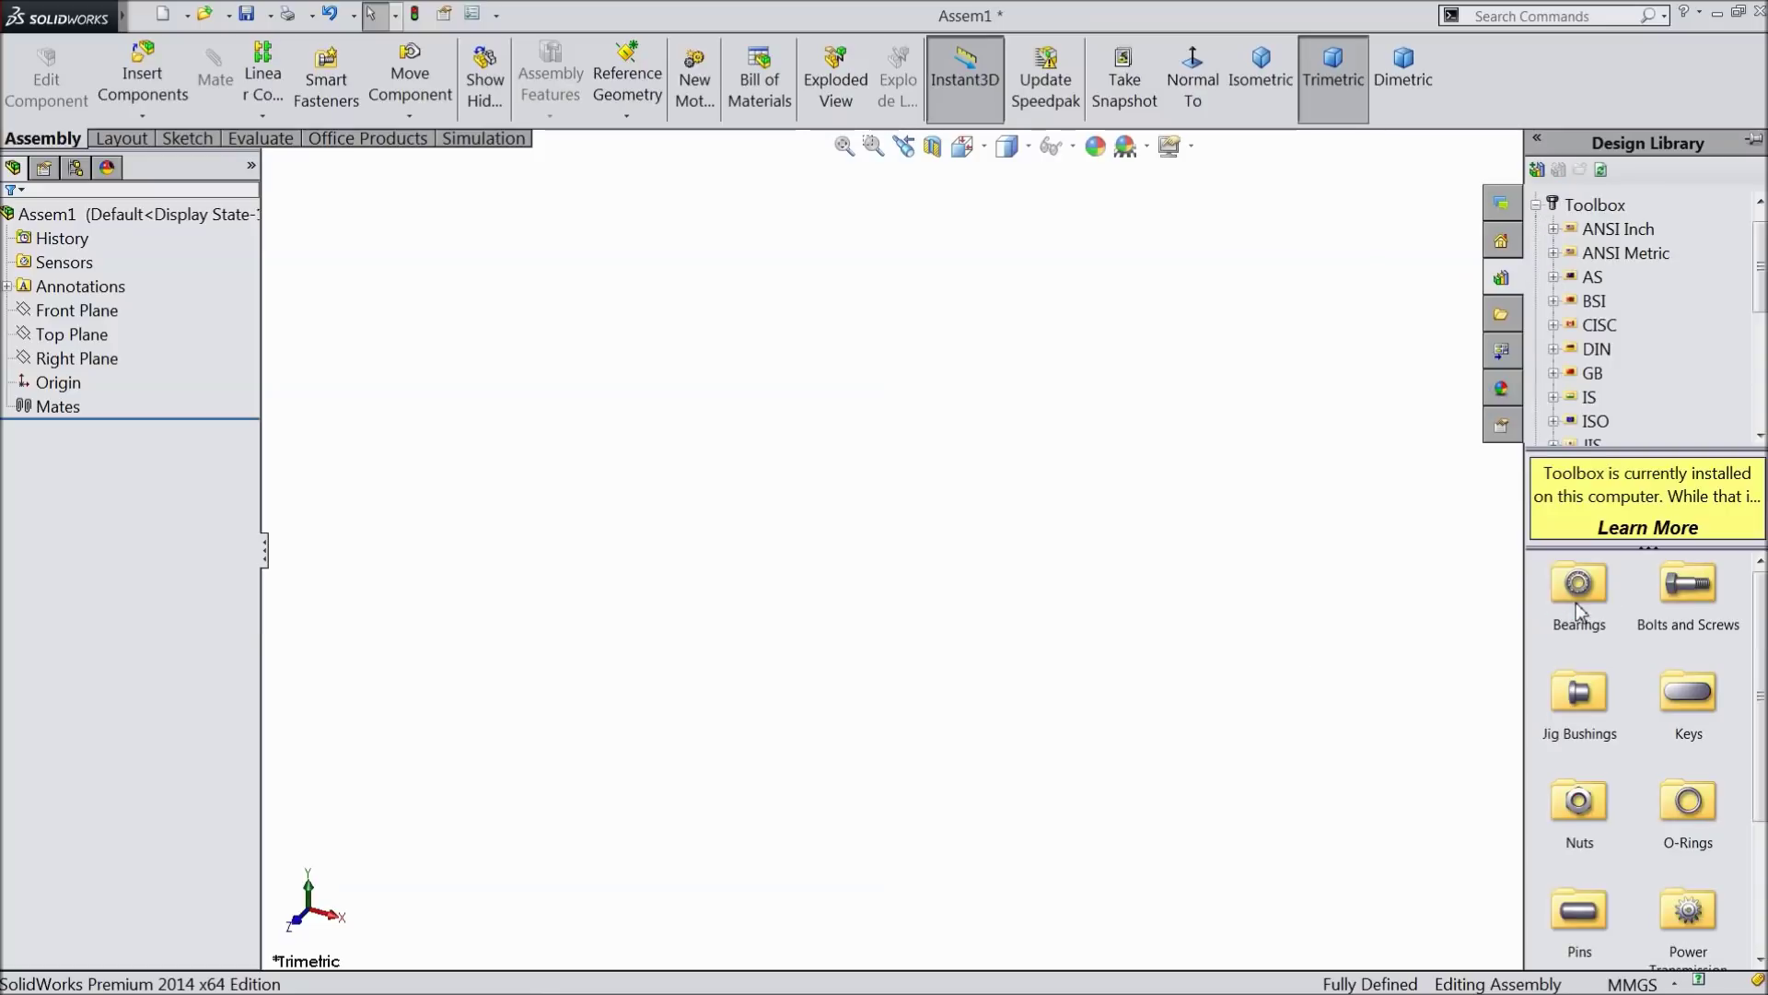
left_click_drag(1761, 603, 1761, 689)
left_click(1688, 779)
double_click(1688, 778)
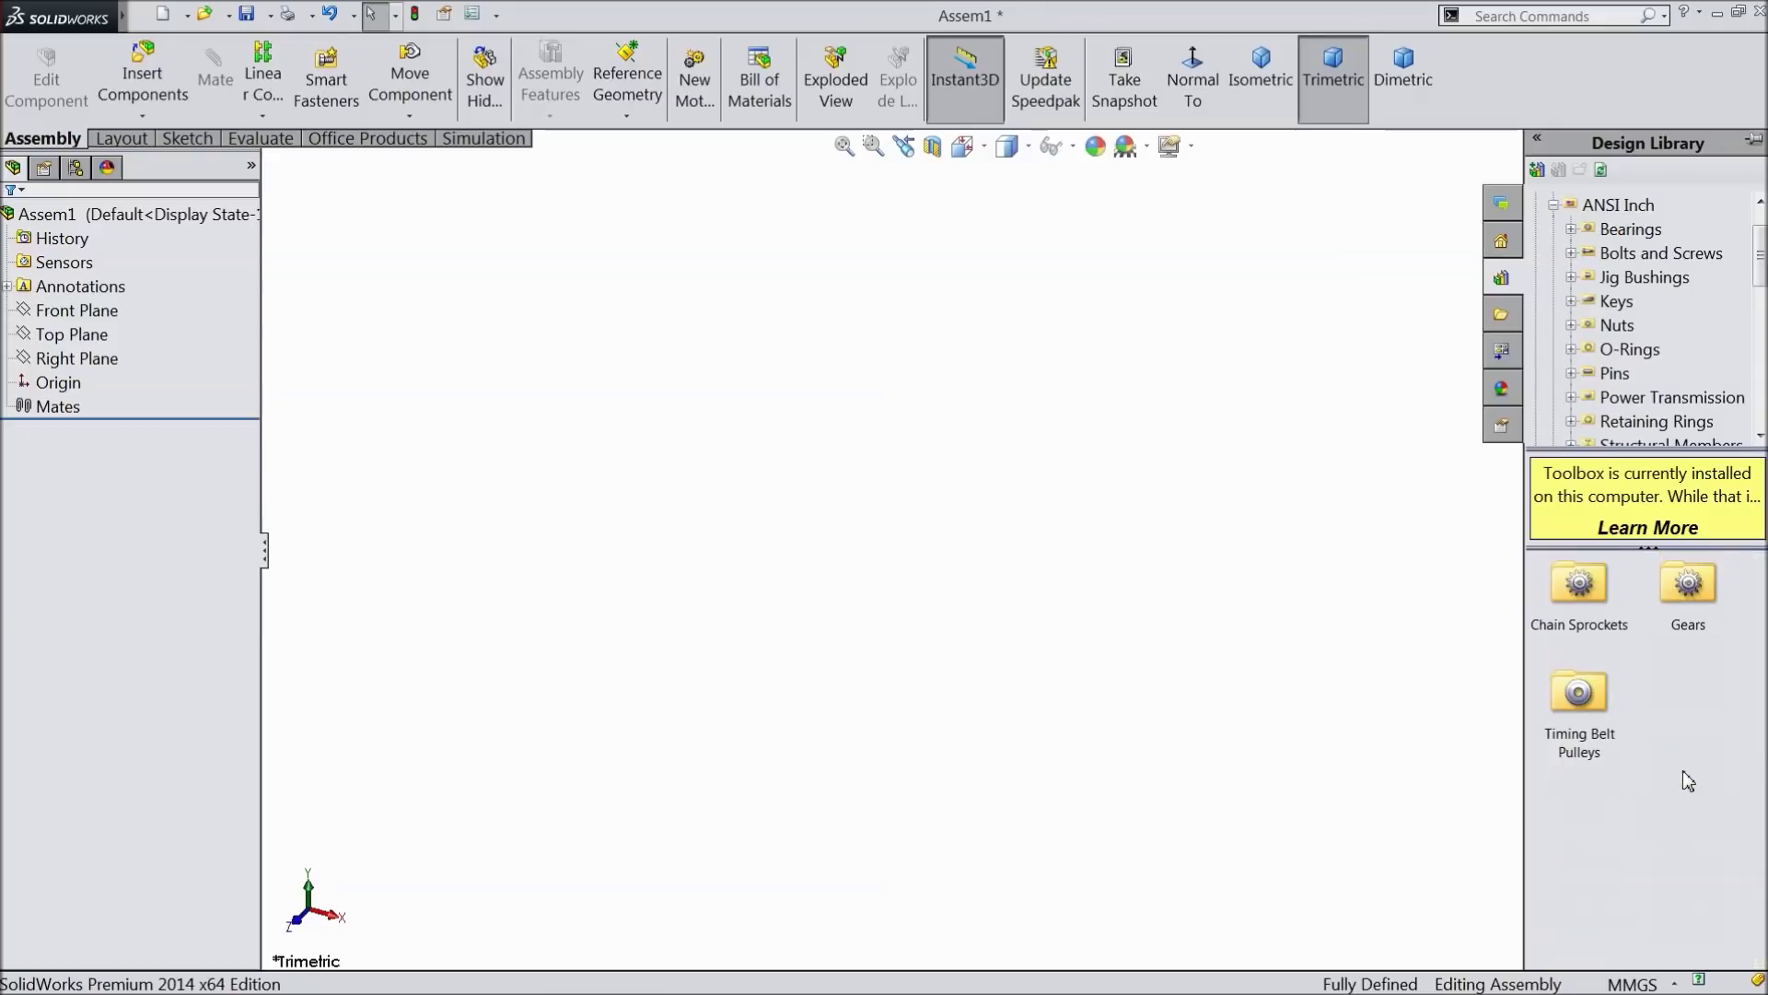
left_click(1689, 589)
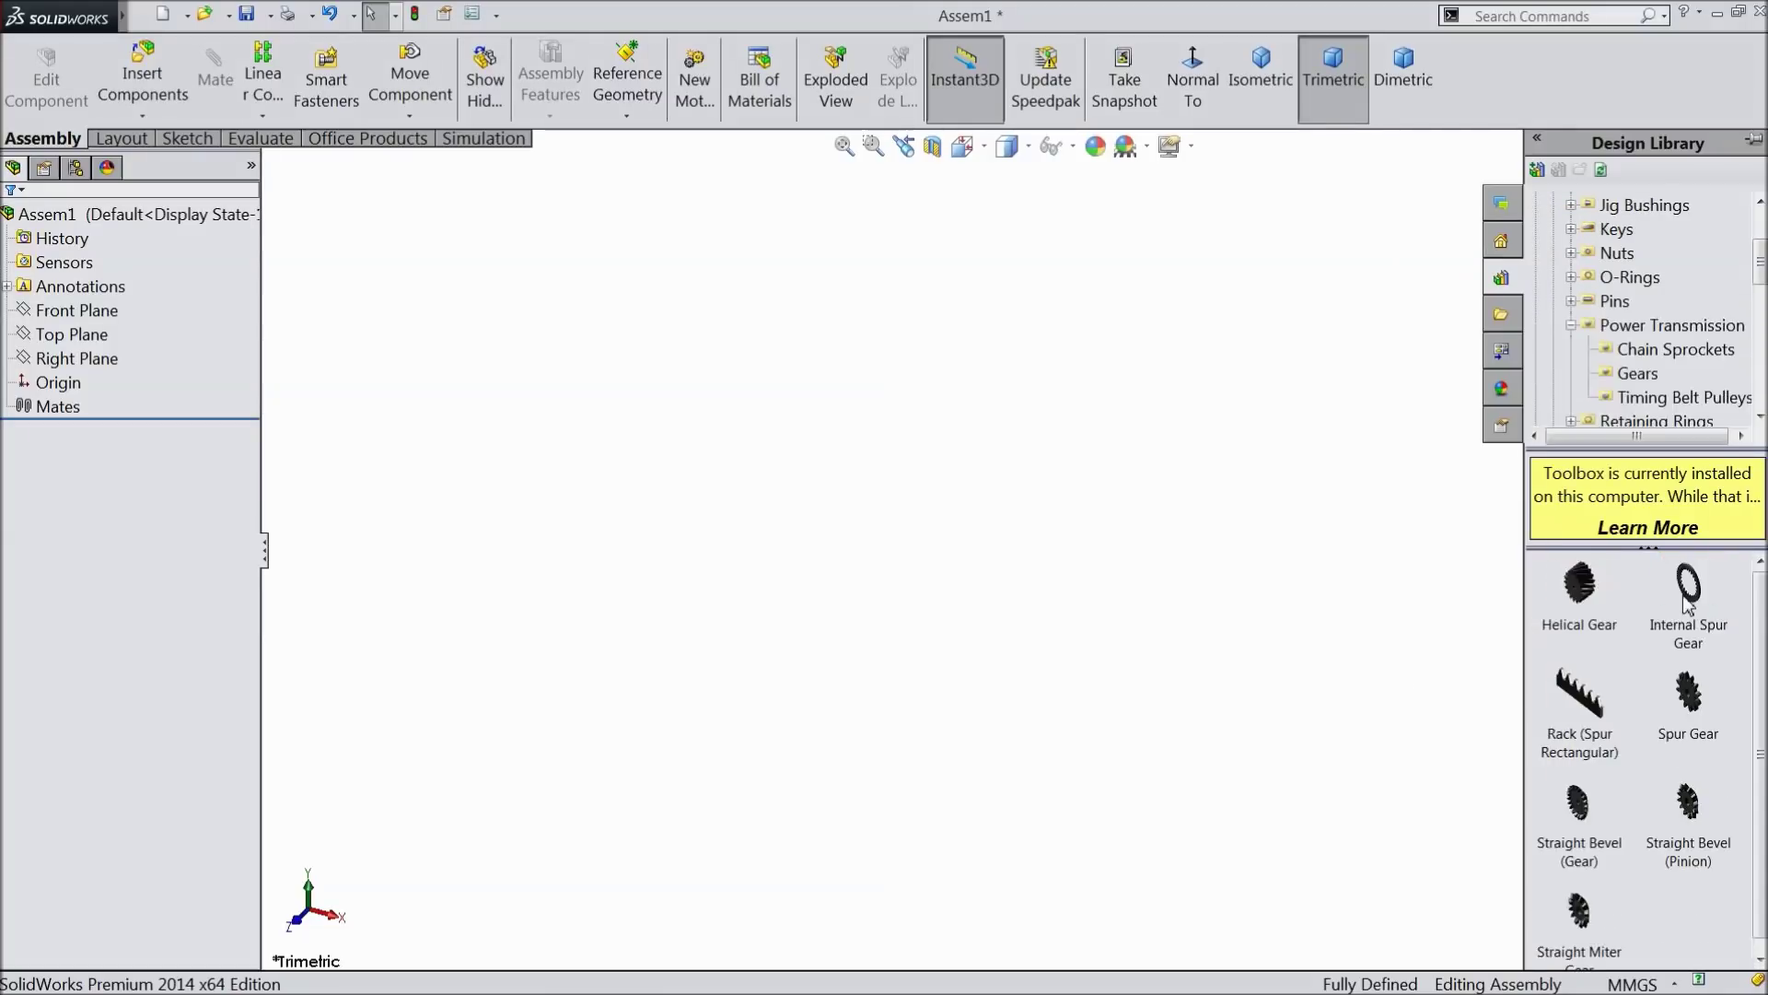
scroll(1761, 670, "down", 1)
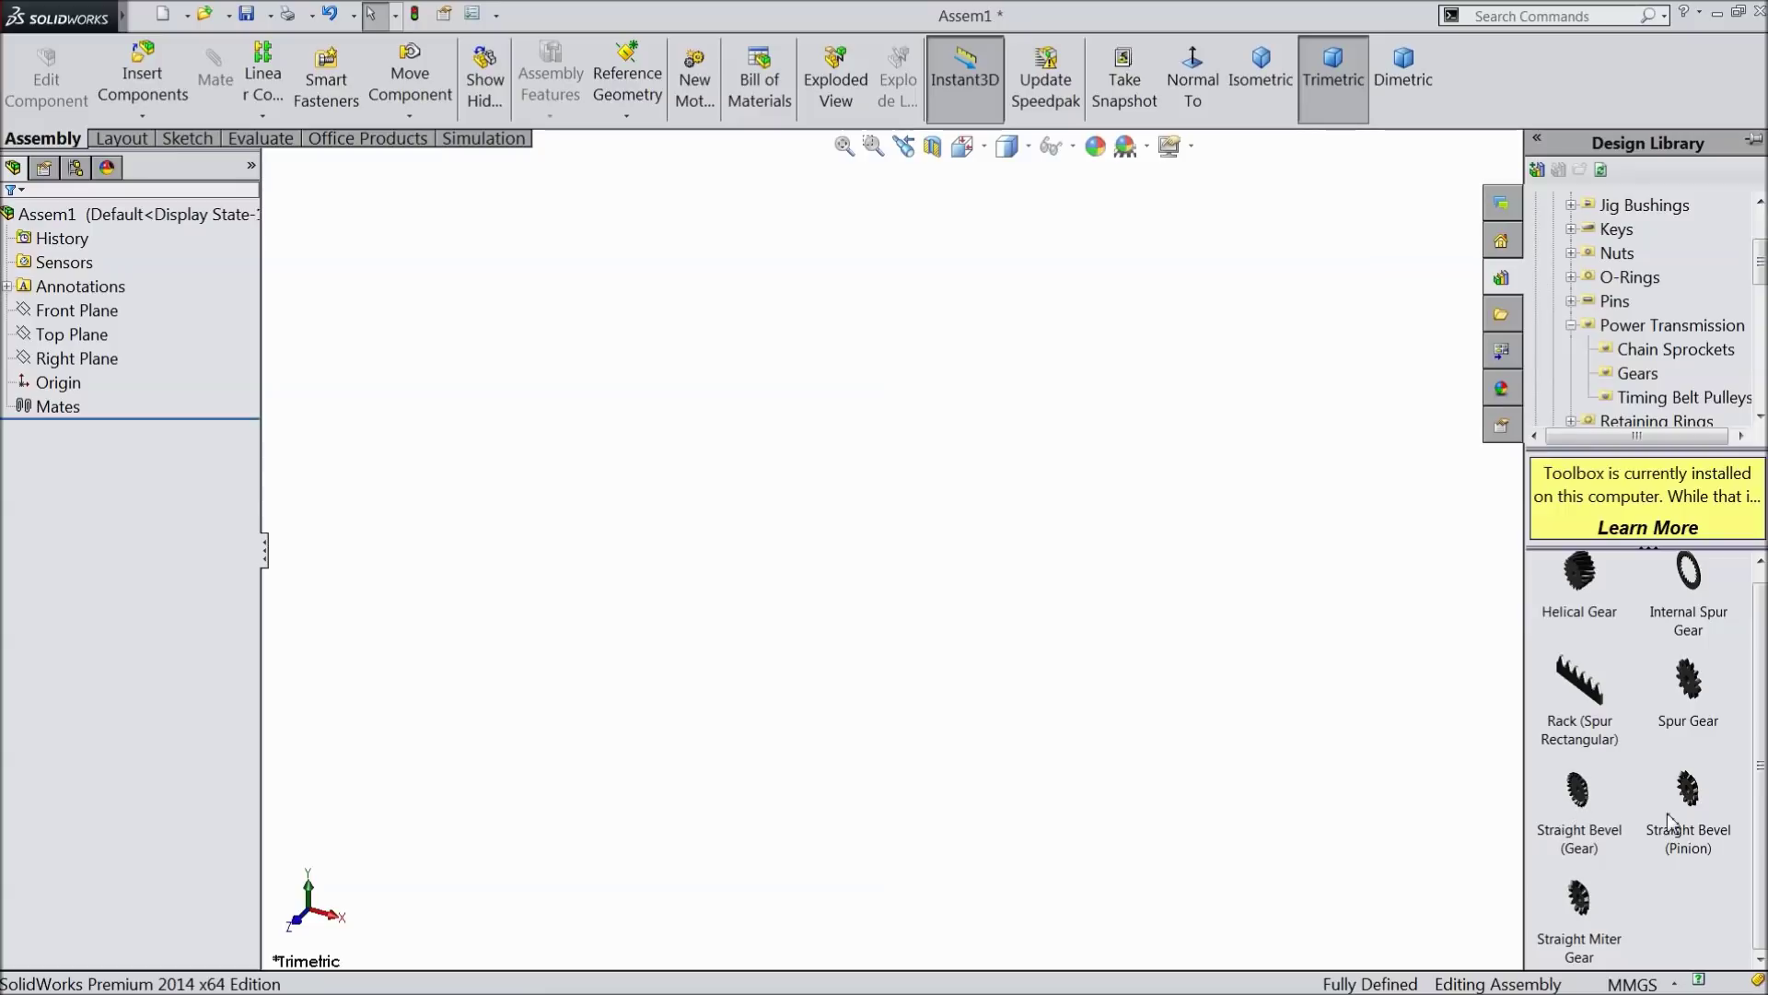
mouse_move(1696, 816)
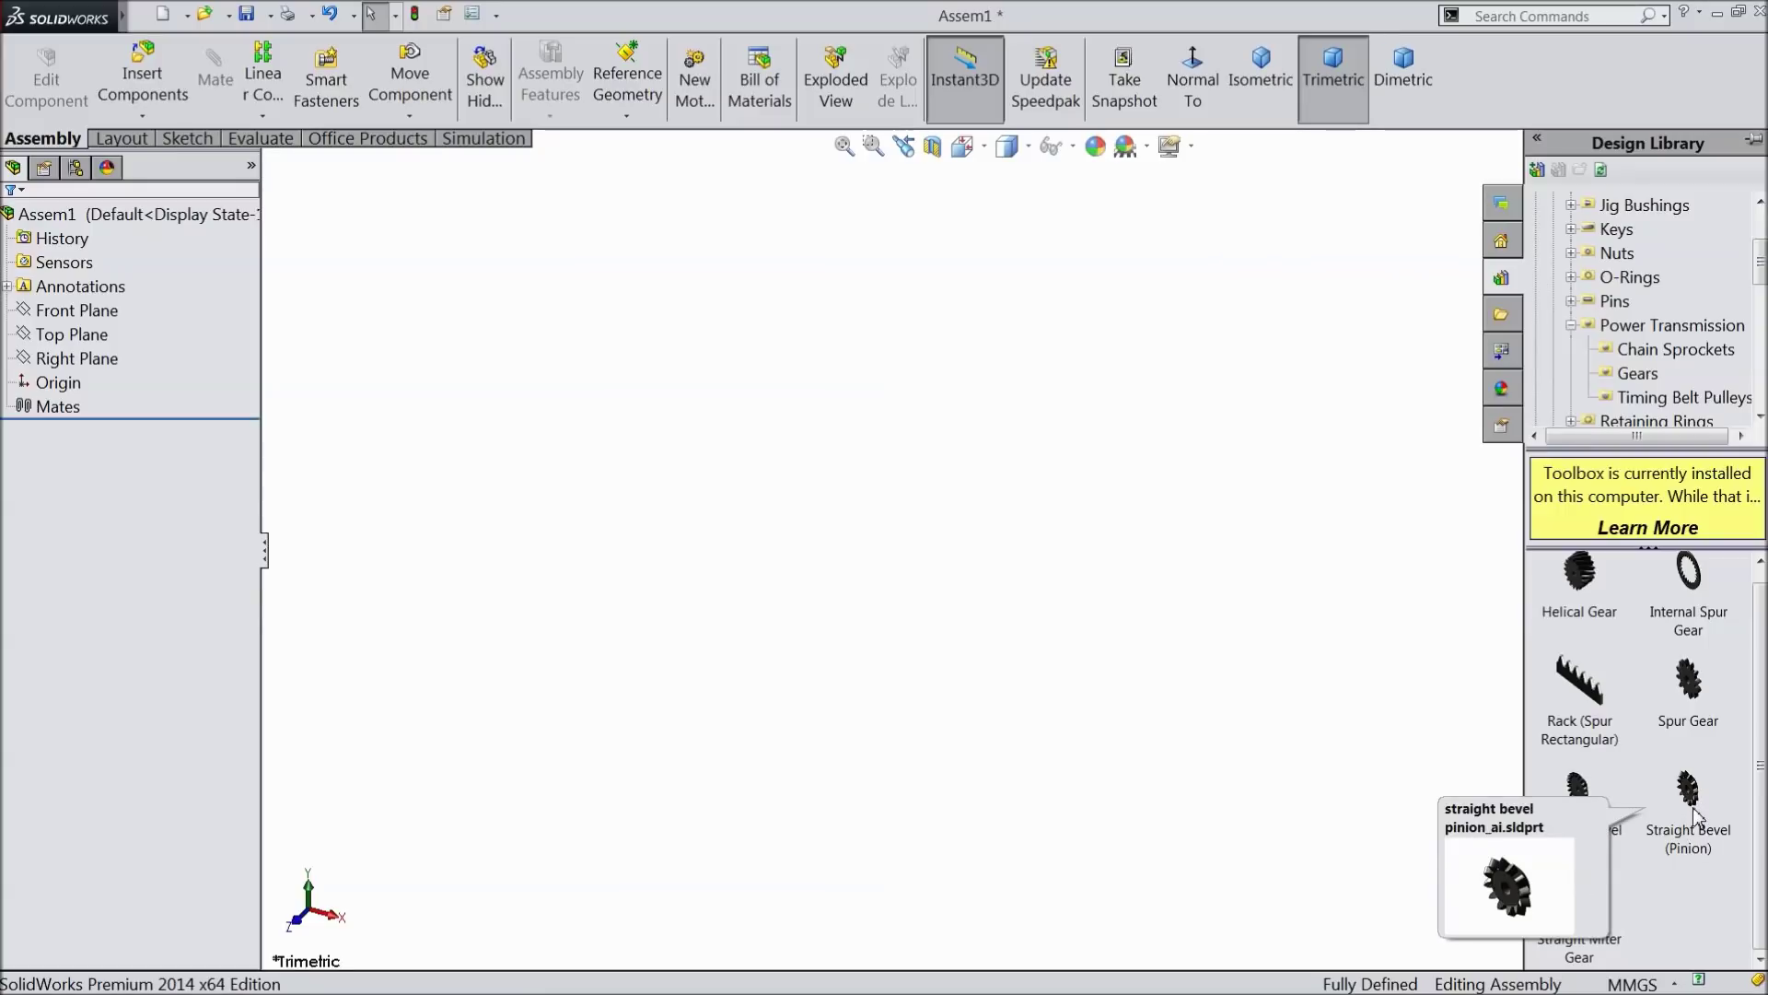
left_click_drag(1696, 816, 841, 507)
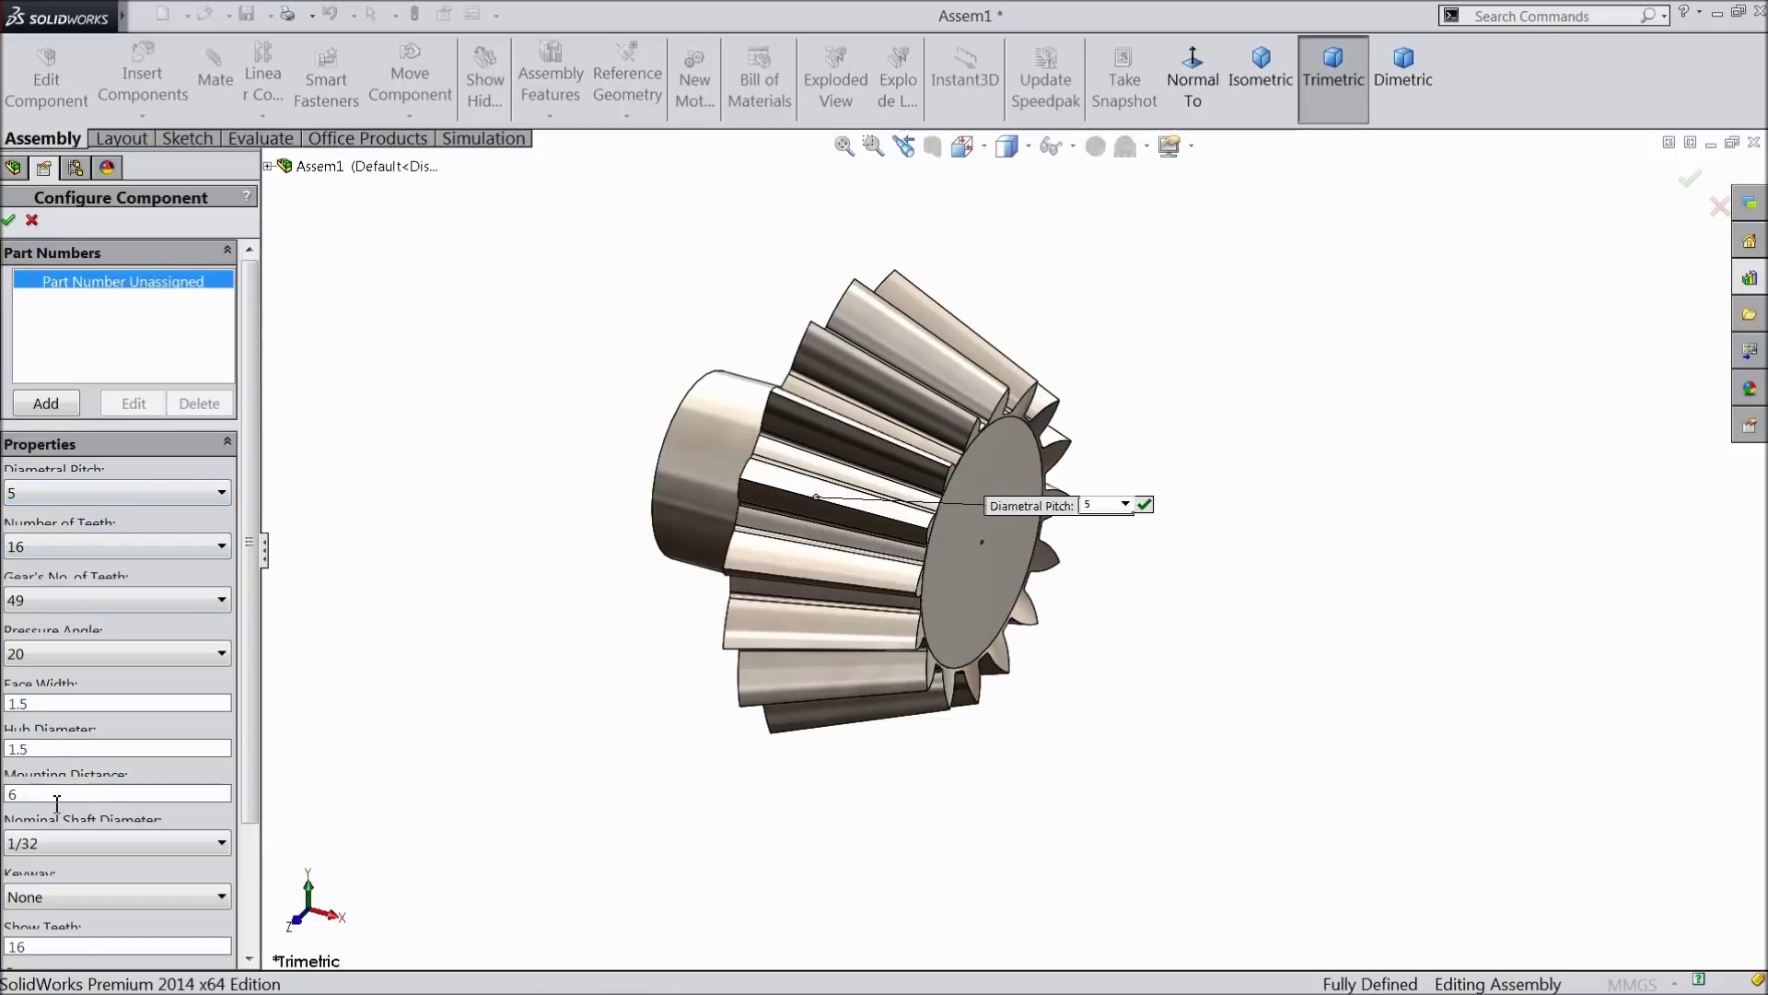
Step: Configure the pinion with diametral pitch 5, 16 teeth, 20° pressure angle and 1/32 shaft
left_click(81, 493)
left_click(37, 186)
left_click(48, 546)
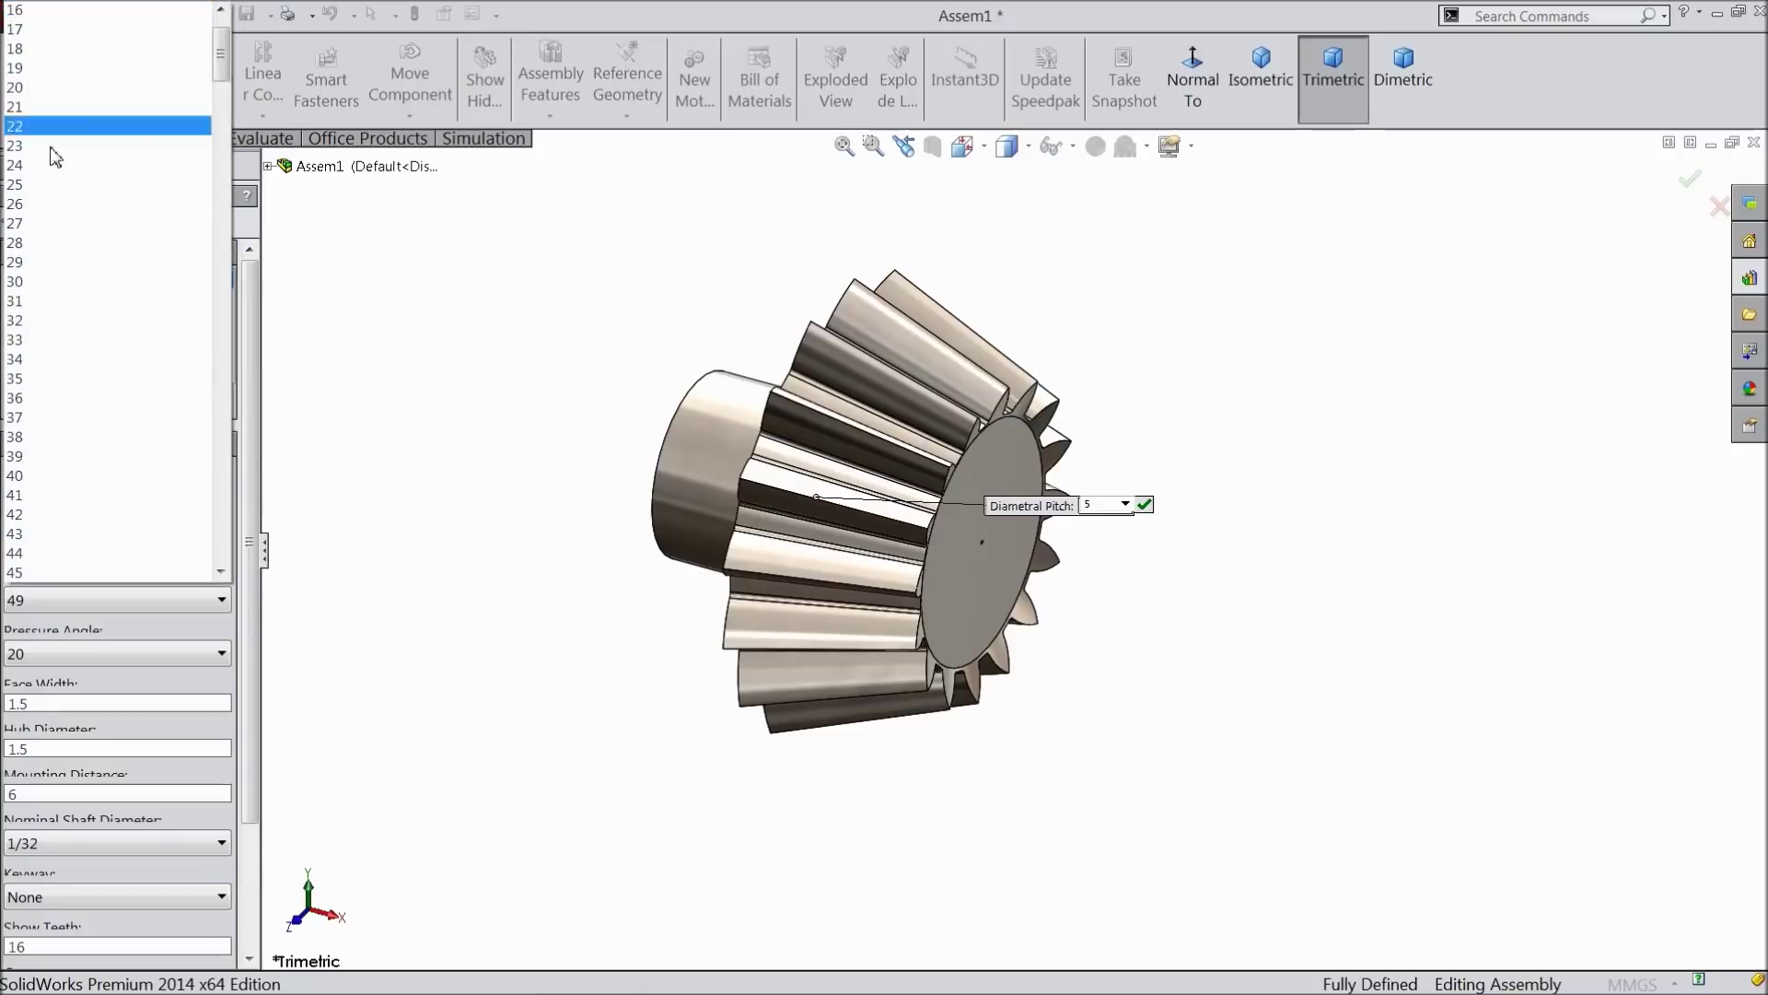
left_click(54, 229)
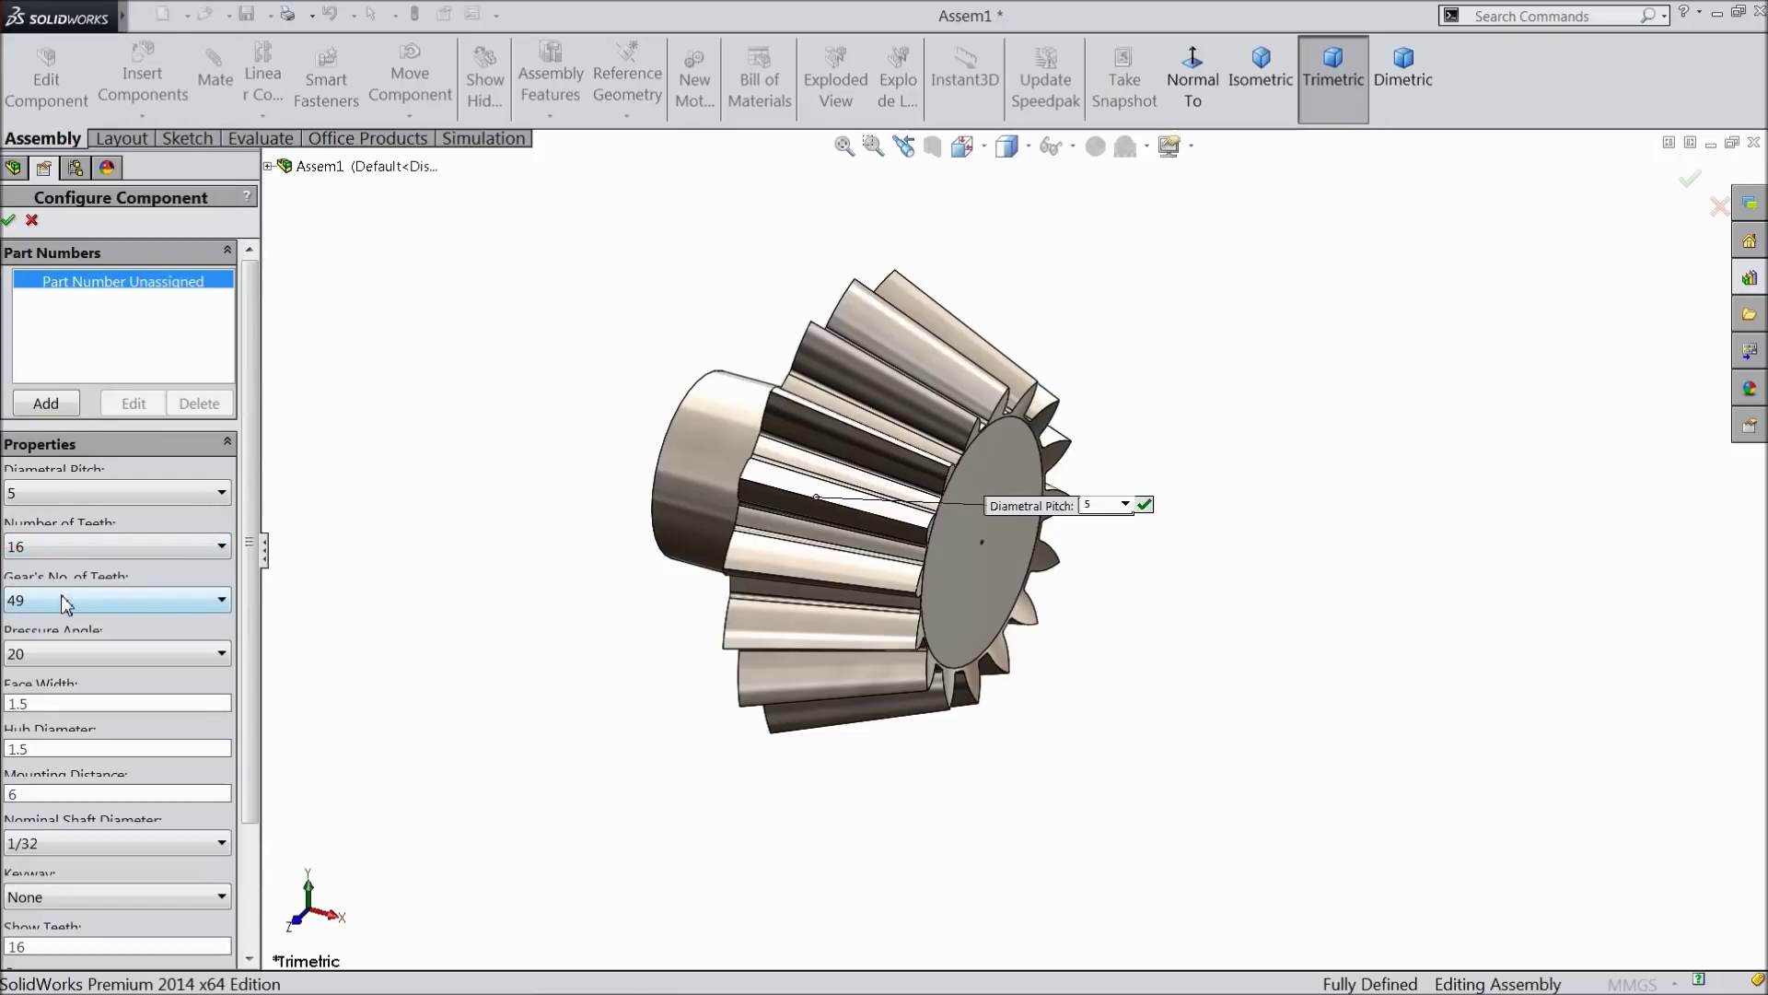
left_click(32, 654)
left_click(32, 670)
left_click_drag(251, 654, 234, 795)
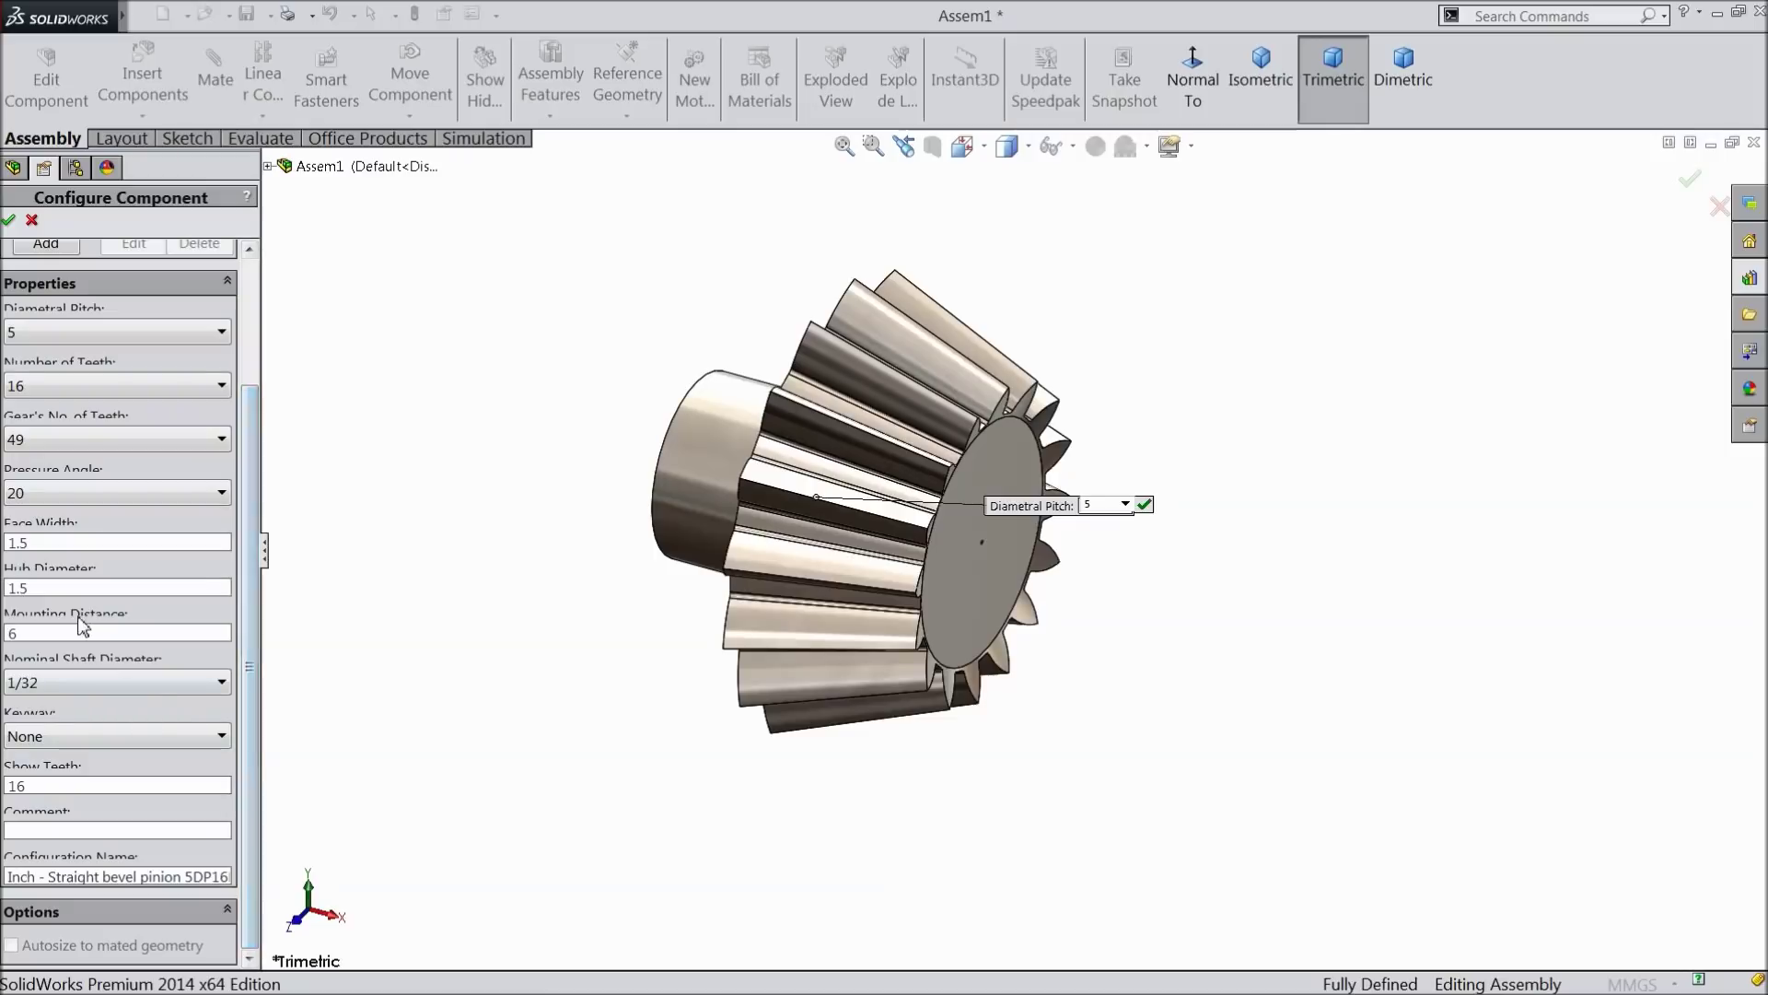
middle_click_drag(426, 632, 711, 550)
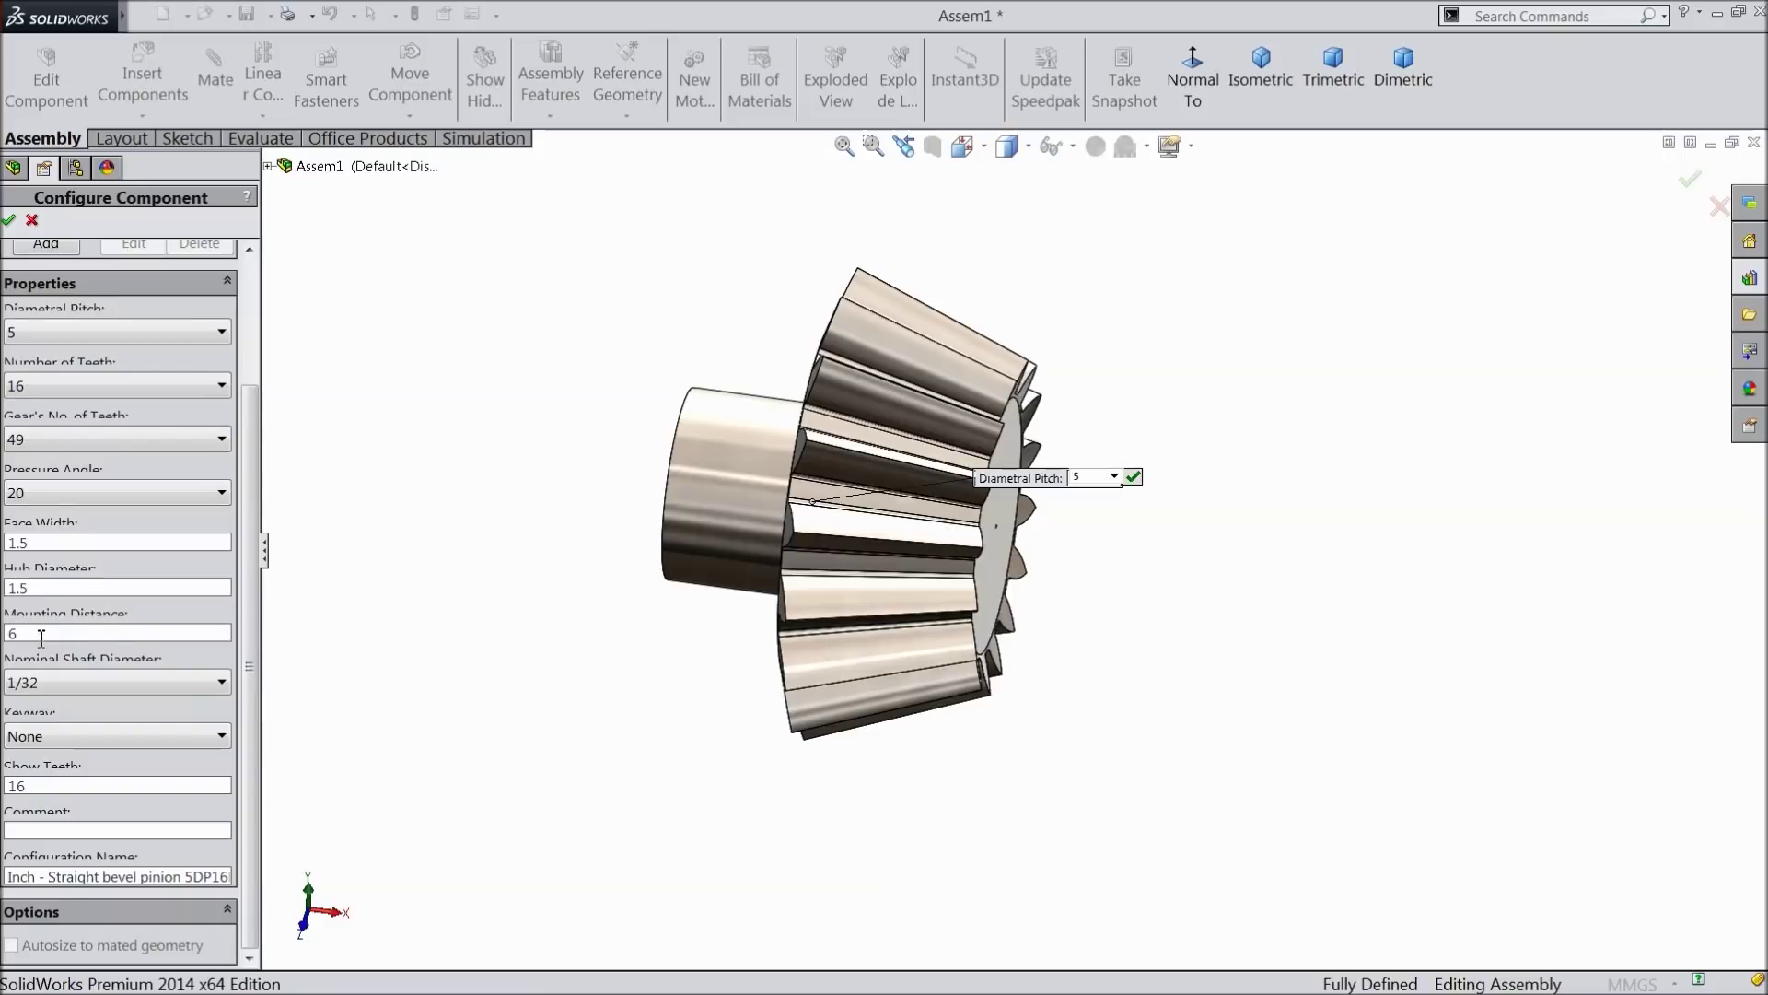
left_click(42, 695)
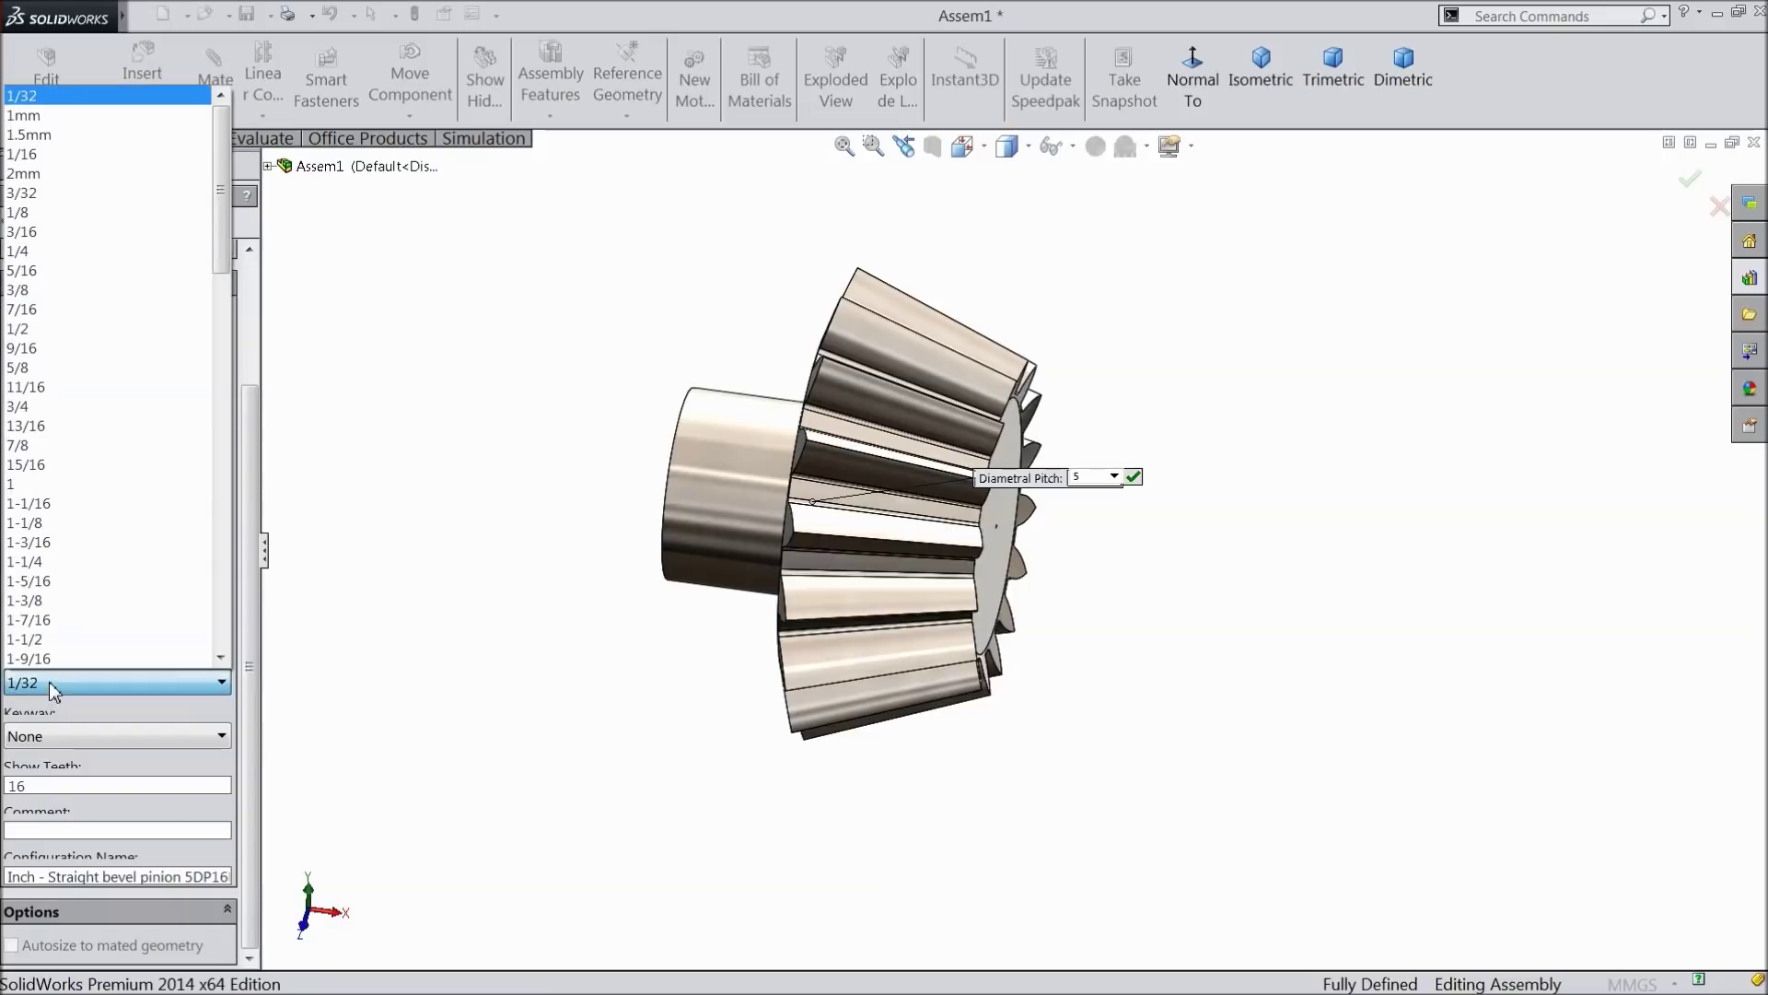
left_click(15, 101)
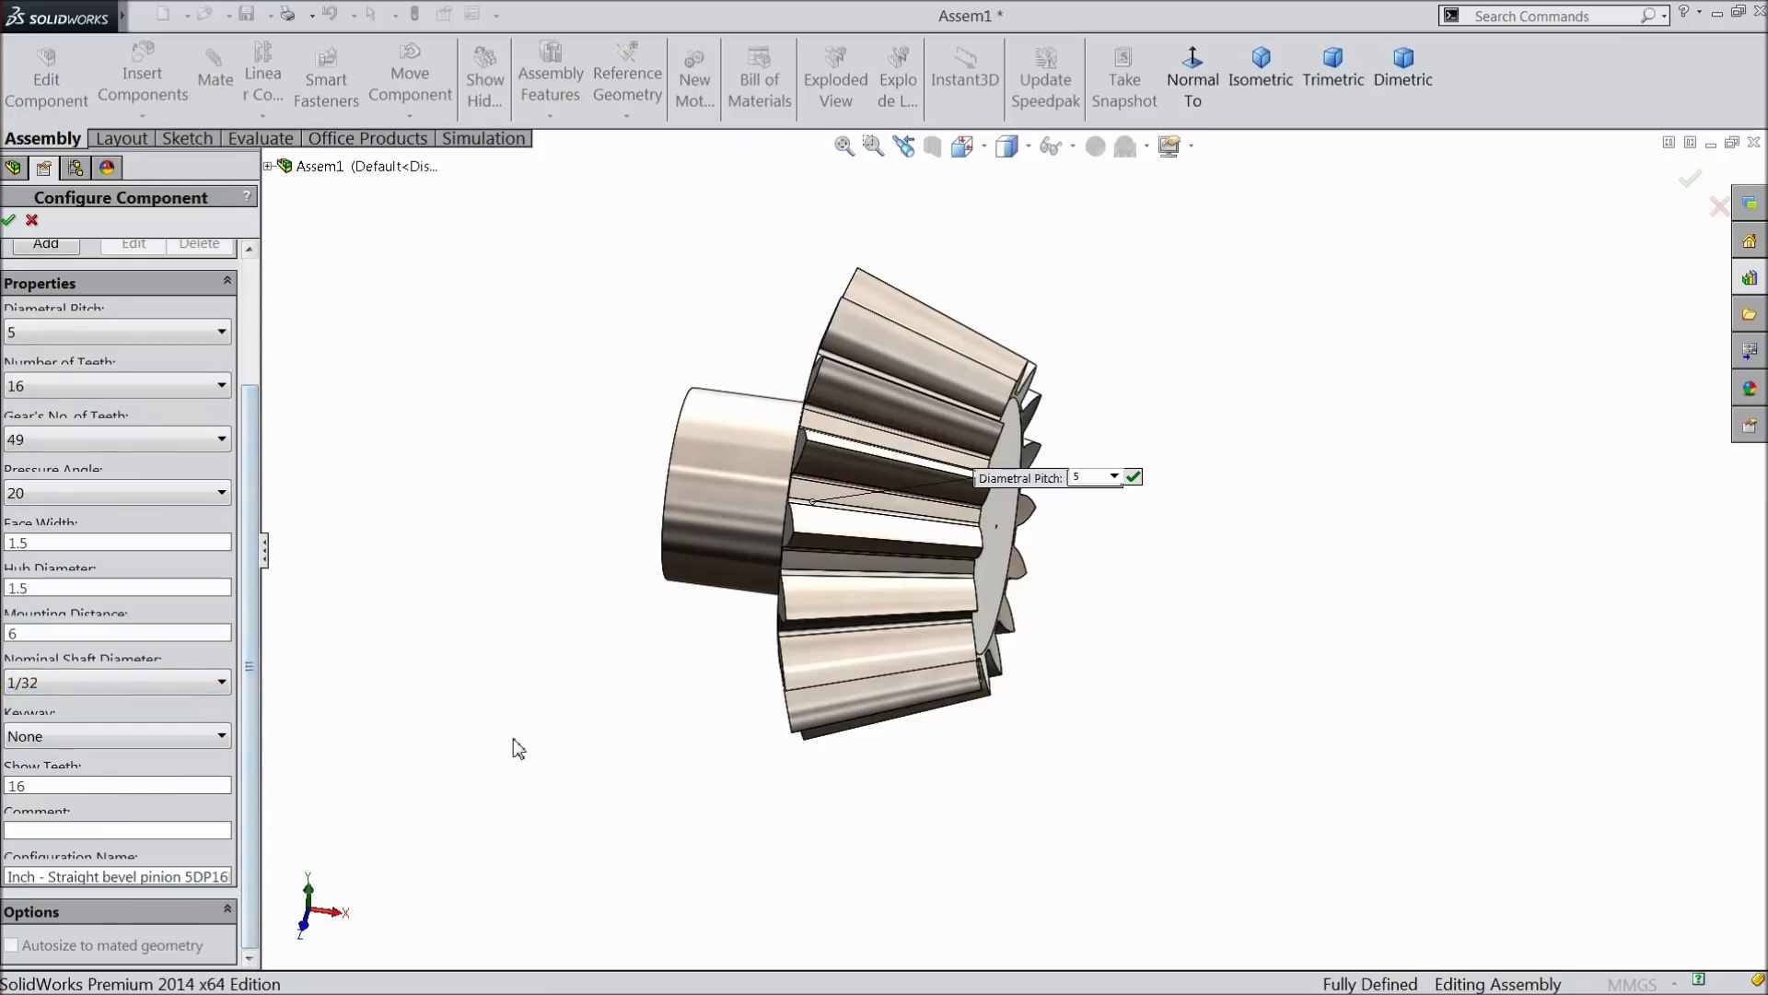
left_click(11, 222)
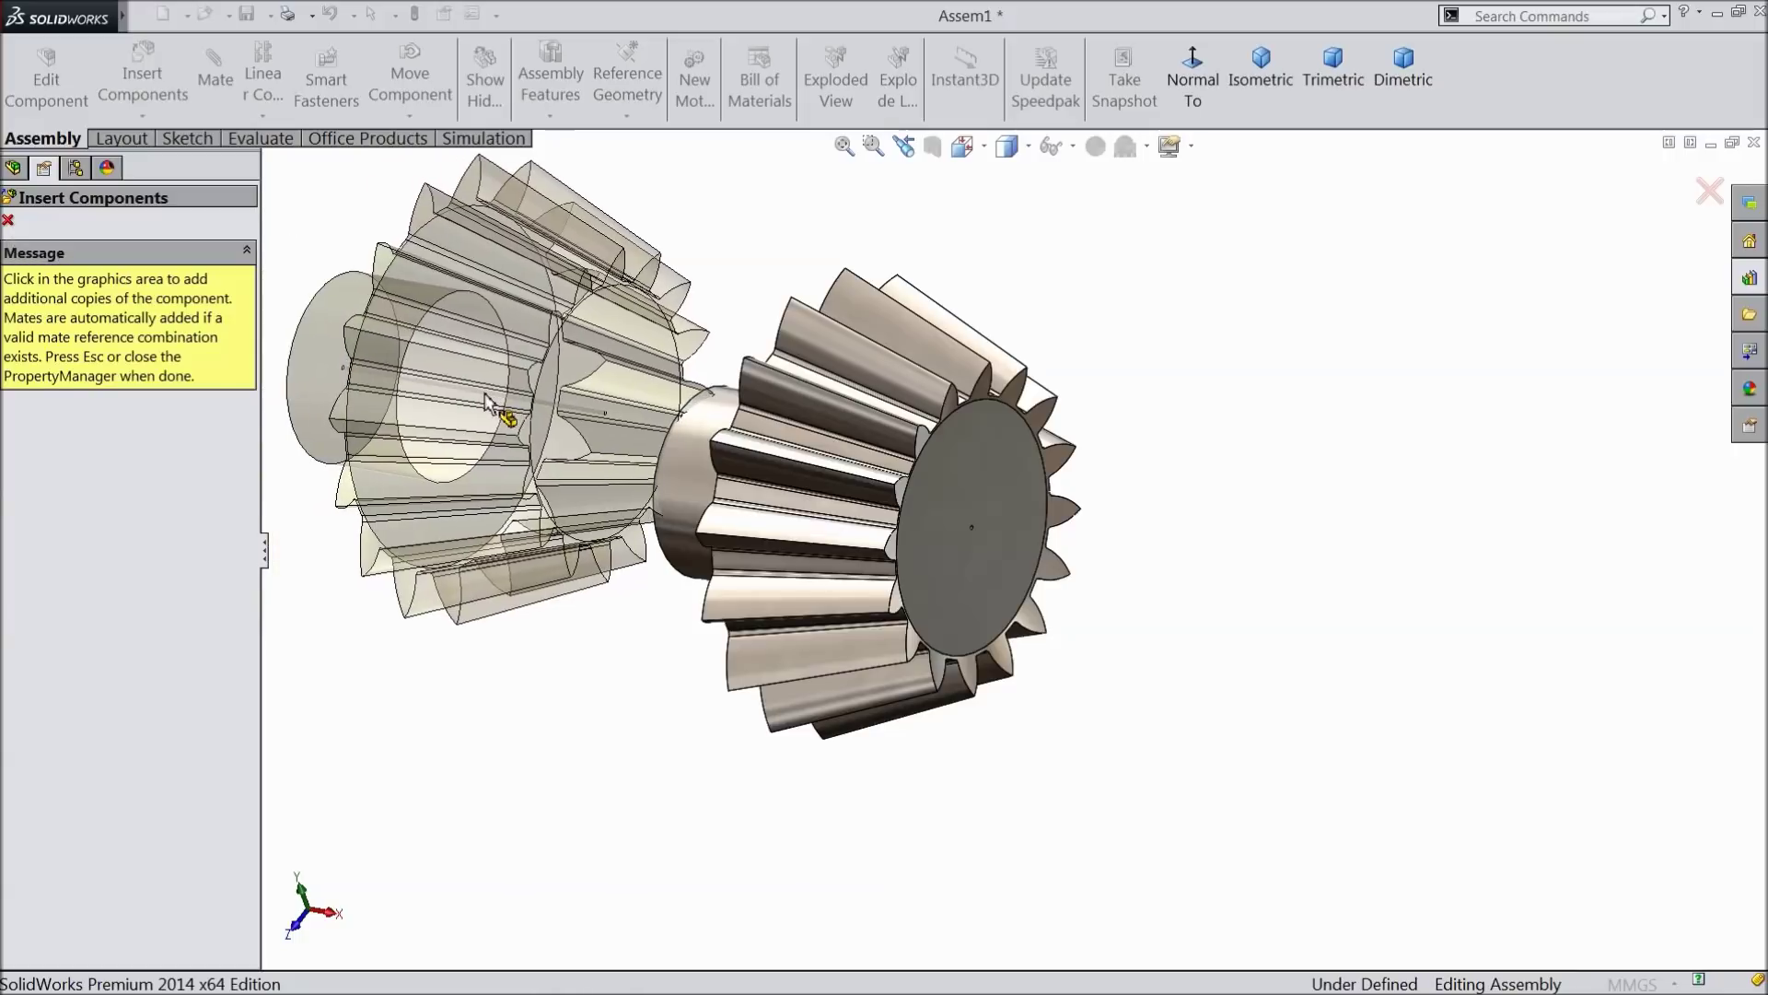
Step: Stop inserting further pinion copies
left_click(7, 220)
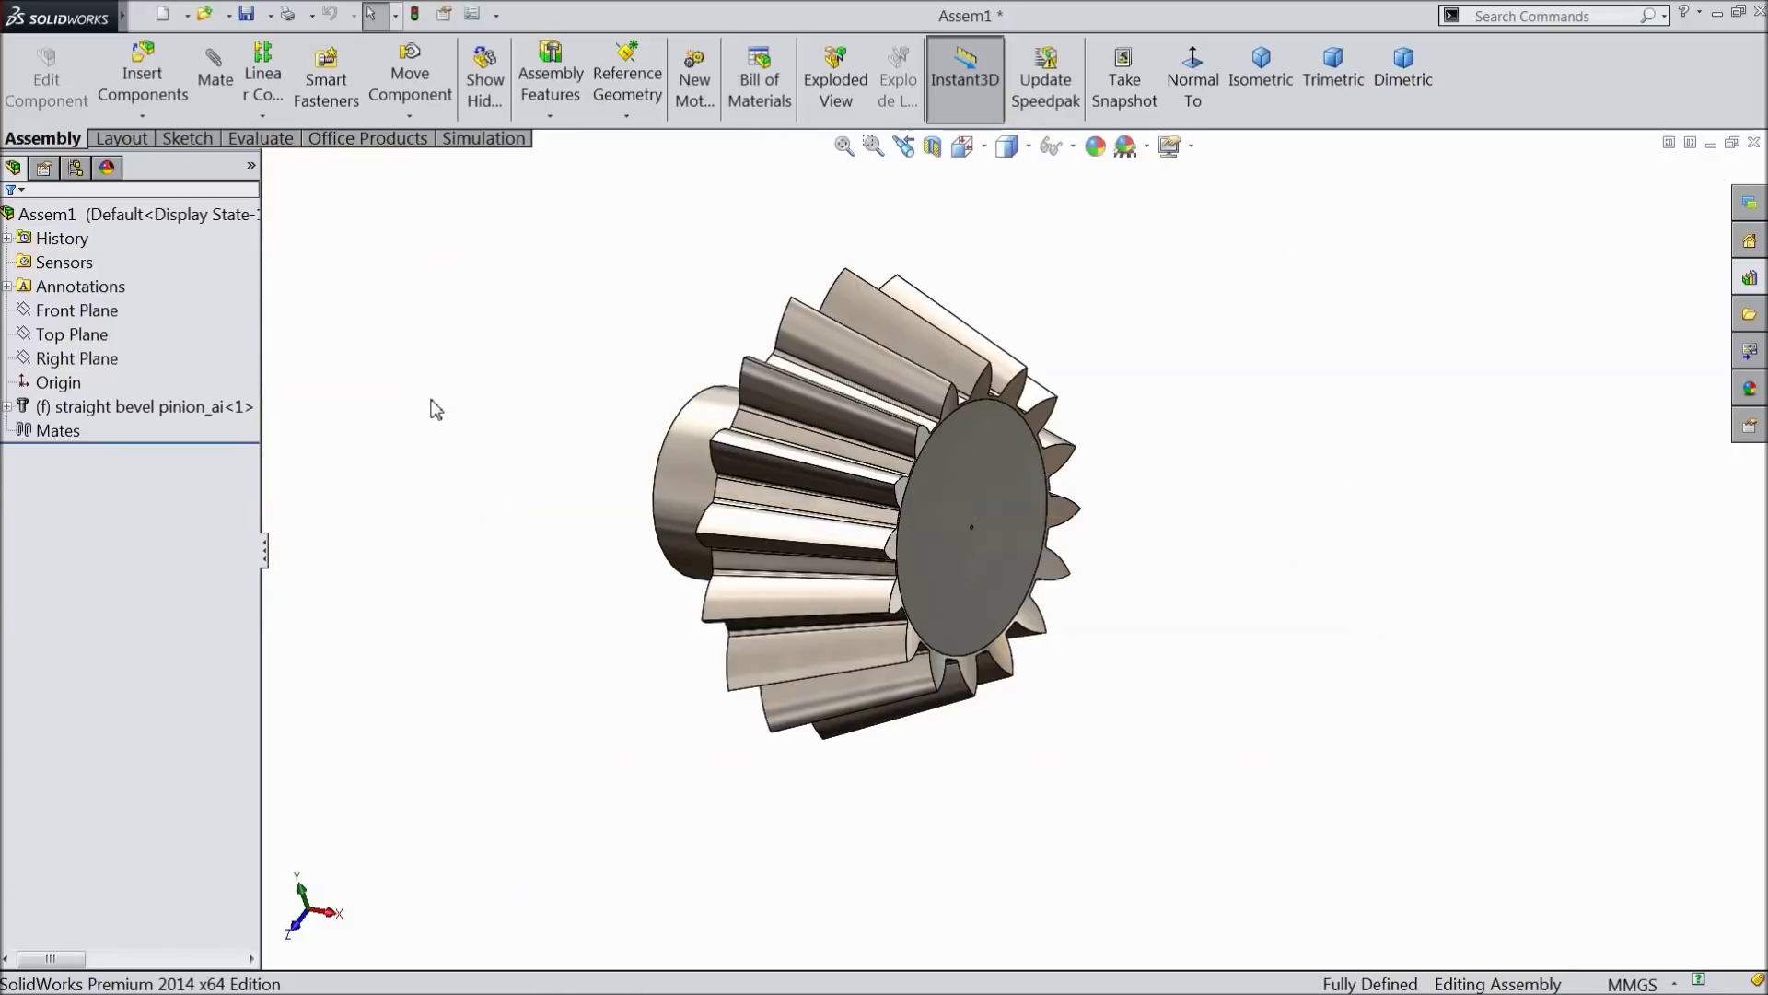
scroll(479, 423, "up", 3)
middle_click_drag(525, 438, 507, 433)
scroll(1032, 529, "down", 3)
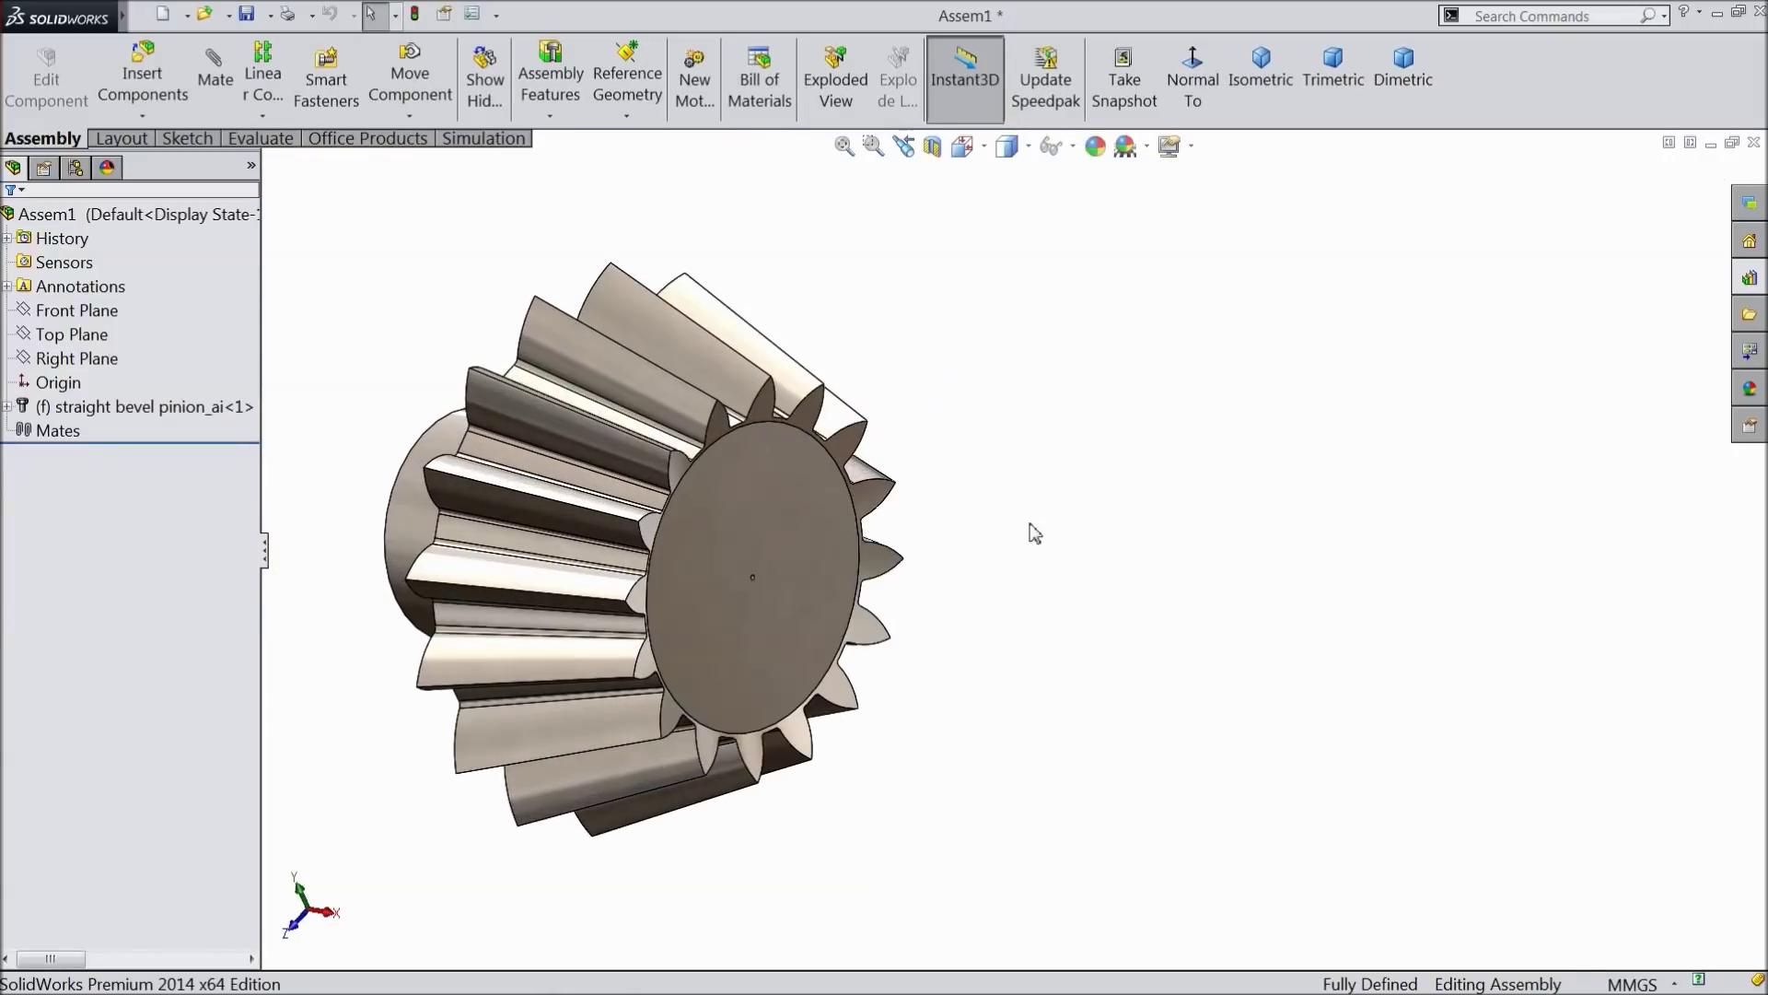
Step: Set the pinion component to Float instead of fixed
right_click(759, 517)
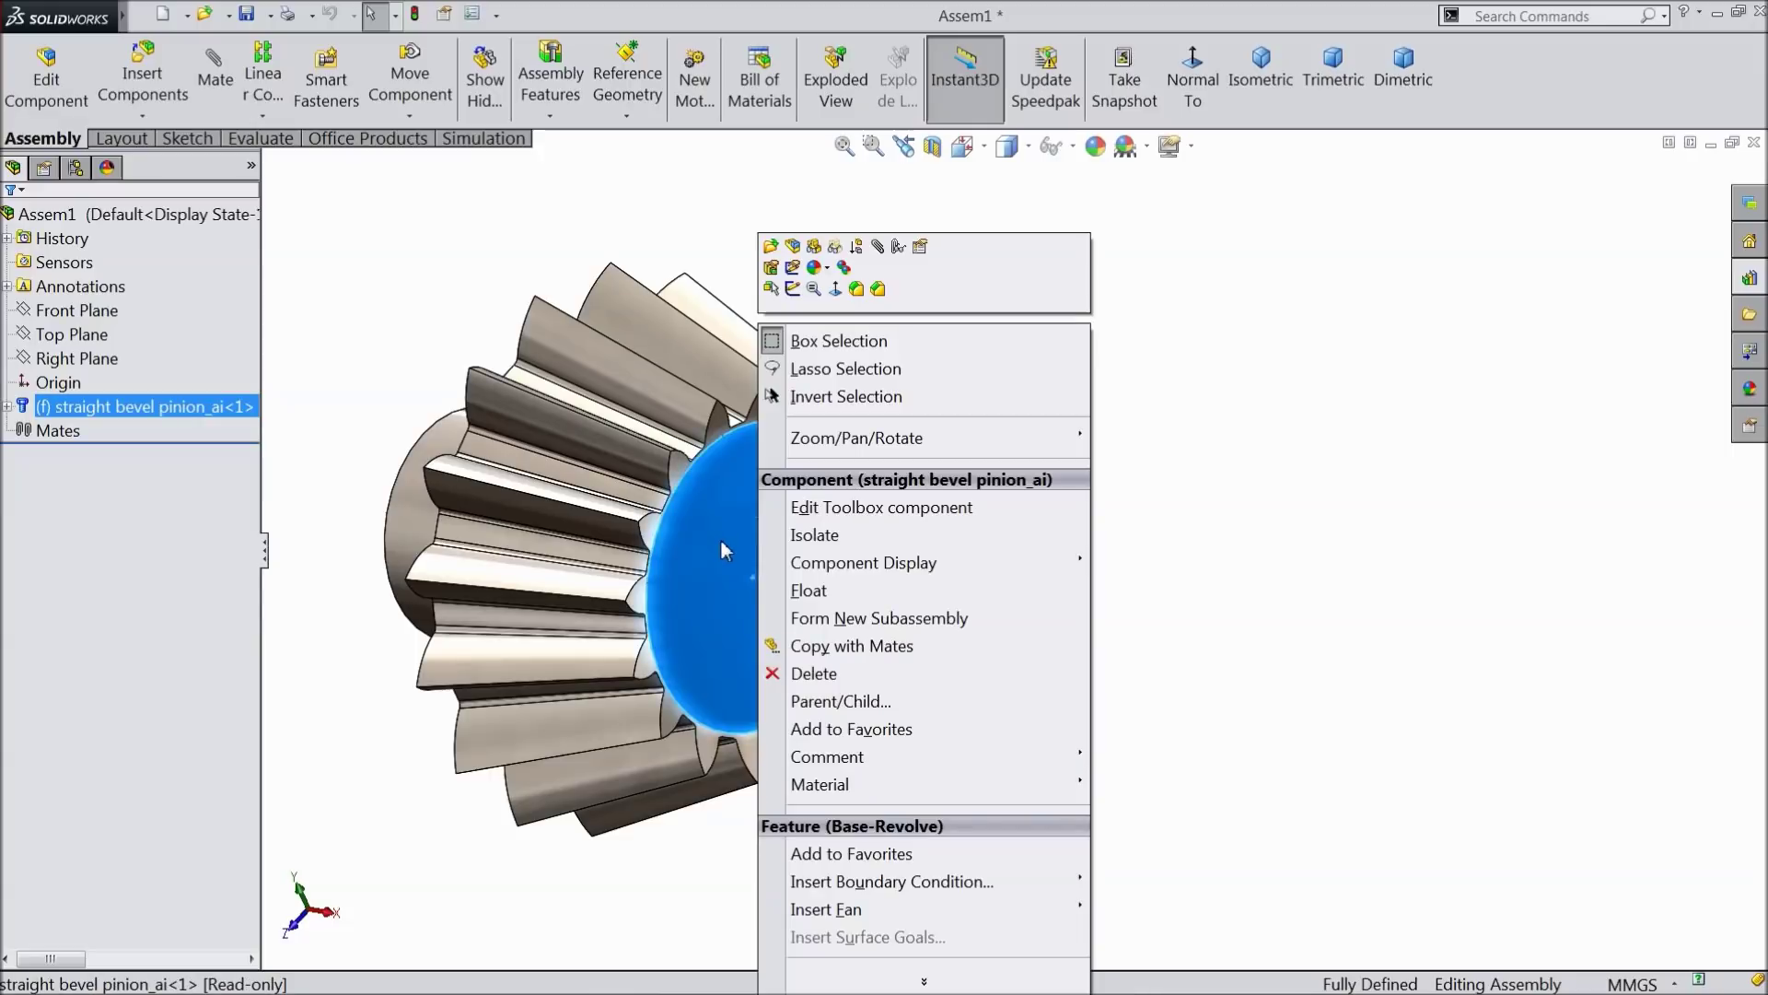
left_click(810, 590)
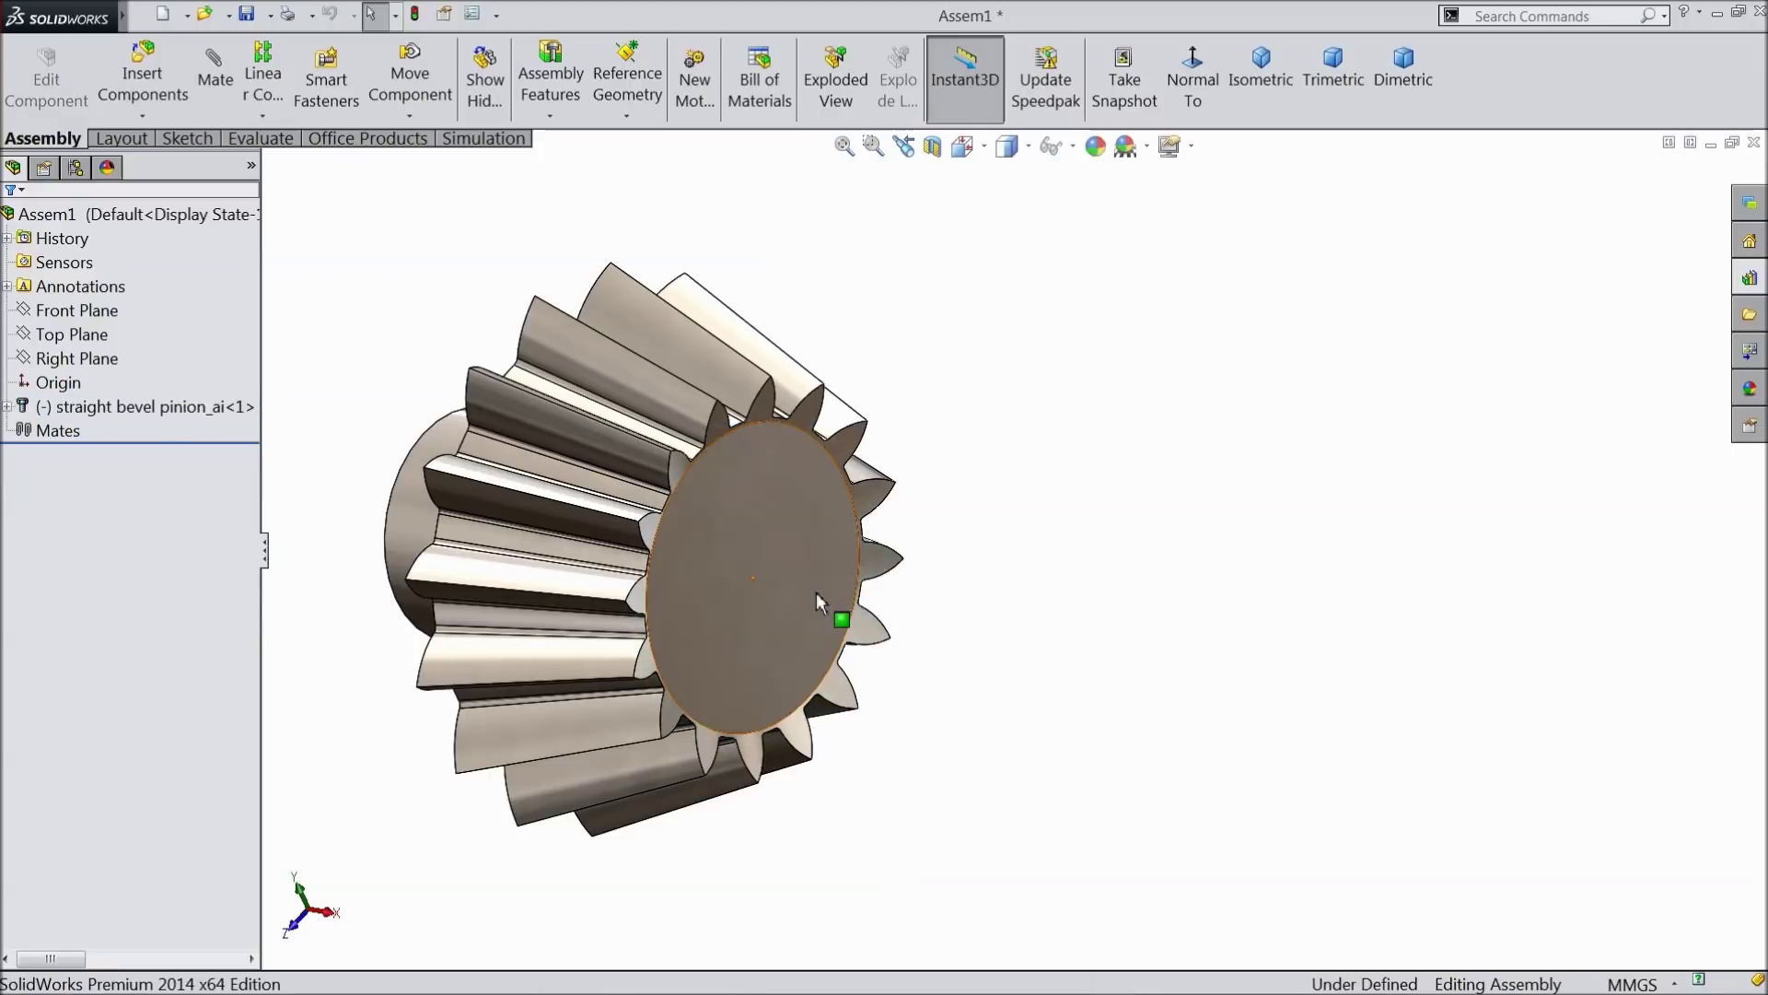
scroll(889, 599, "up", 3)
middle_click_drag(890, 599, 836, 592)
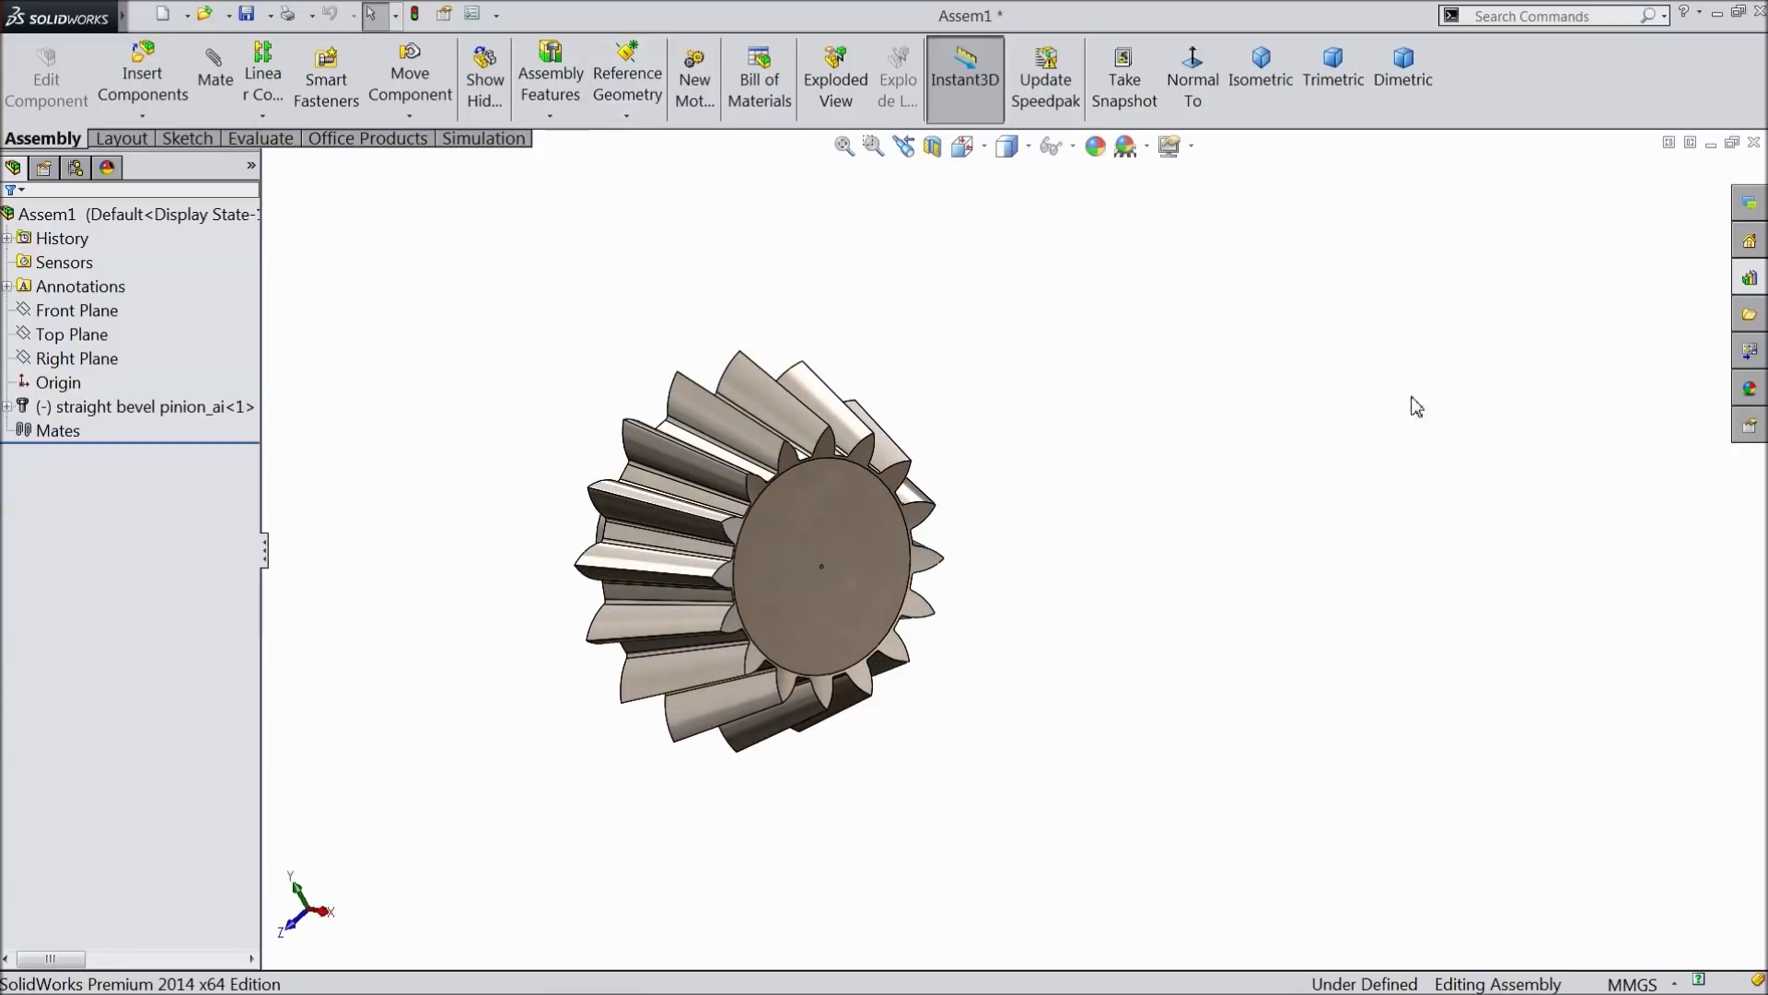
left_click(1749, 279)
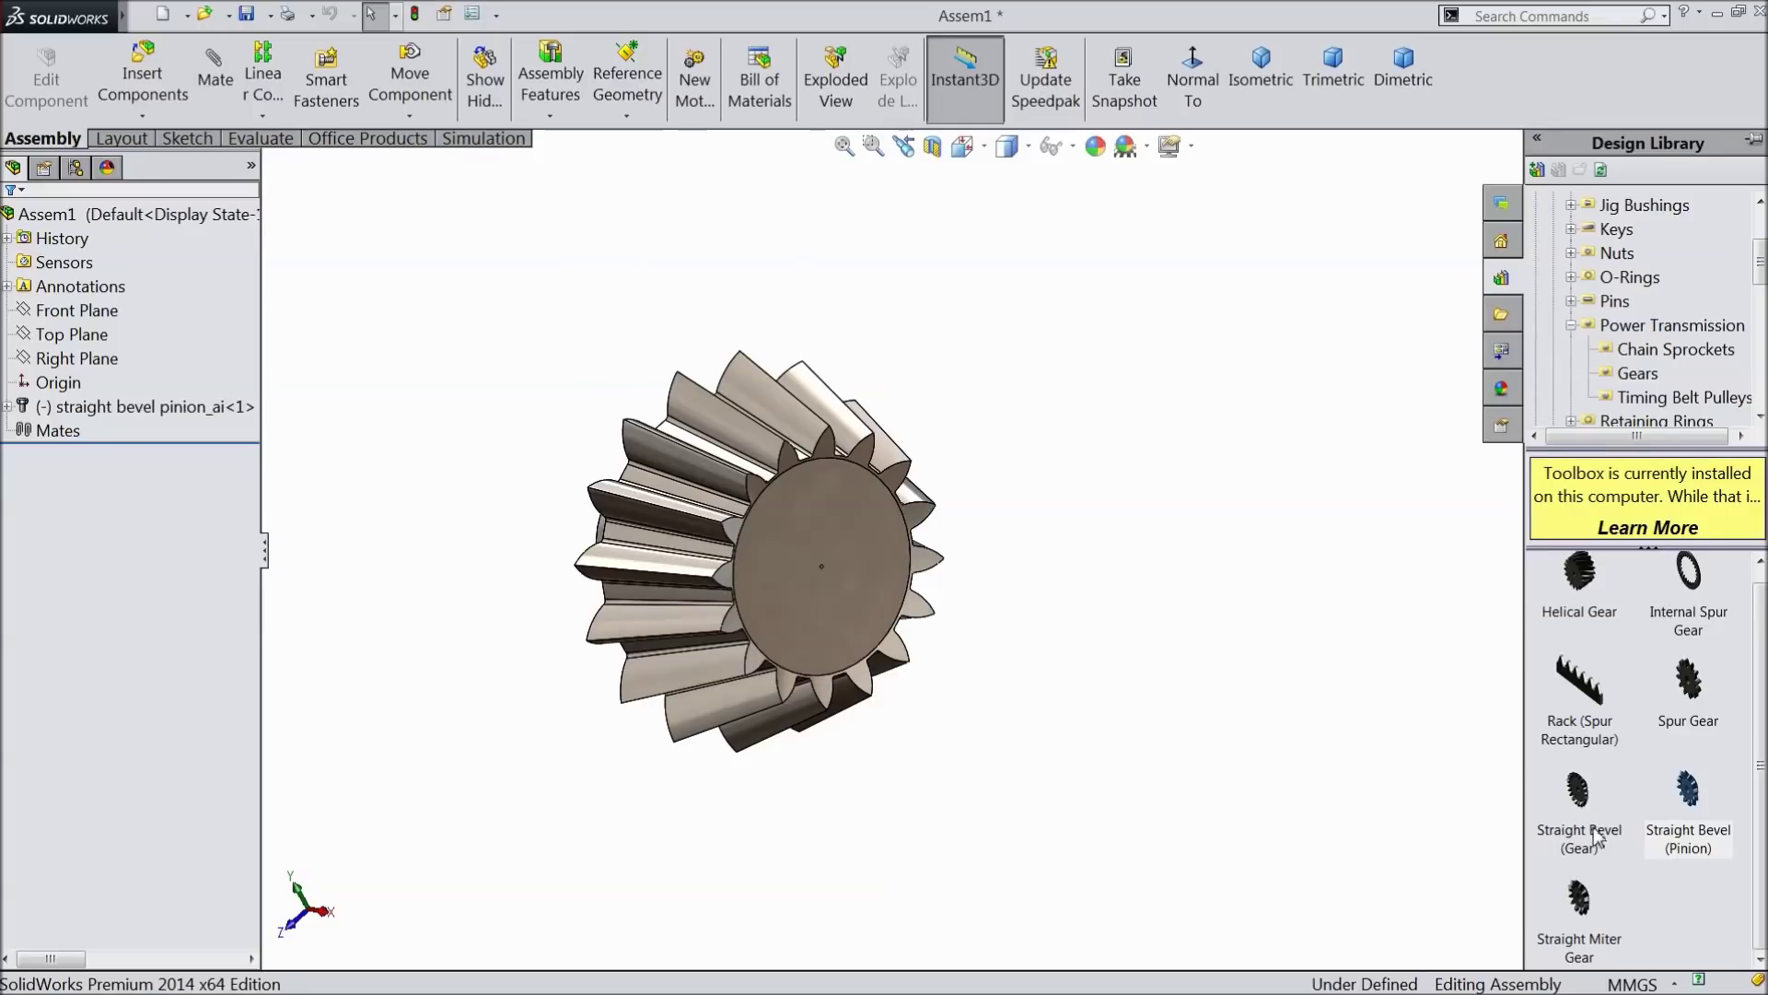
Step: Insert a Straight Bevel (Gear) with diametral pitch 5 and 49 teeth to match the 16-tooth pinion
left_click_drag(1590, 818, 1116, 637)
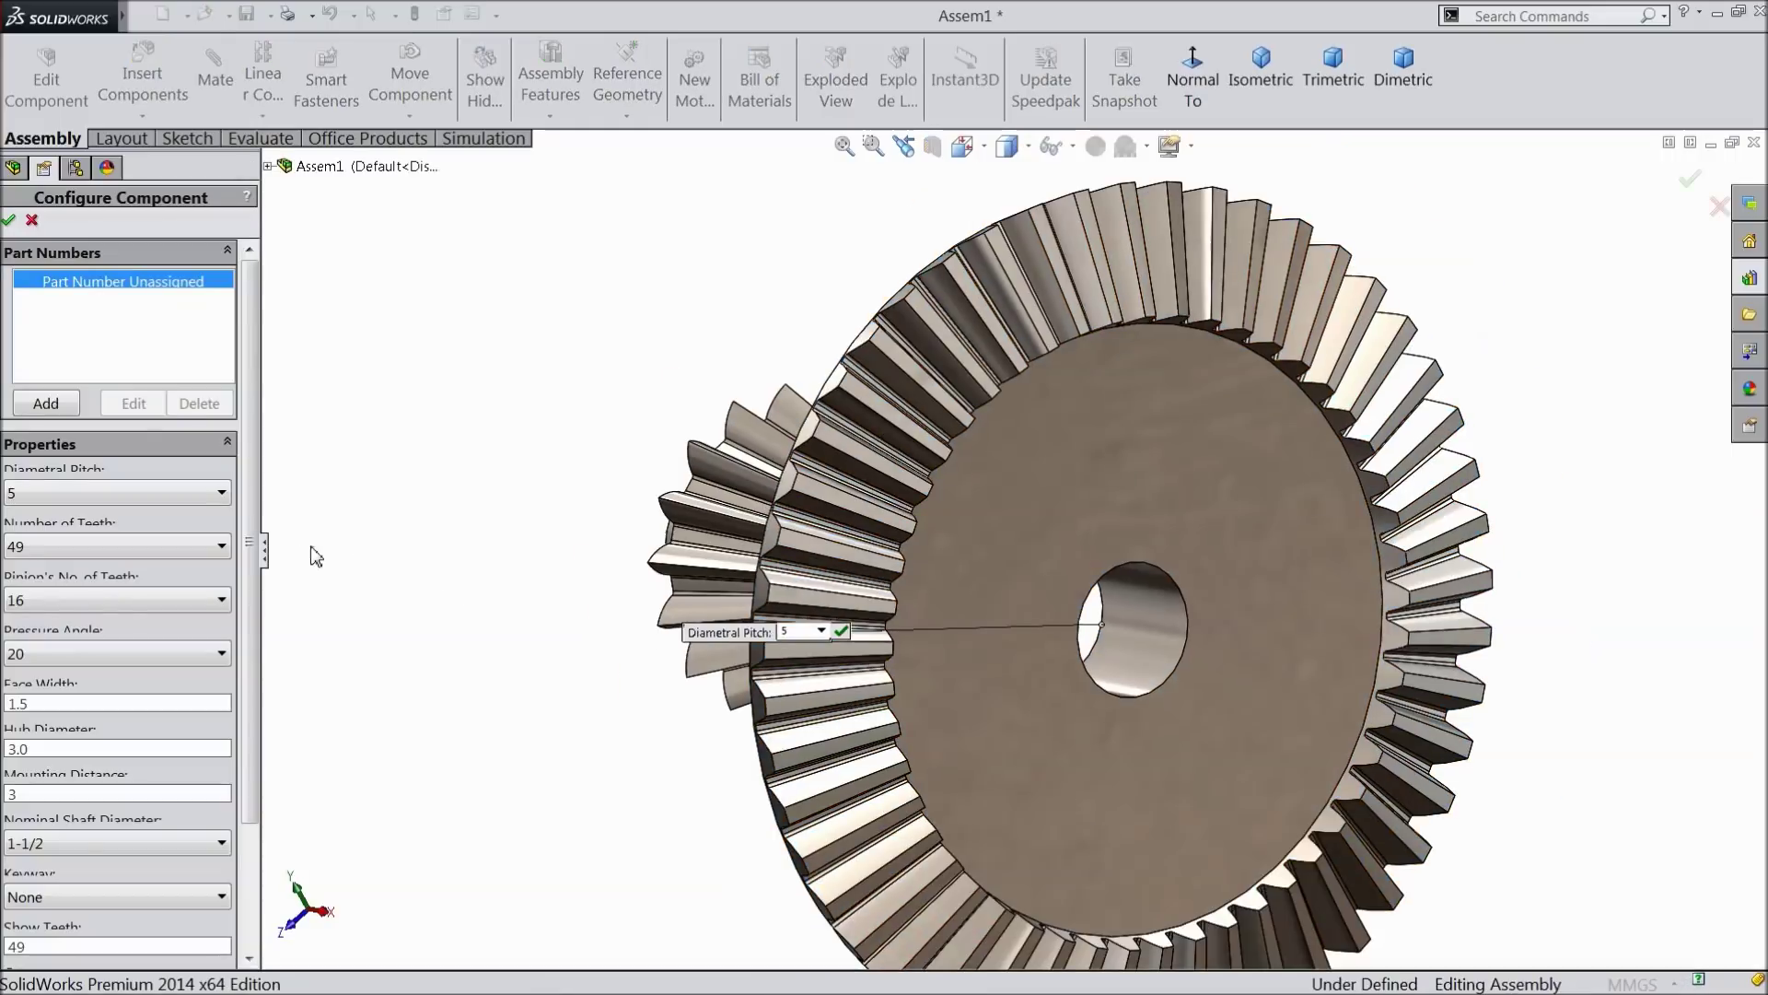
middle_click_drag(316, 552, 493, 487)
left_click(86, 504)
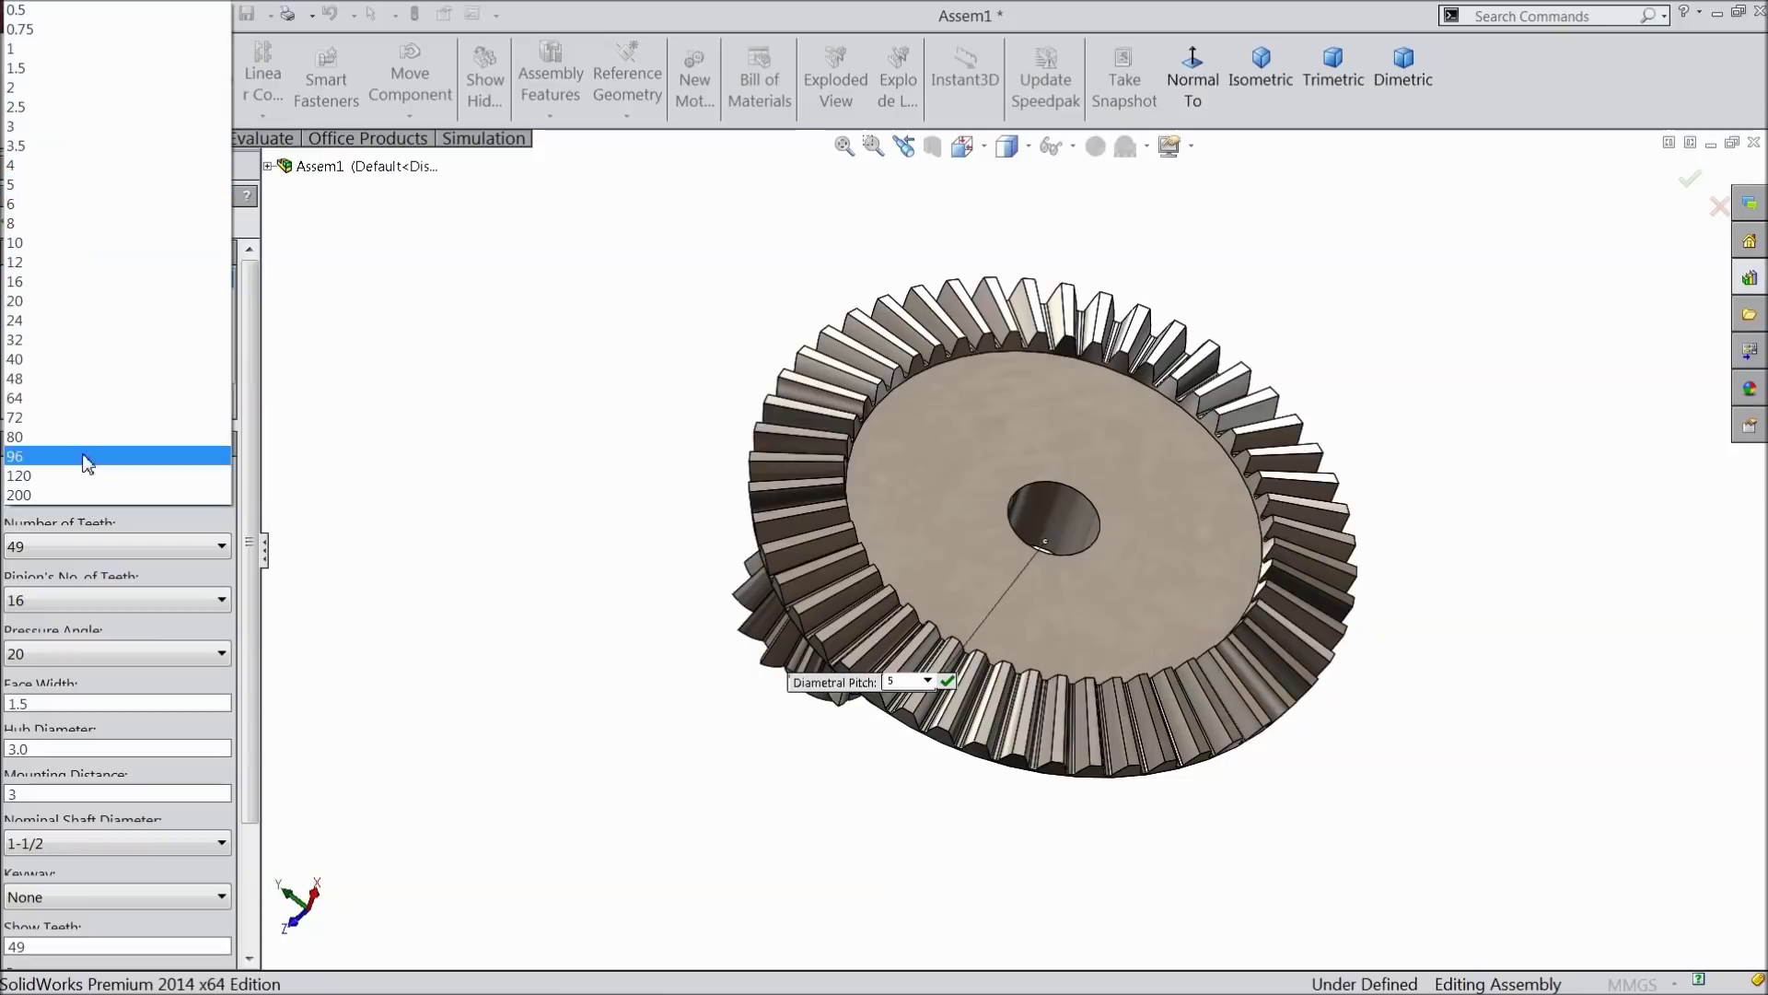
left_click(37, 183)
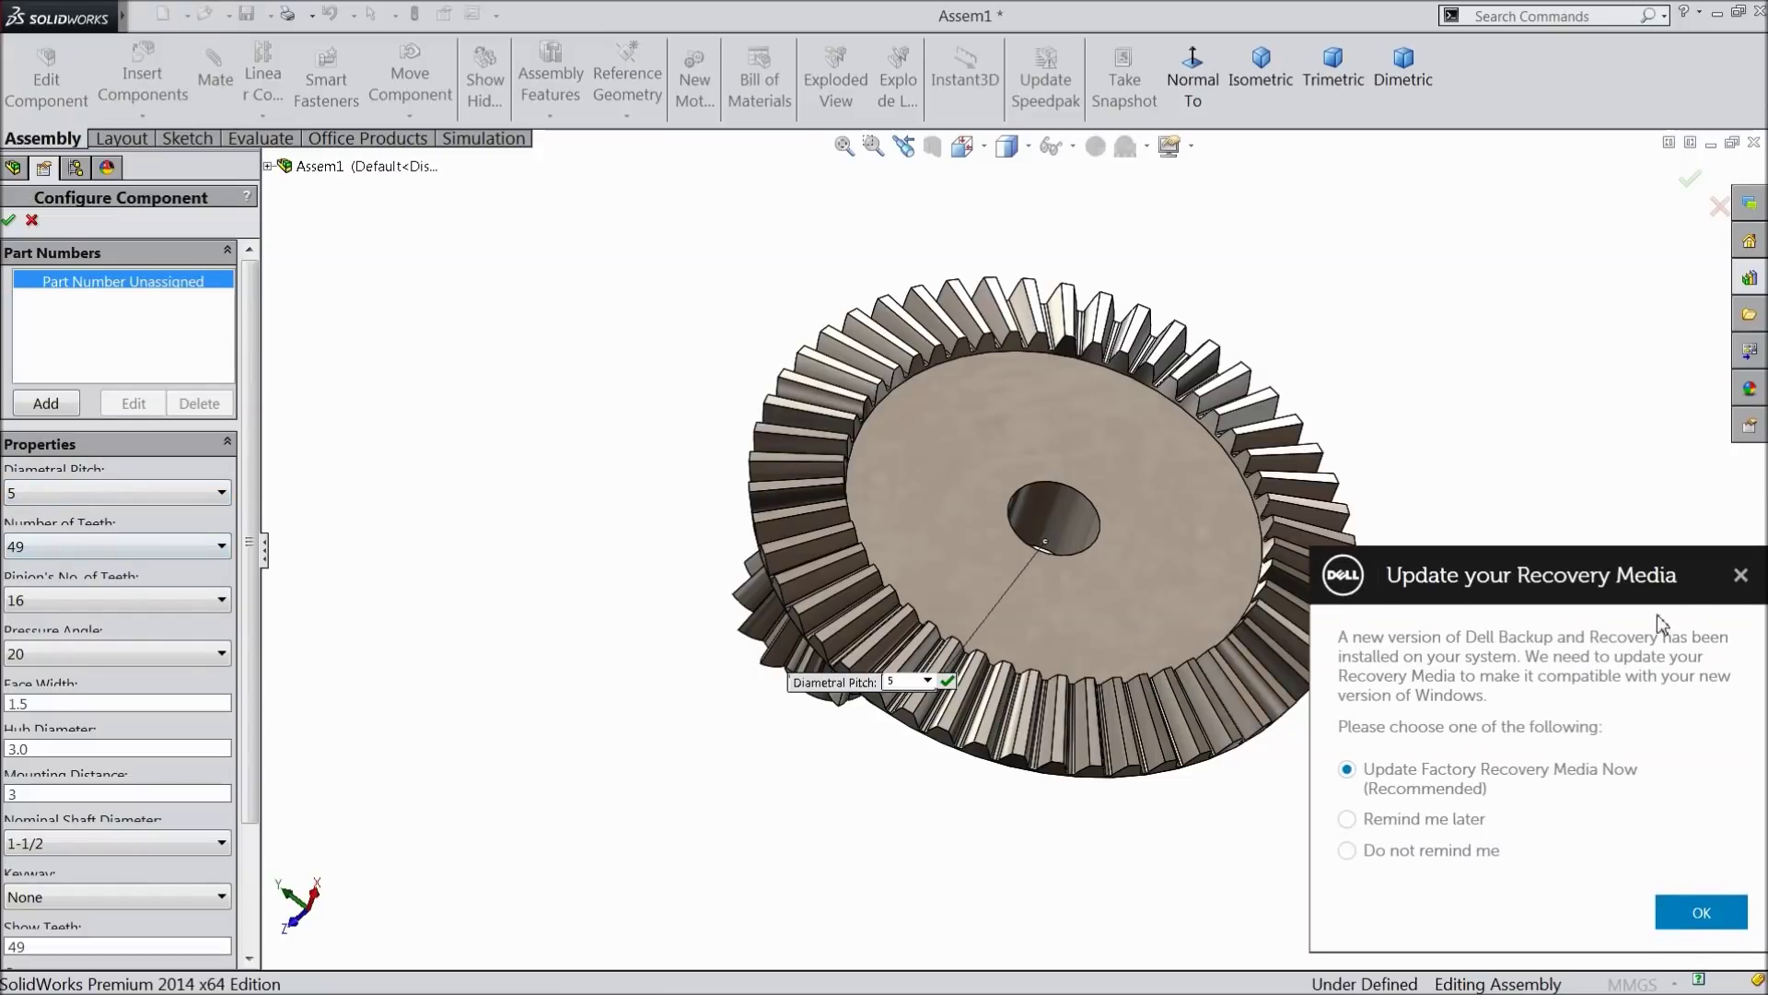
left_click(1740, 578)
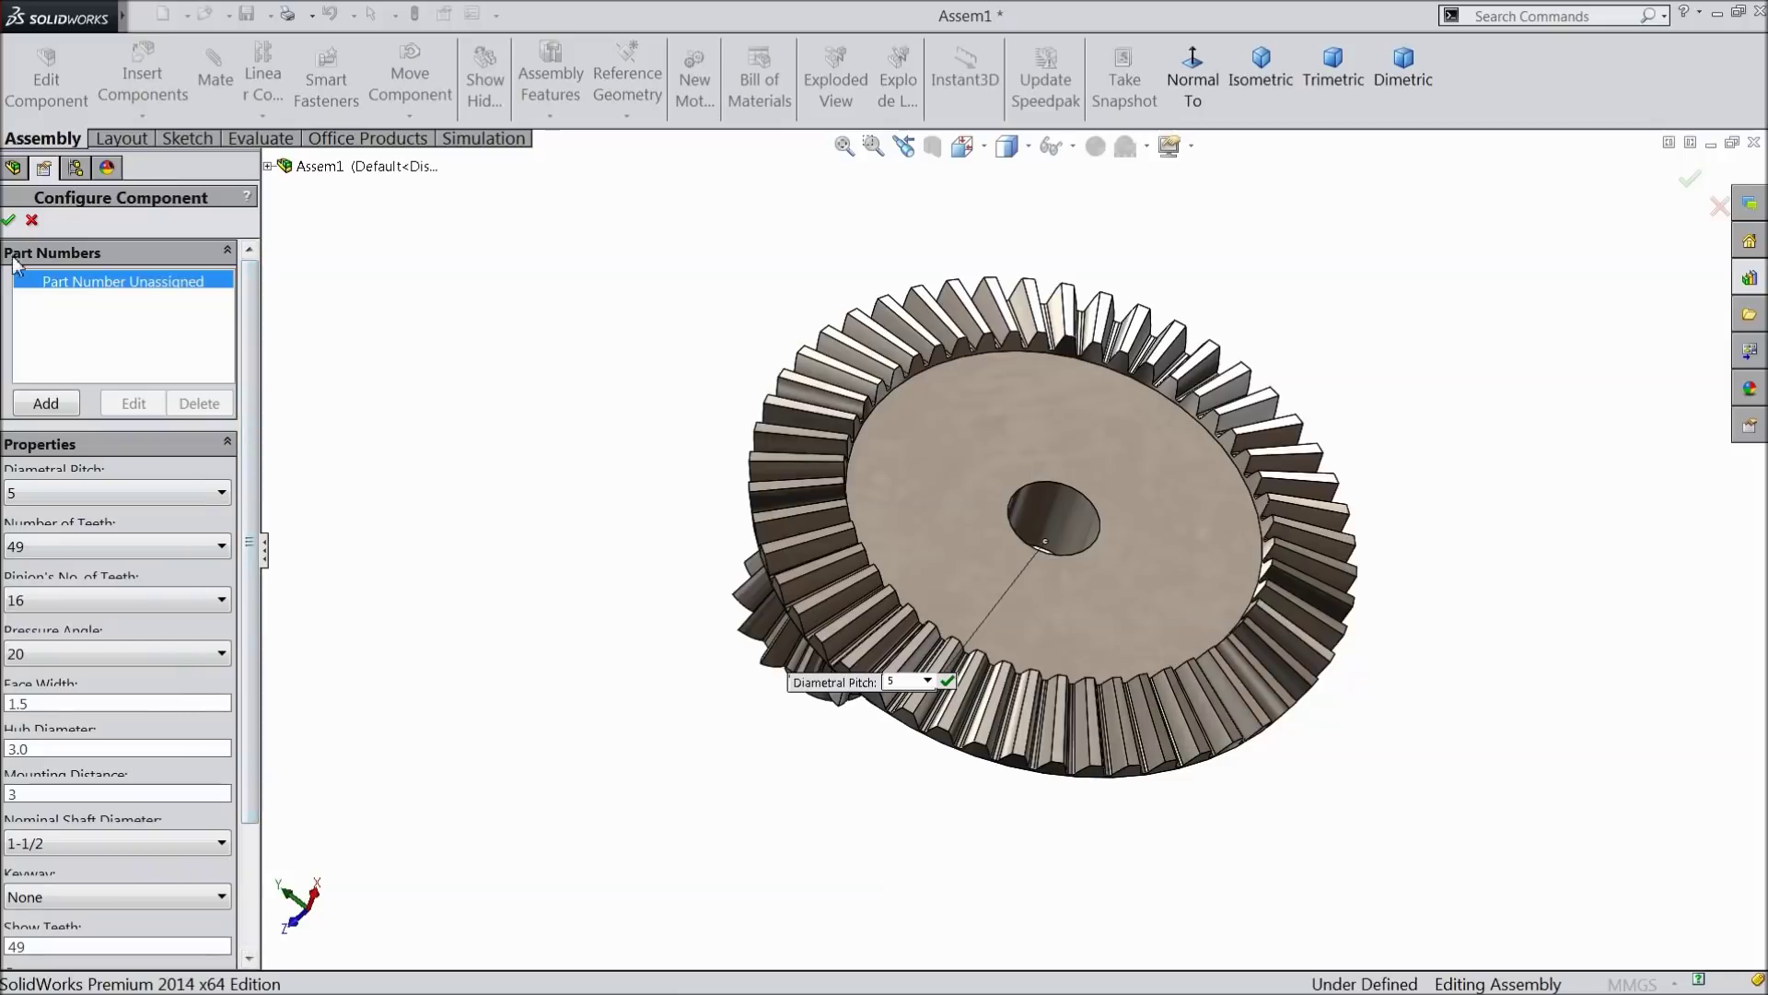
left_click(8, 222)
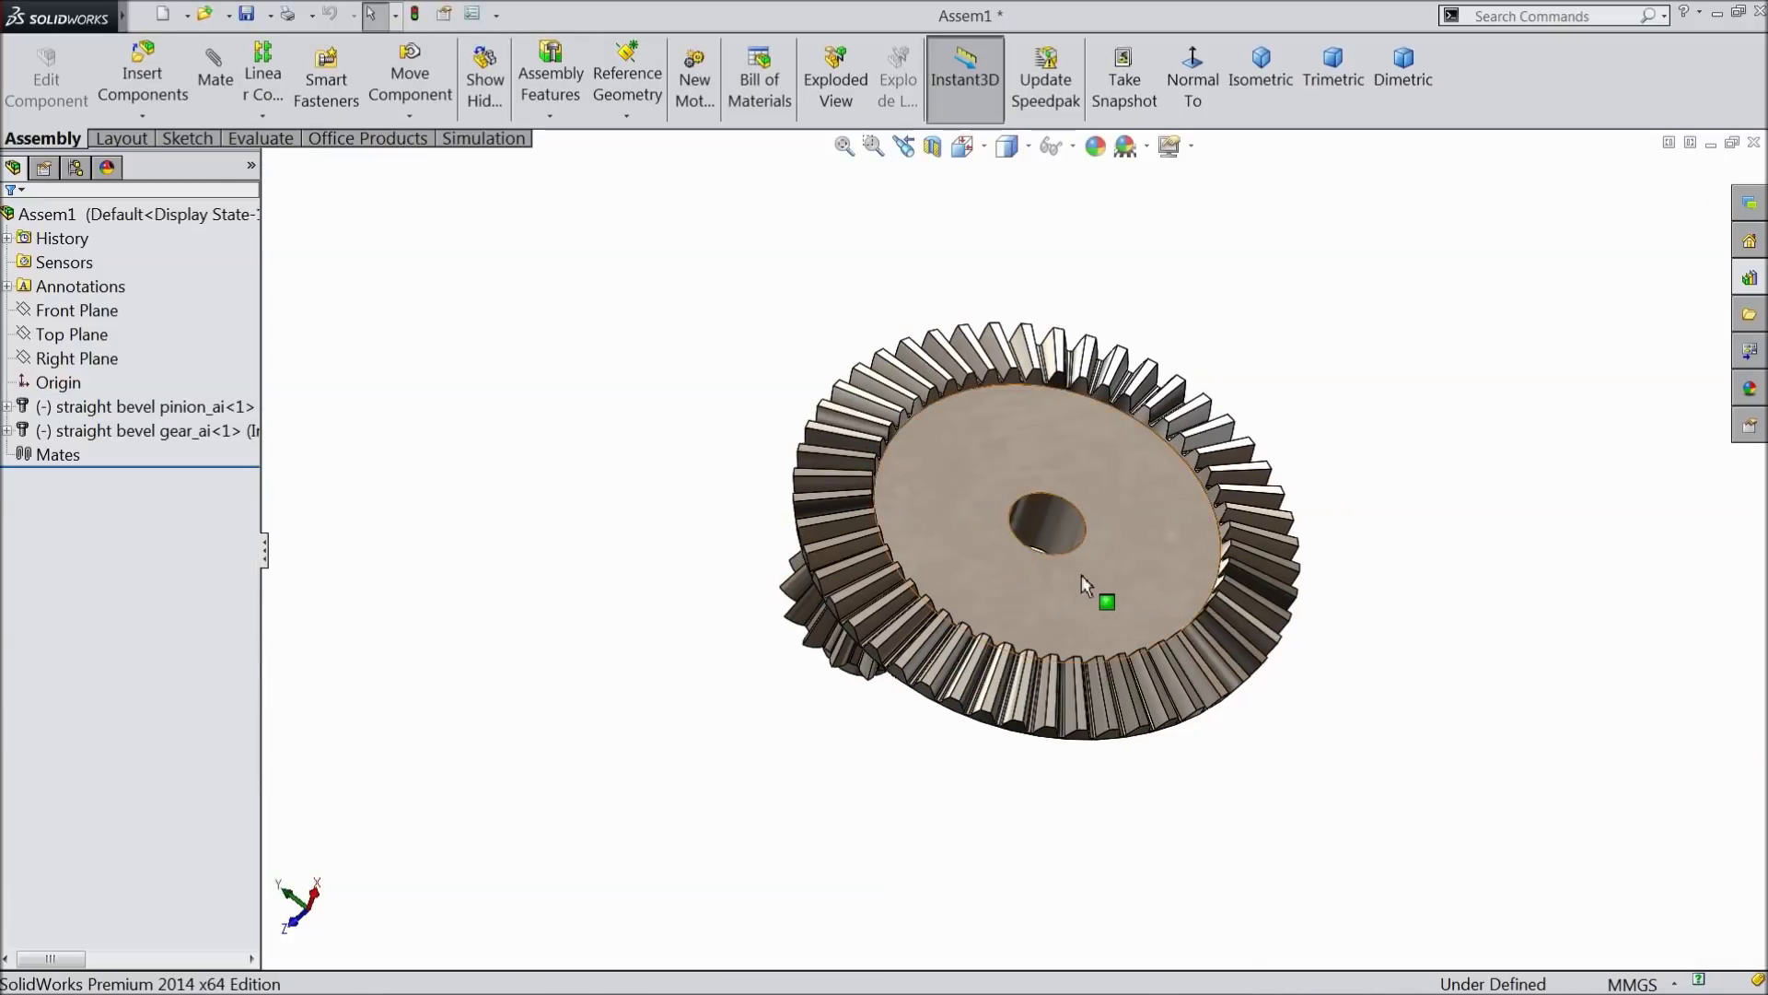
Step: Separate the gear and pinion, then rotate the pinion to face the gear
right_click_drag(782, 453, 937, 560)
left_click_drag(939, 563, 519, 386)
scroll(699, 461, "down", 3)
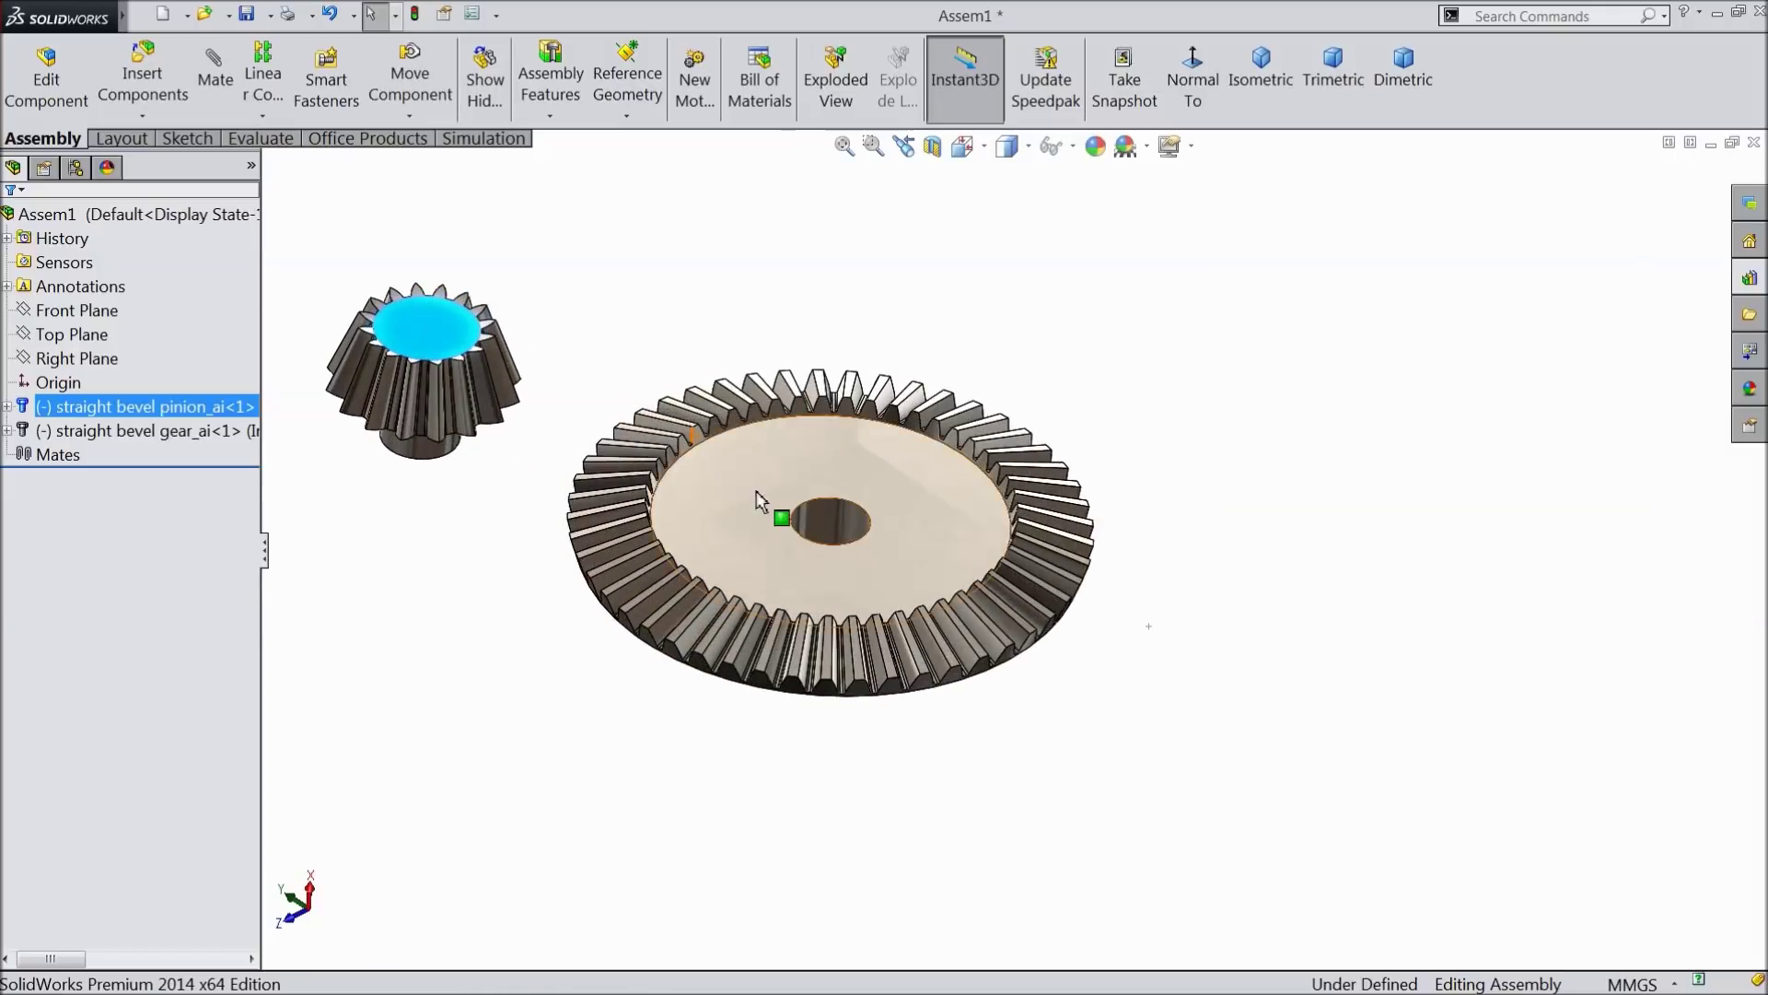
left_click(411, 115)
left_click(442, 167)
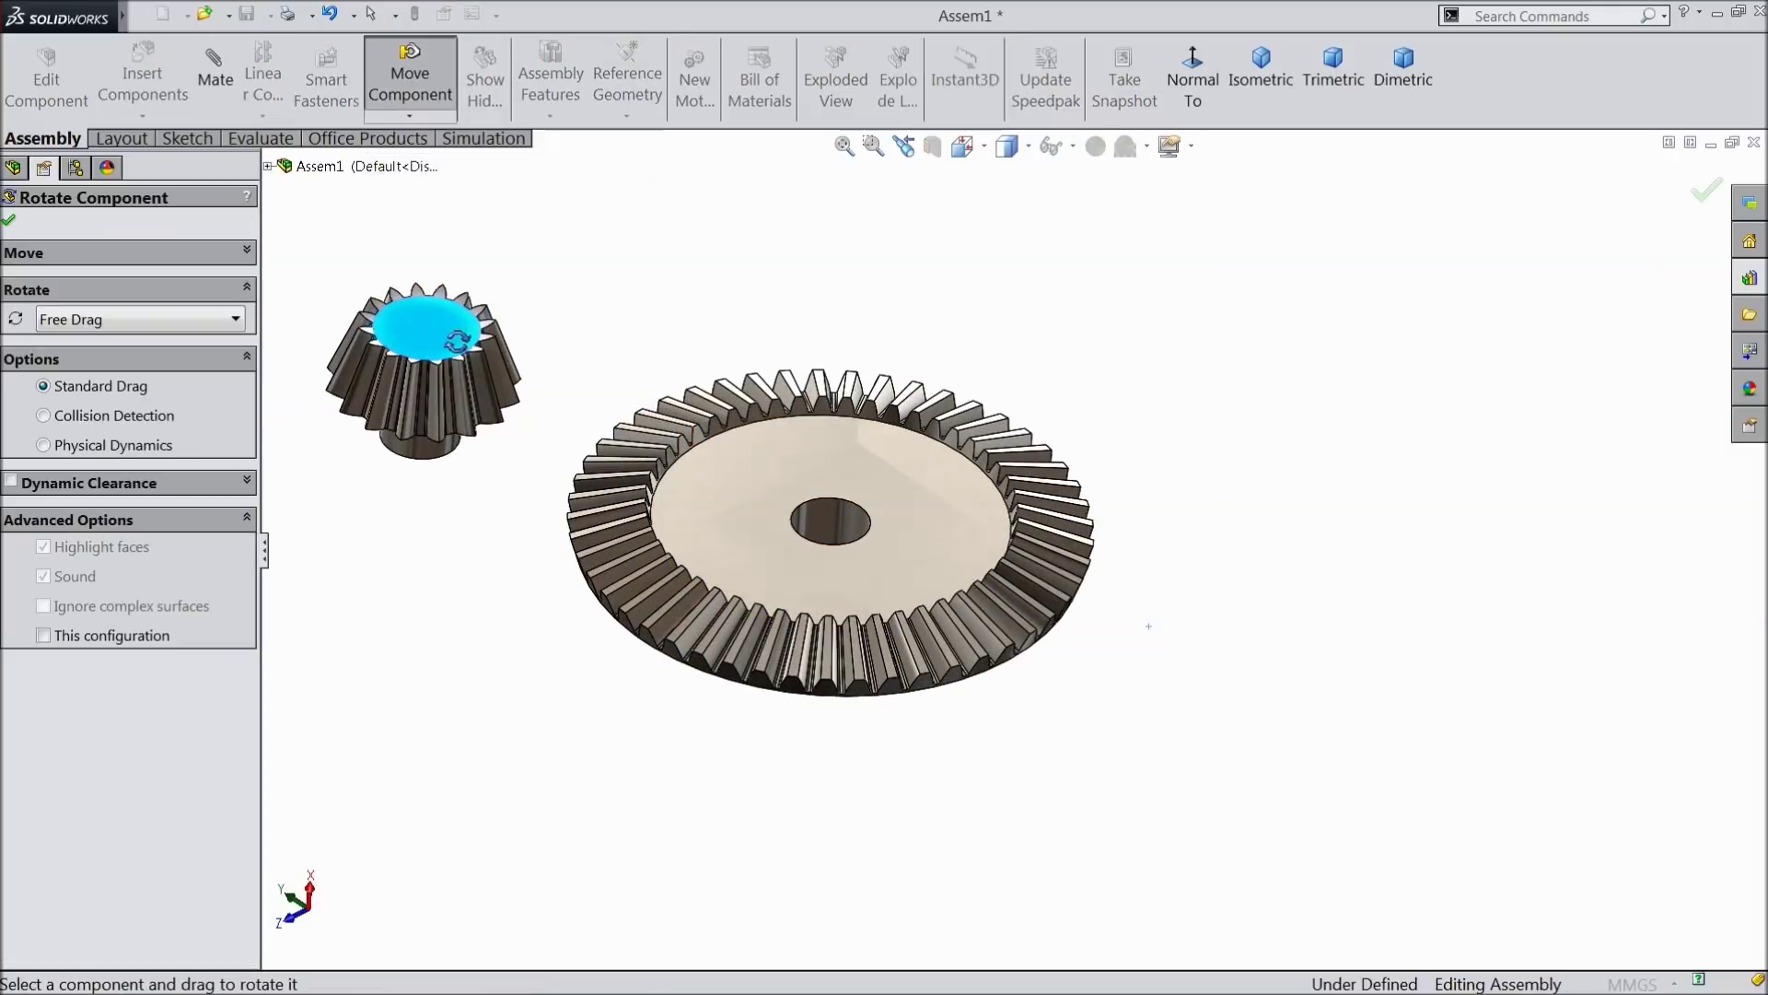
left_click_drag(423, 368, 426, 564)
left_click_drag(443, 327, 584, 422)
left_click(10, 222)
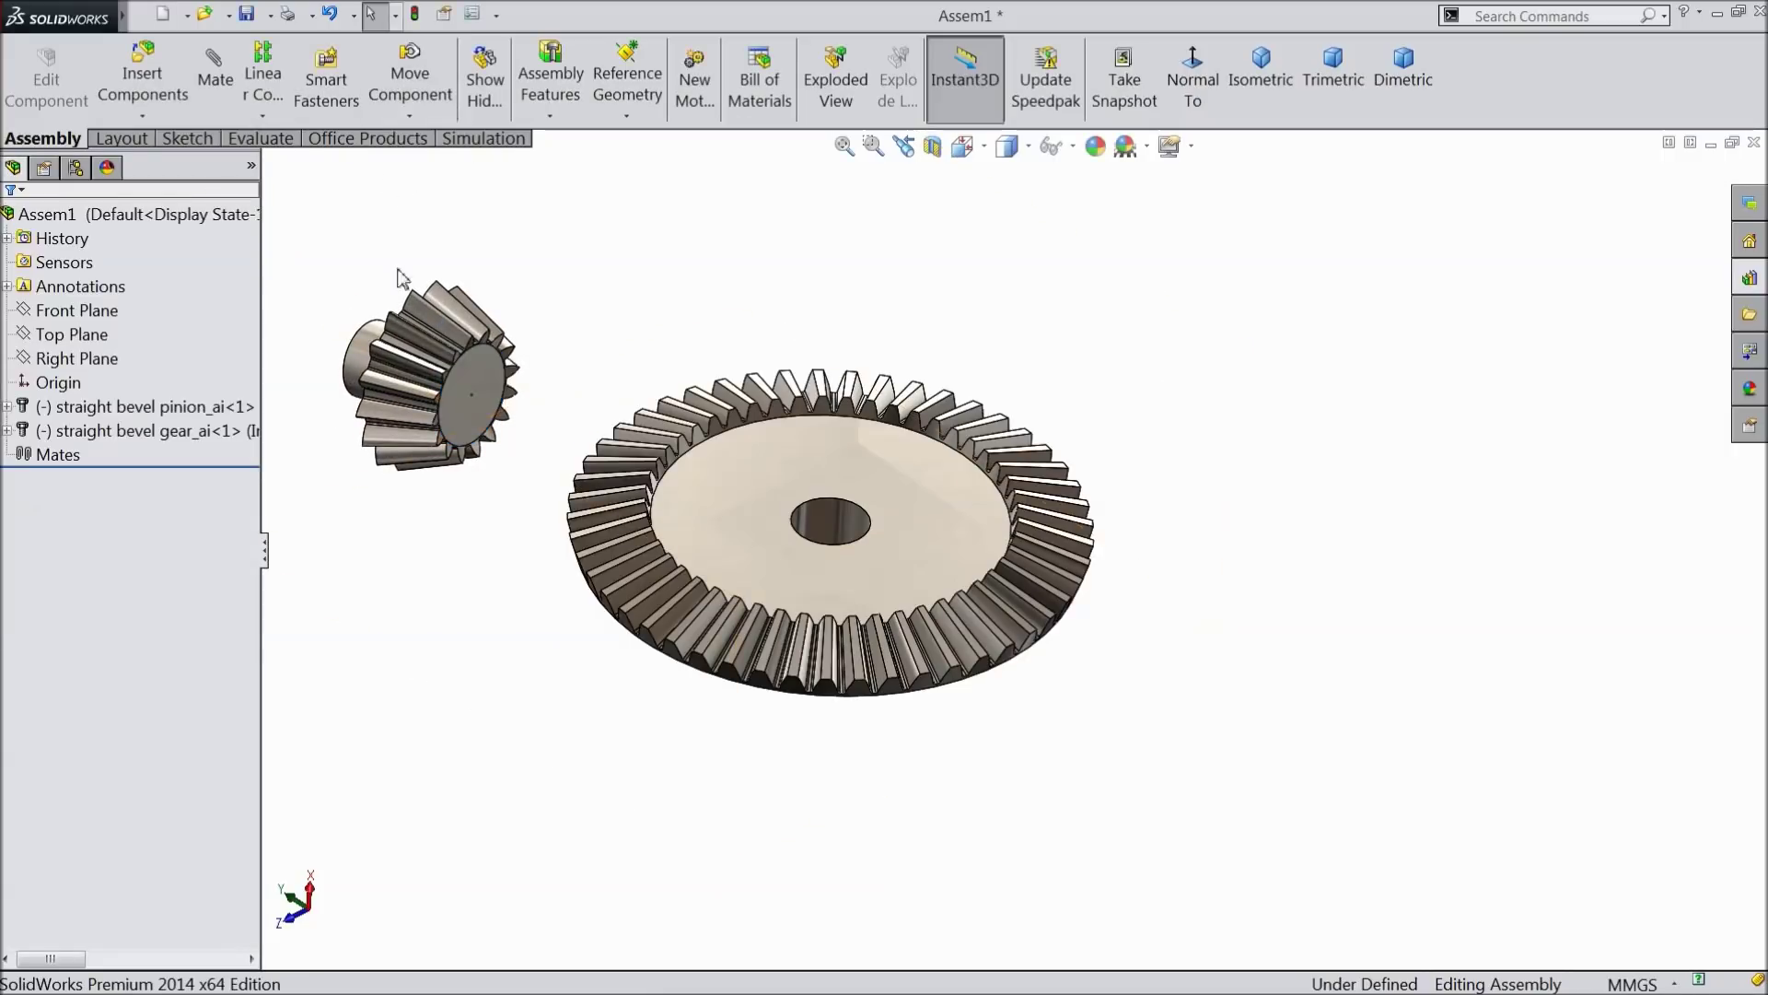
Step: Position the pinion just above the gear's toothed rim so they roughly mesh
left_click_drag(468, 383, 649, 385)
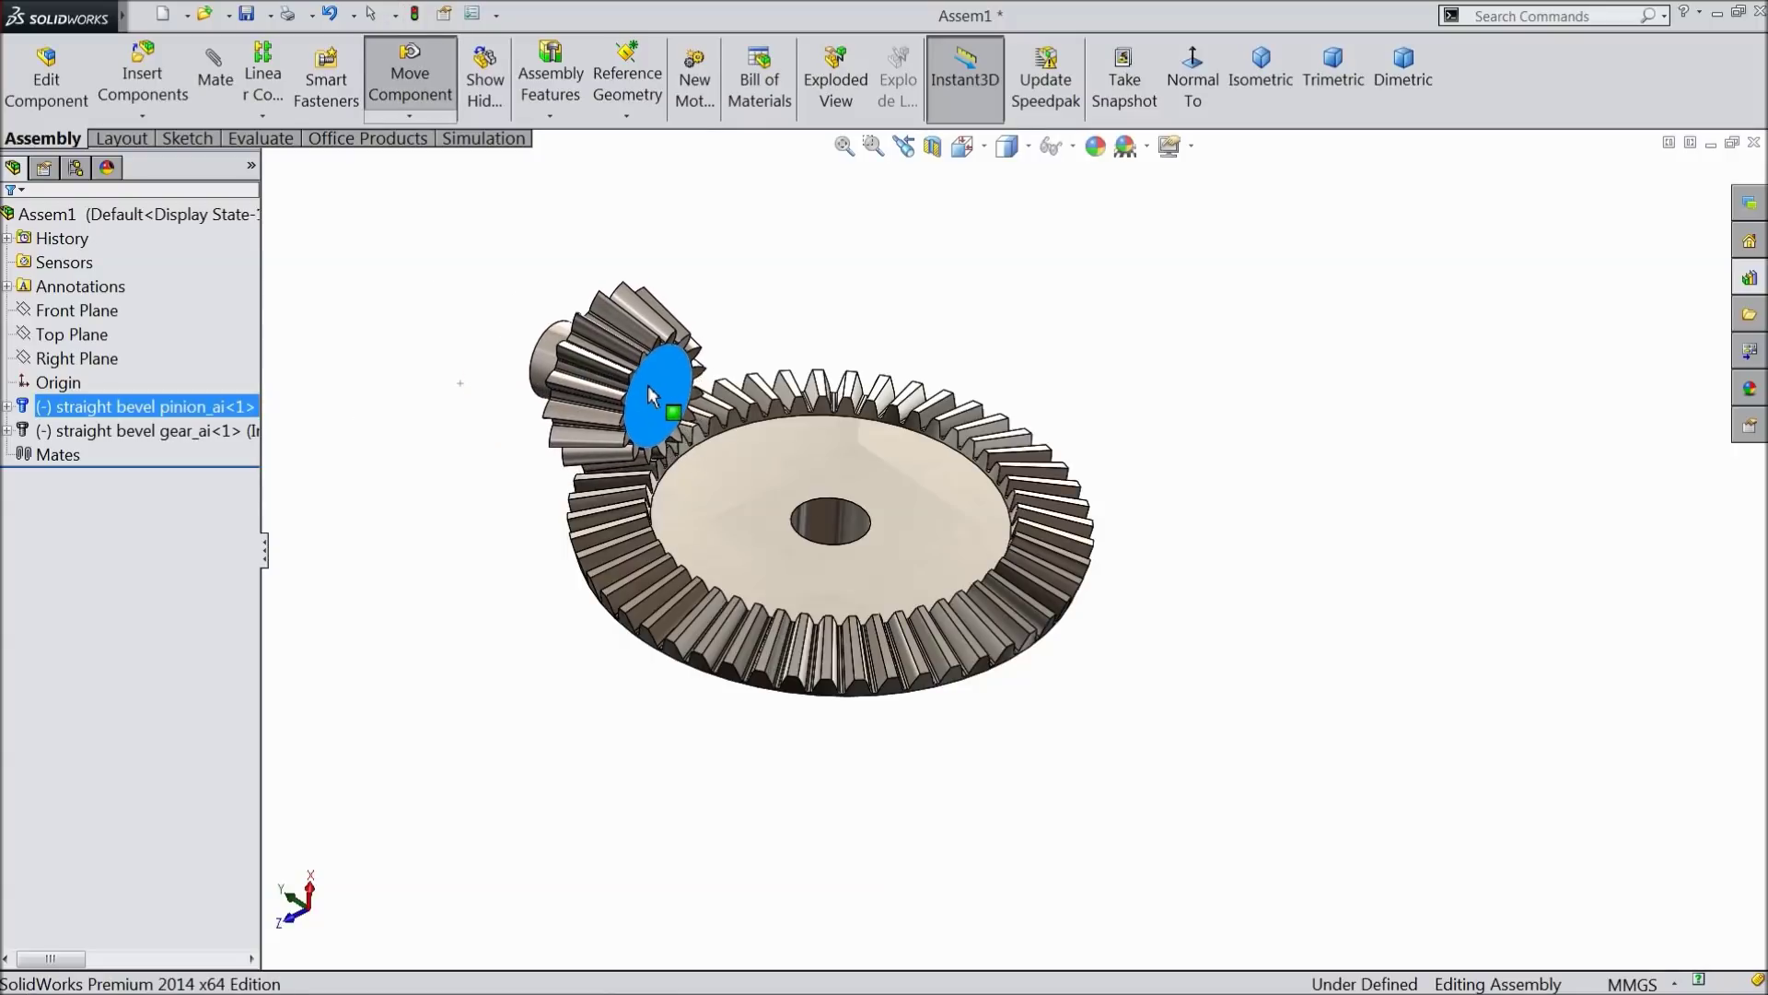
middle_click_drag(648, 385, 678, 504)
scroll(691, 479, "up", 3)
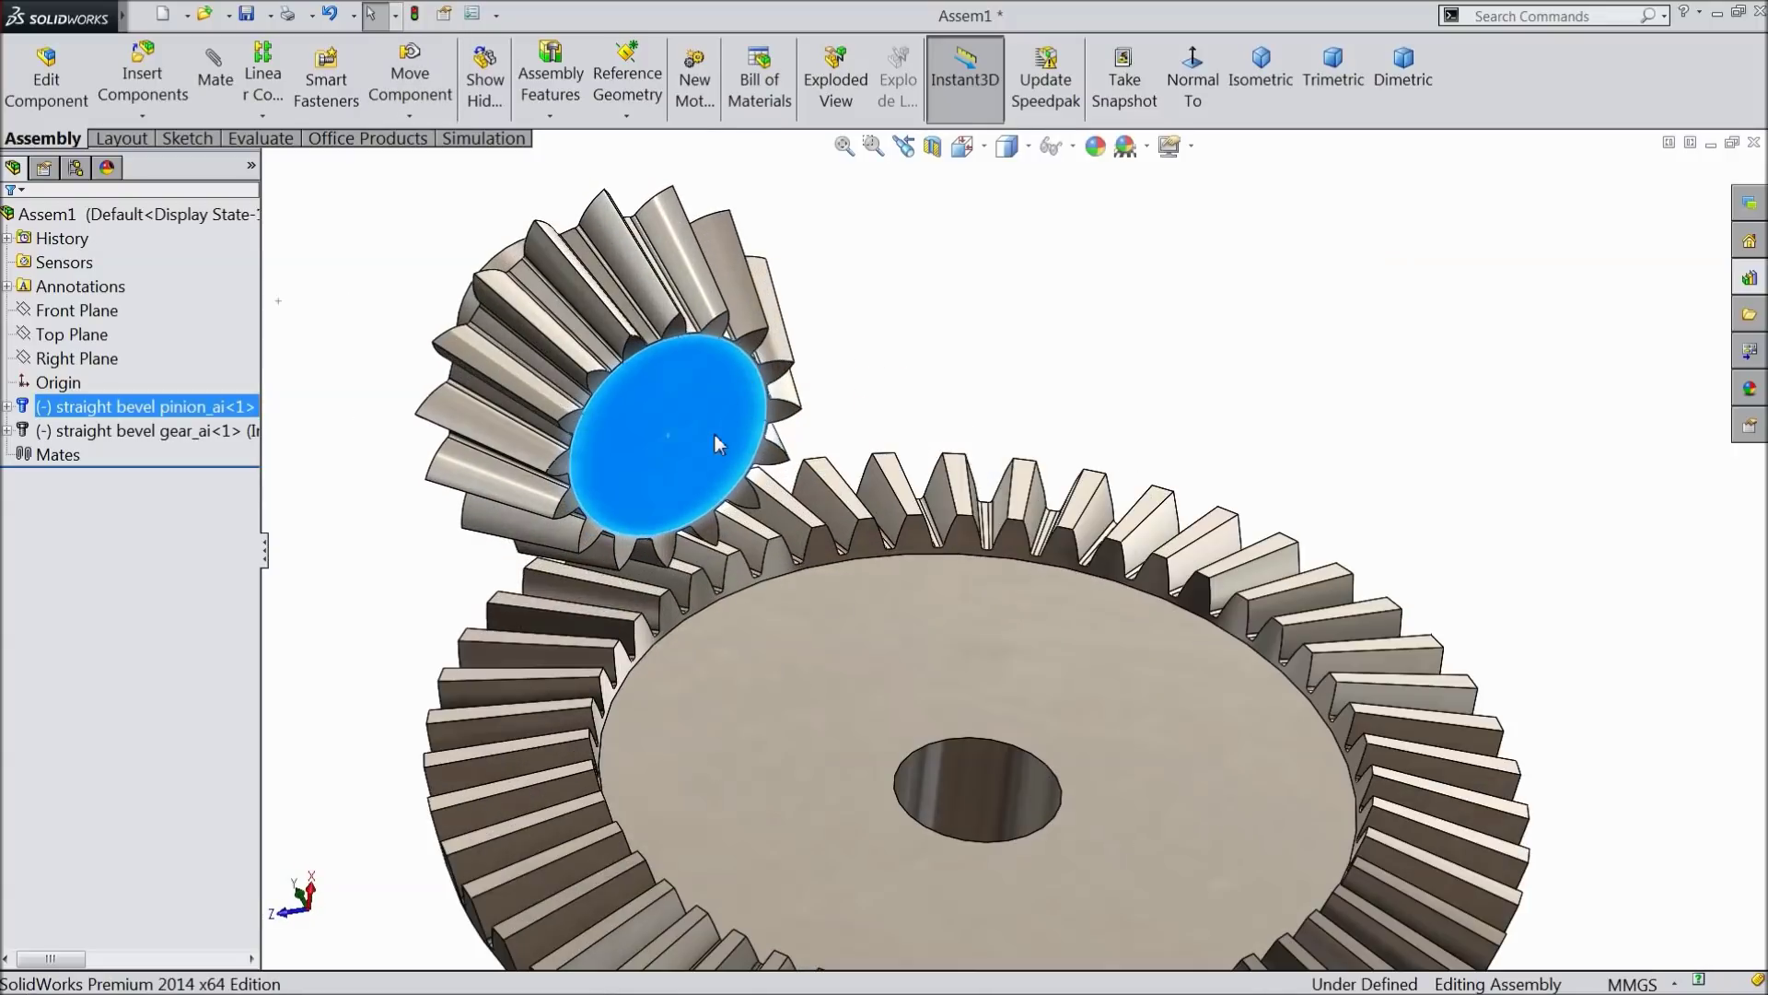
mouse_move(857, 446)
left_mouse_down()
mouse_move(843, 430)
mouse_move(864, 453)
left_mouse_up()
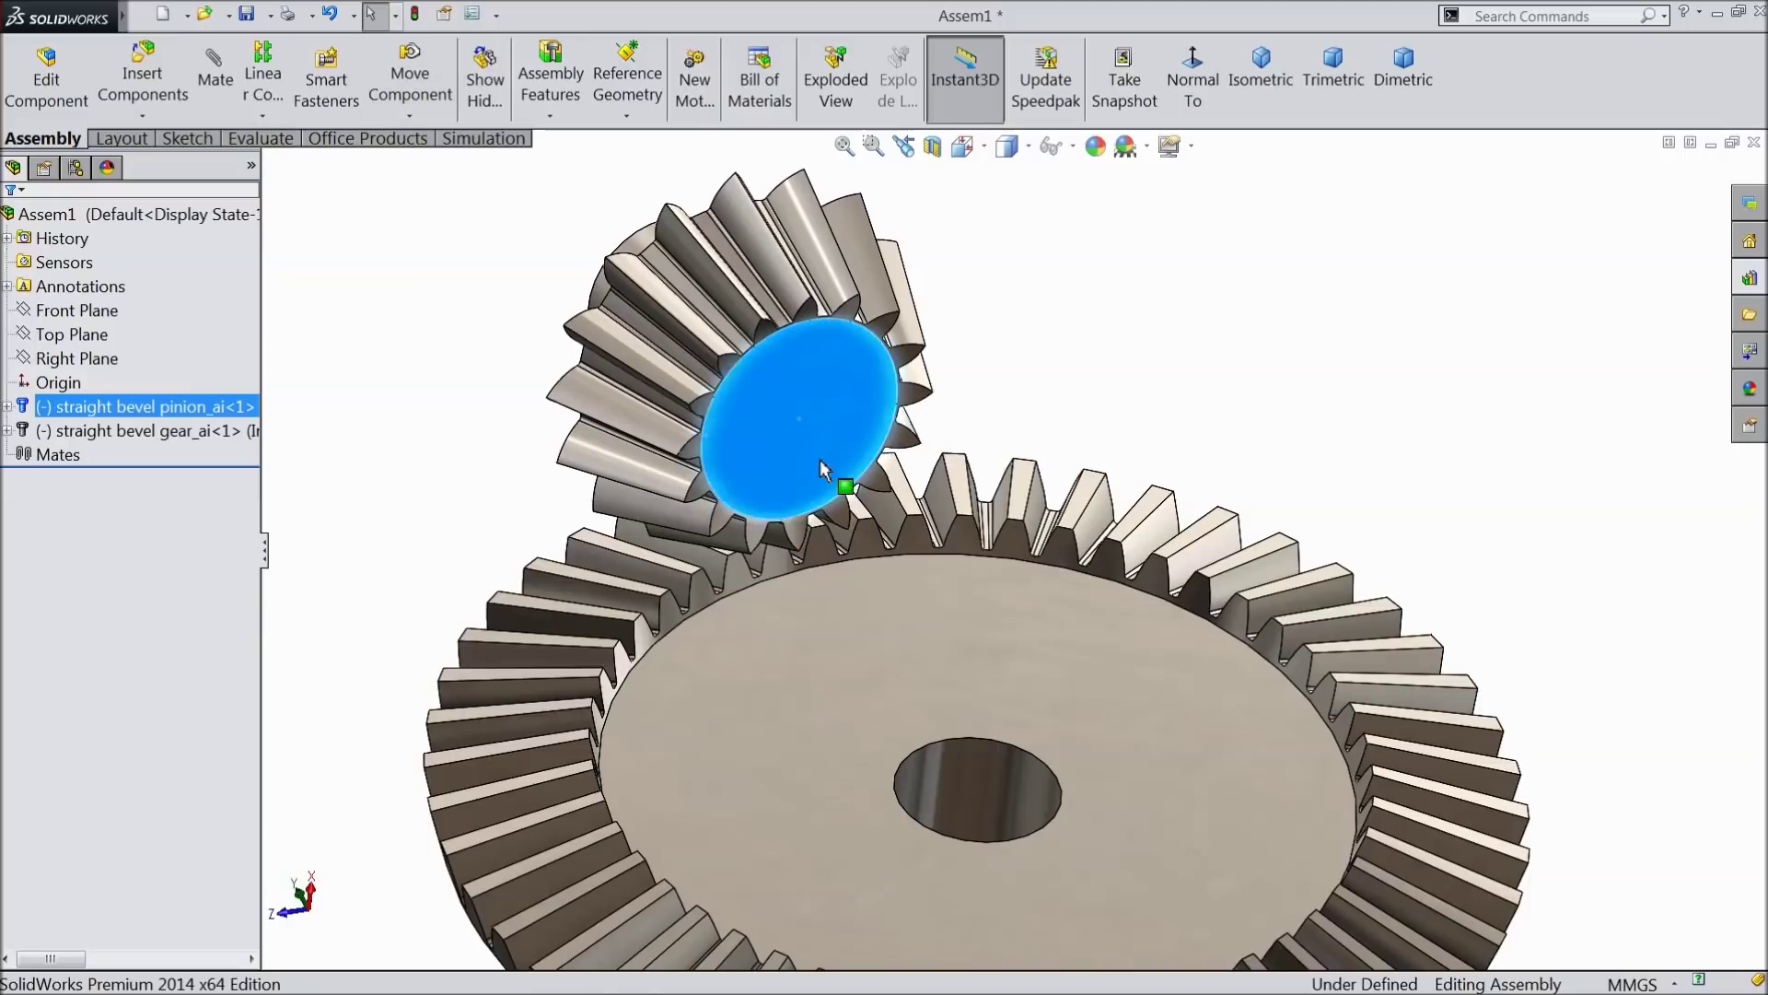
scroll(884, 620, "down", 5)
middle_click_drag(884, 620, 746, 610)
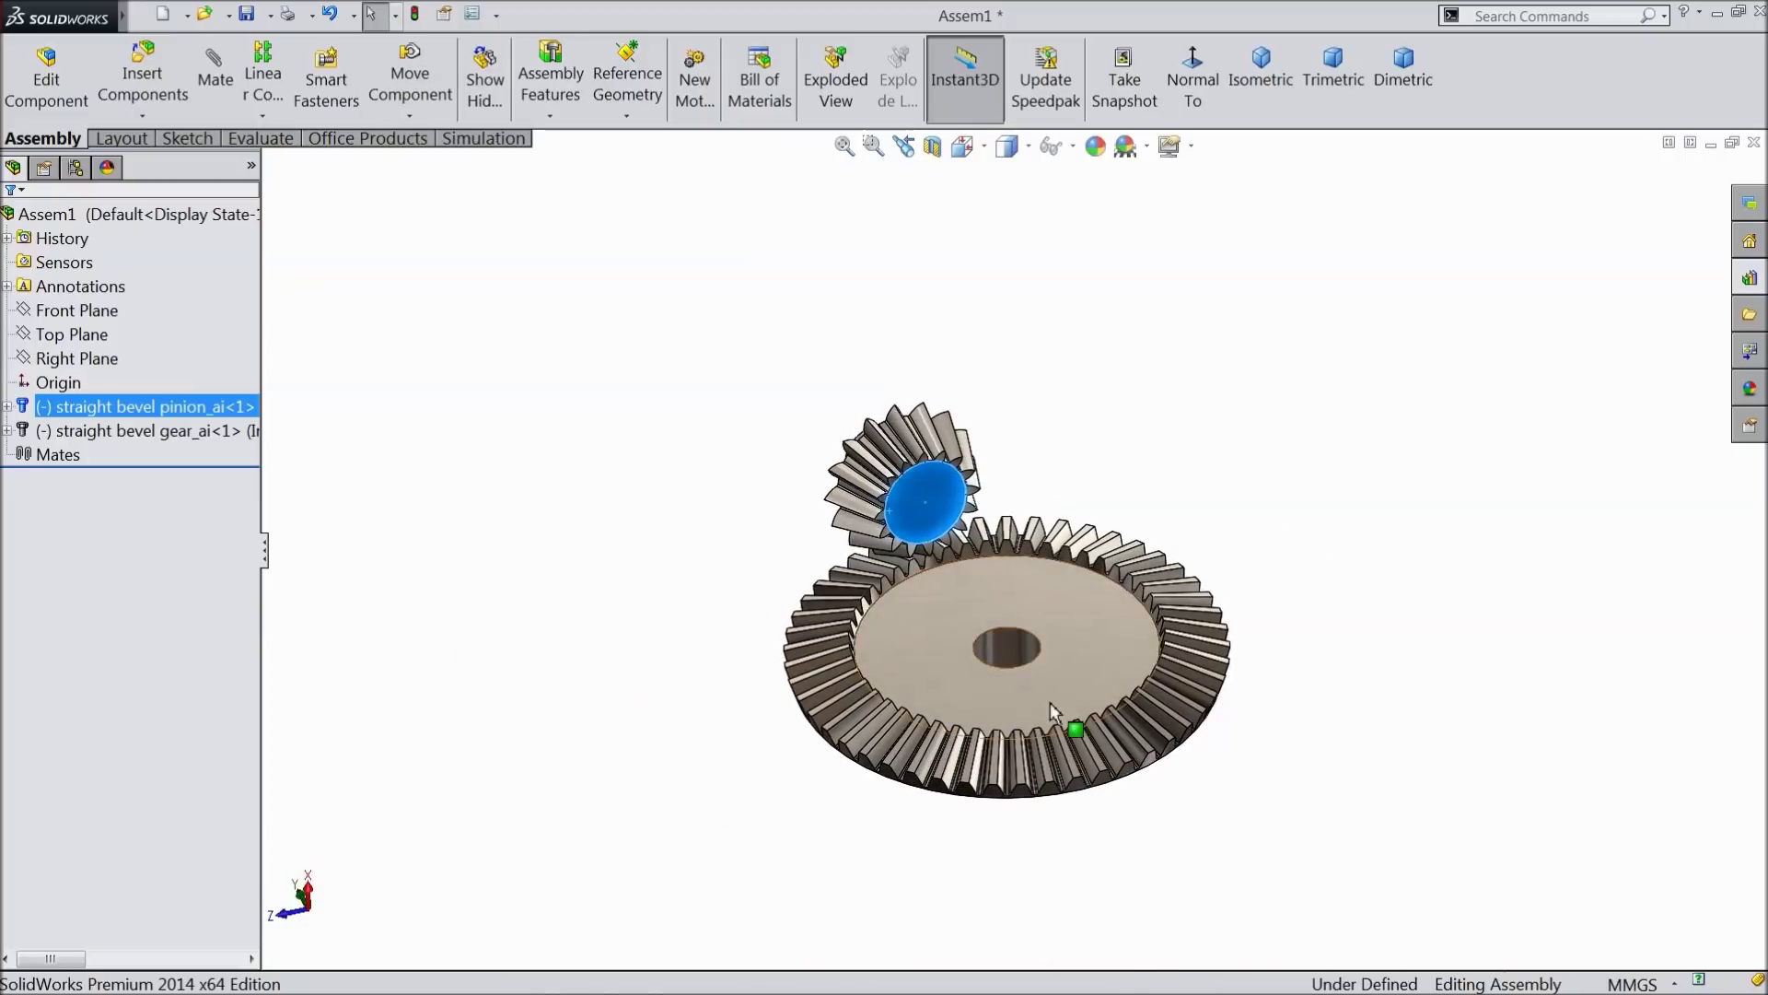
scroll(1051, 700, "up", 5)
key("Escape")
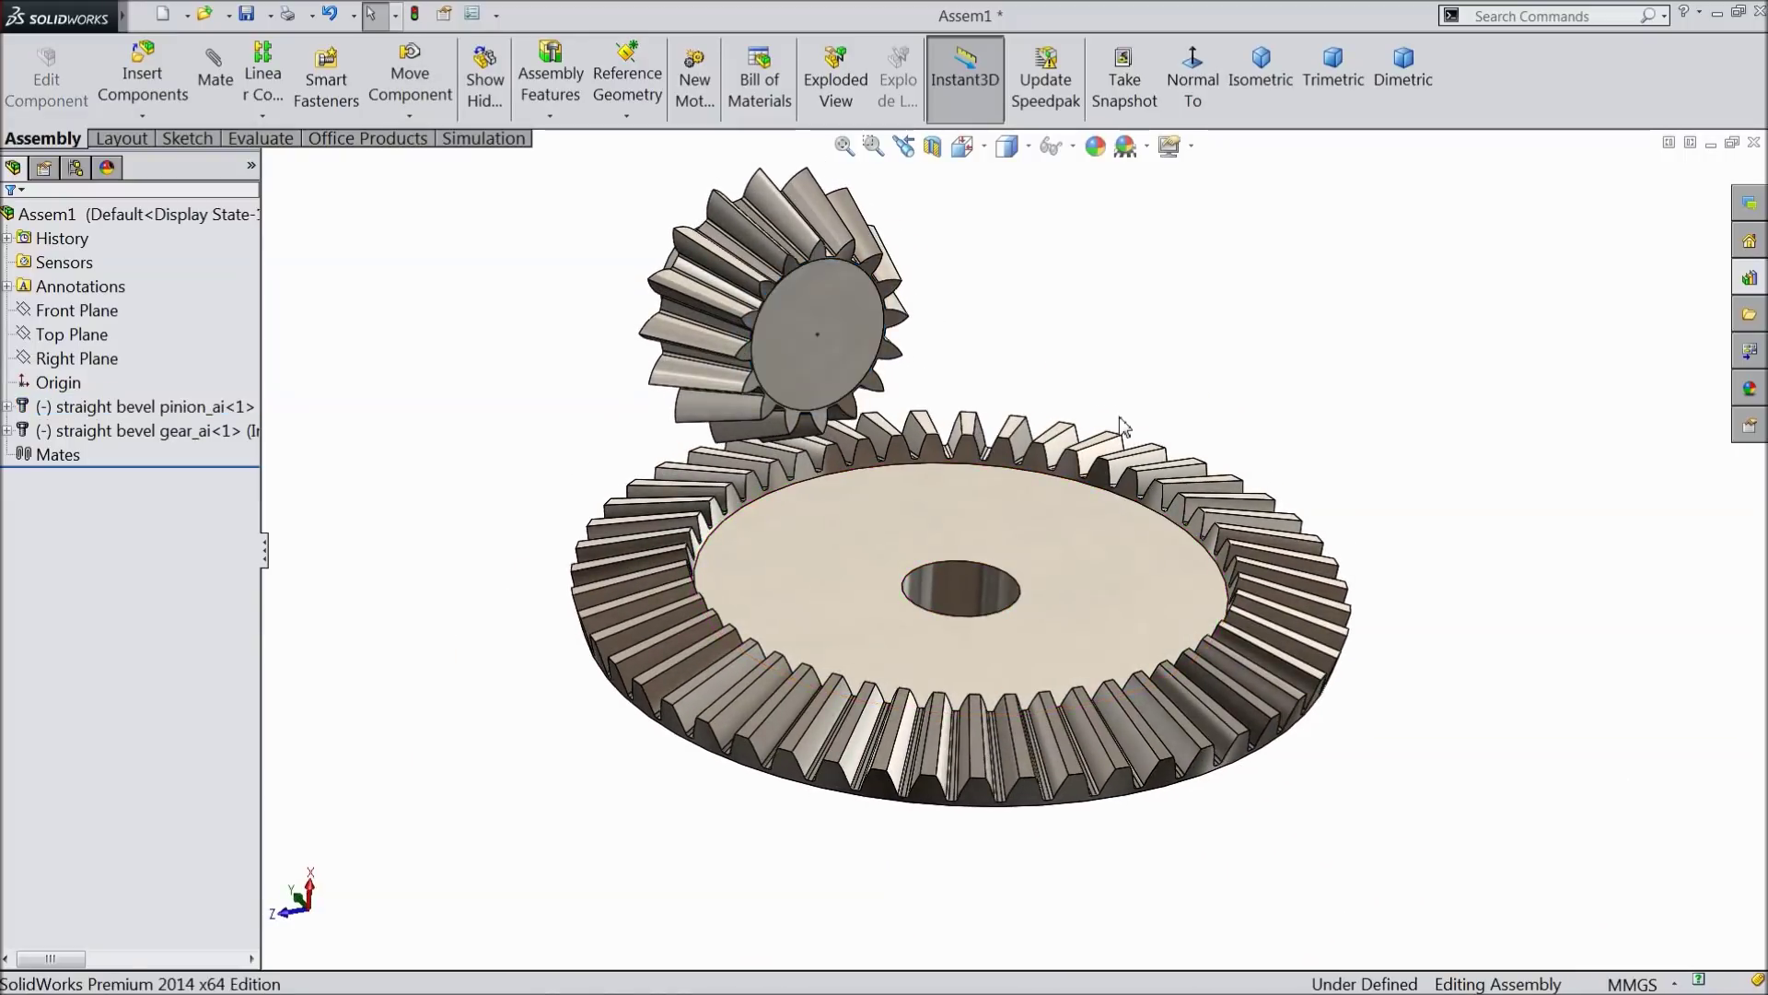
middle_click_drag(1123, 463, 1050, 565)
scroll(1176, 612, "down", 3)
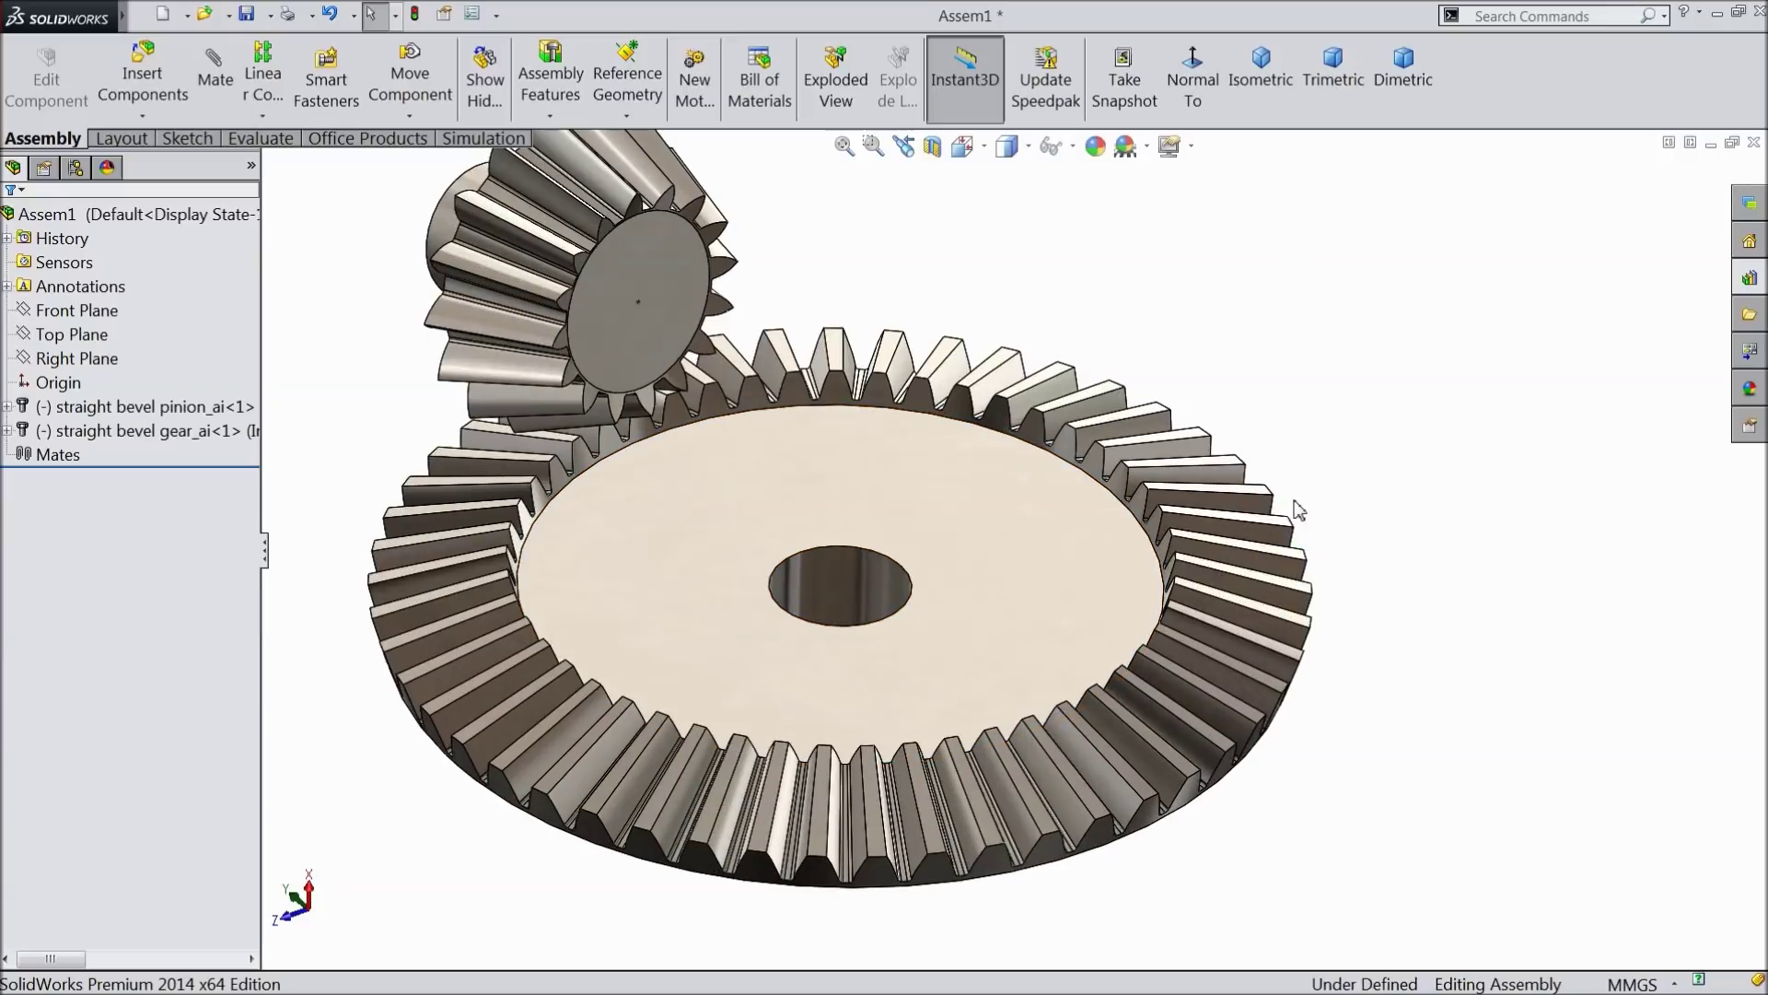
middle_click_drag(1155, 549, 1006, 562)
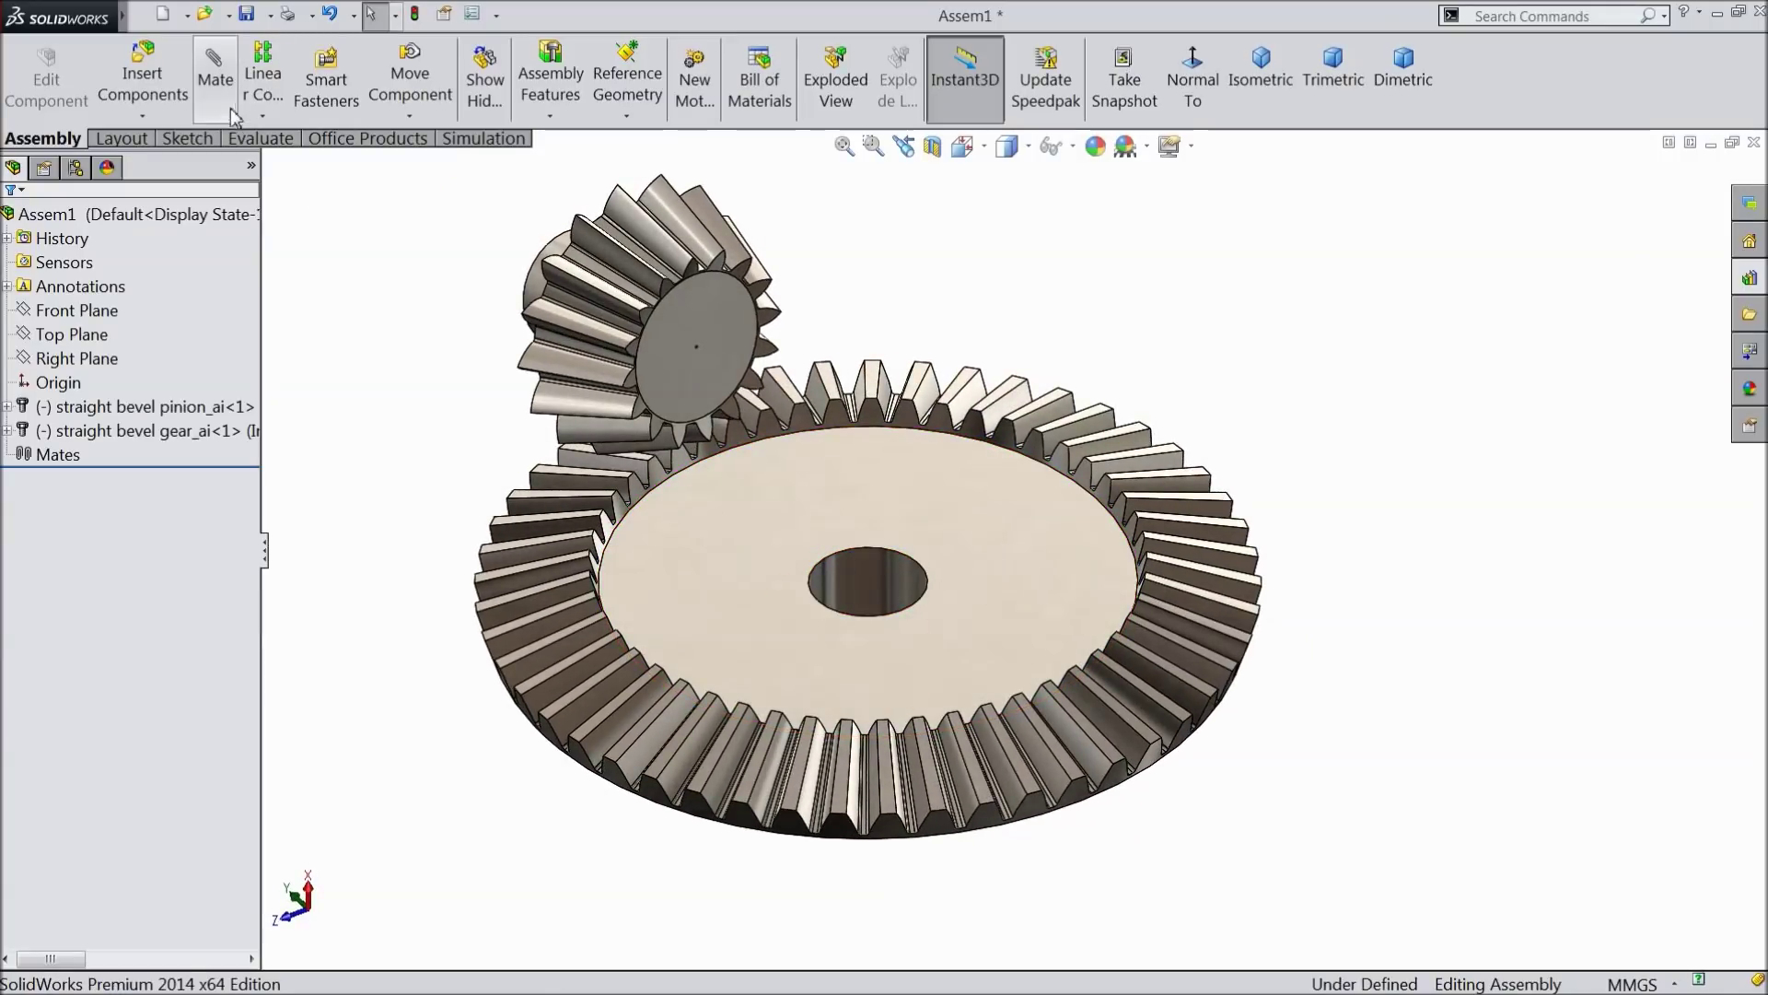
Step: Add a Coincident mate between the Top Plane and the 49-tooth gear's back face
left_click(57, 339)
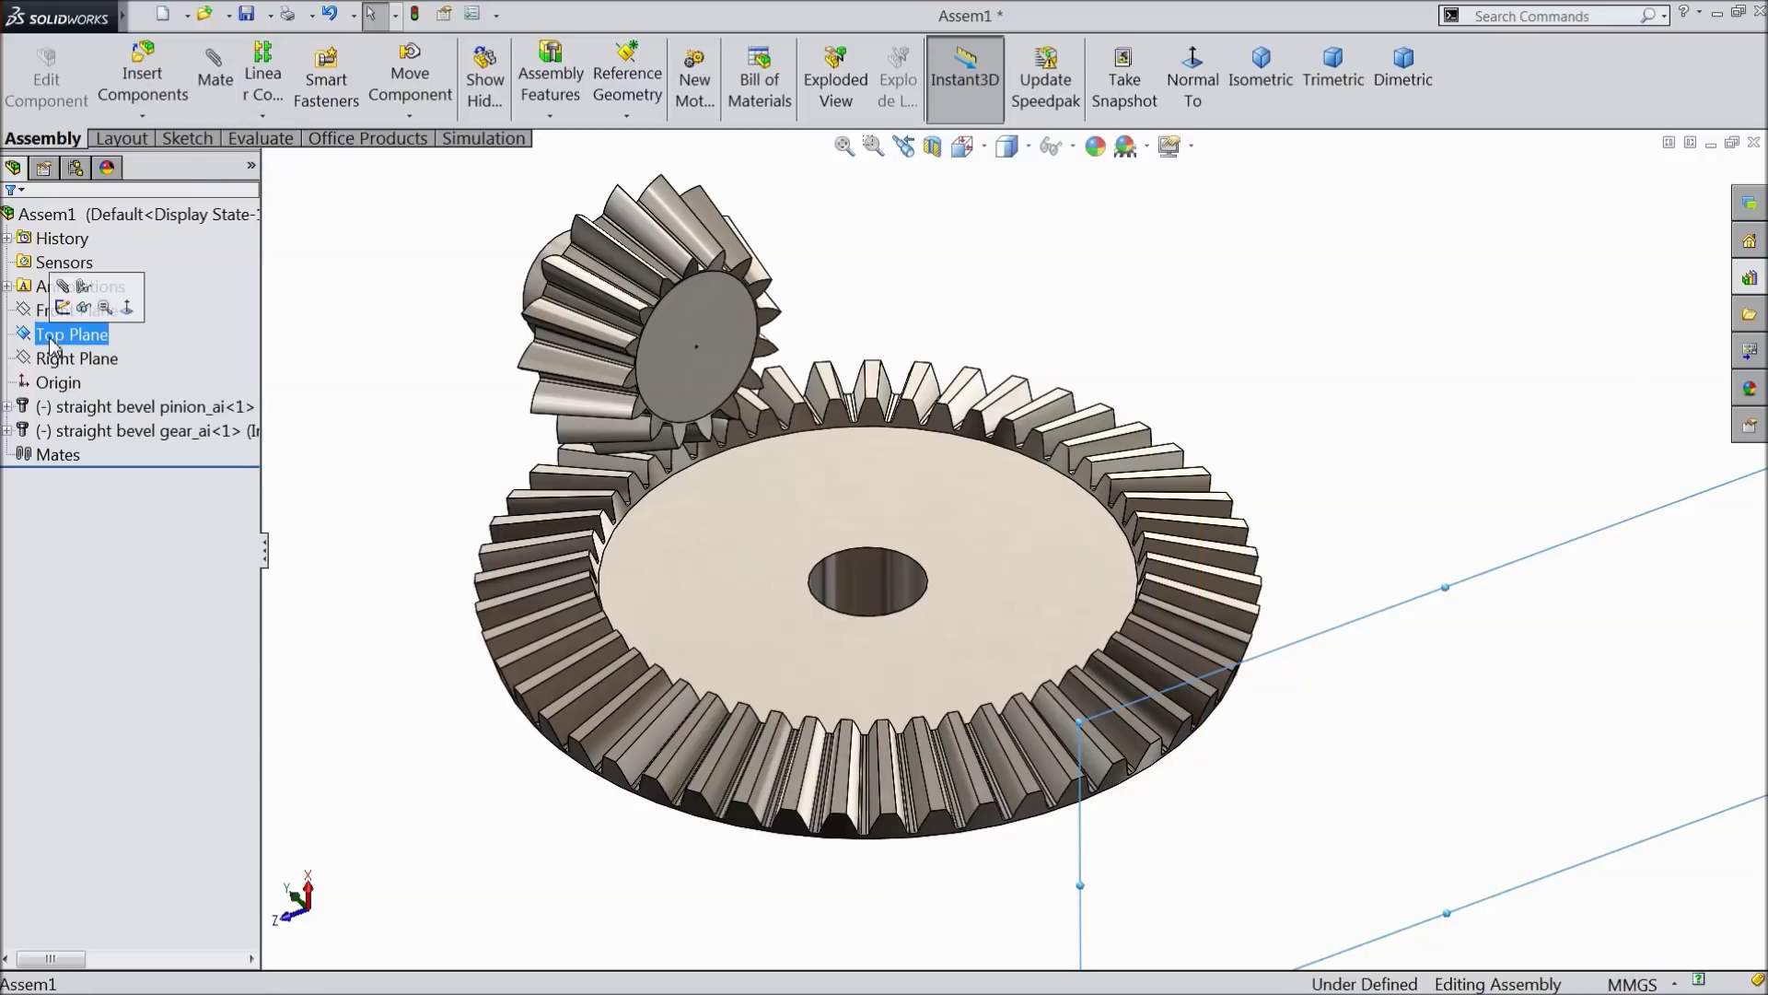
key("f")
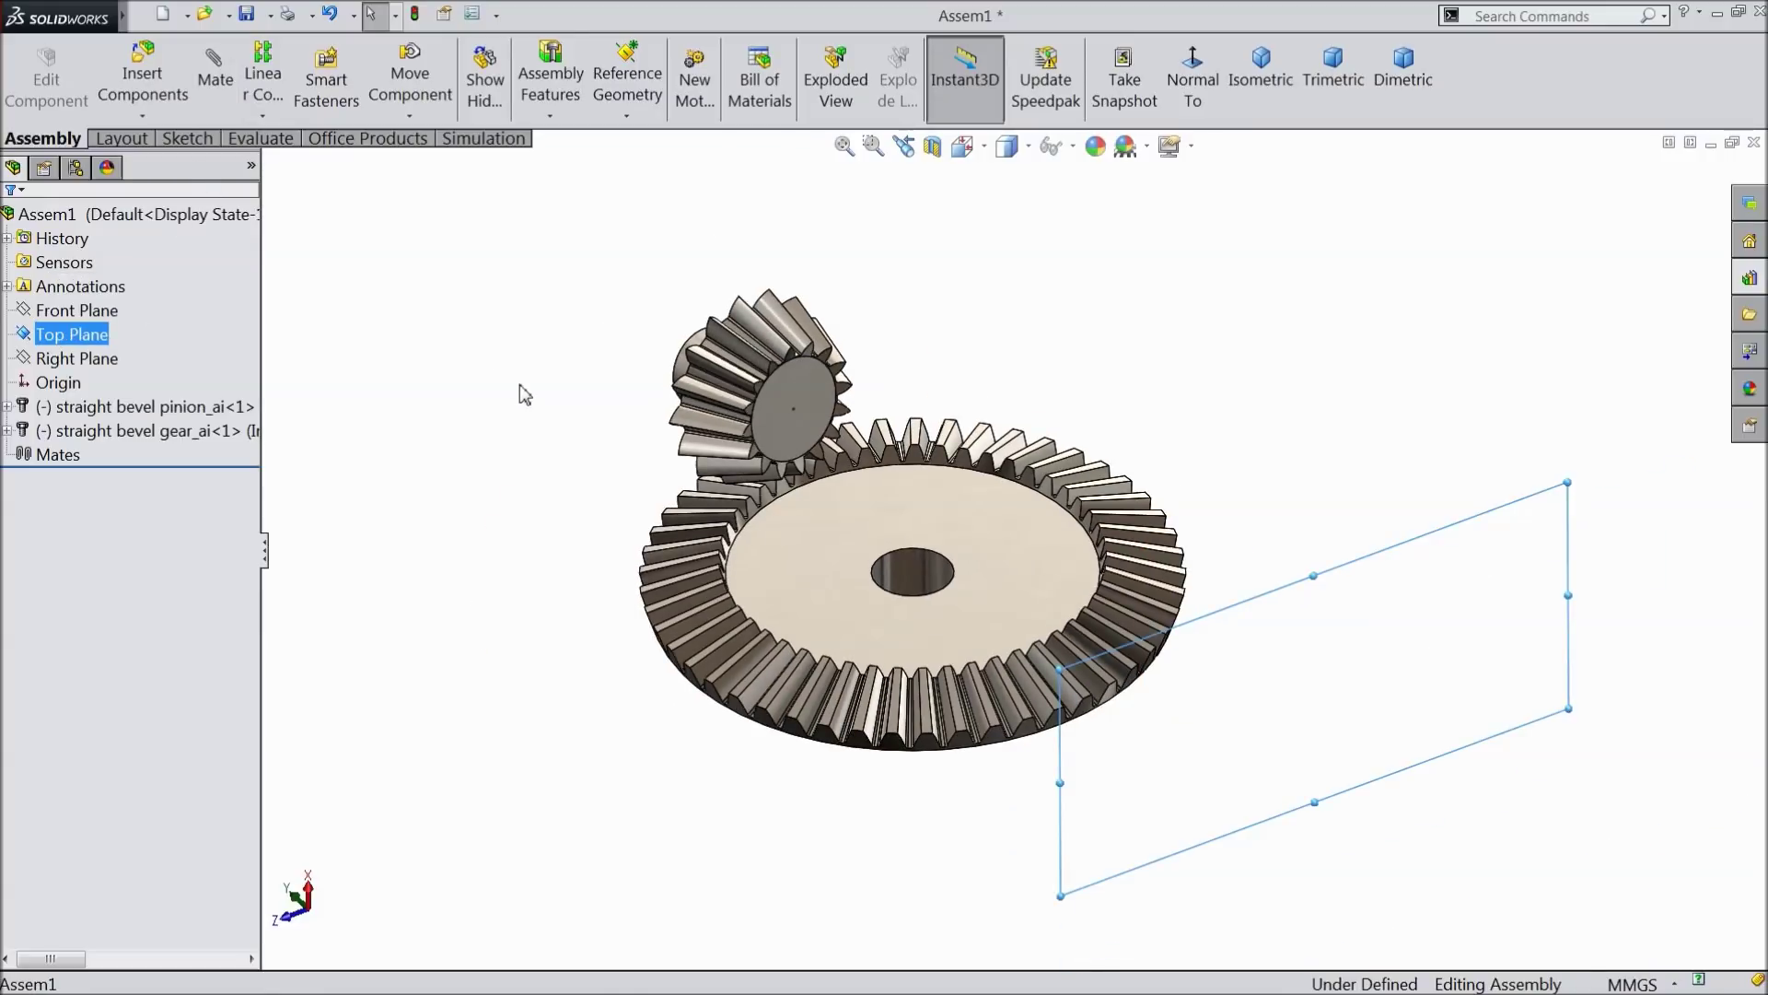
left_click(217, 81)
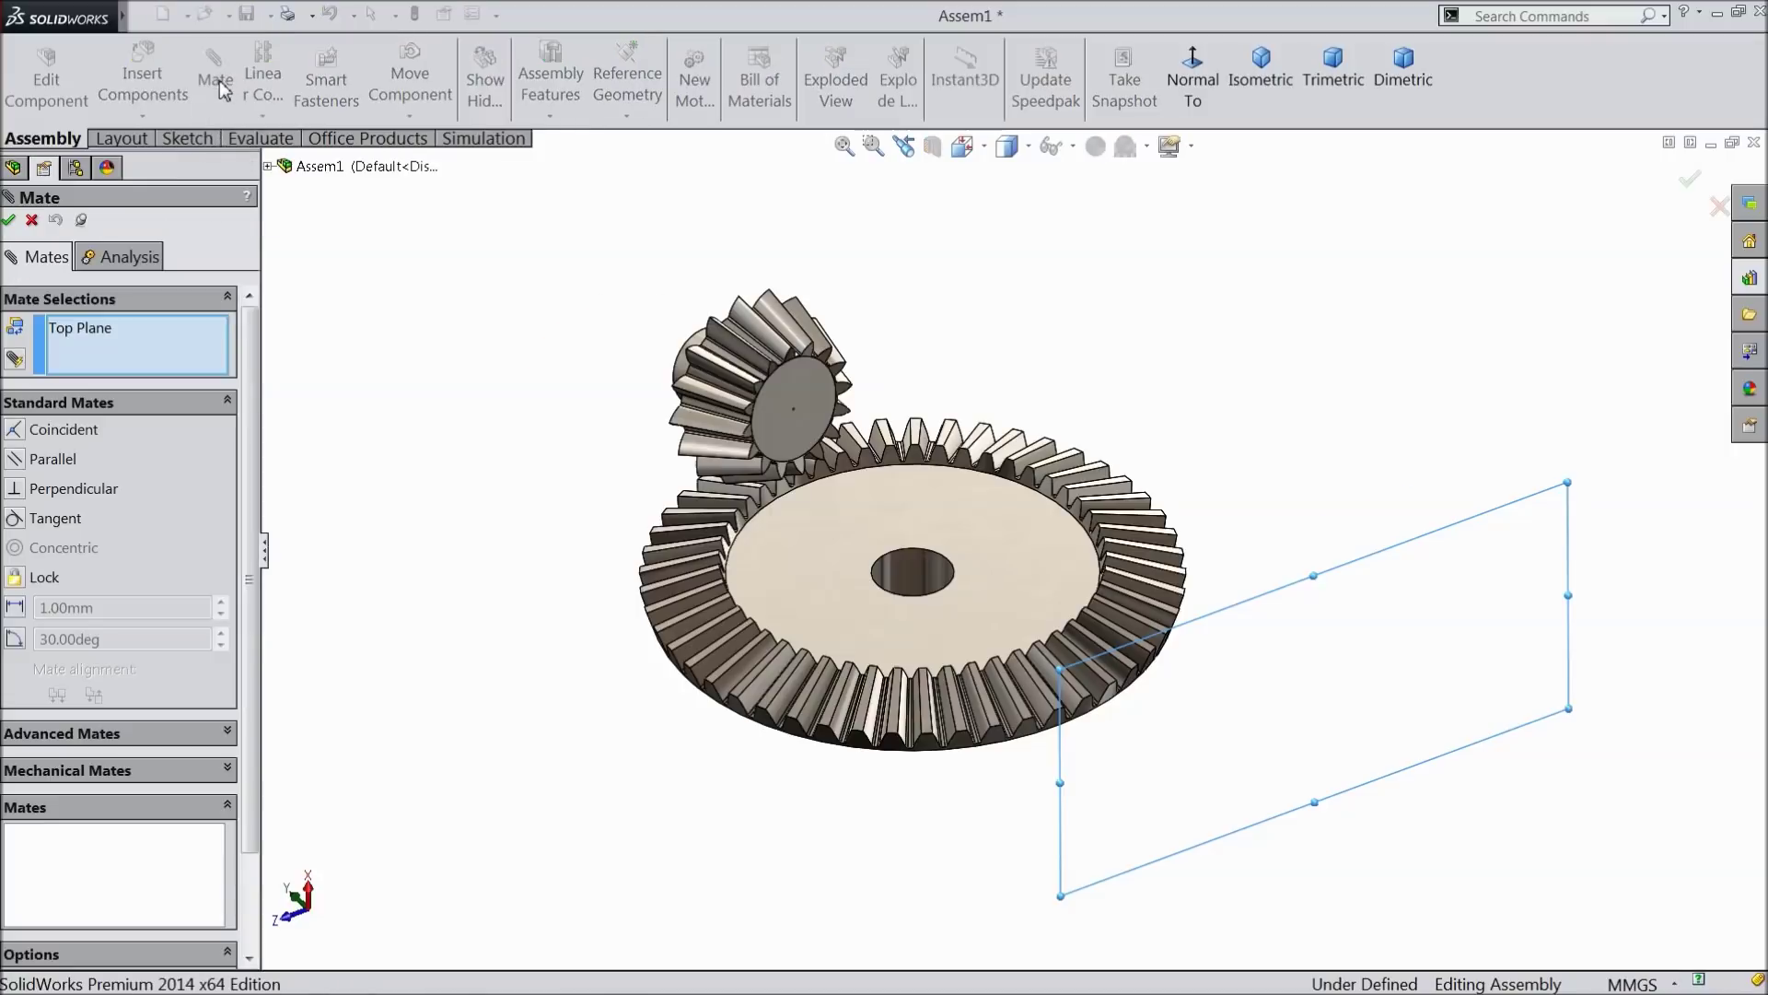
middle_click_drag(432, 387, 764, 580)
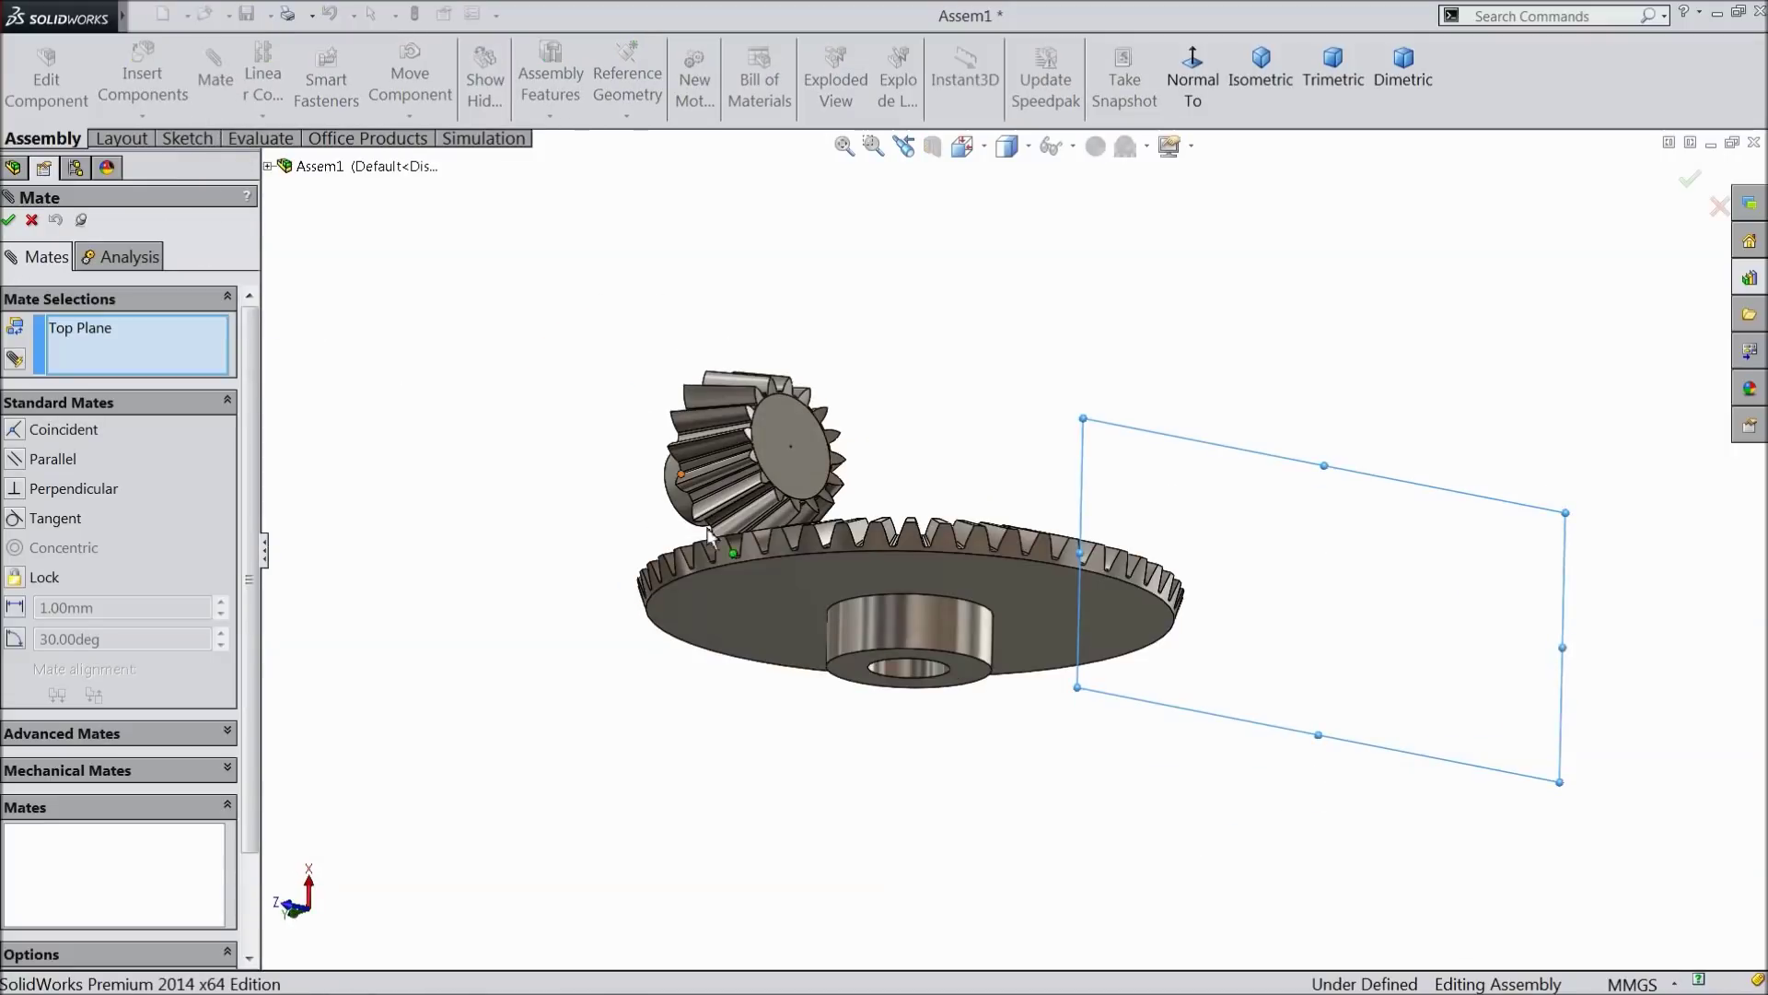
left_click(781, 594)
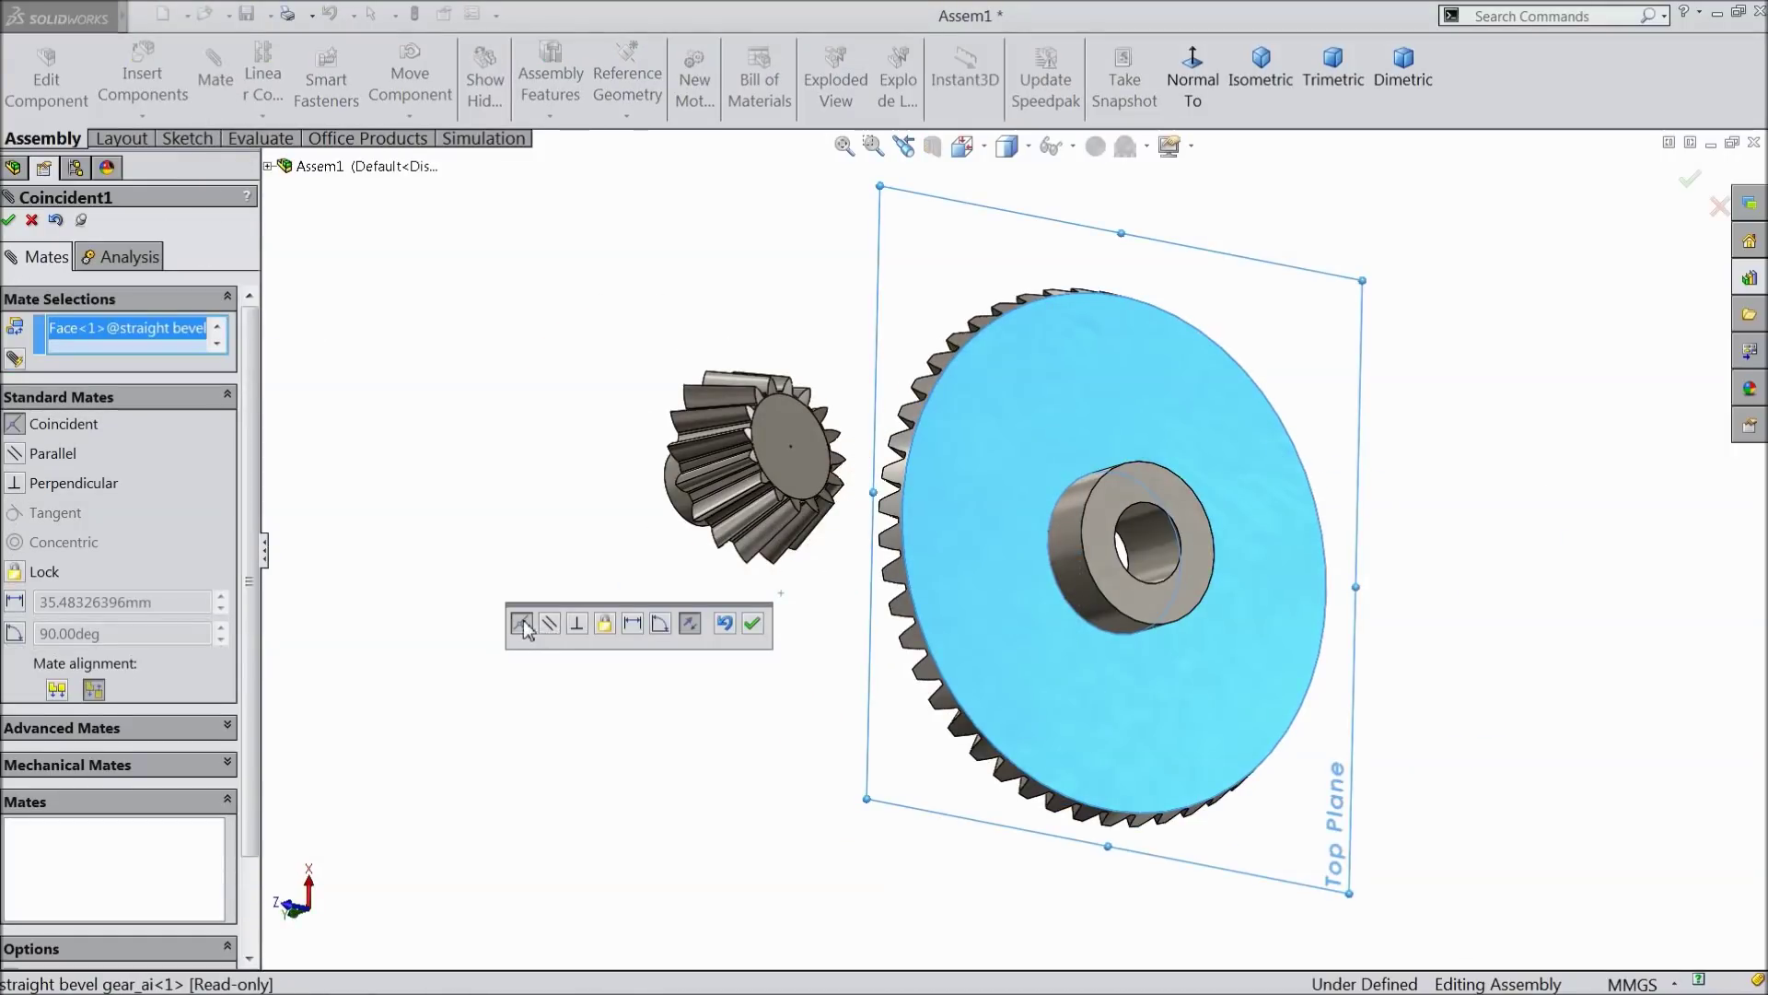
left_click(752, 626)
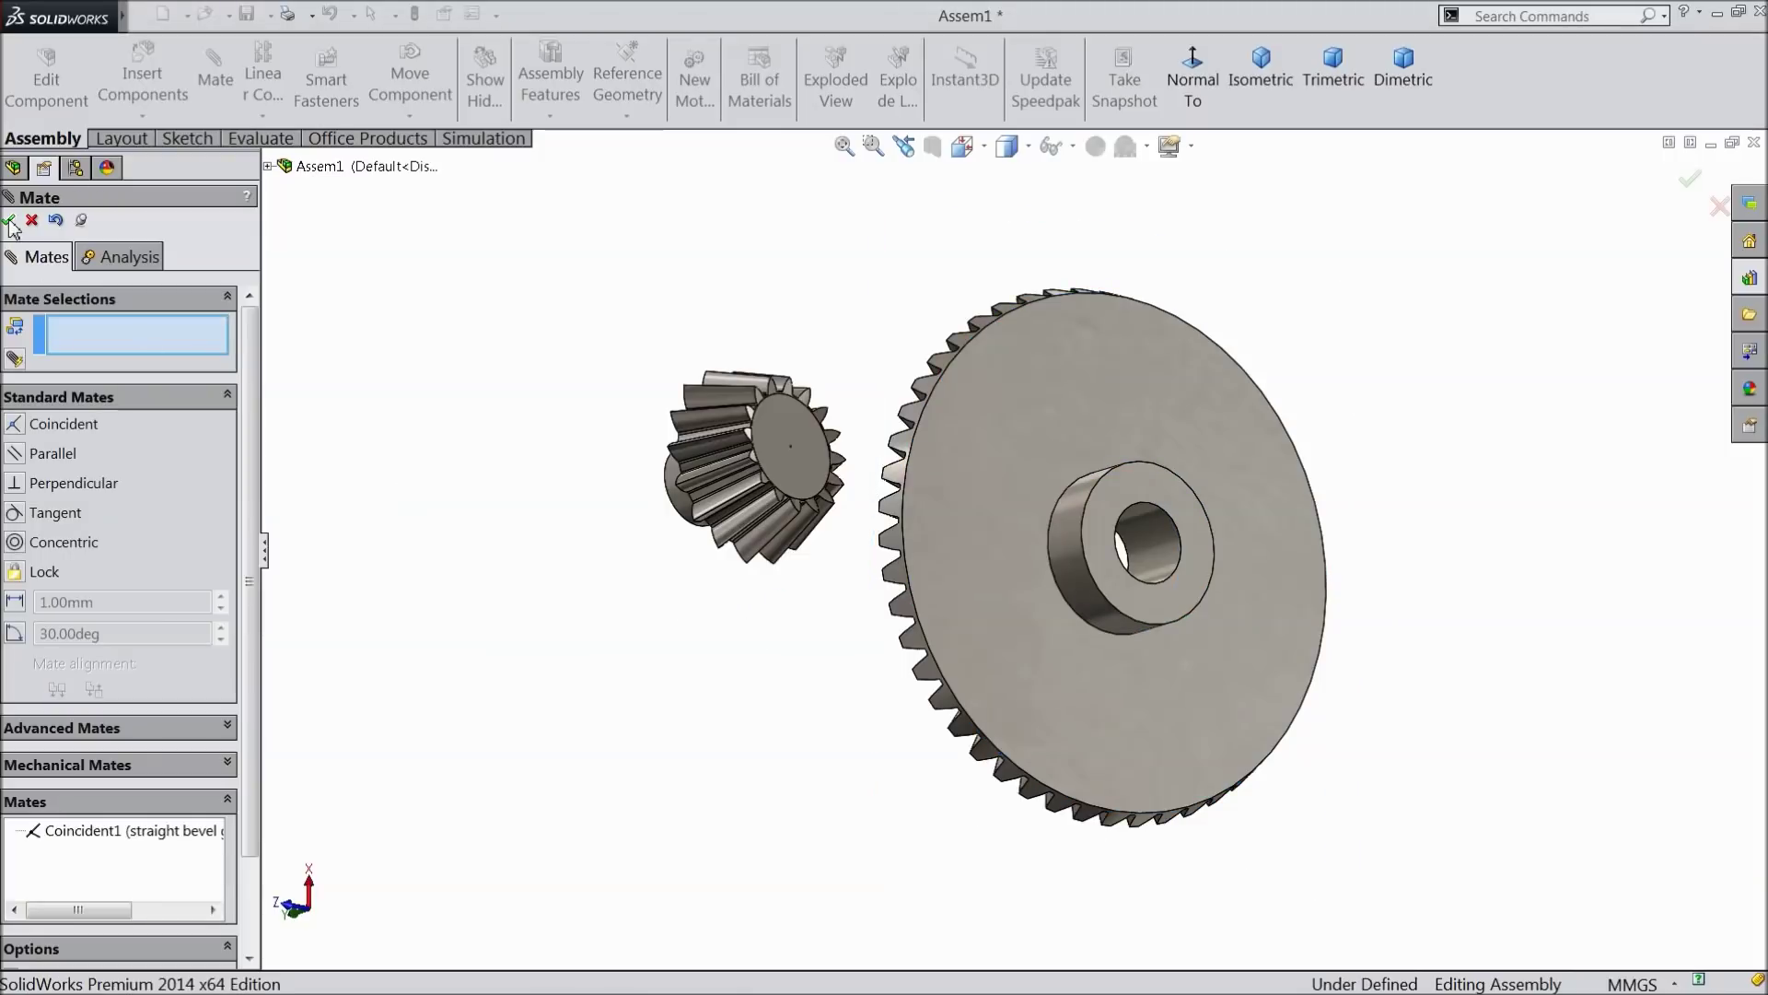
left_click(9, 220)
scroll(722, 324, "down", 2)
middle_click_drag(723, 324, 1158, 331)
left_click(1258, 81)
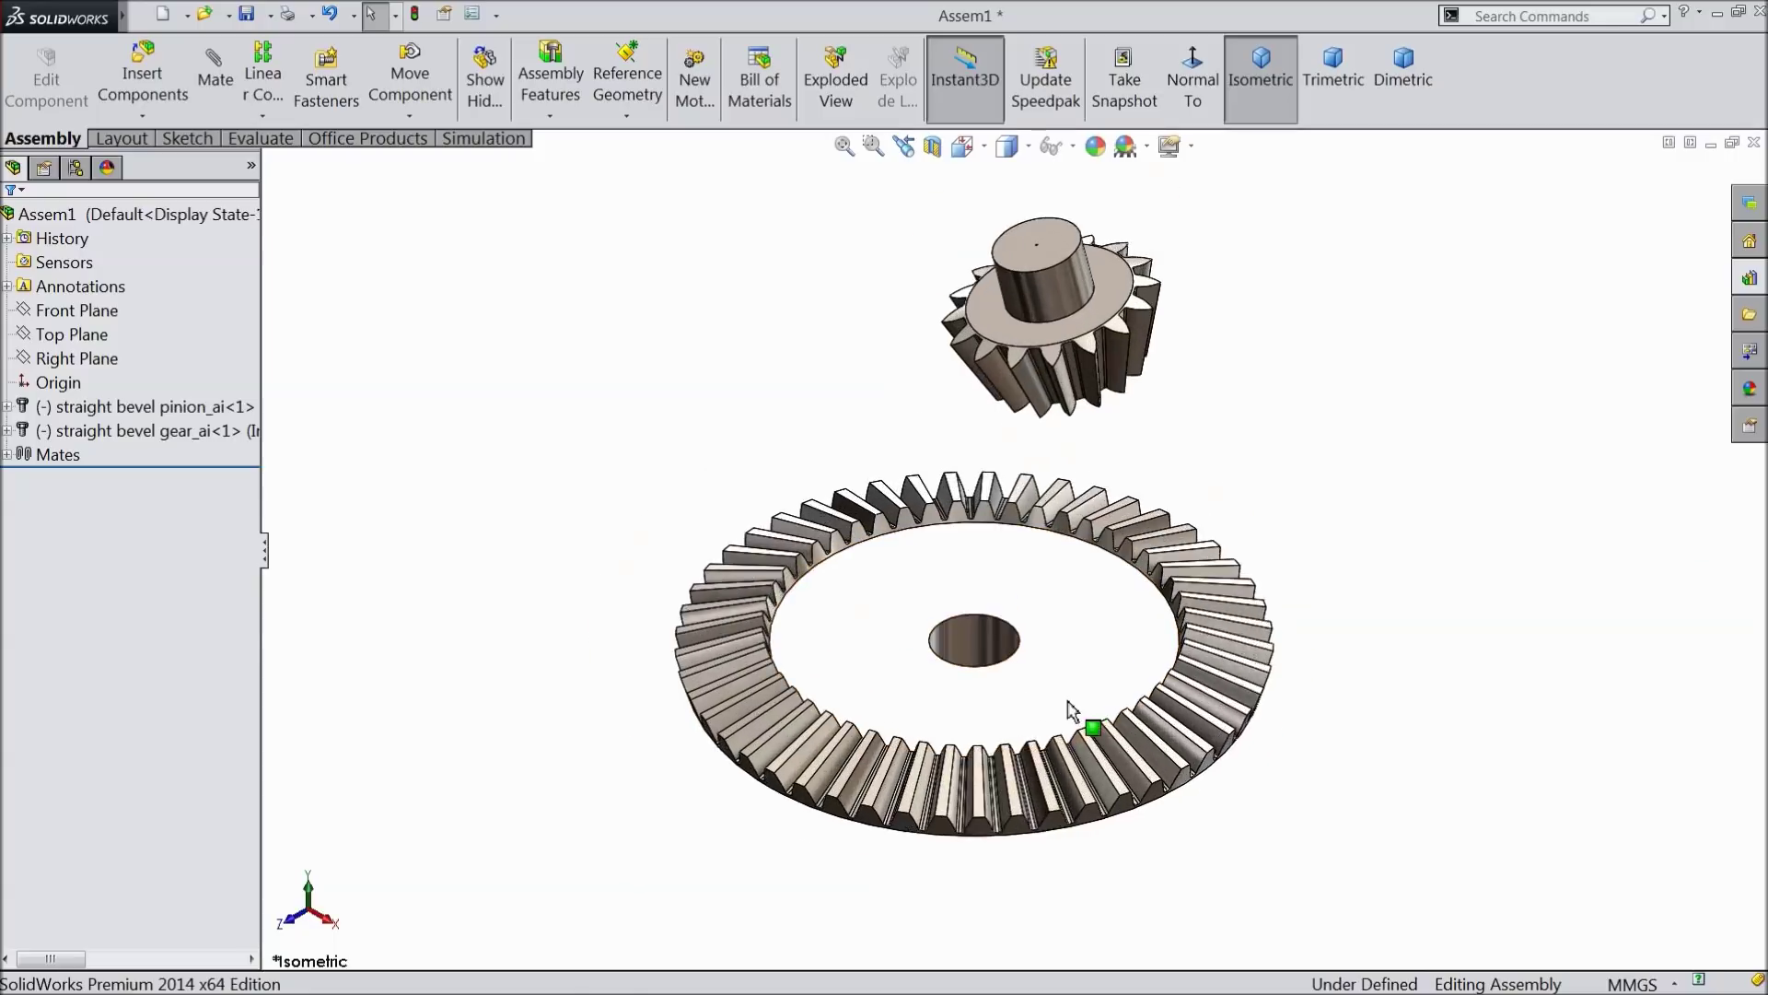
Step: Drag the pinion onto the ring gear and rotate it 90° so its teeth face the gear
scroll(1071, 709, "up", 2)
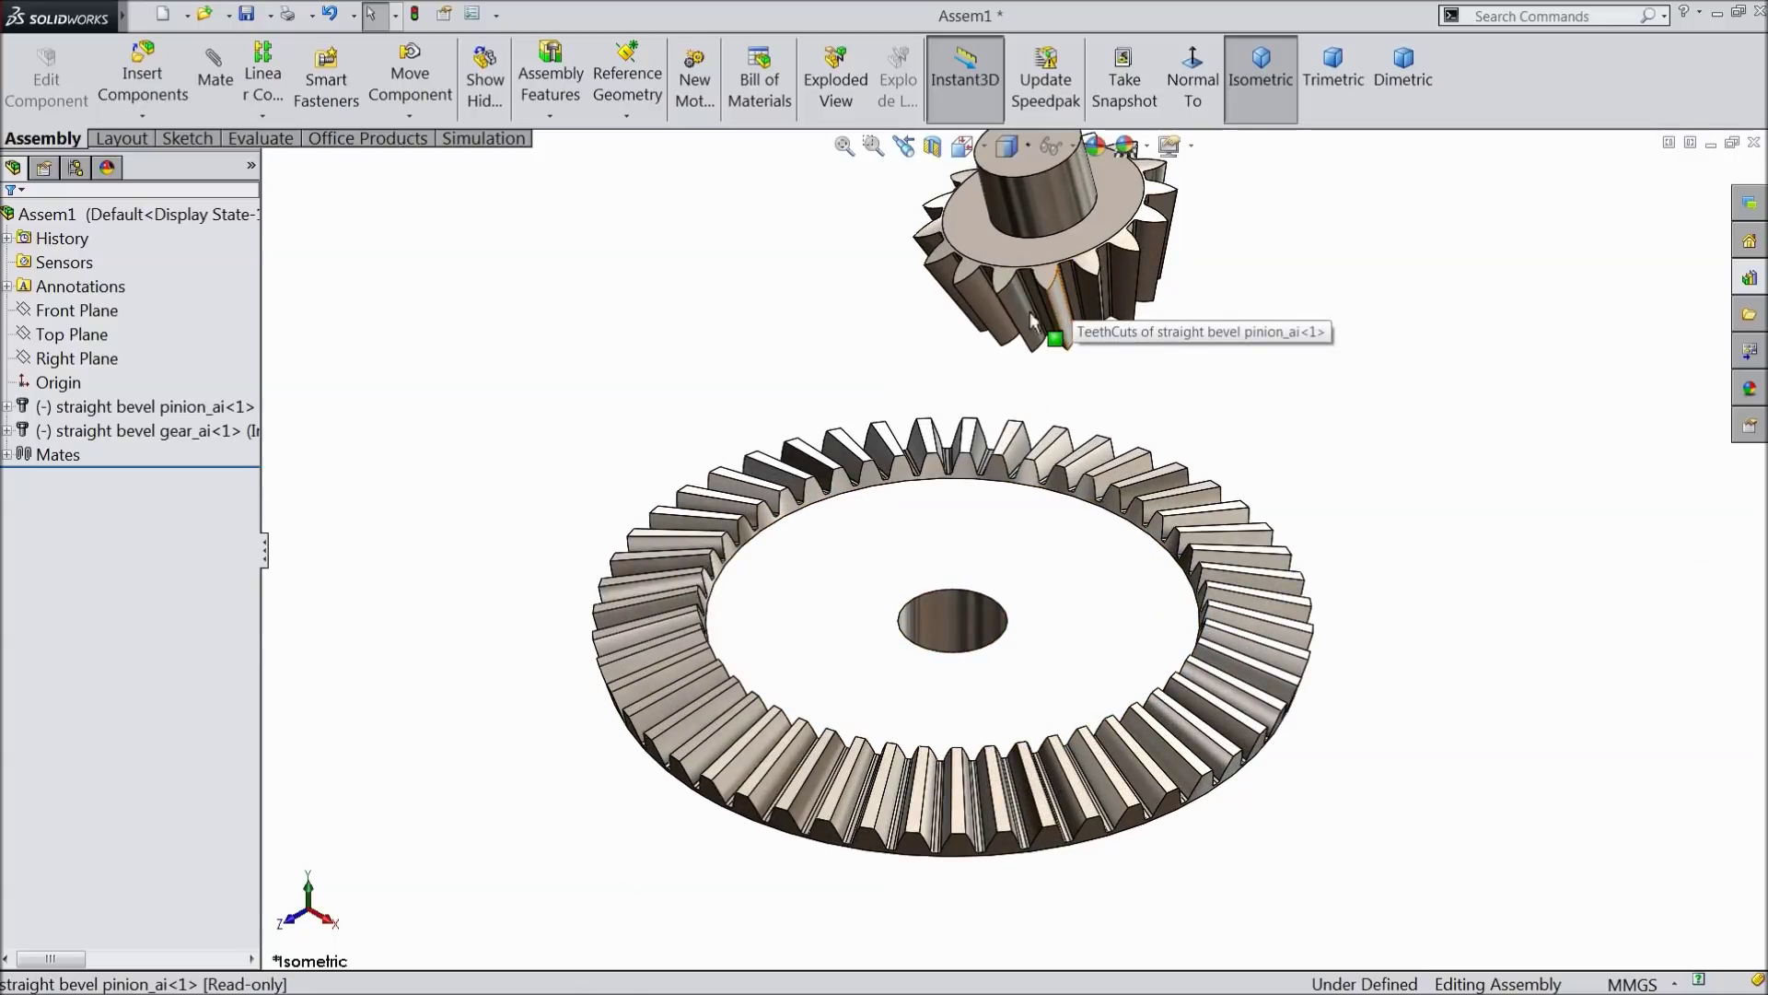
left_click_drag(1078, 304, 478, 549)
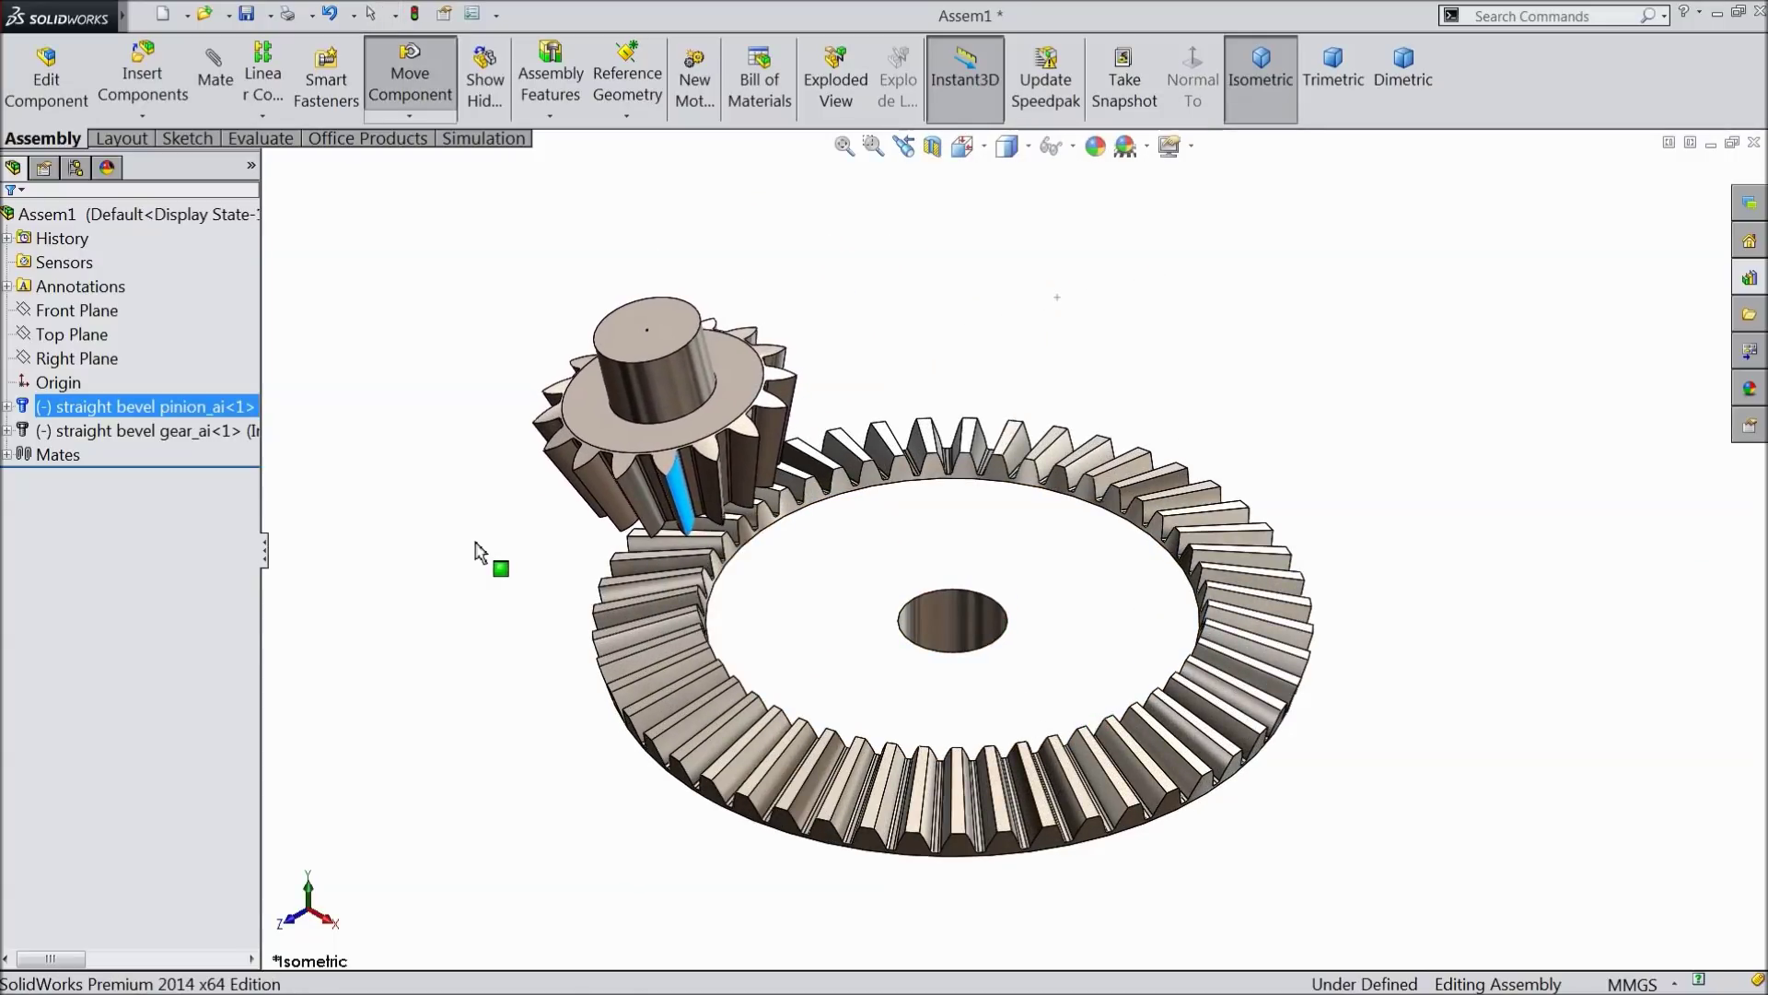
left_click(409, 117)
left_click(442, 167)
left_click_drag(727, 497, 679, 105)
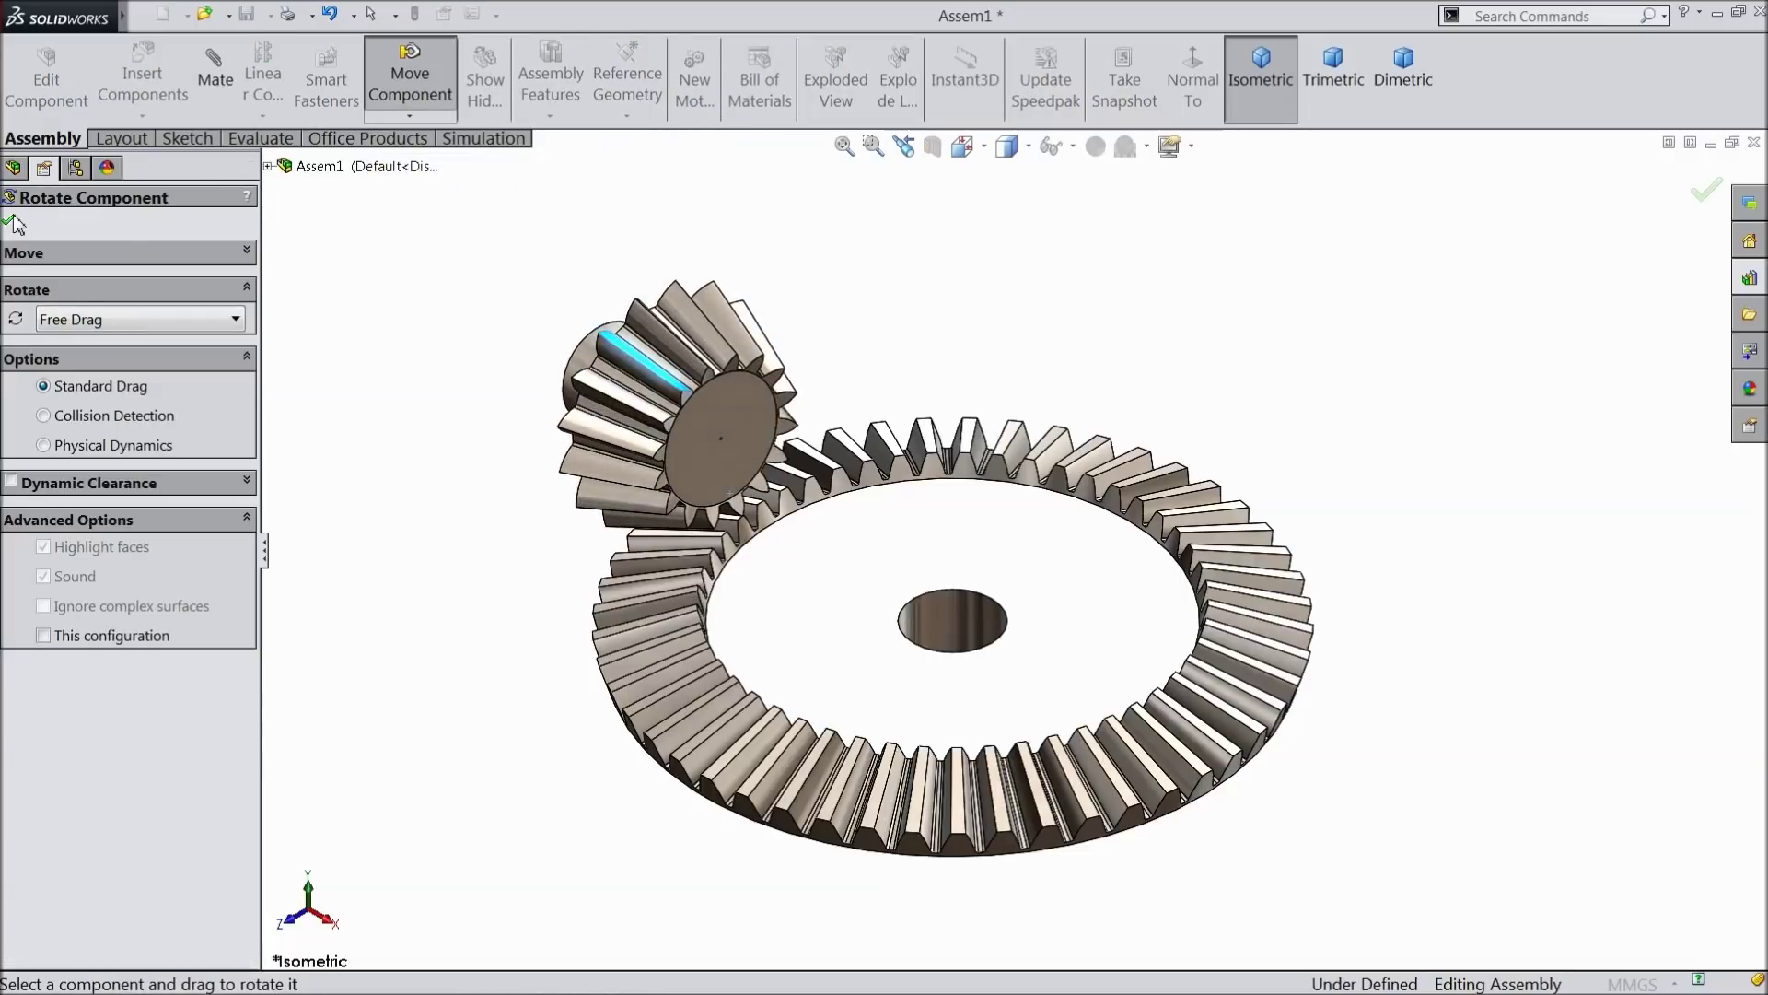
left_click(9, 219)
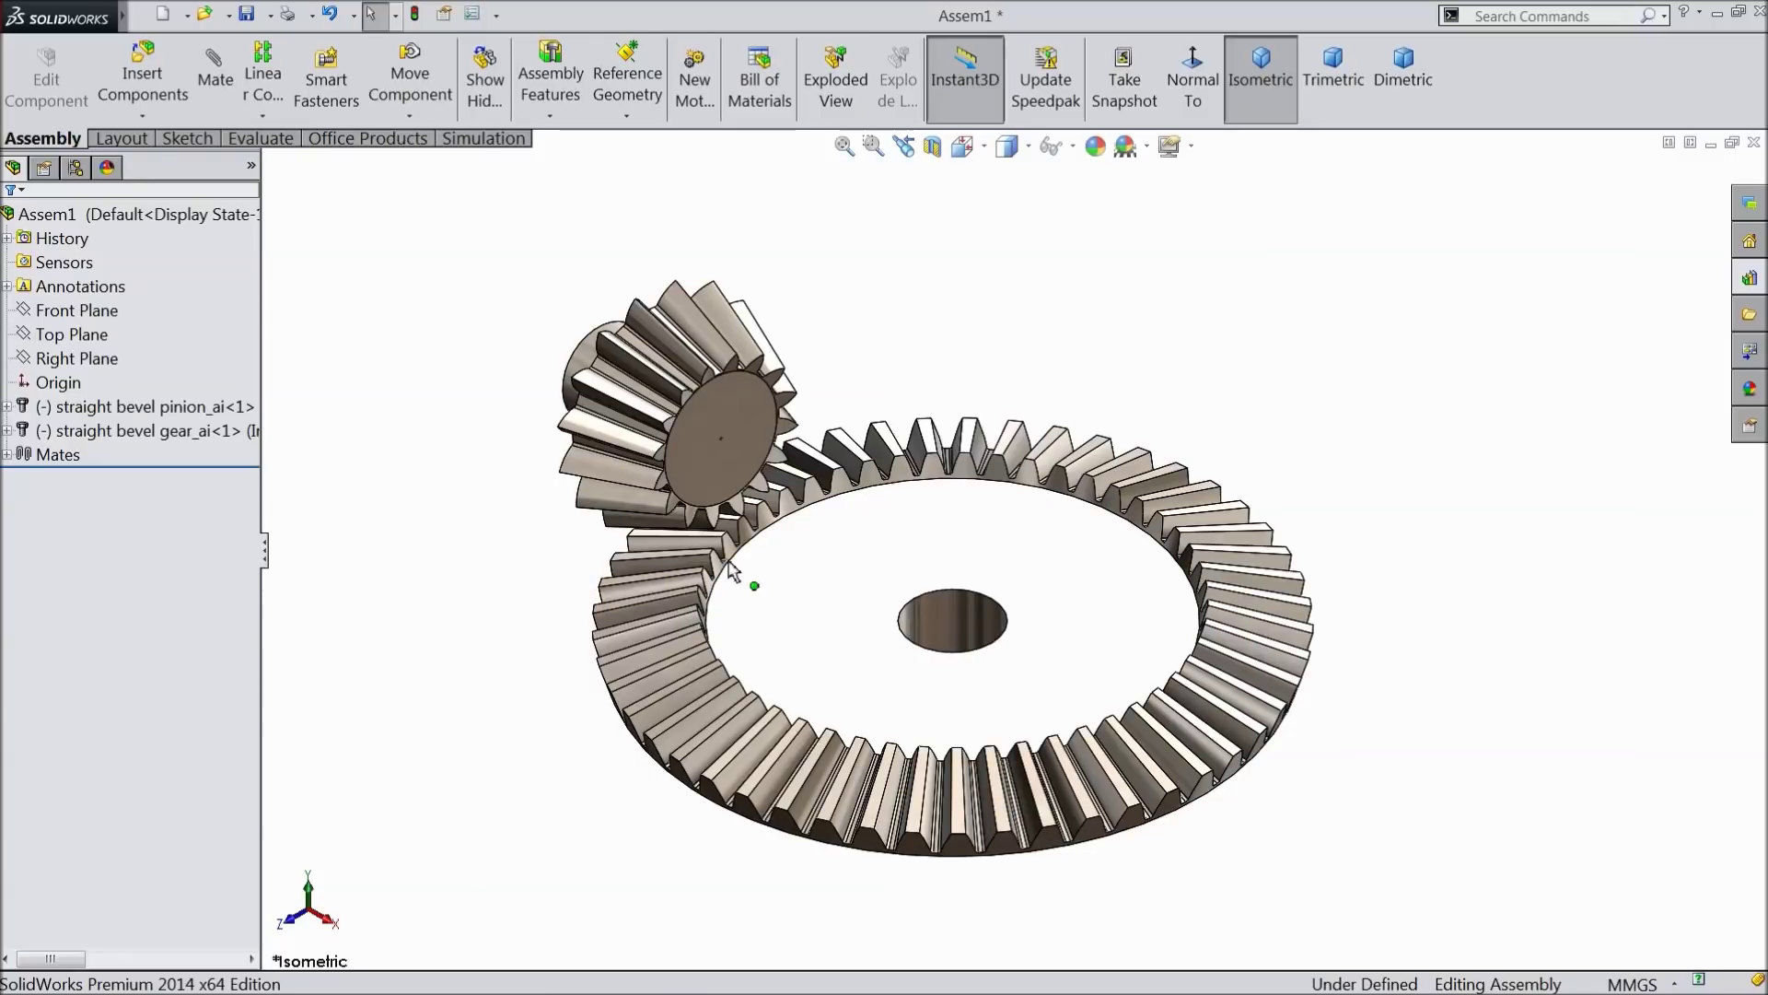
middle_click_drag(789, 592, 795, 581)
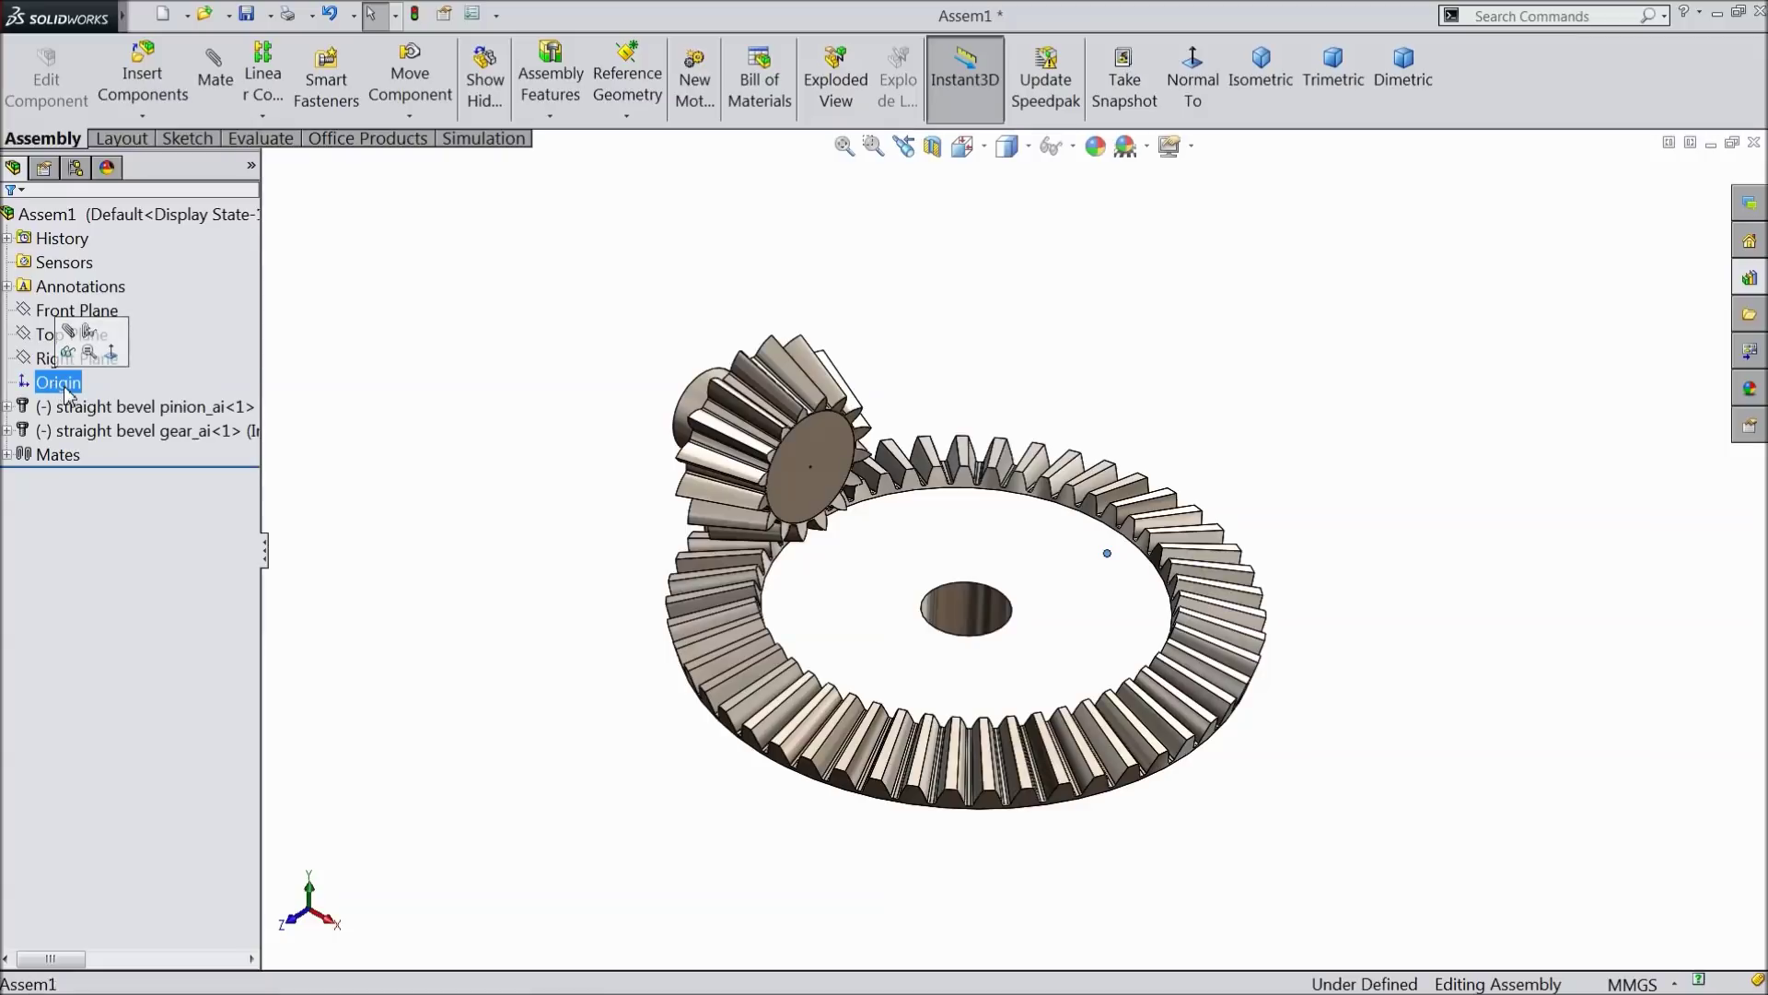
Step: Add a Concentric mate between the assembly origin and the ring gear's bore face
left_click(217, 83)
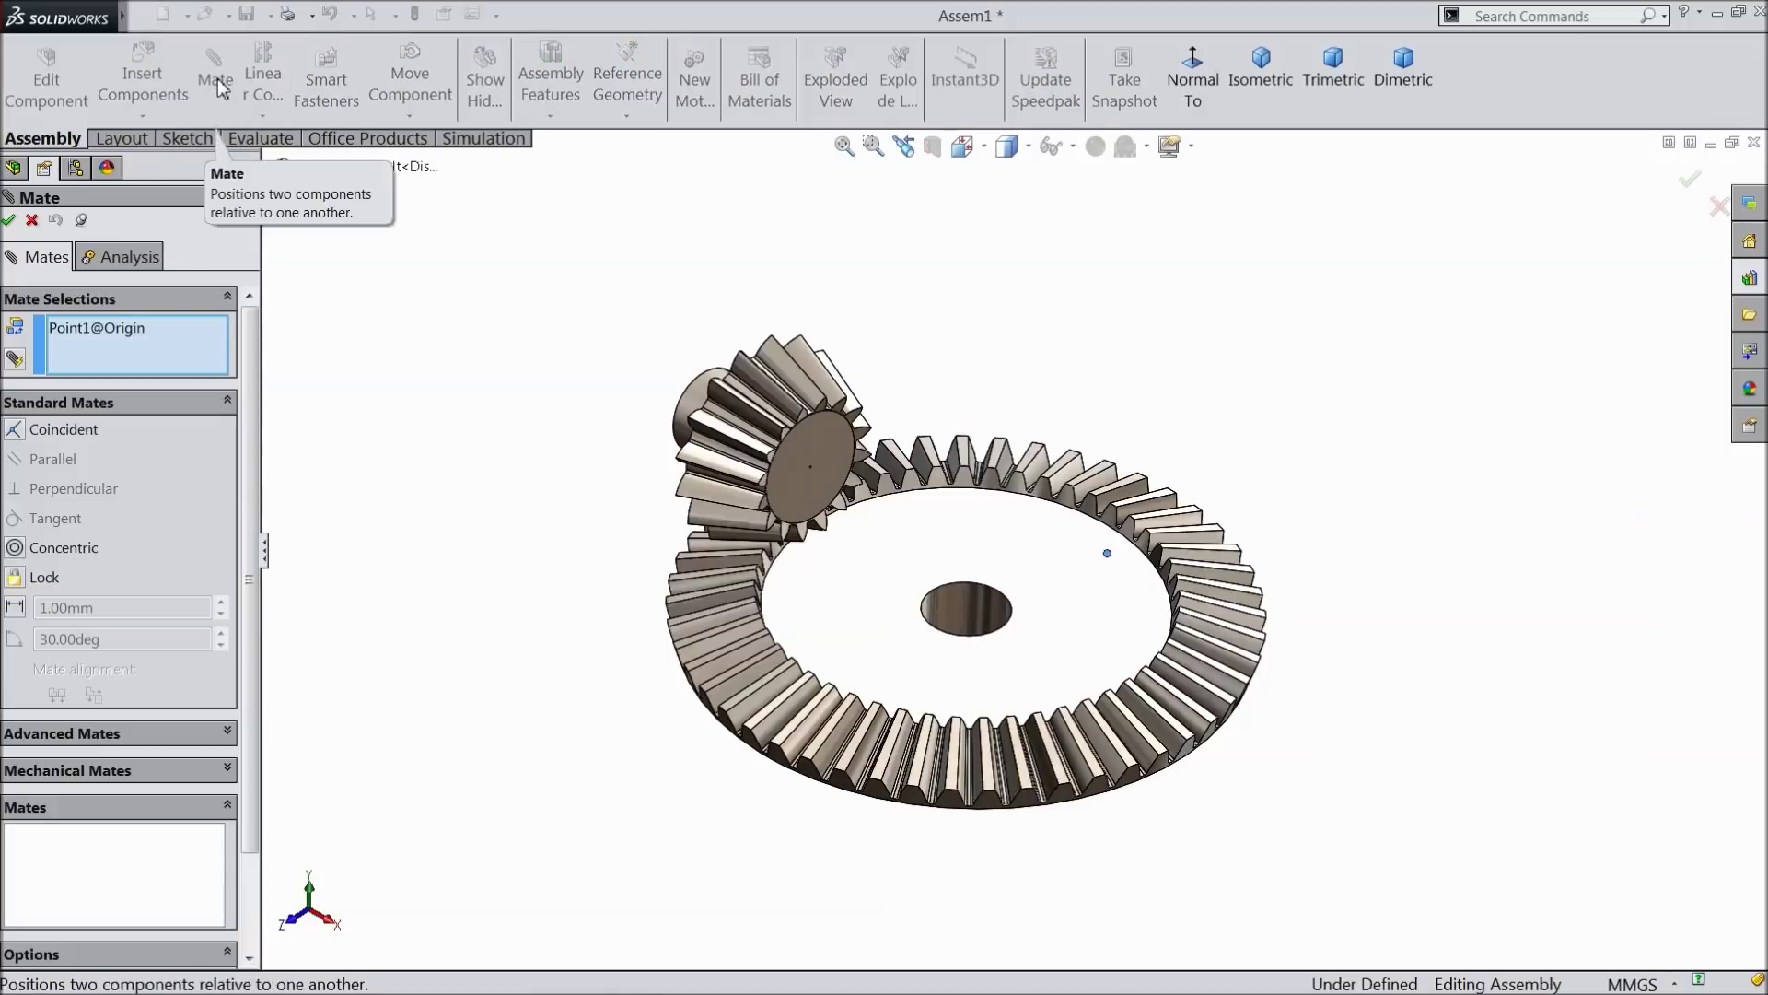
left_click(963, 615)
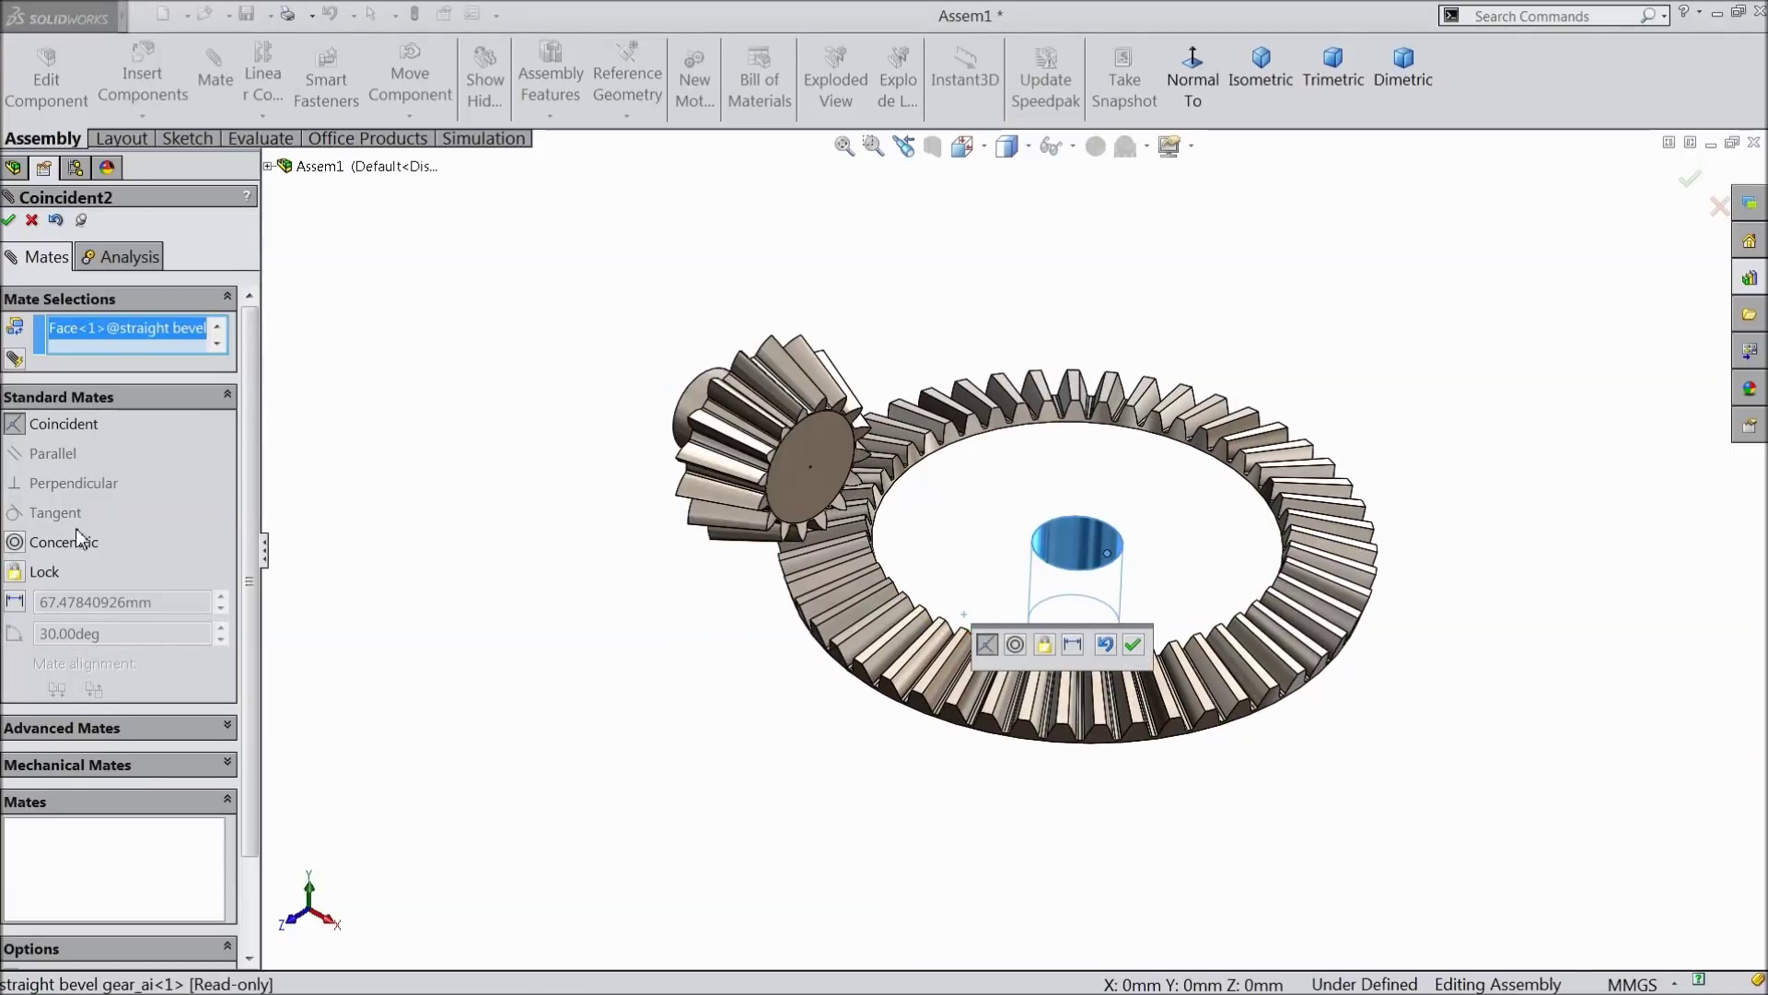
left_click(17, 547)
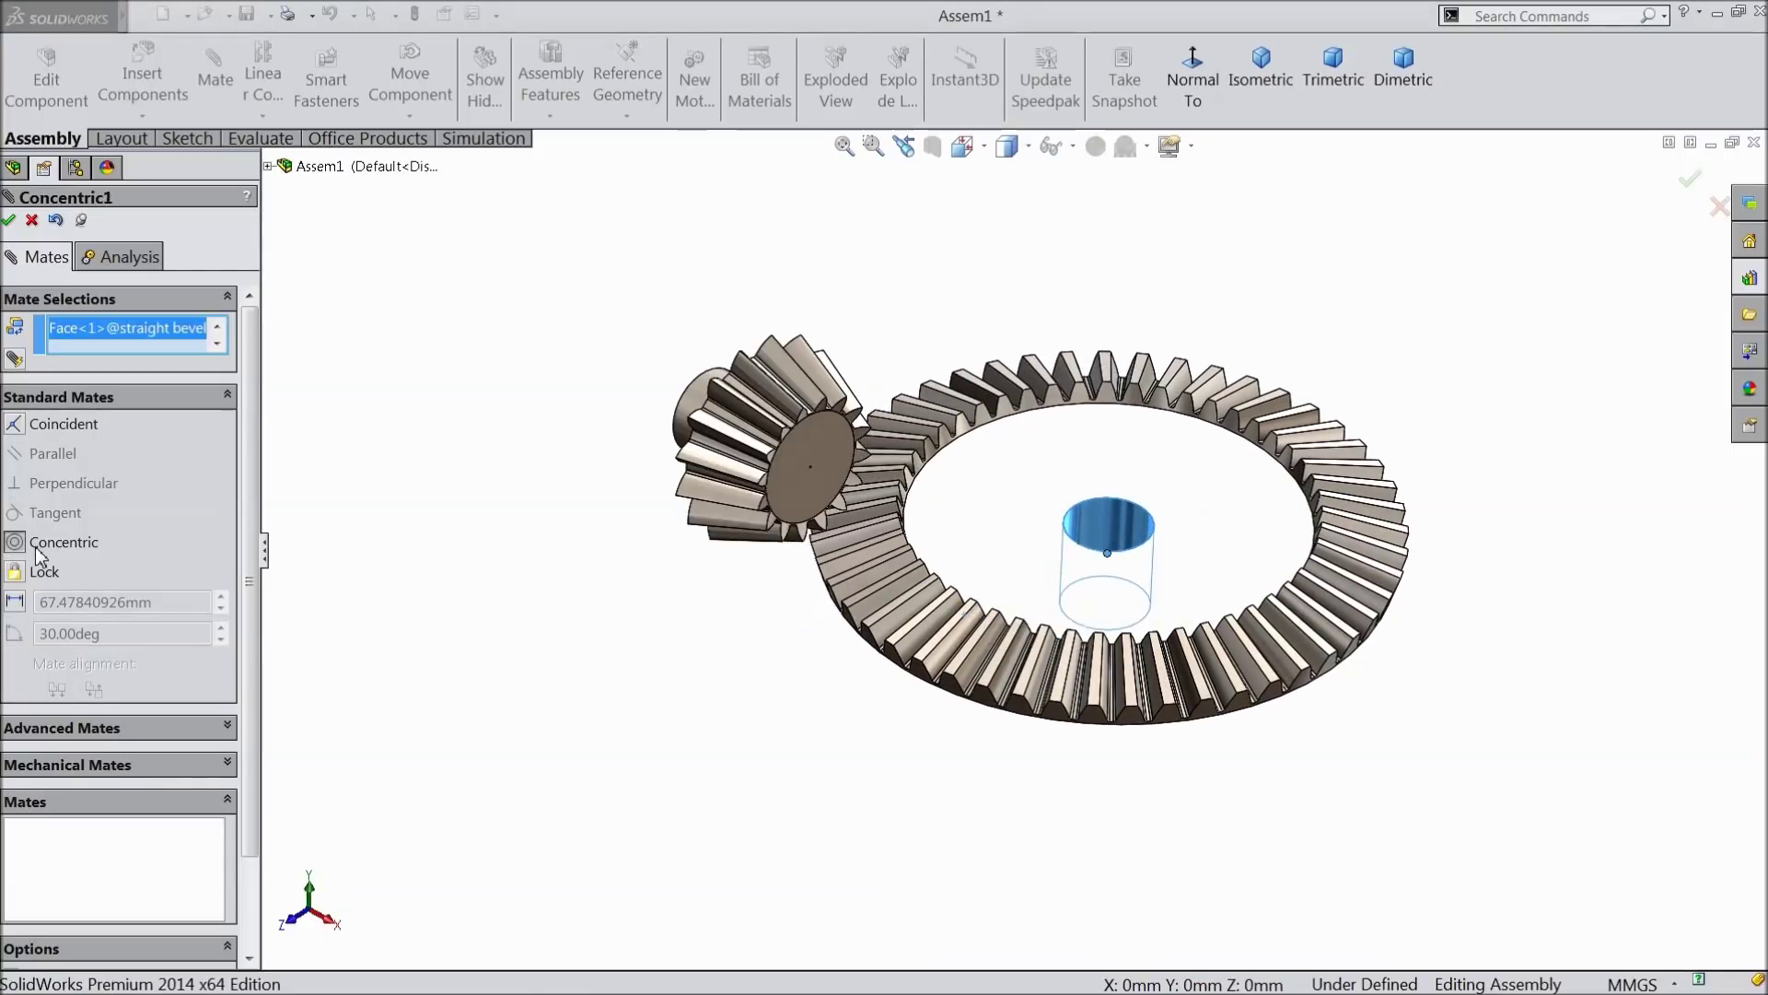
left_click(9, 221)
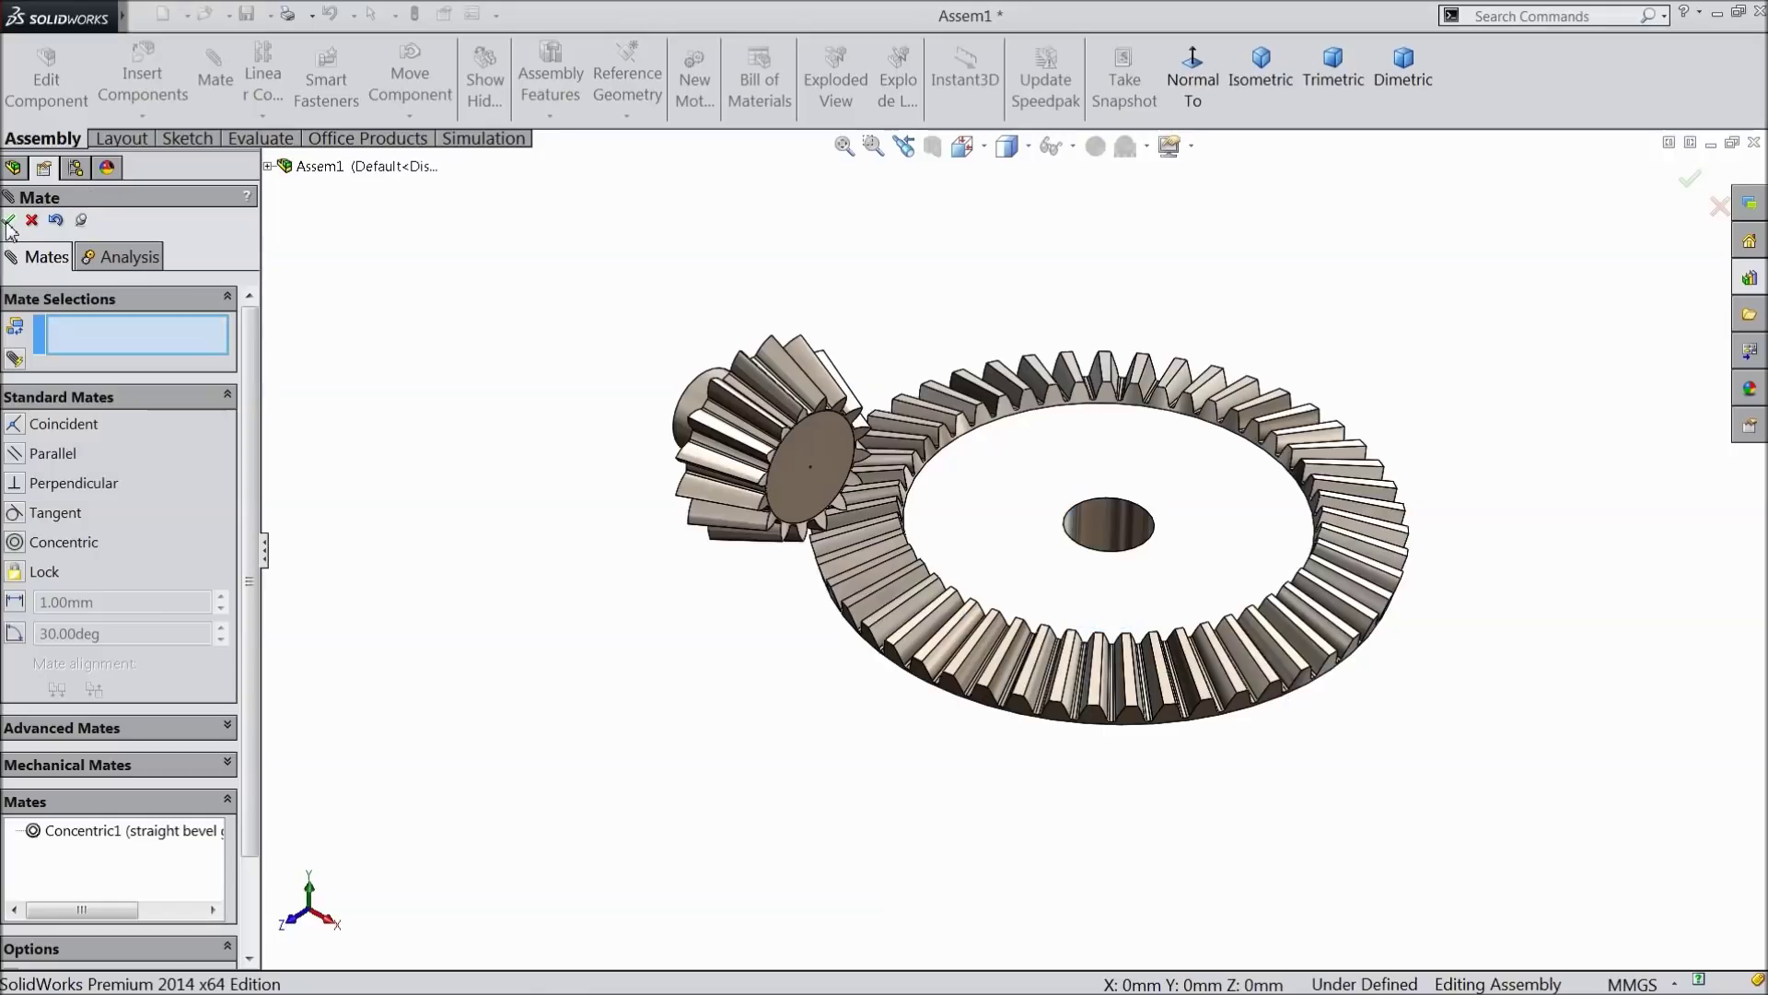
left_click(10, 221)
Step: Drag the bevel pinion up and to the left, clear of the ring gear, and deselect it
scroll(1134, 541, "up", 2)
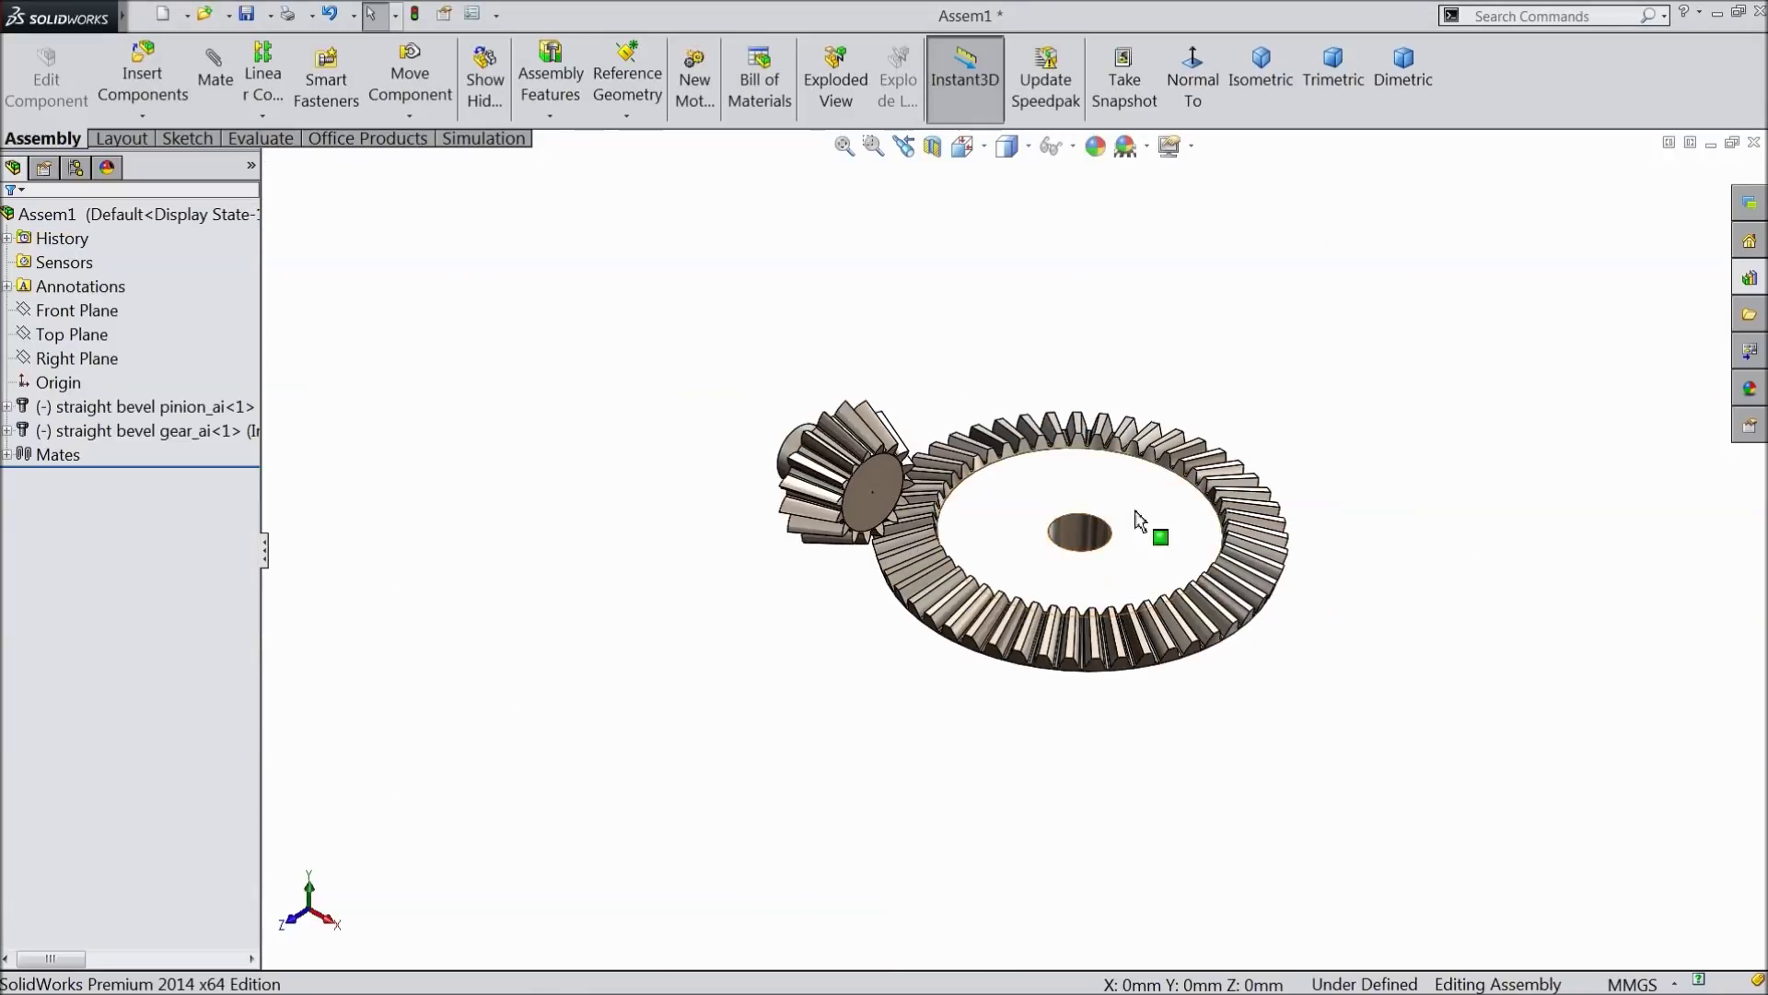
scroll(1163, 518, "down", 3)
middle_click_drag(1041, 506, 1050, 517)
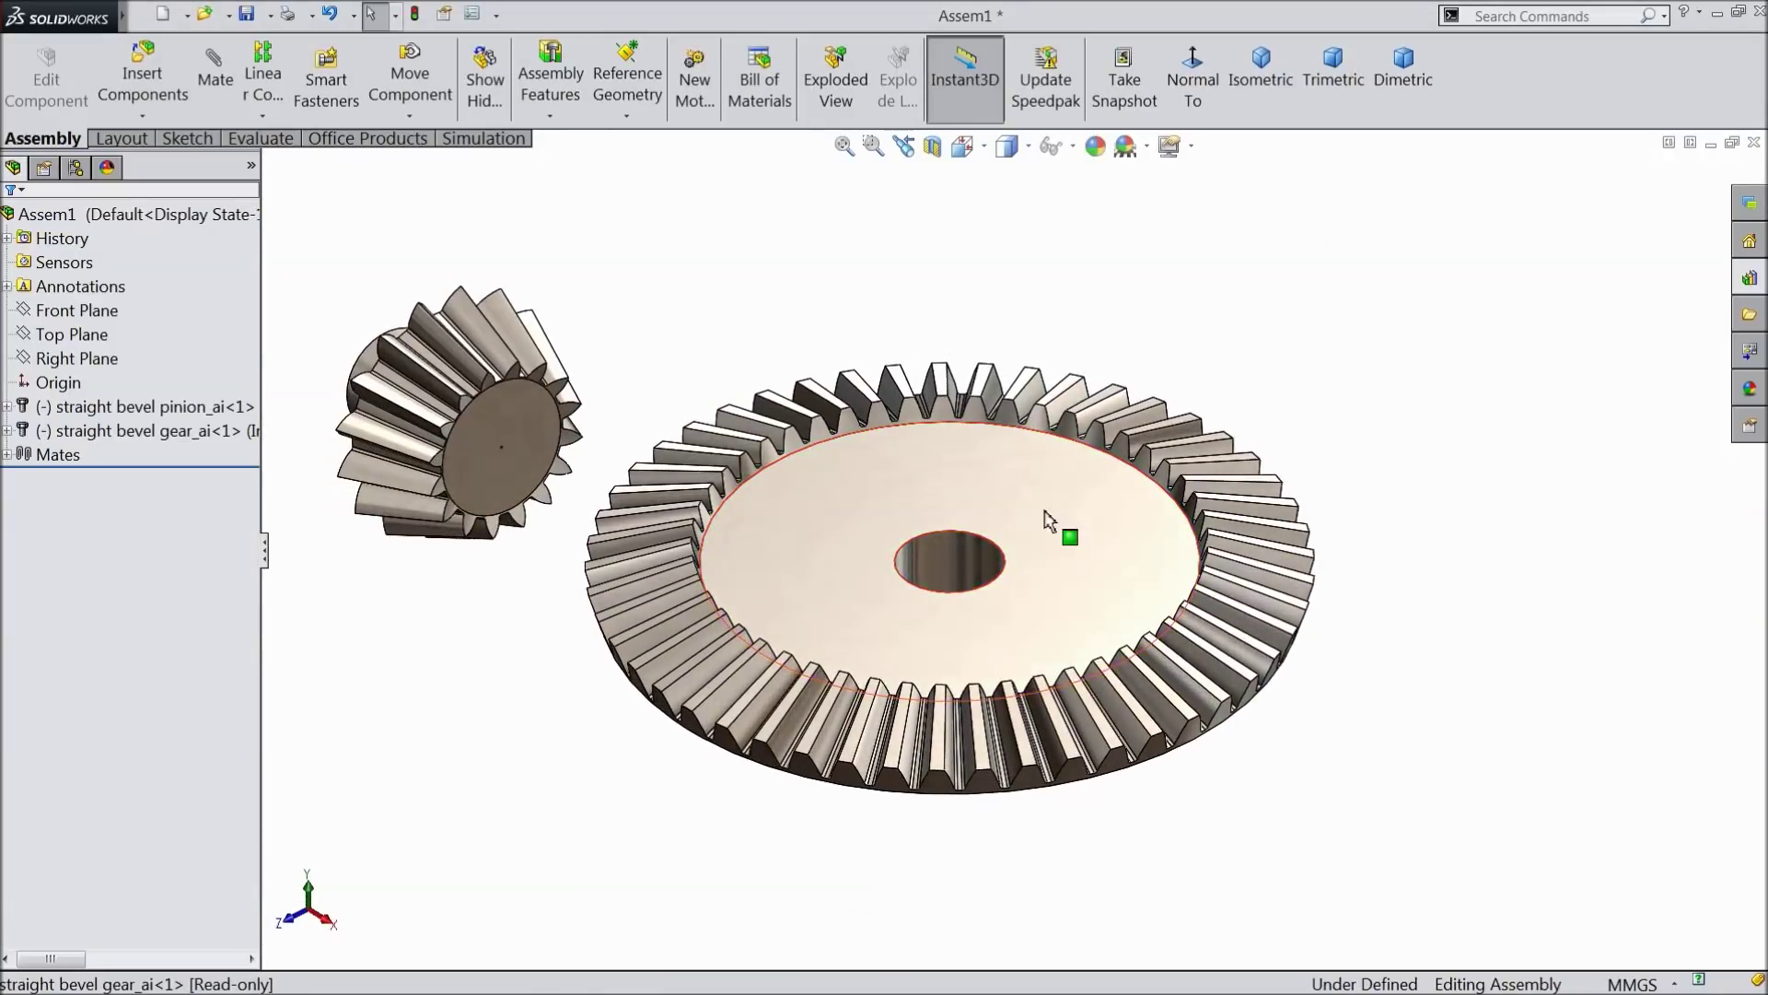
left_click_drag(513, 449, 828, 244)
key("z")
left_click(656, 496)
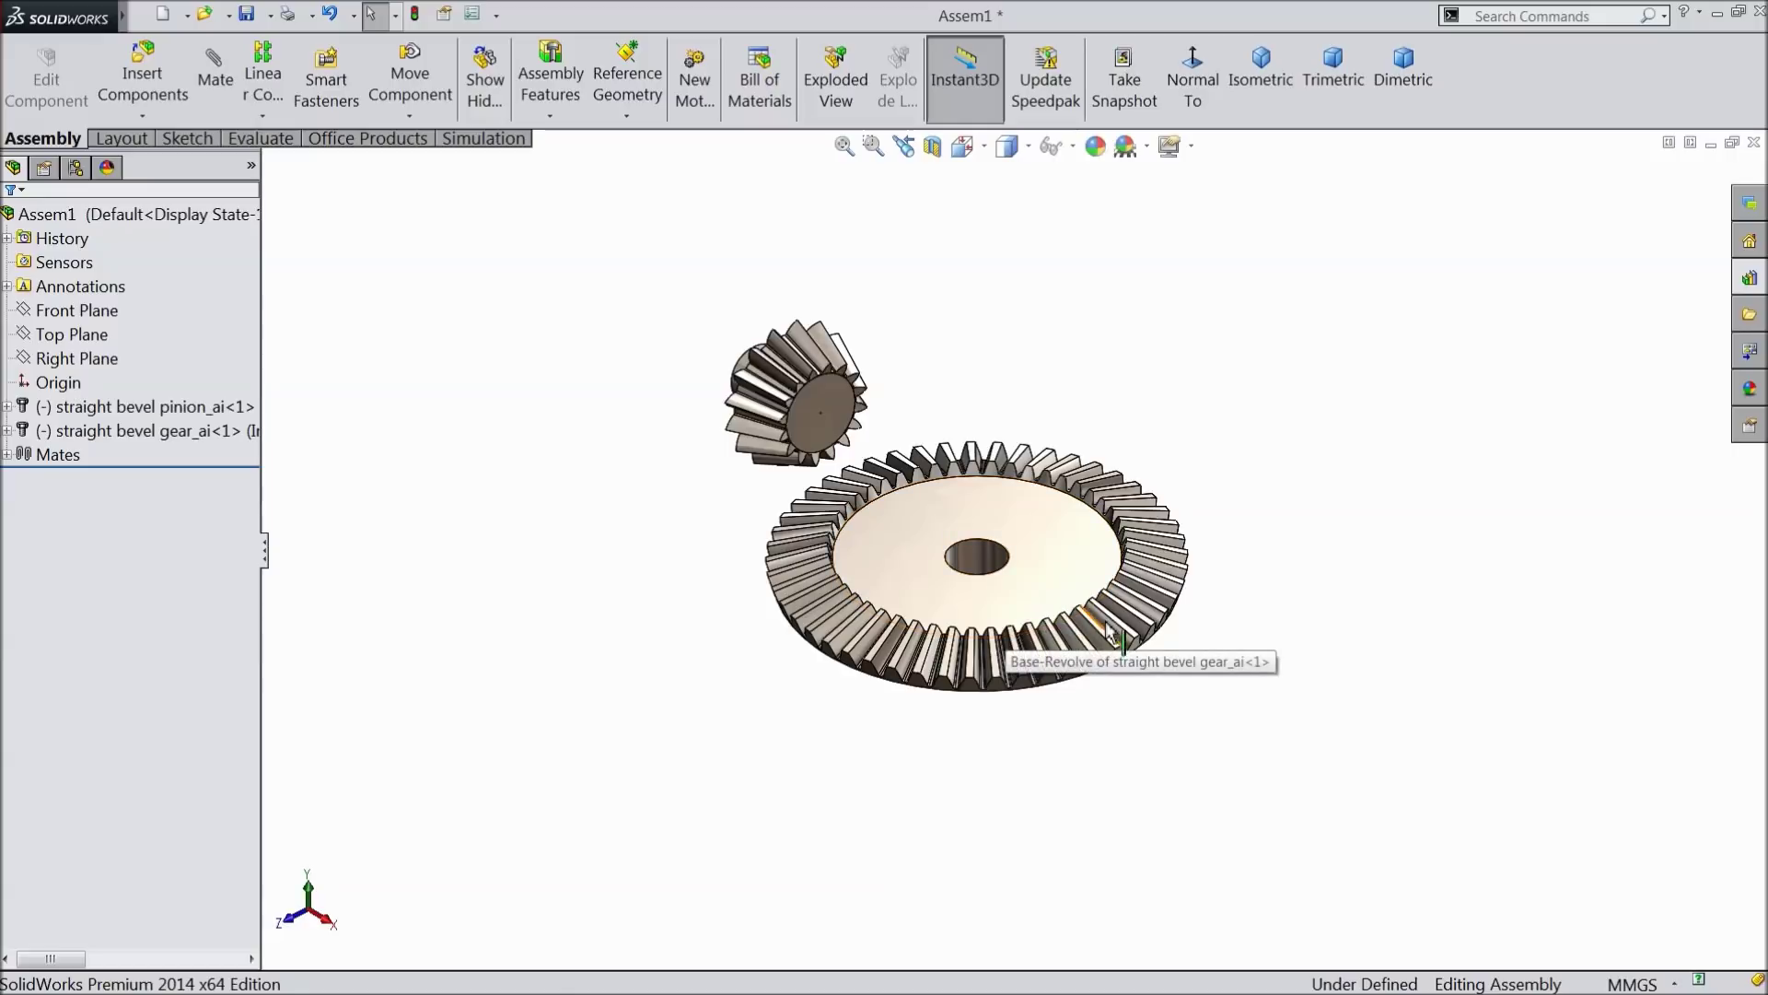
scroll(1008, 571, "down", 2)
scroll(893, 539, "down", 2)
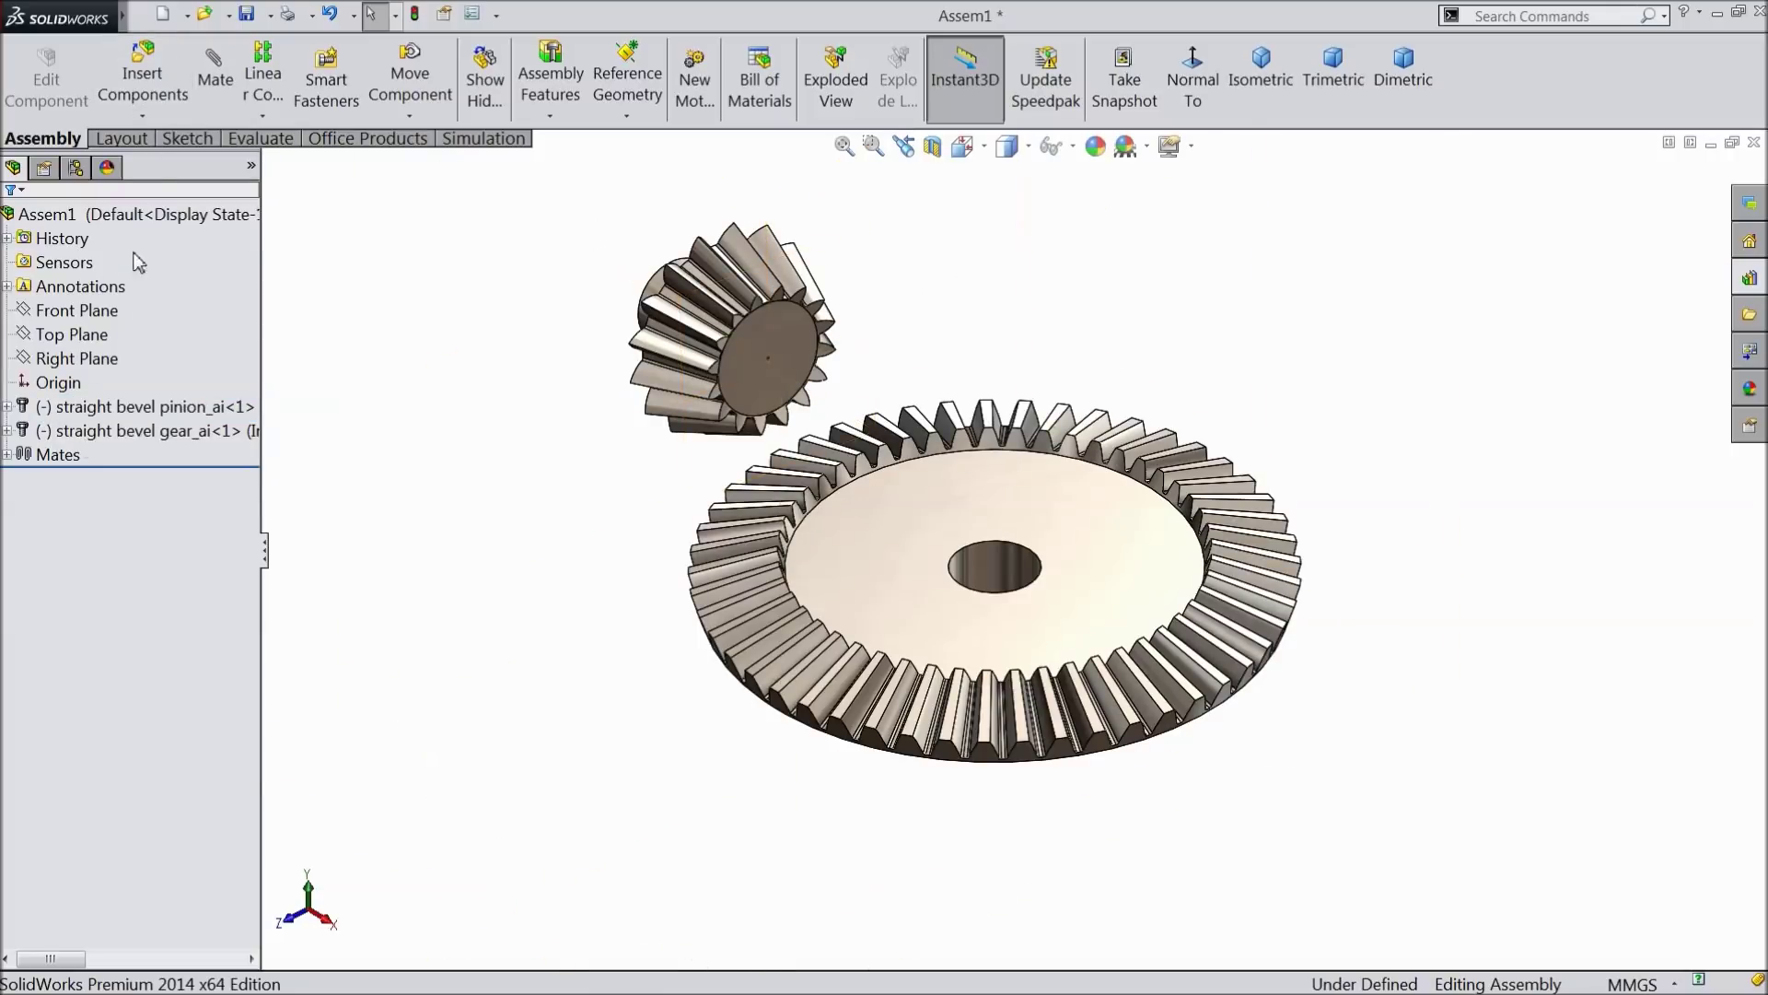
Step: Show the BasProSke sketch under the pinion's Base-Revolve feature
left_click(77, 410)
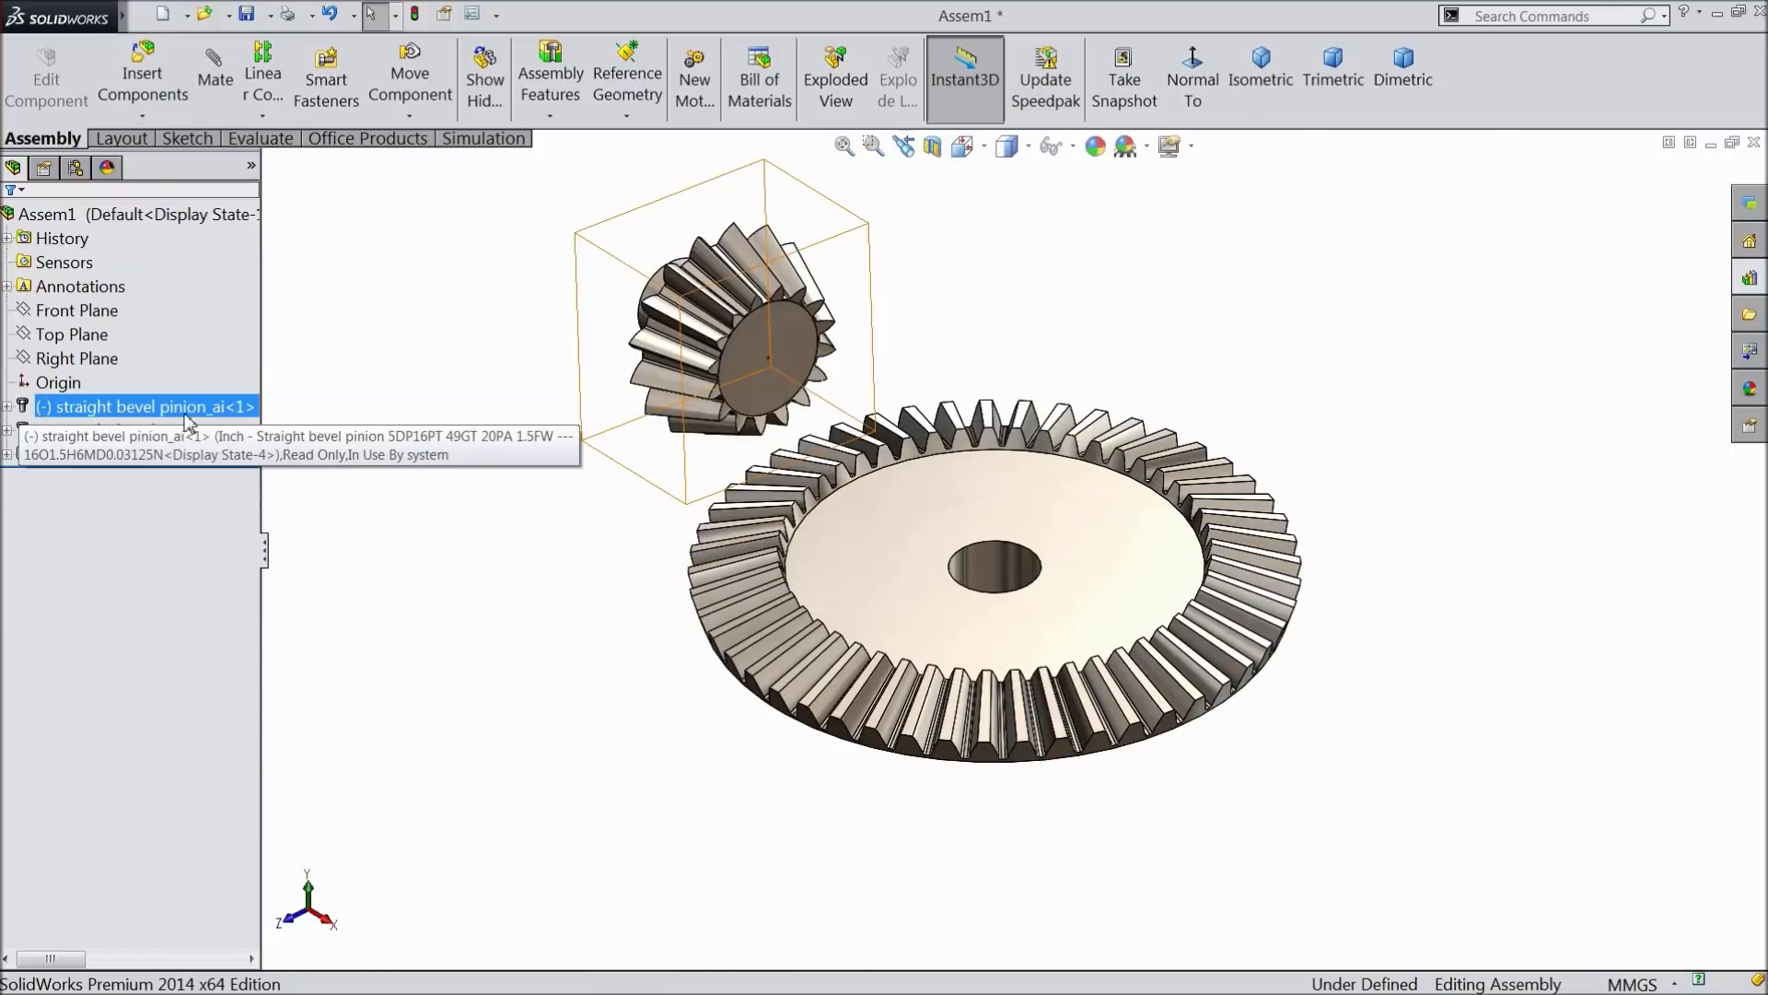
left_click(8, 406)
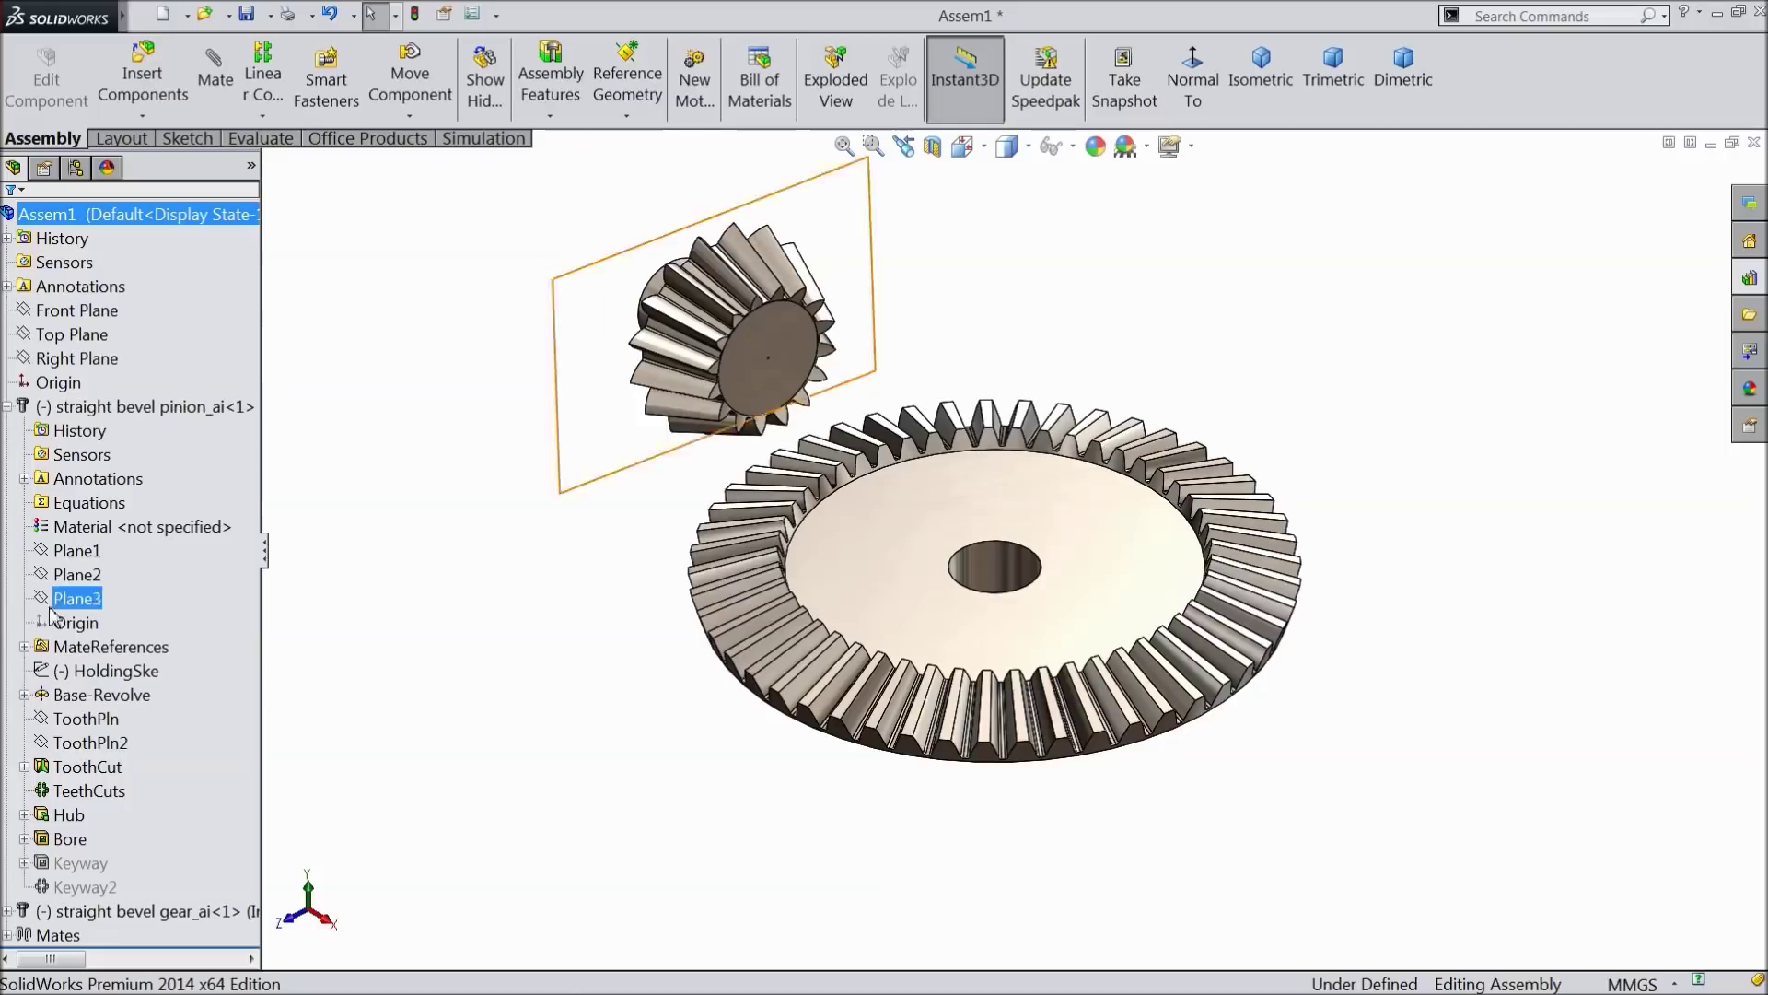
left_click(75, 698)
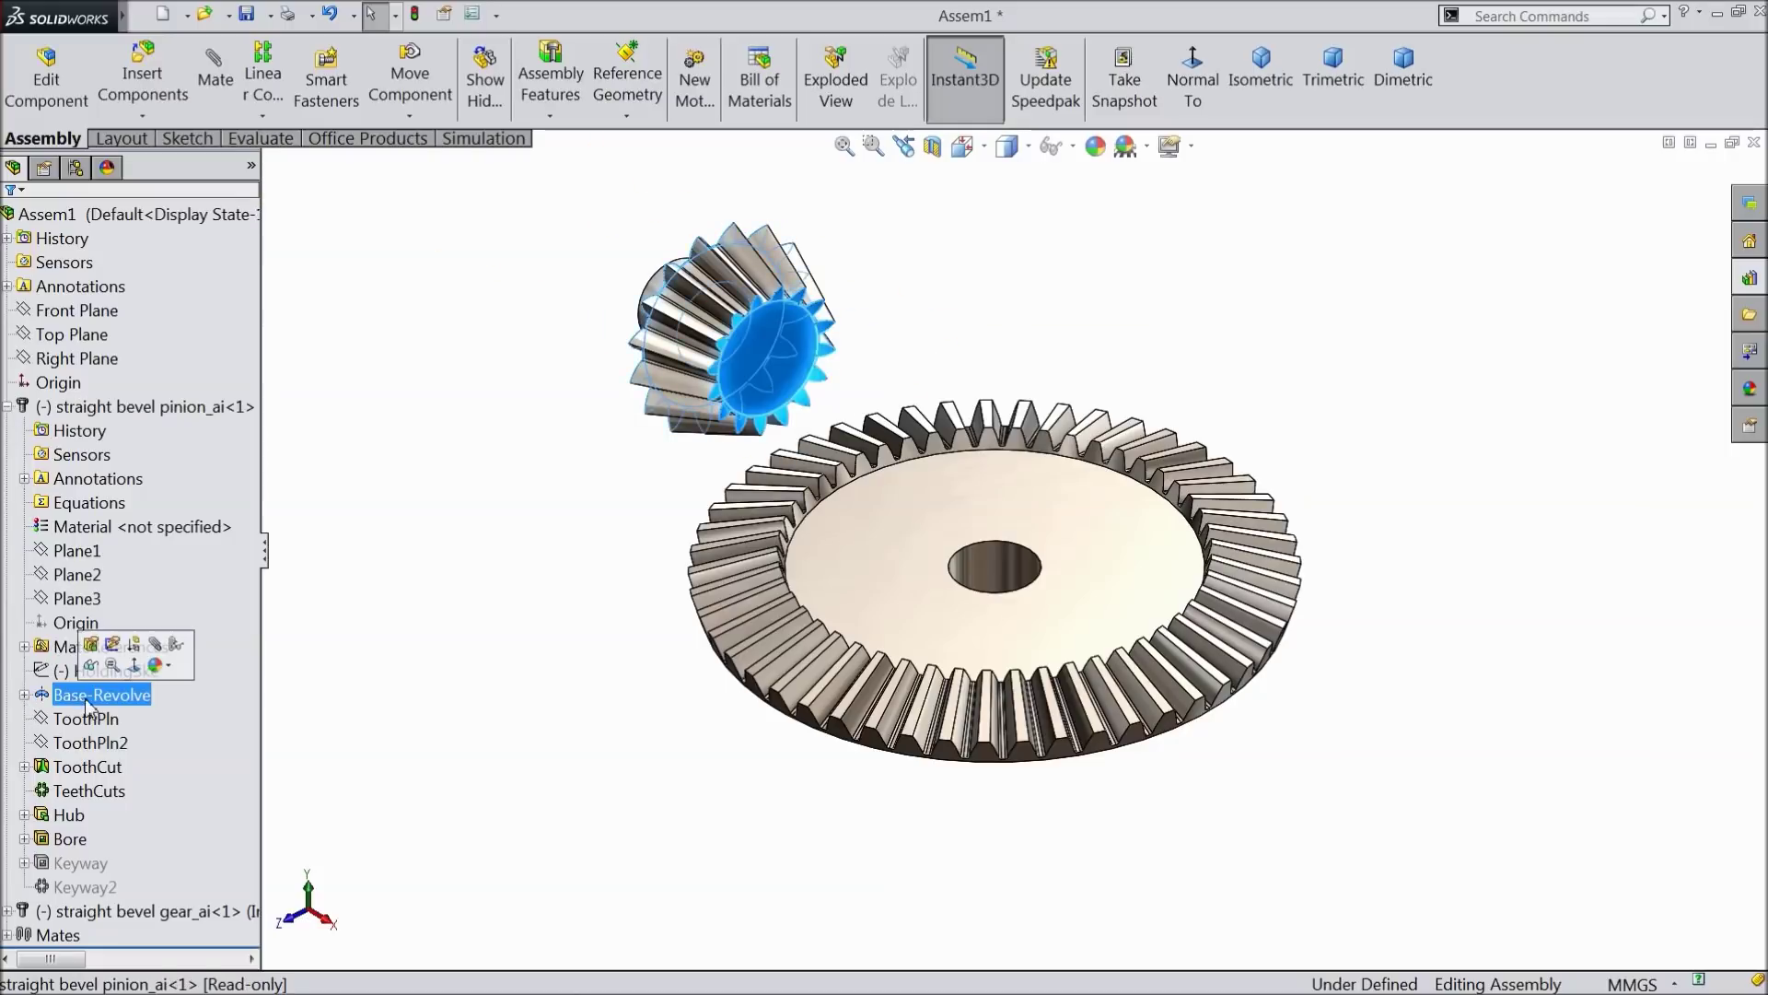
left_click(25, 695)
left_click(78, 720)
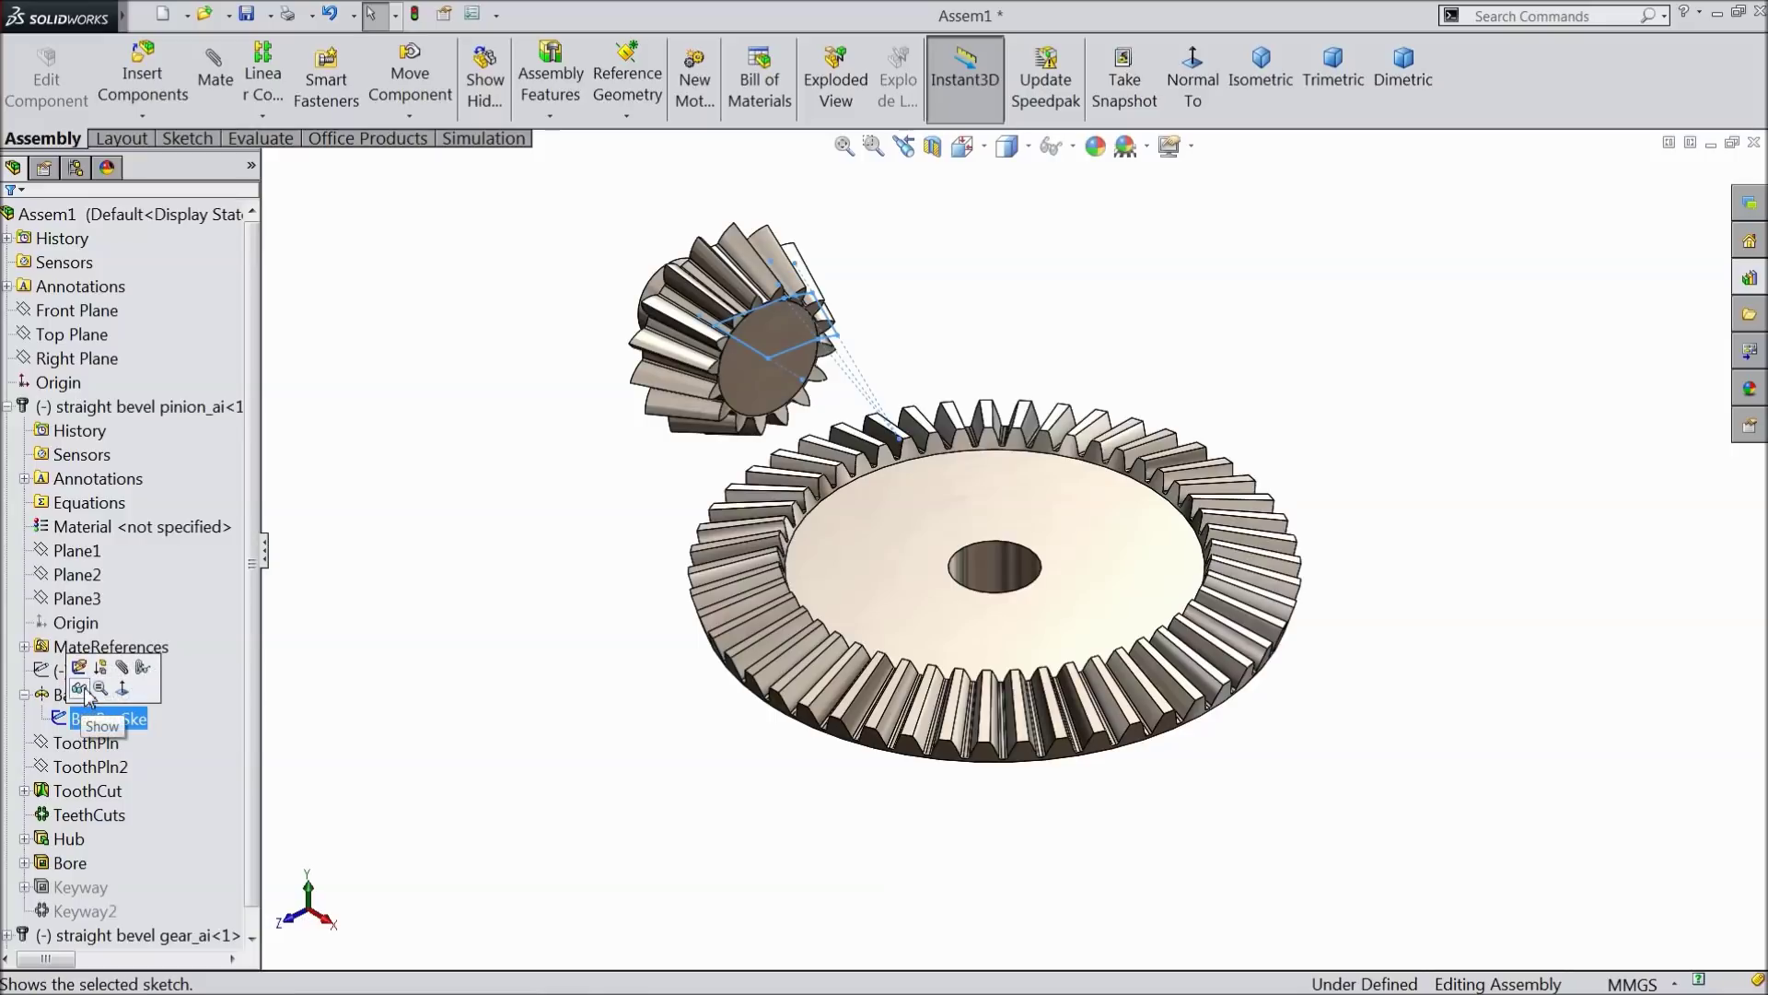
left_click(79, 688)
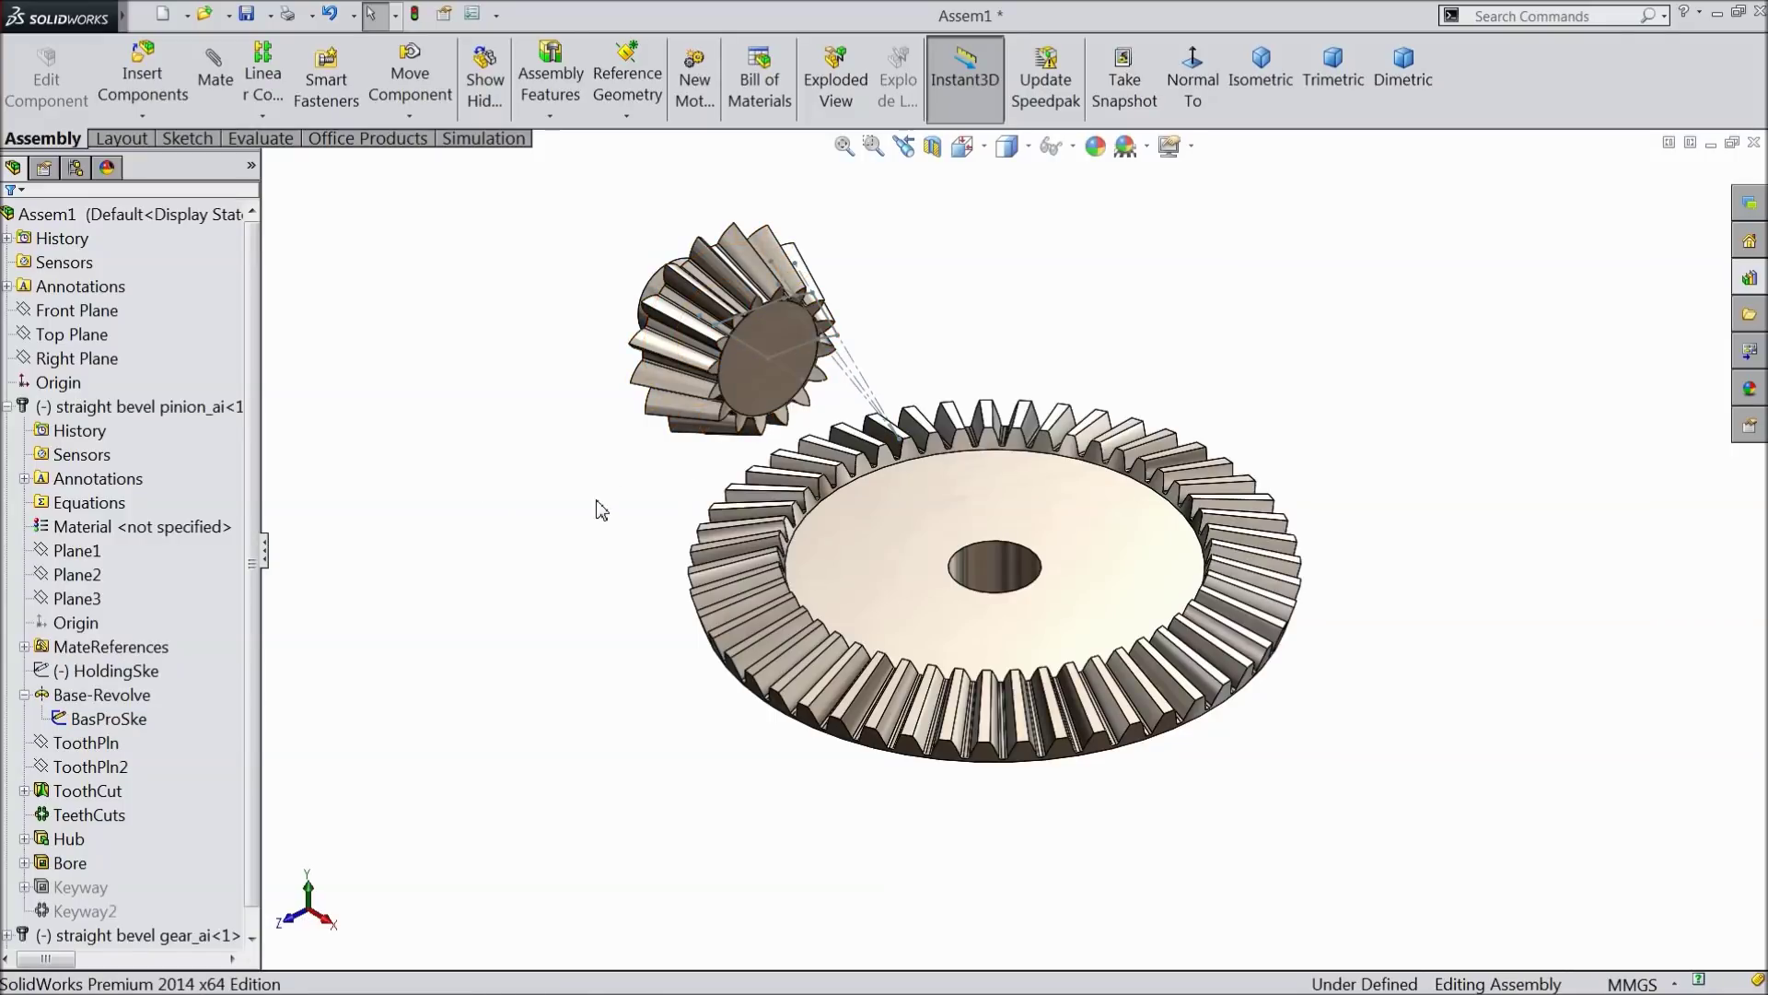
middle_click_drag(601, 509, 623, 461)
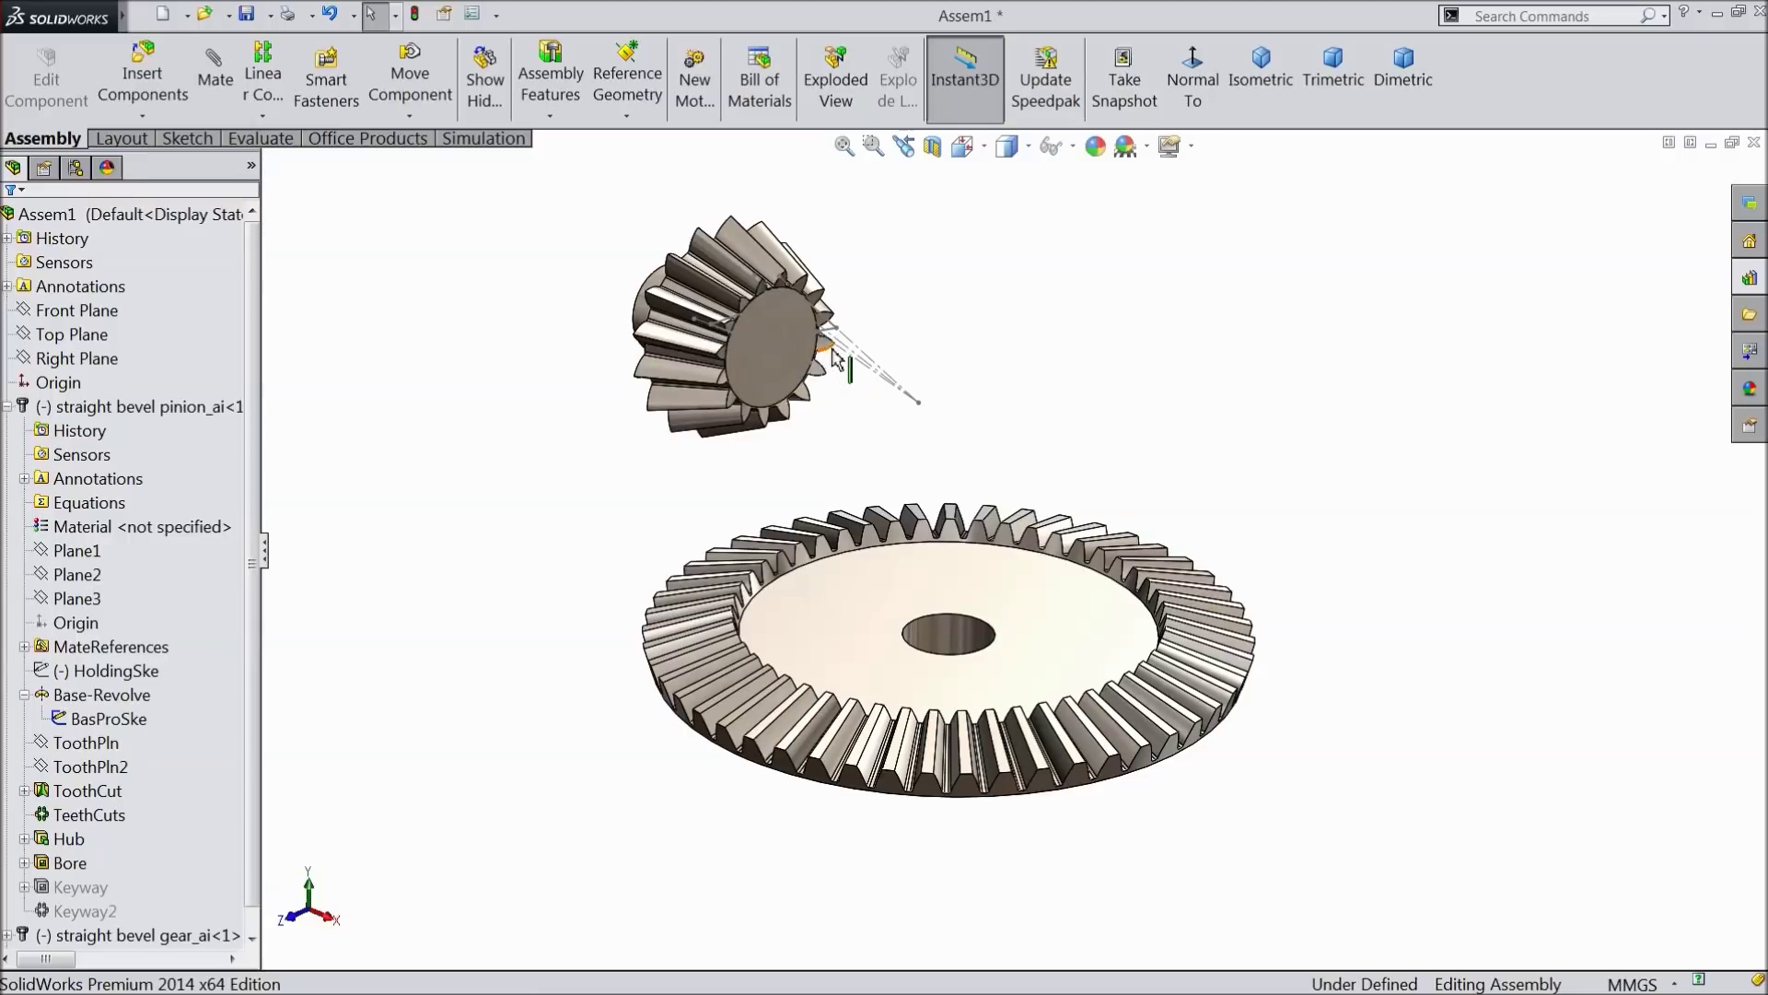
left_click(7, 406)
left_click(7, 430)
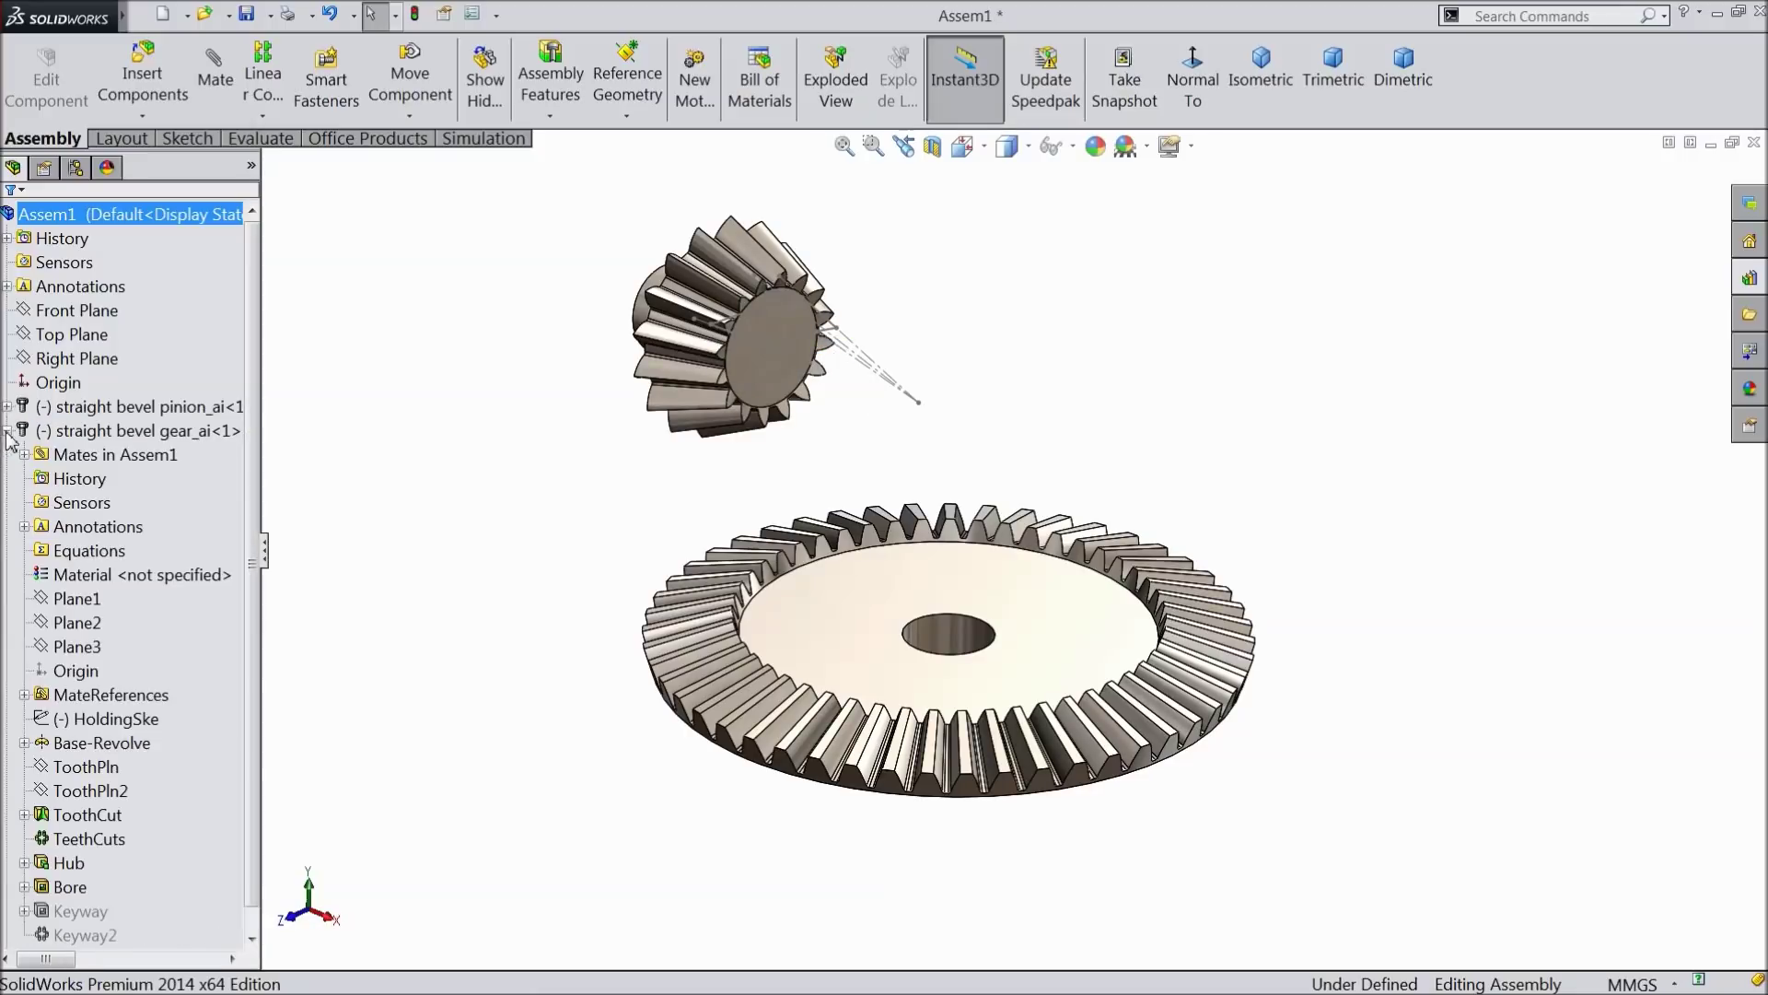
Step: Show the BasProSke sketch under the ring gear's Base-Revolve feature
left_click(67, 746)
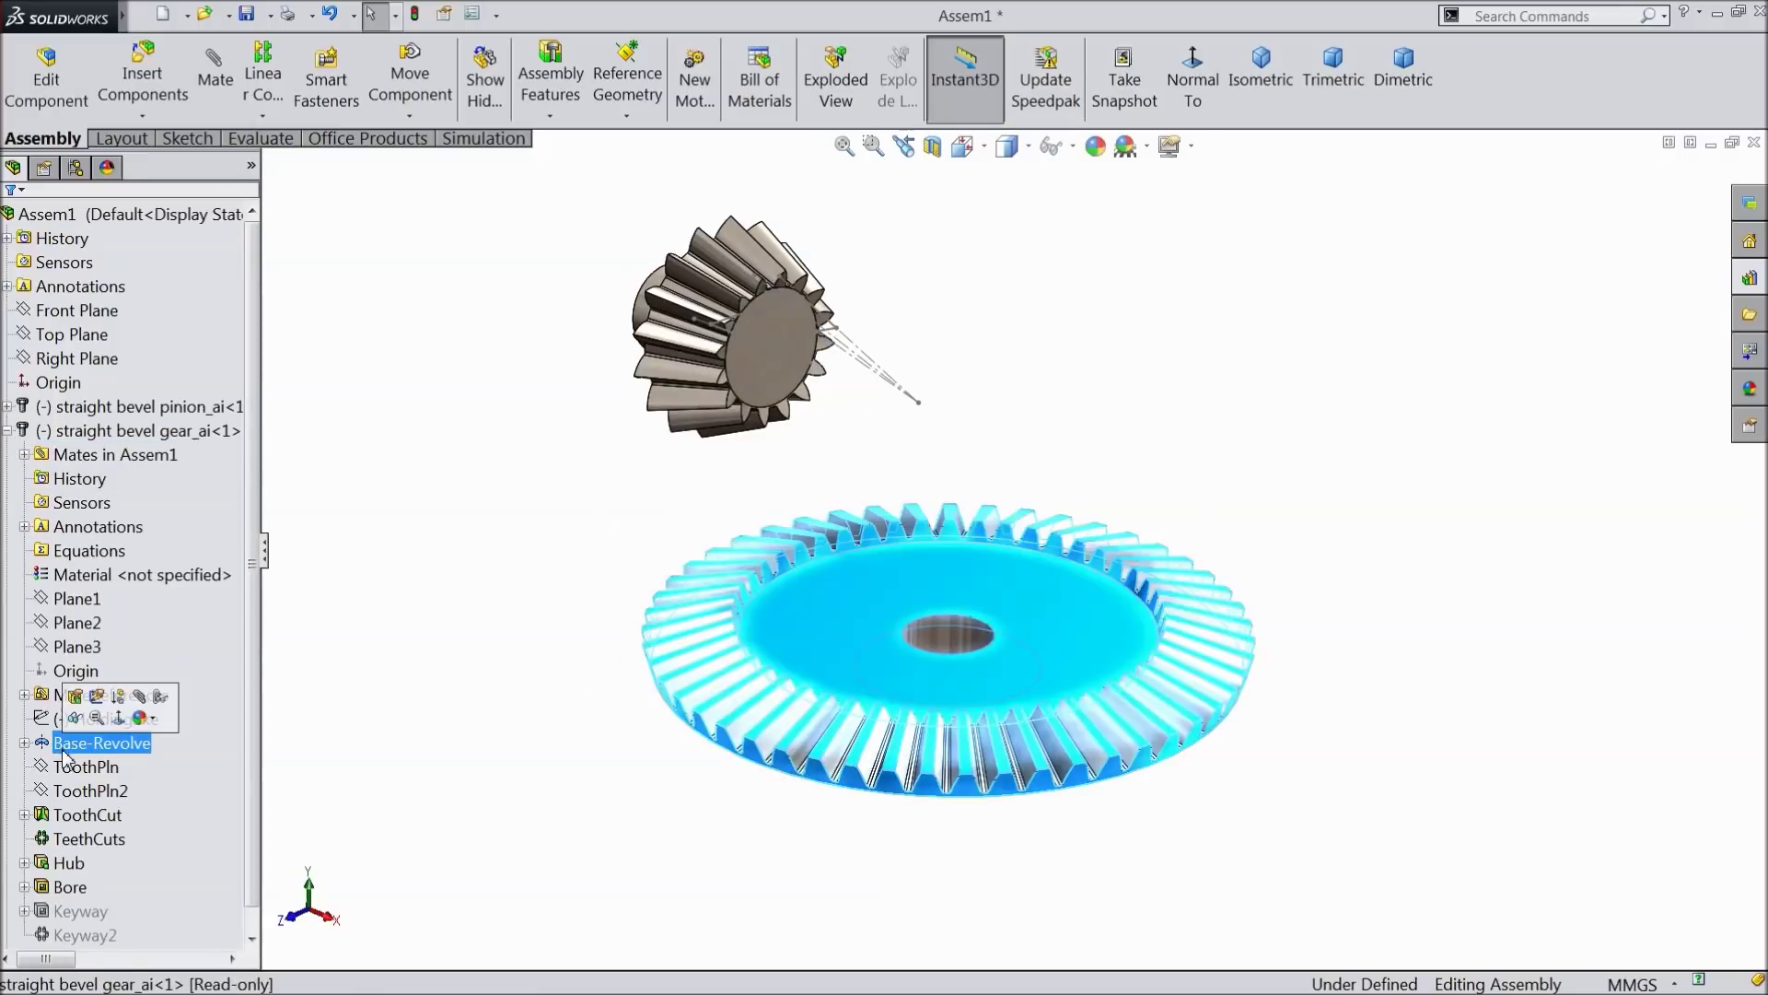
left_click(24, 743)
left_click(103, 768)
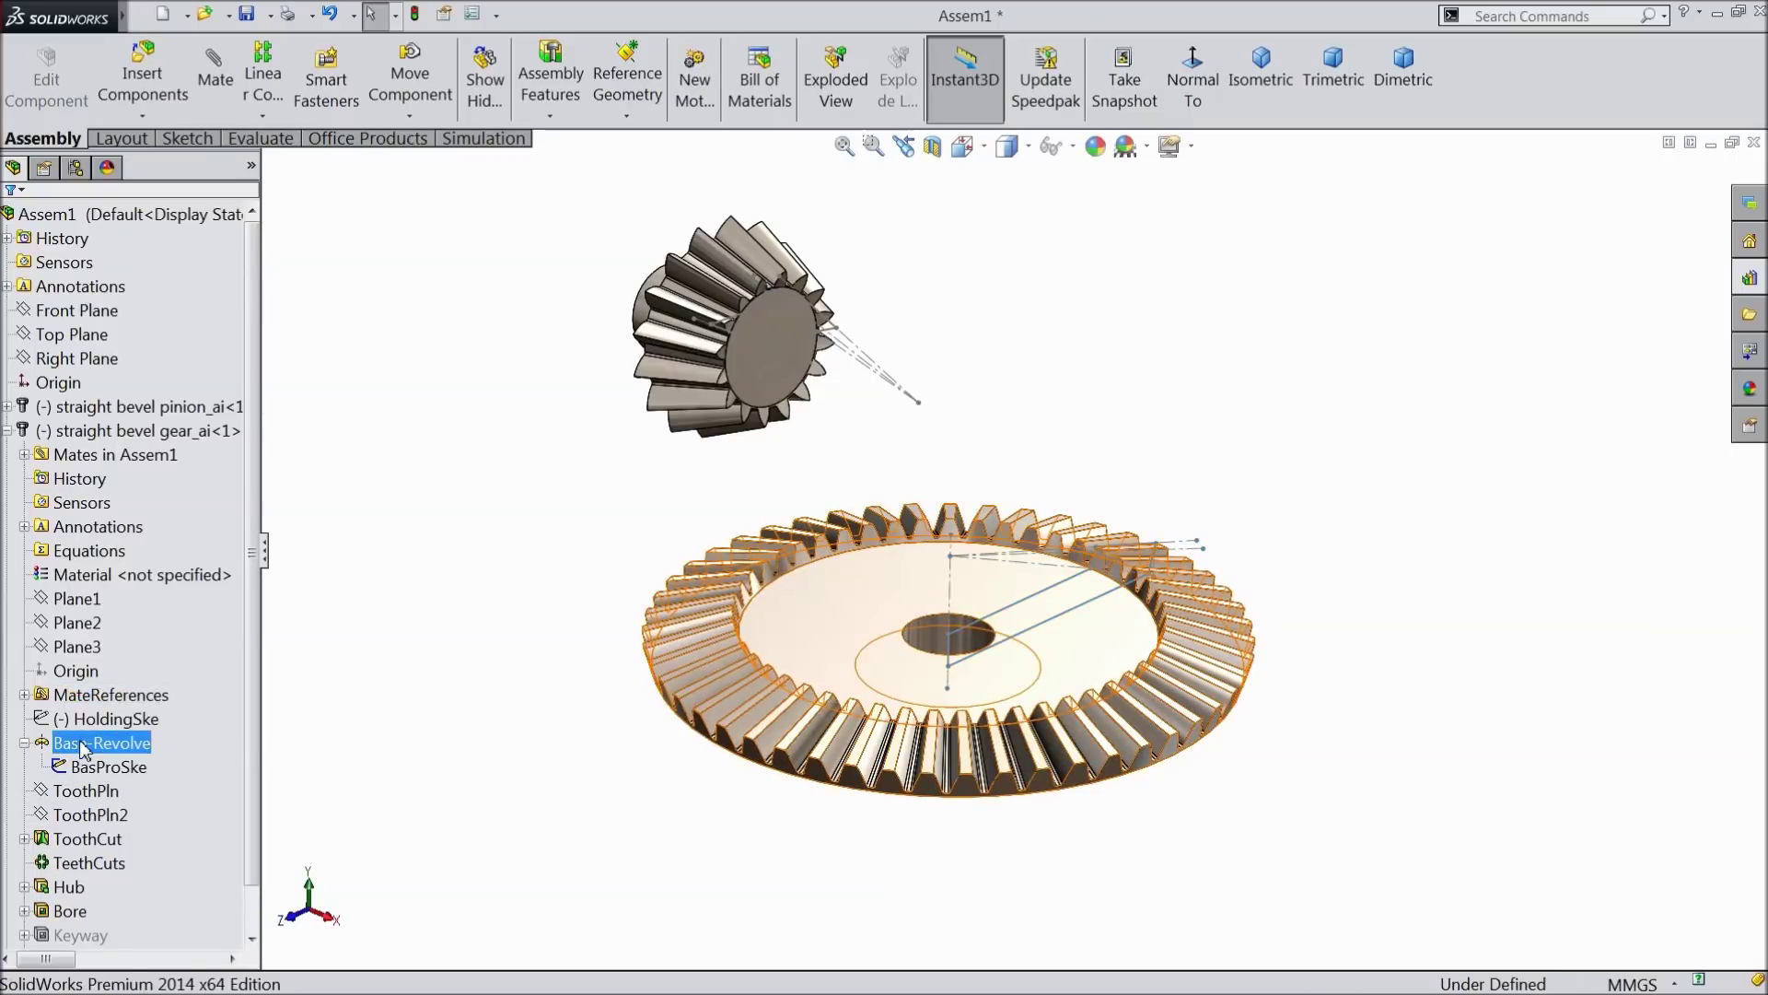
middle_click_drag(394, 645, 386, 614)
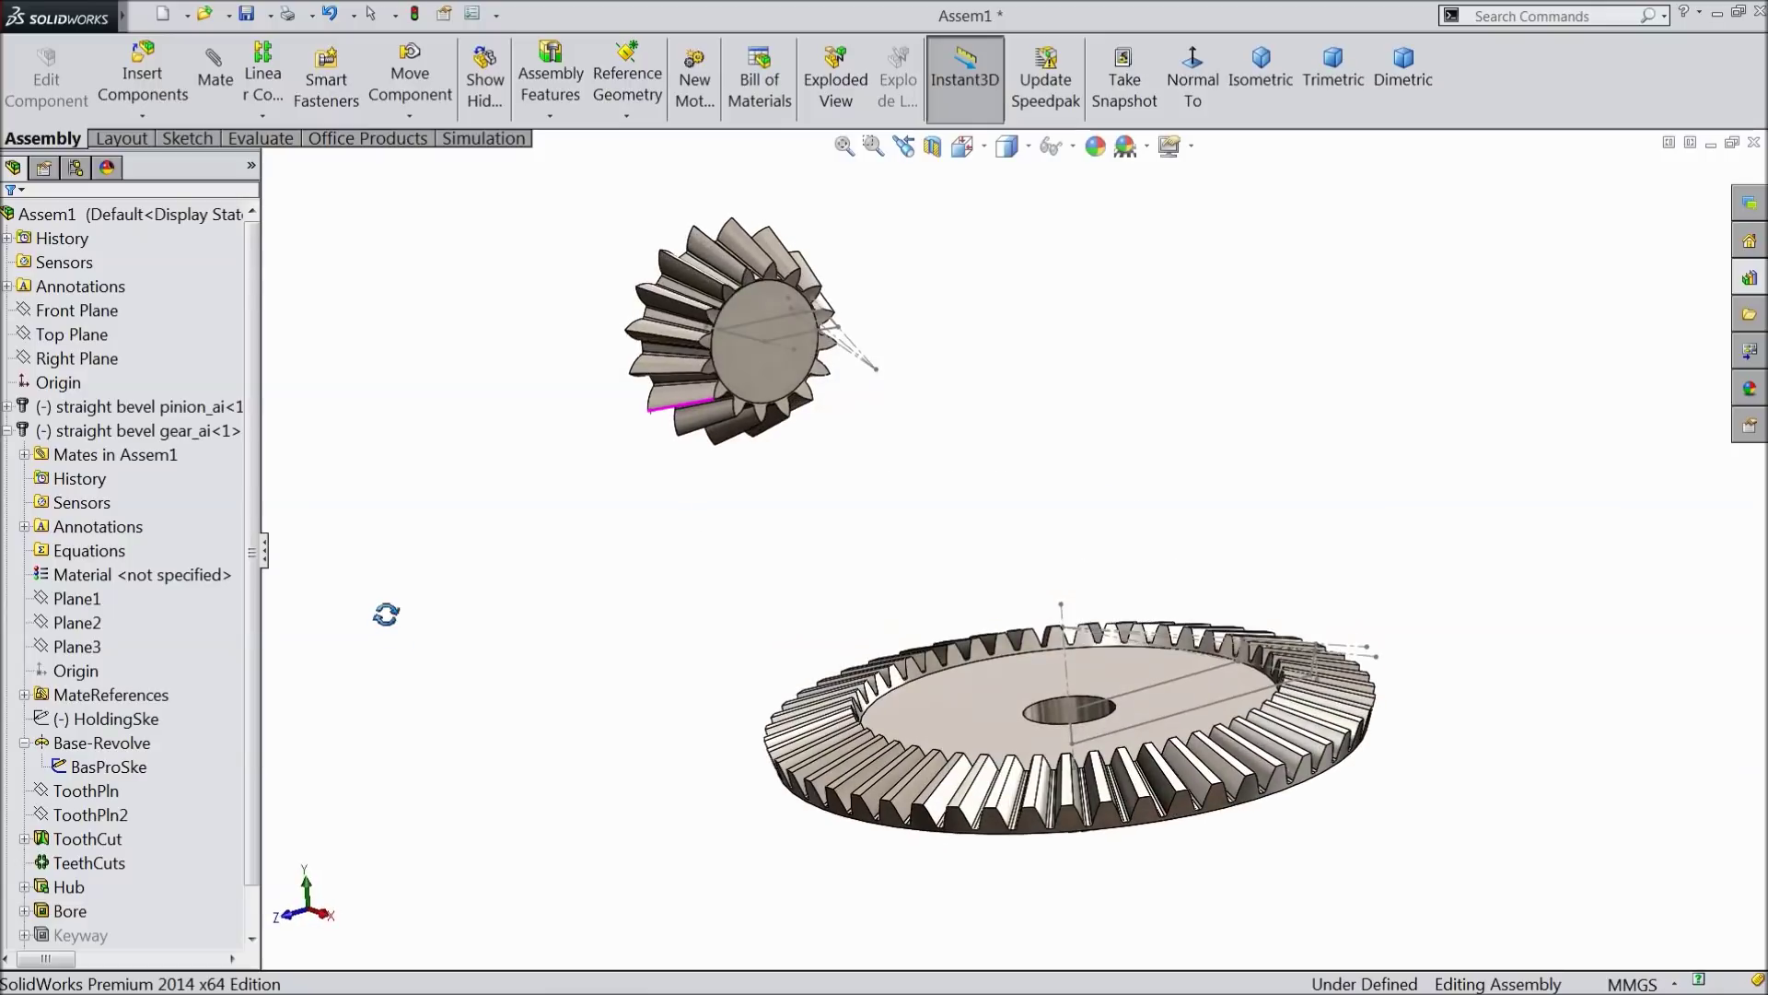
scroll(1041, 736, "up", 5)
middle_click_drag(1041, 737, 1079, 427)
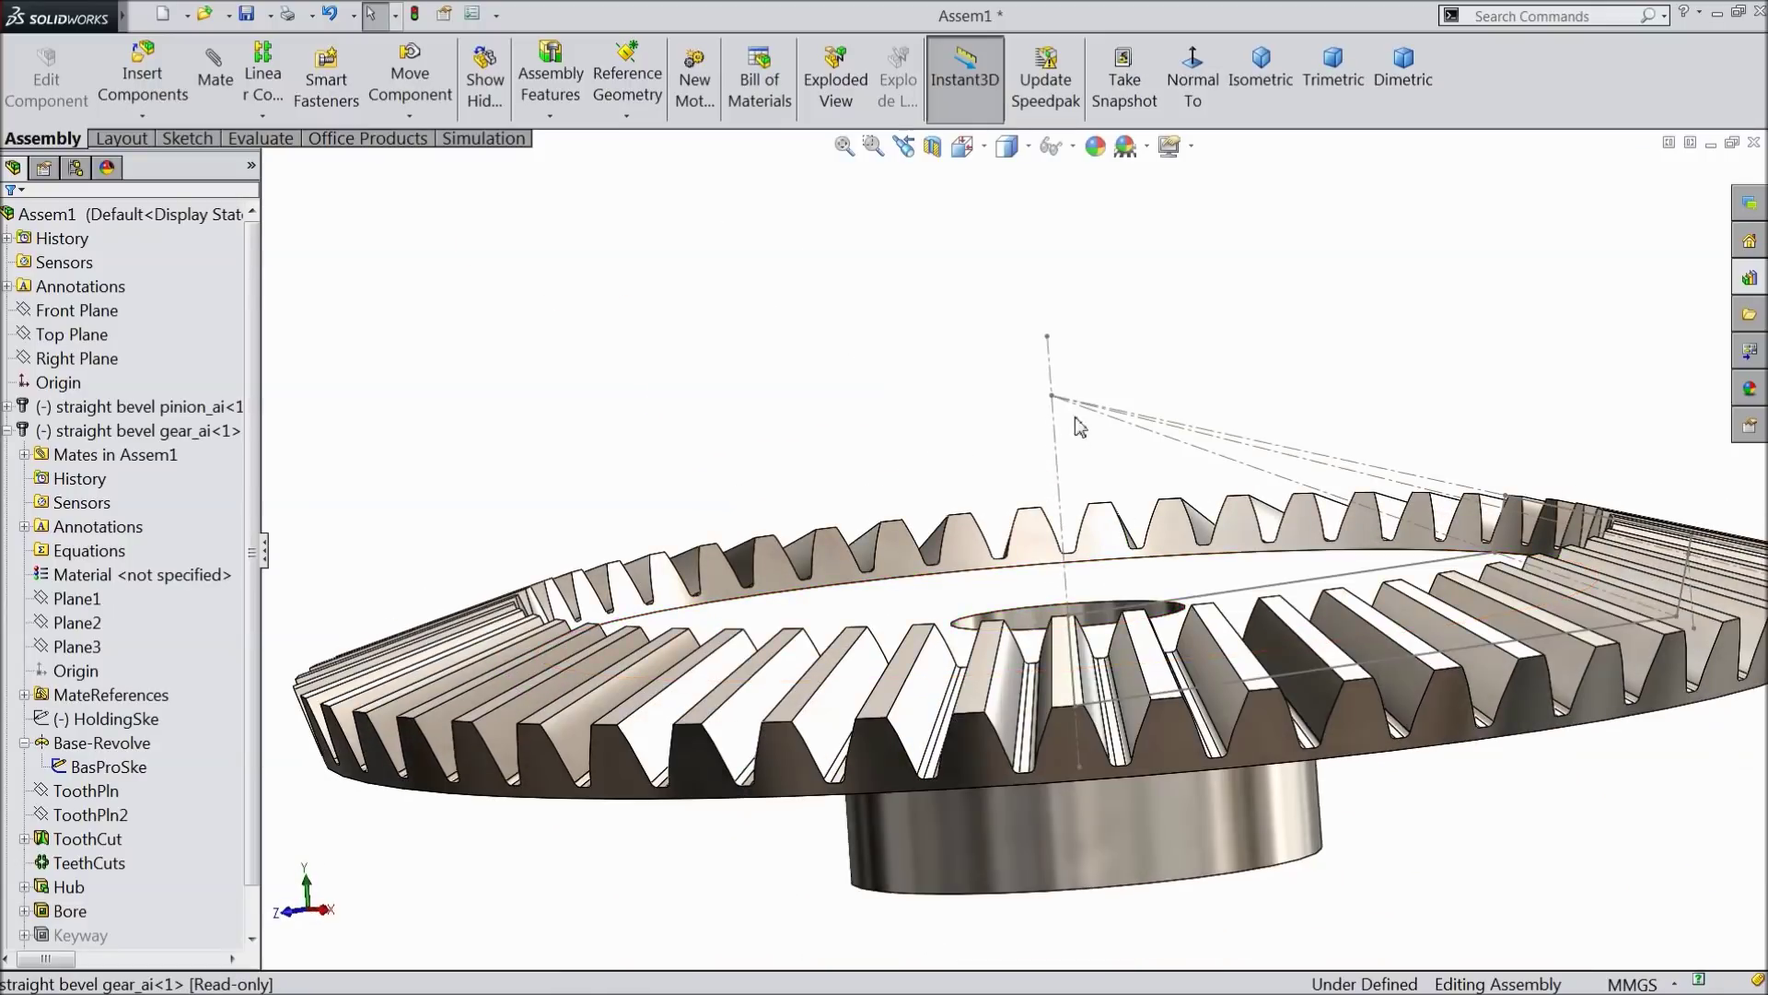
scroll(1120, 558, "down", 3)
middle_click_drag(1068, 497, 979, 411)
scroll(964, 462, "down", 3)
scroll(948, 387, "up", 4)
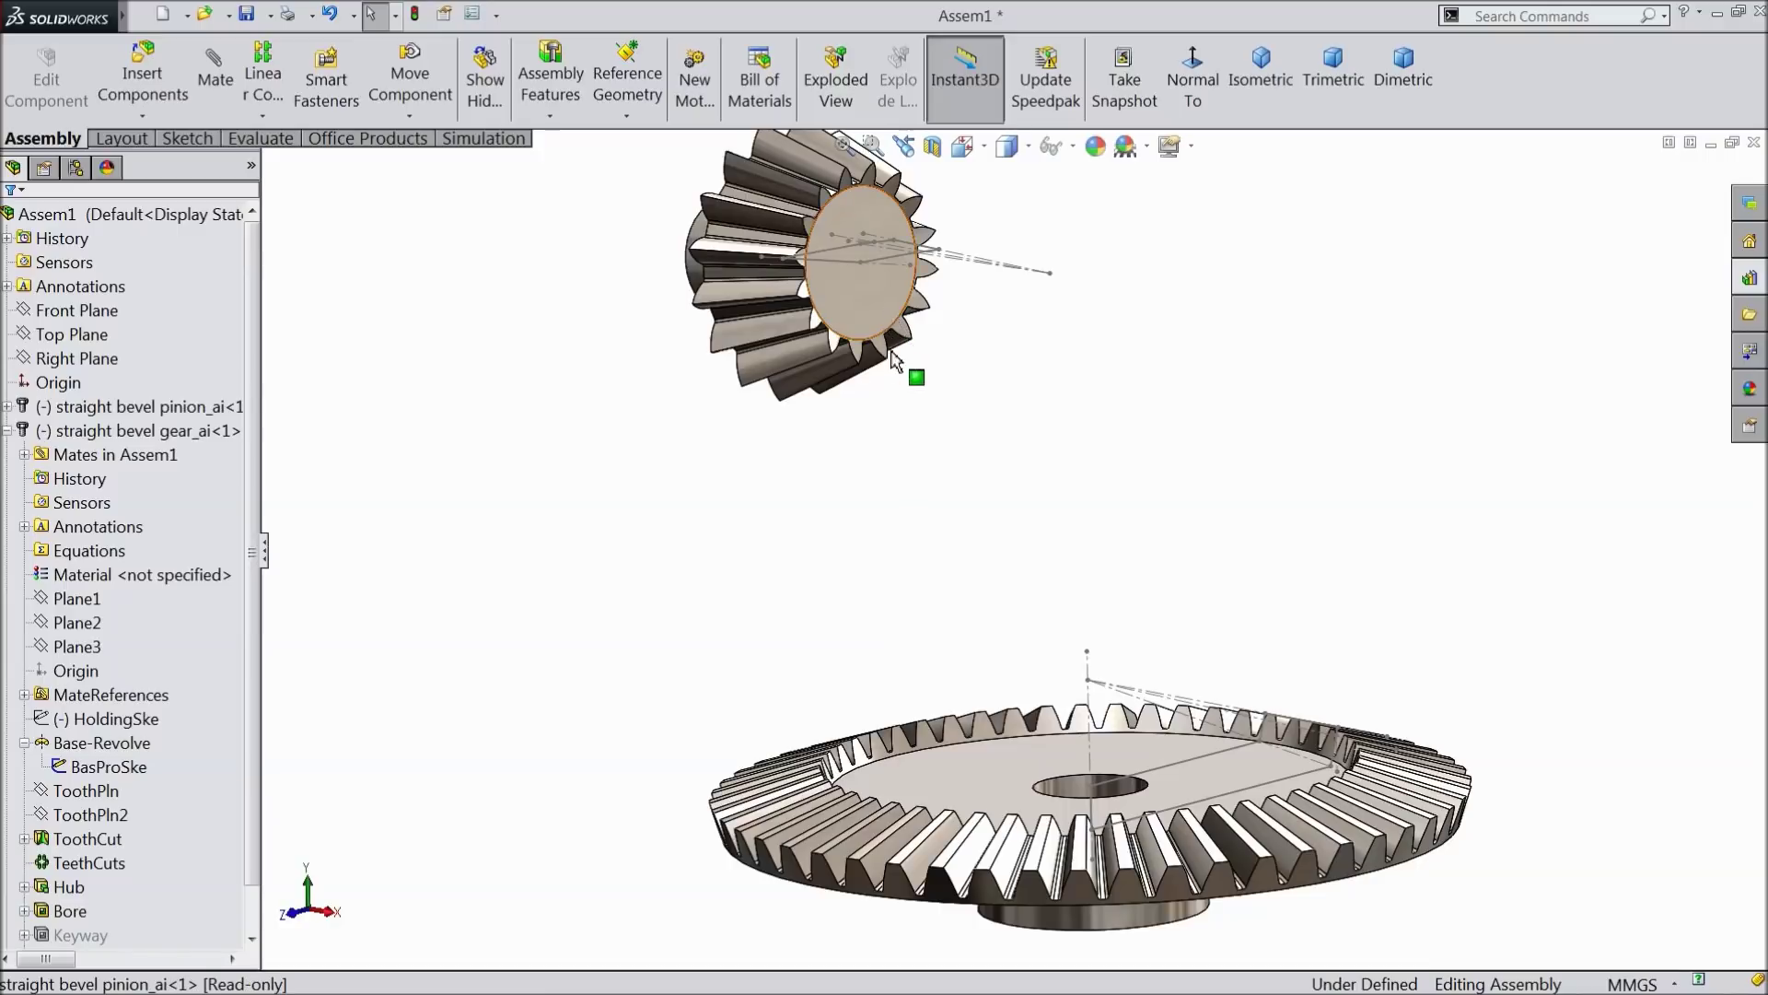
Step: Drag the pinion down closer to the ring gear and deselect it
left_click_drag(891, 362, 916, 645)
scroll(1114, 801, "down", 5)
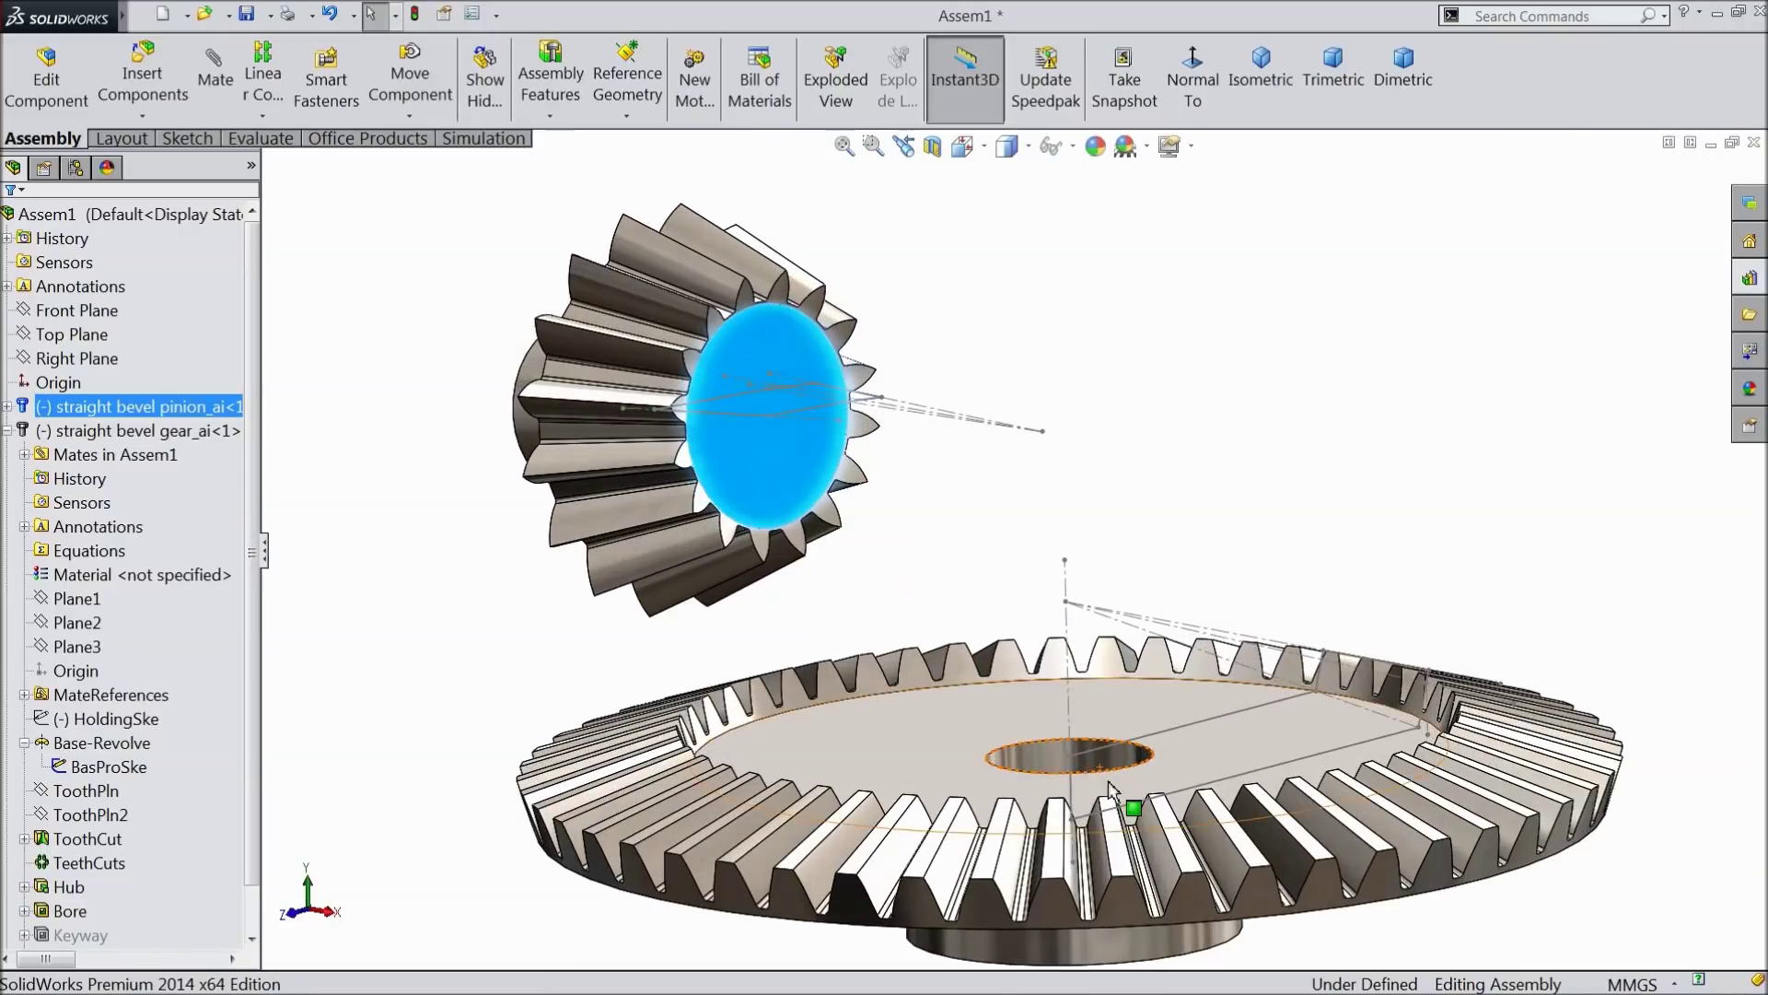
left_click(1115, 405)
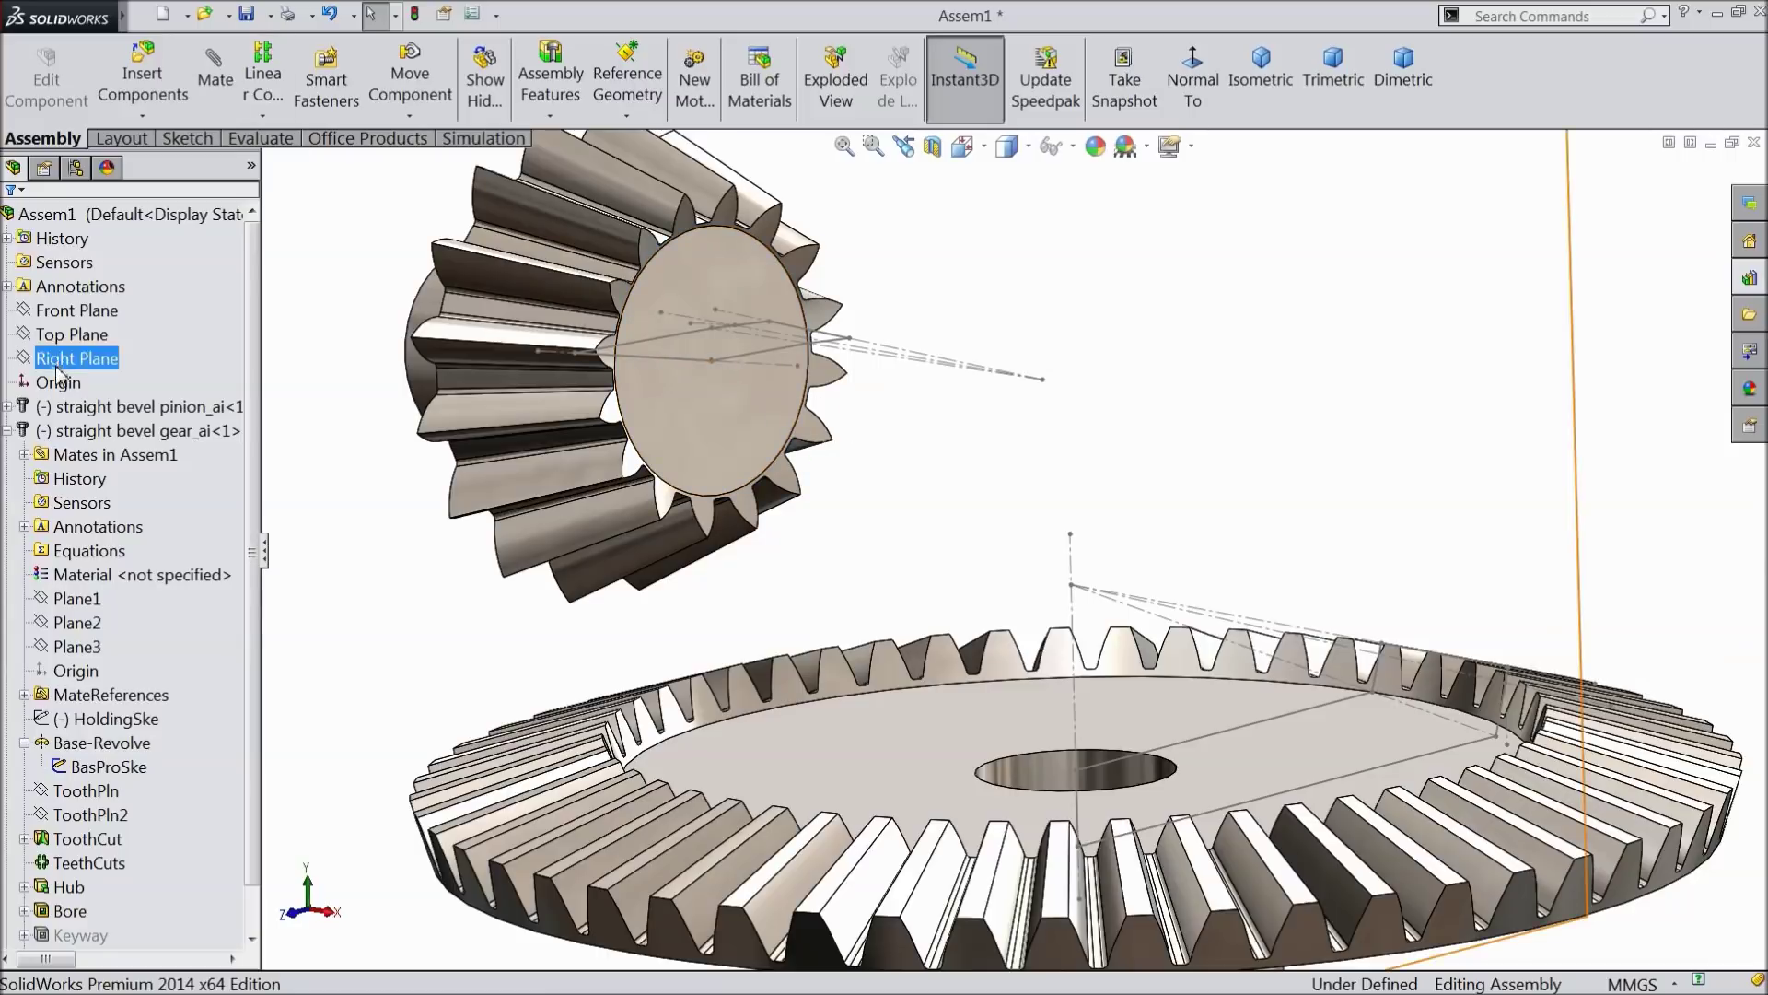
left_click(8, 430)
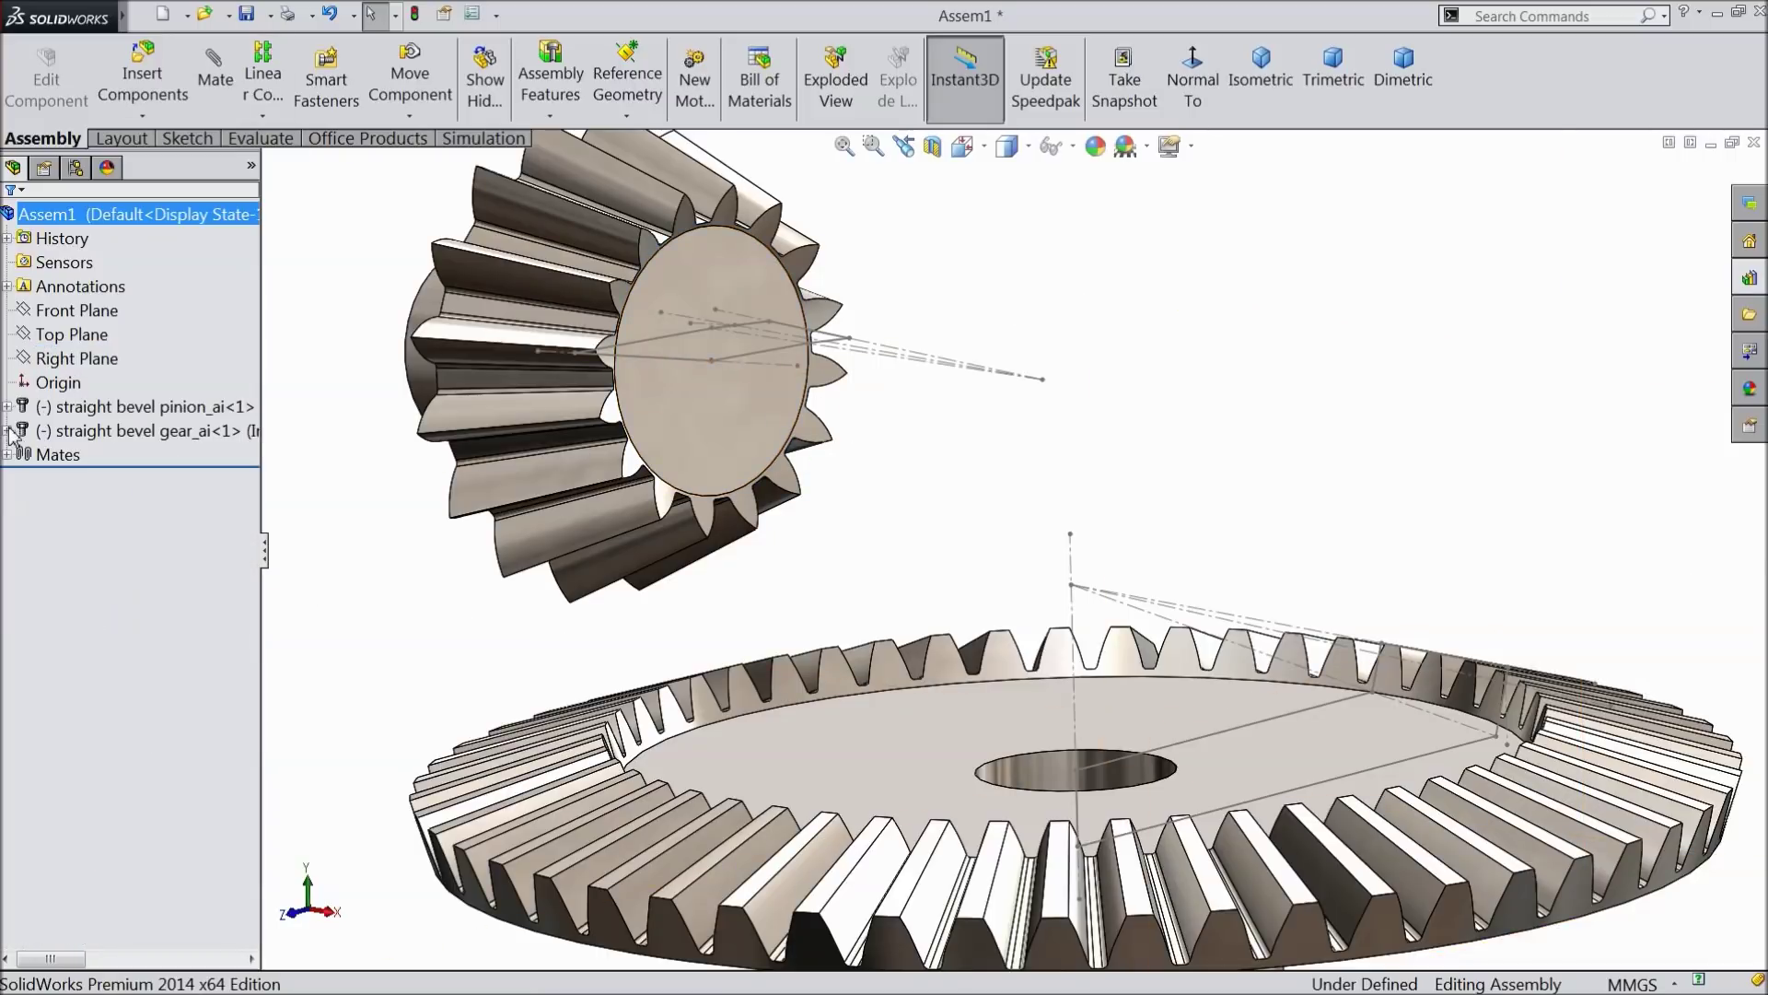
Step: Start a mate, then clear the mistaken pick of the pinion's Line31
left_click(216, 74)
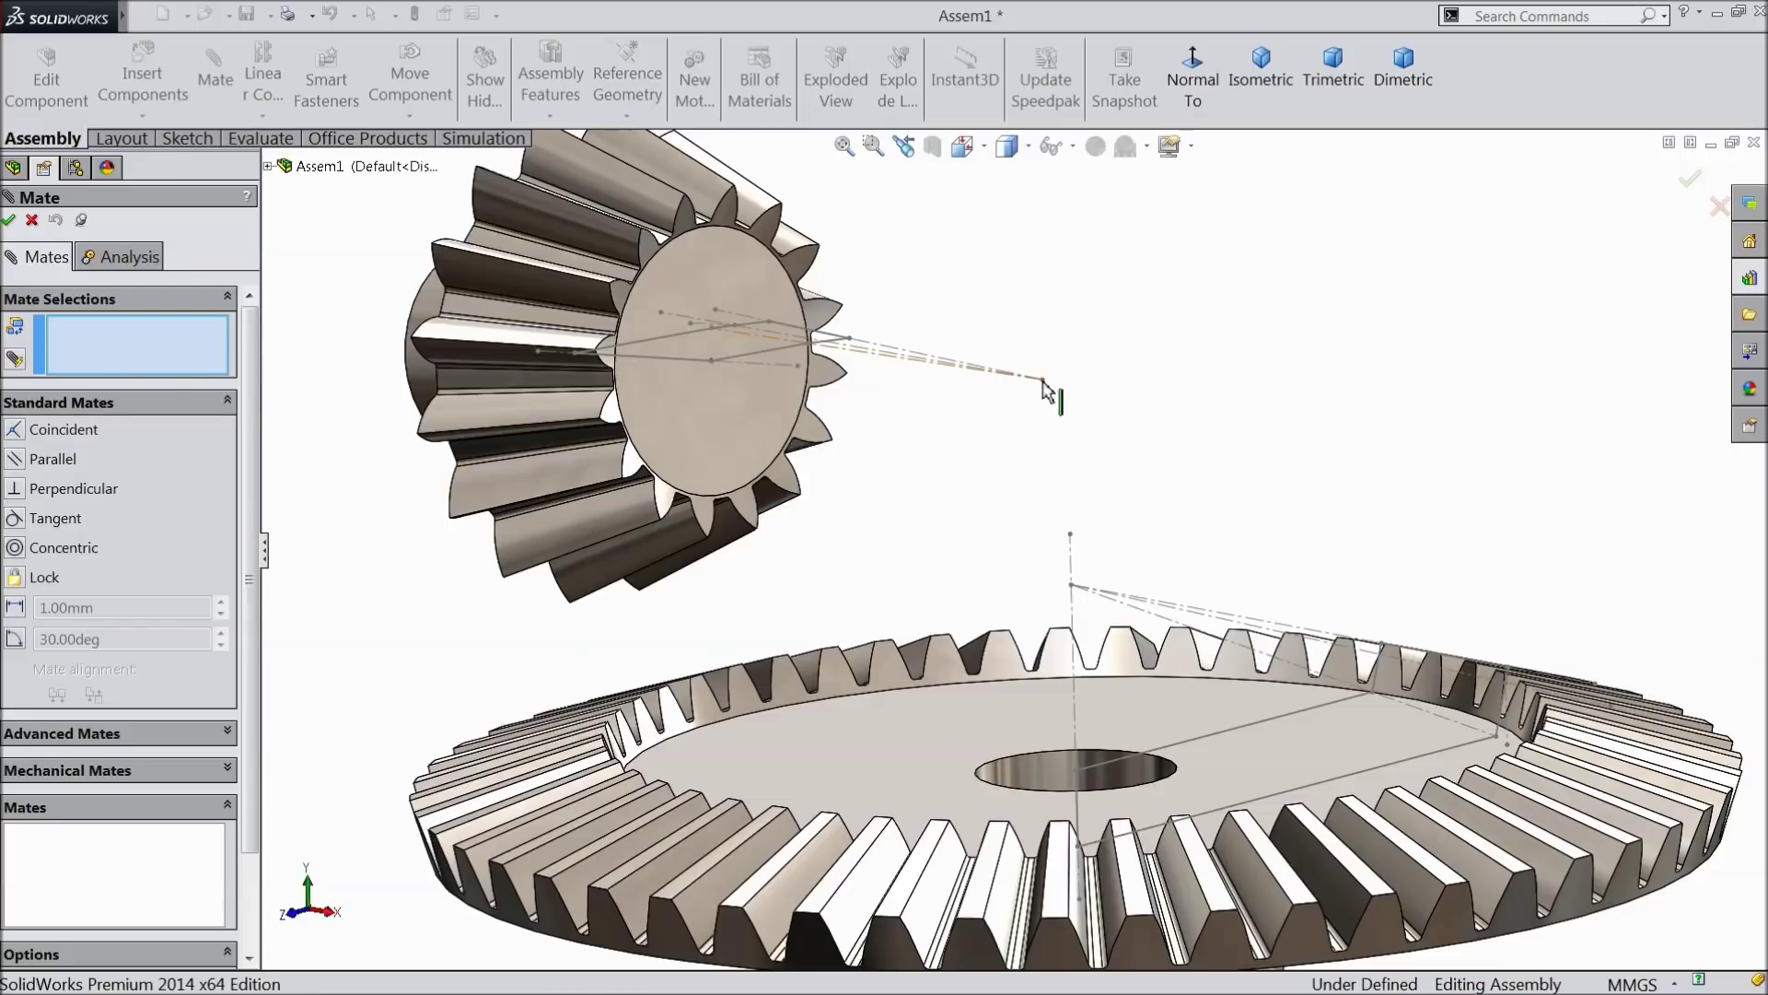
left_click(1045, 381)
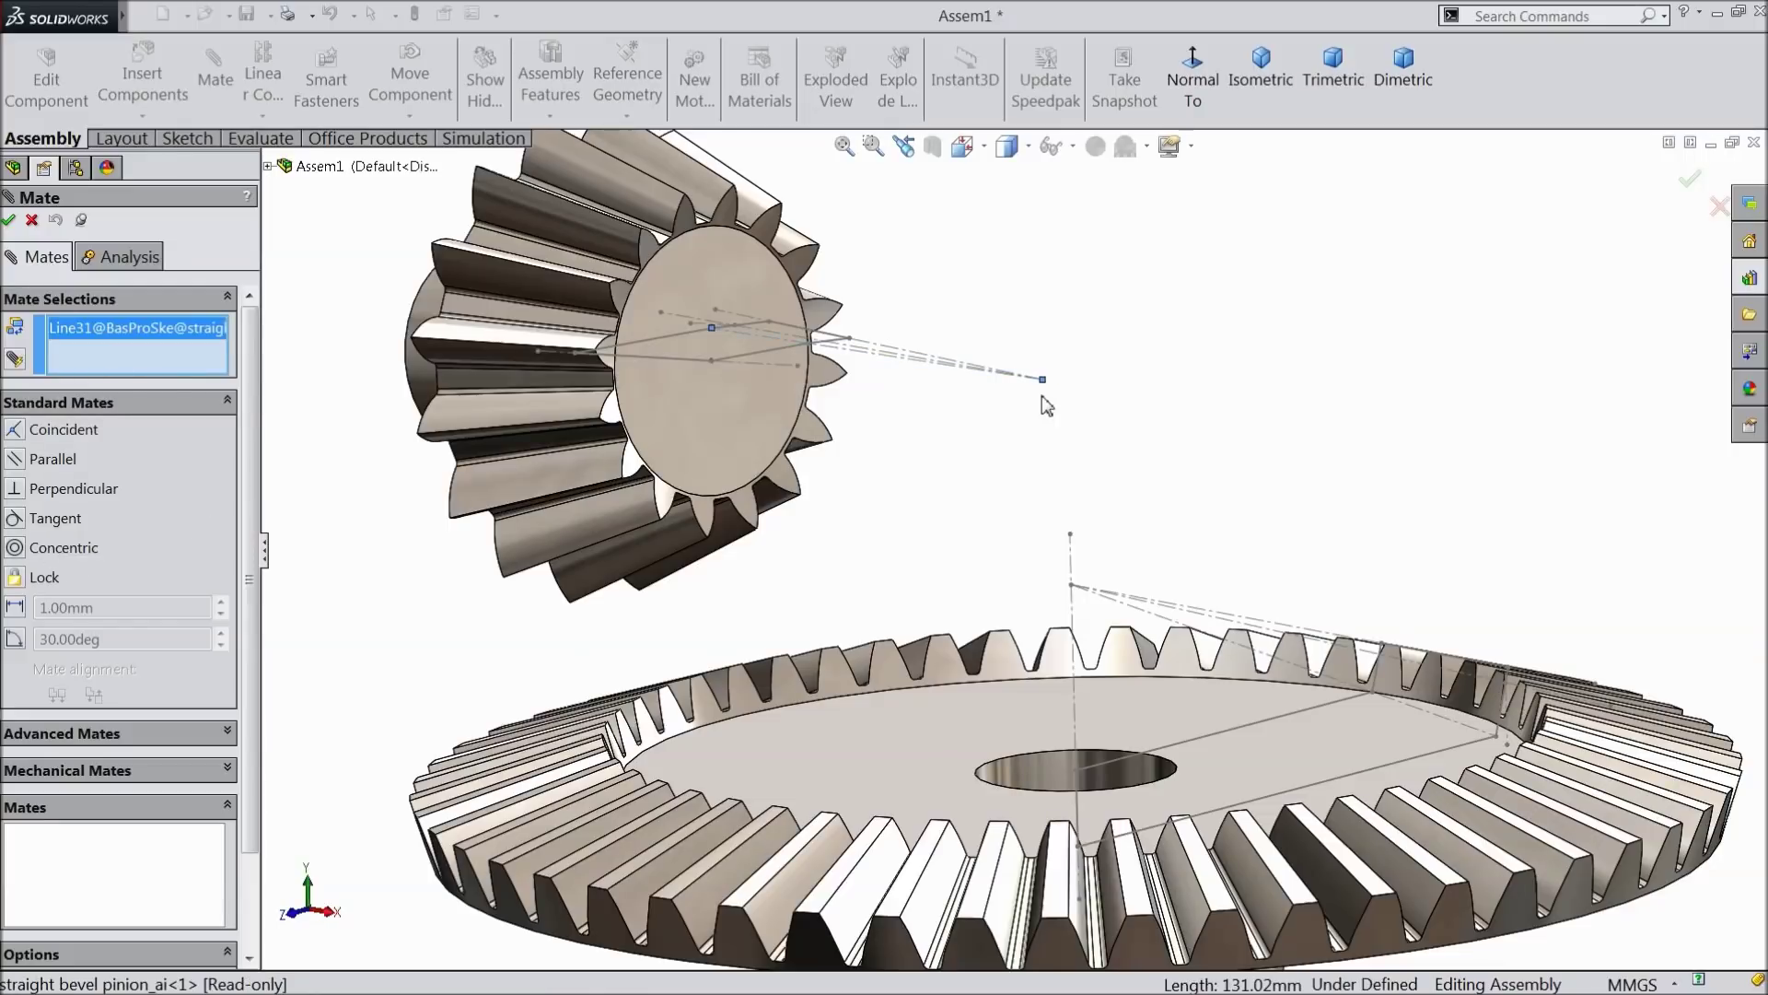
mouse_move(1062, 396)
middle_mouse_down()
mouse_move(1071, 430)
mouse_move(1066, 414)
middle_mouse_up()
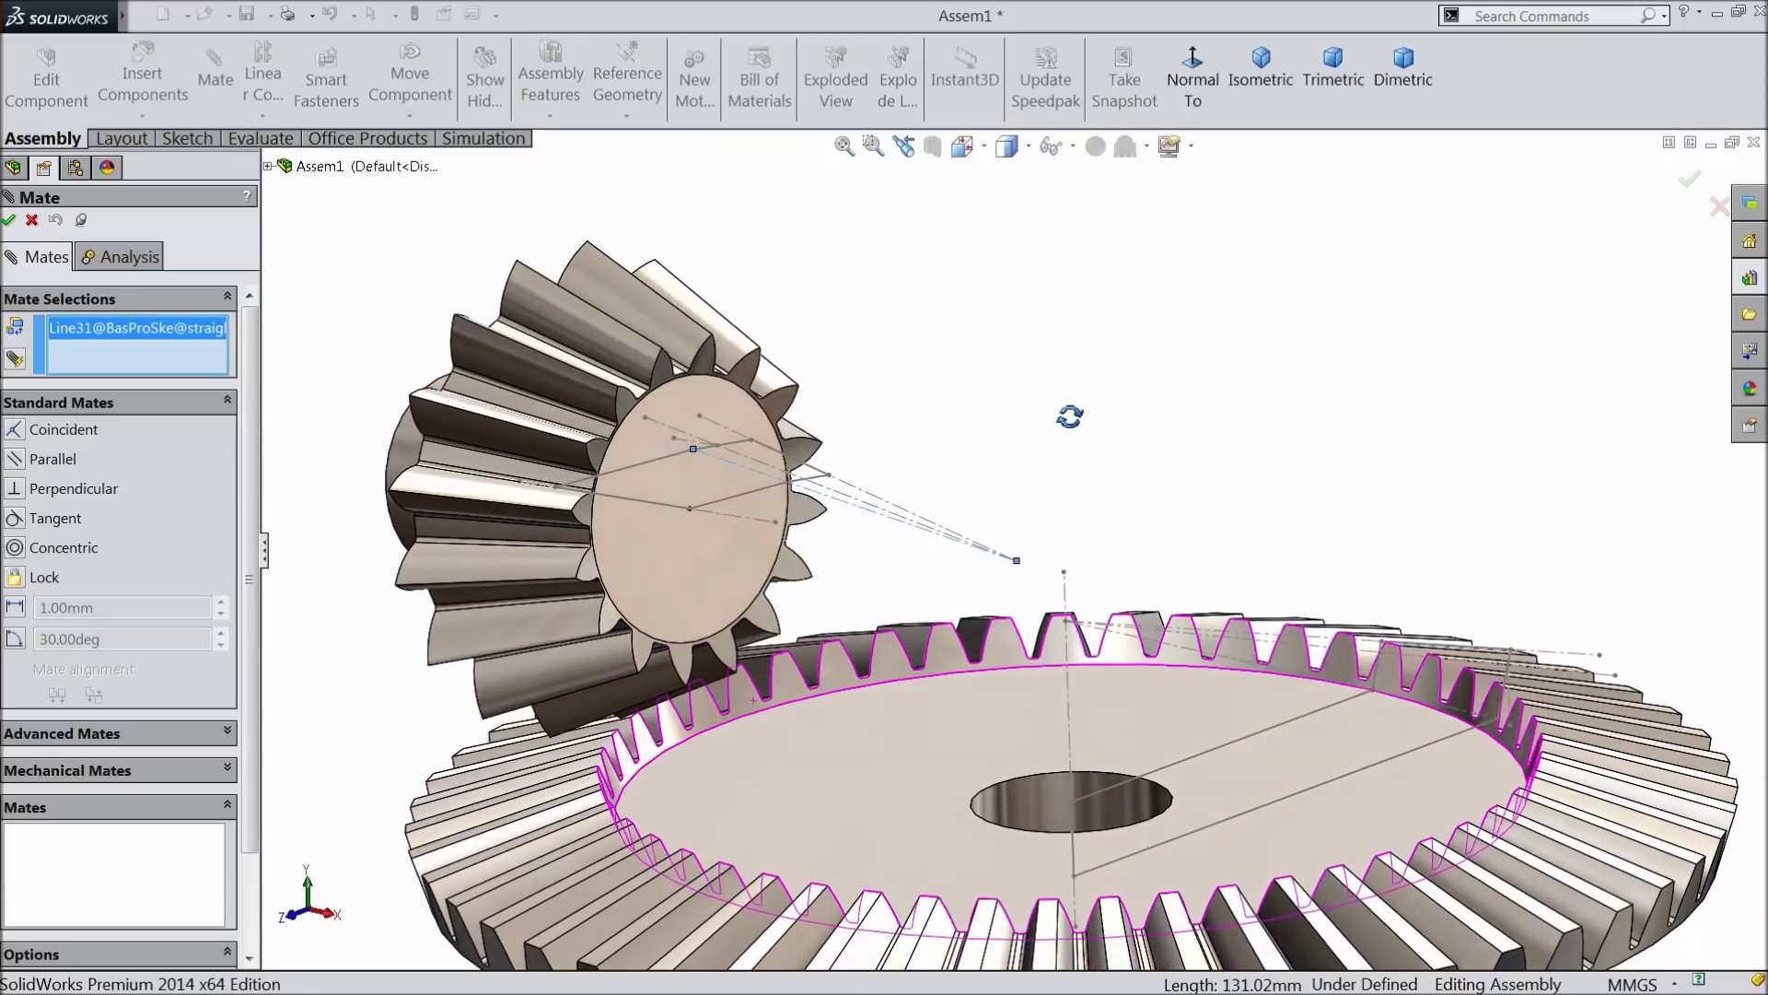
right_click(148, 350)
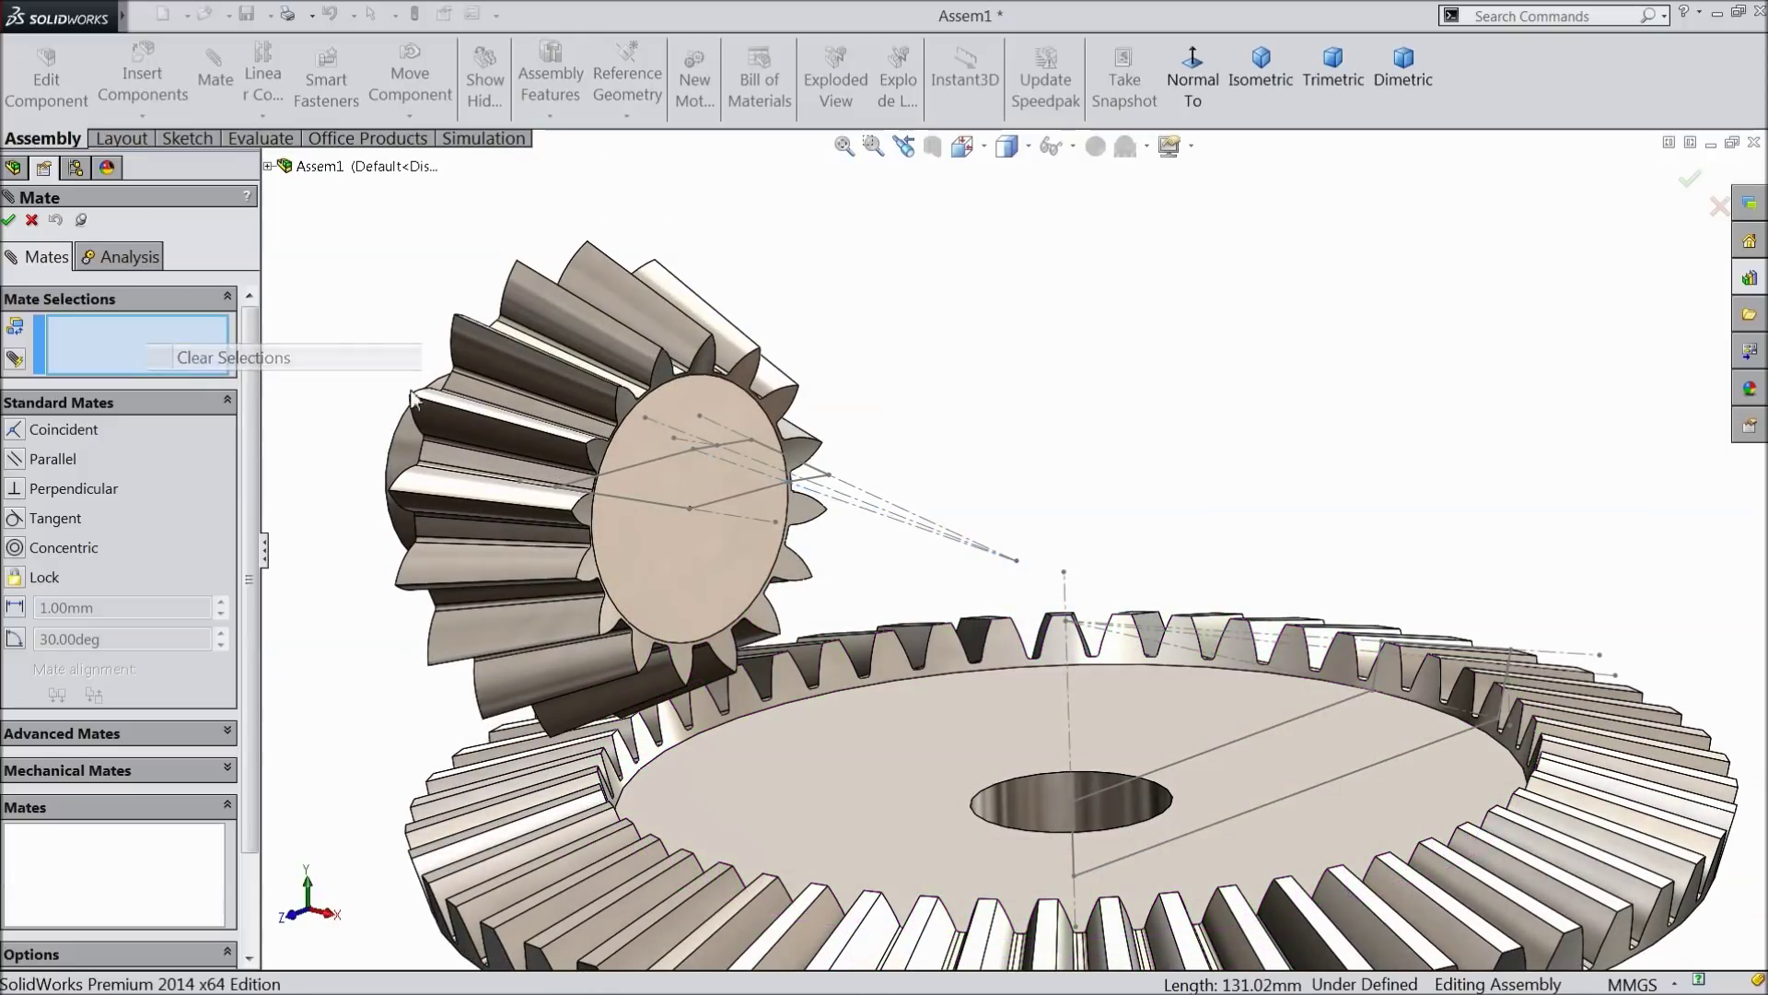
left_click(204, 368)
scroll(990, 501, "up", 3)
middle_click_drag(990, 501, 996, 558)
scroll(983, 727, "down", 5)
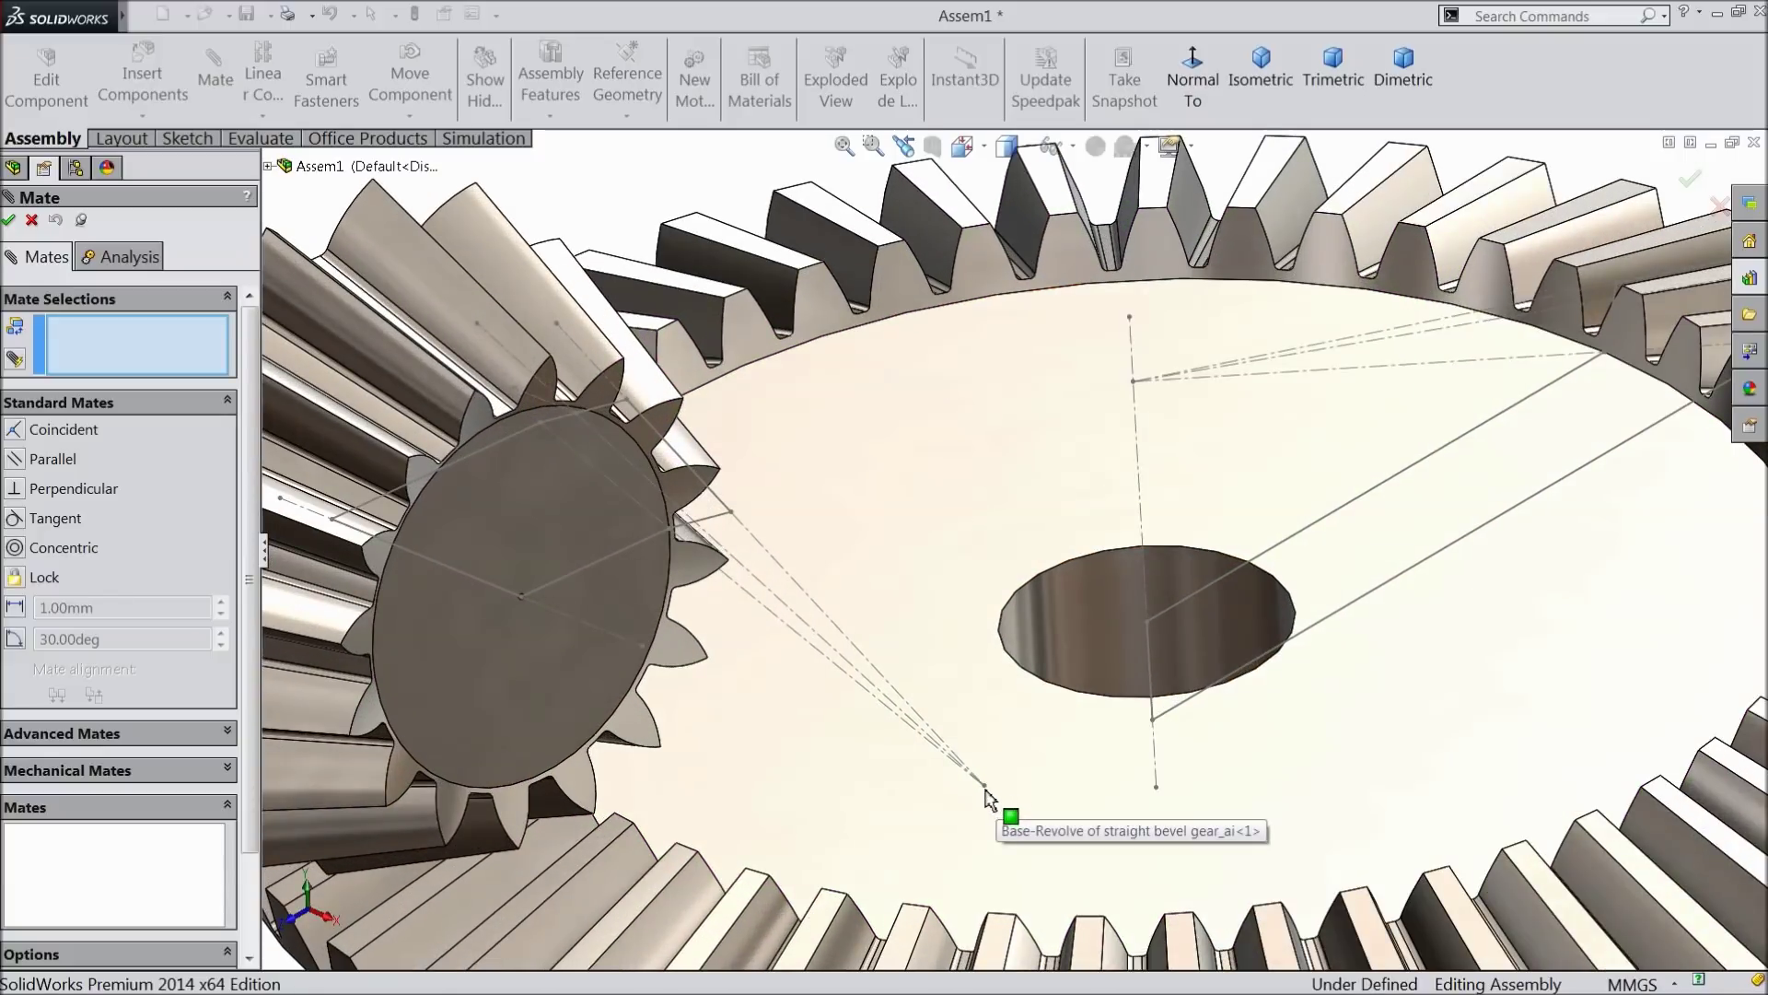
Step: Make the pinion's Point51 coincident with the gear sketch's apex point
left_click(984, 785)
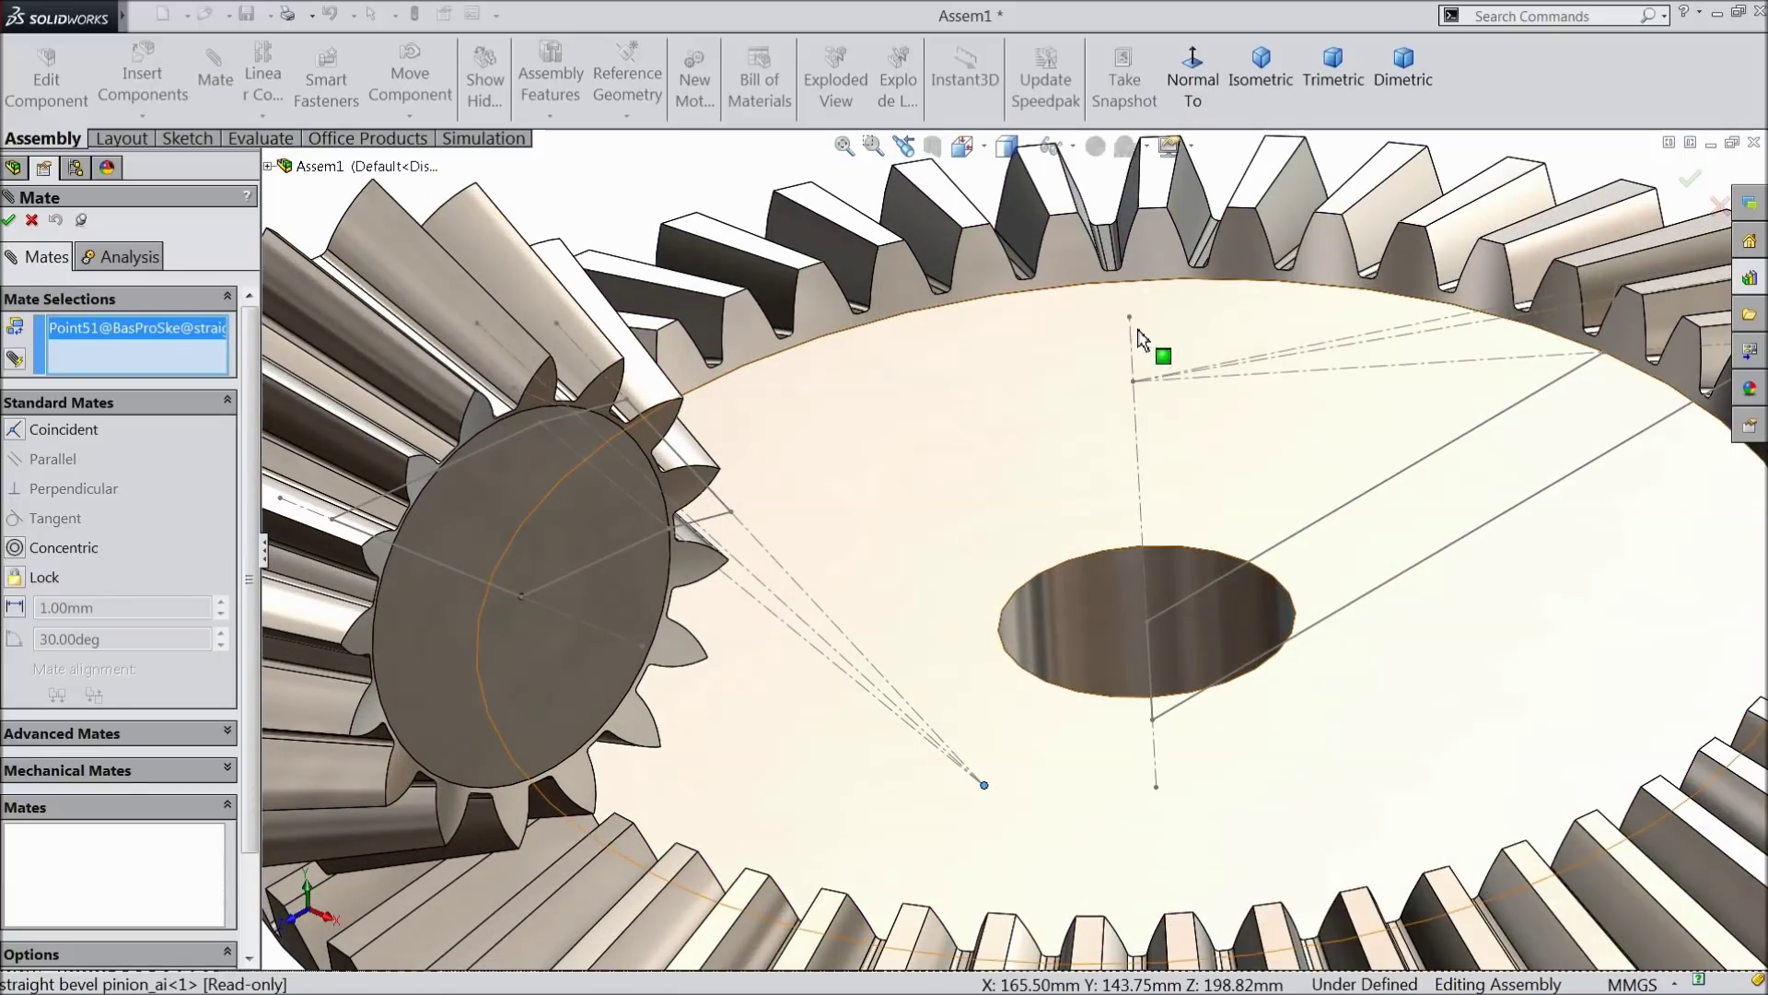
left_click(1132, 380)
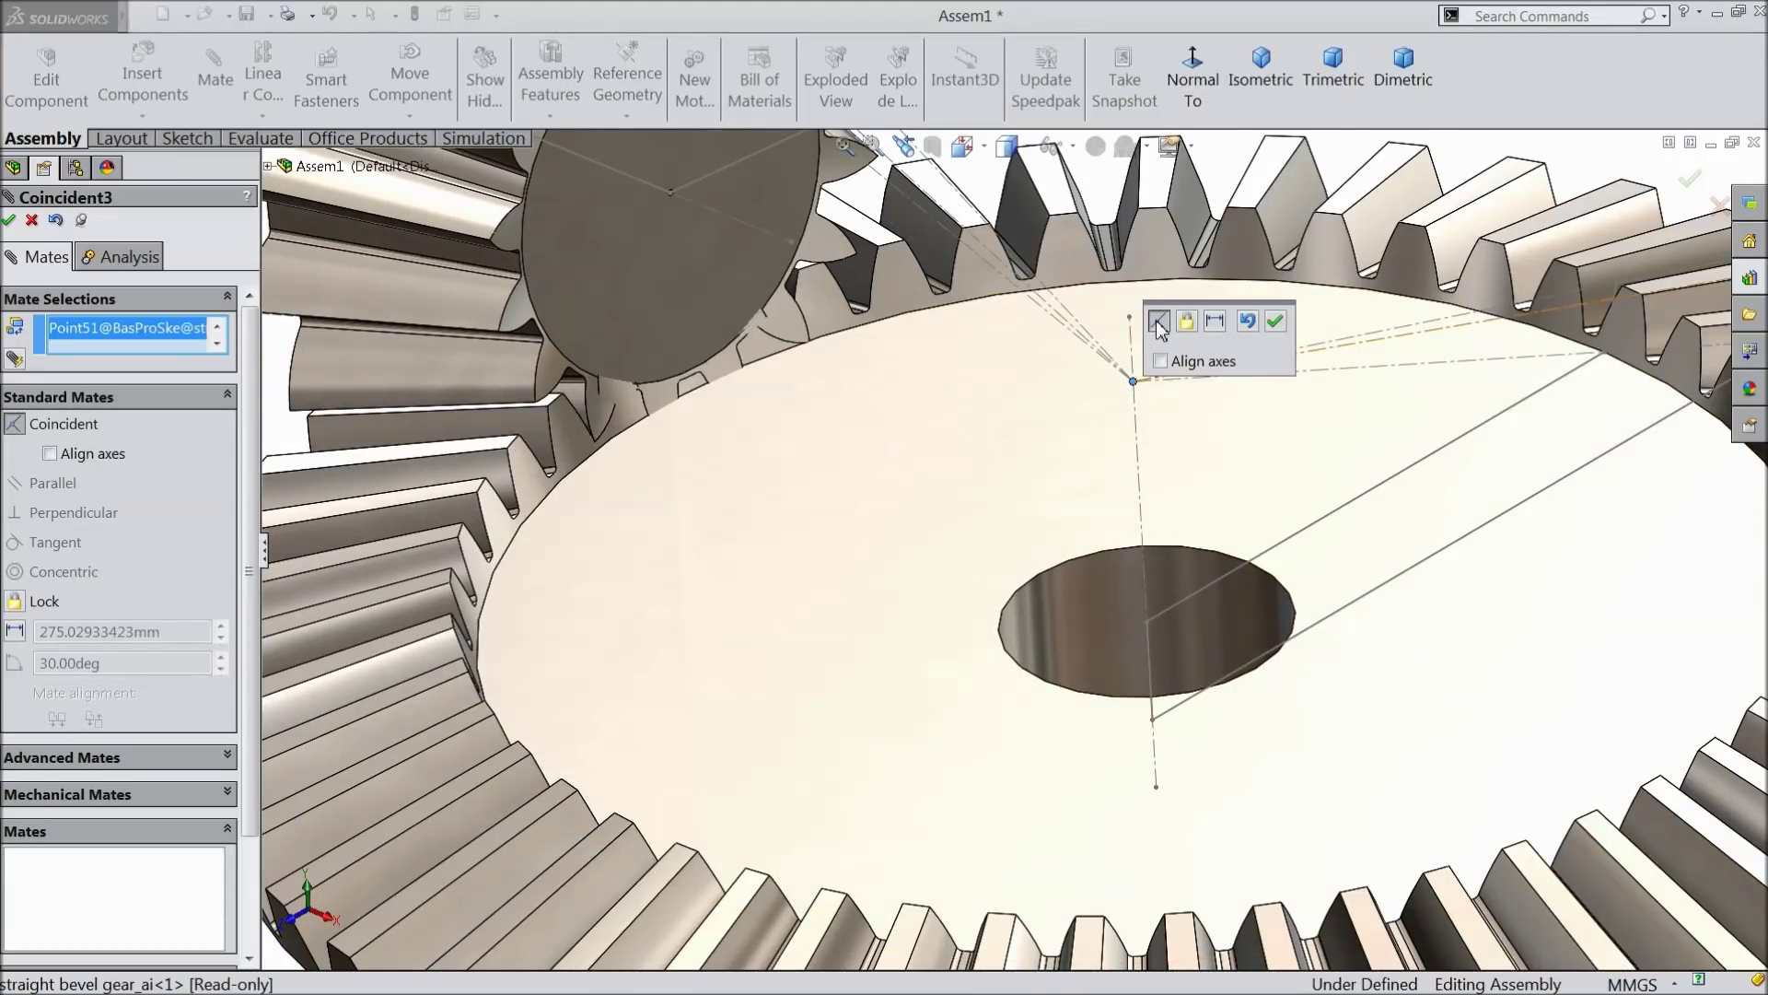
left_click(1275, 322)
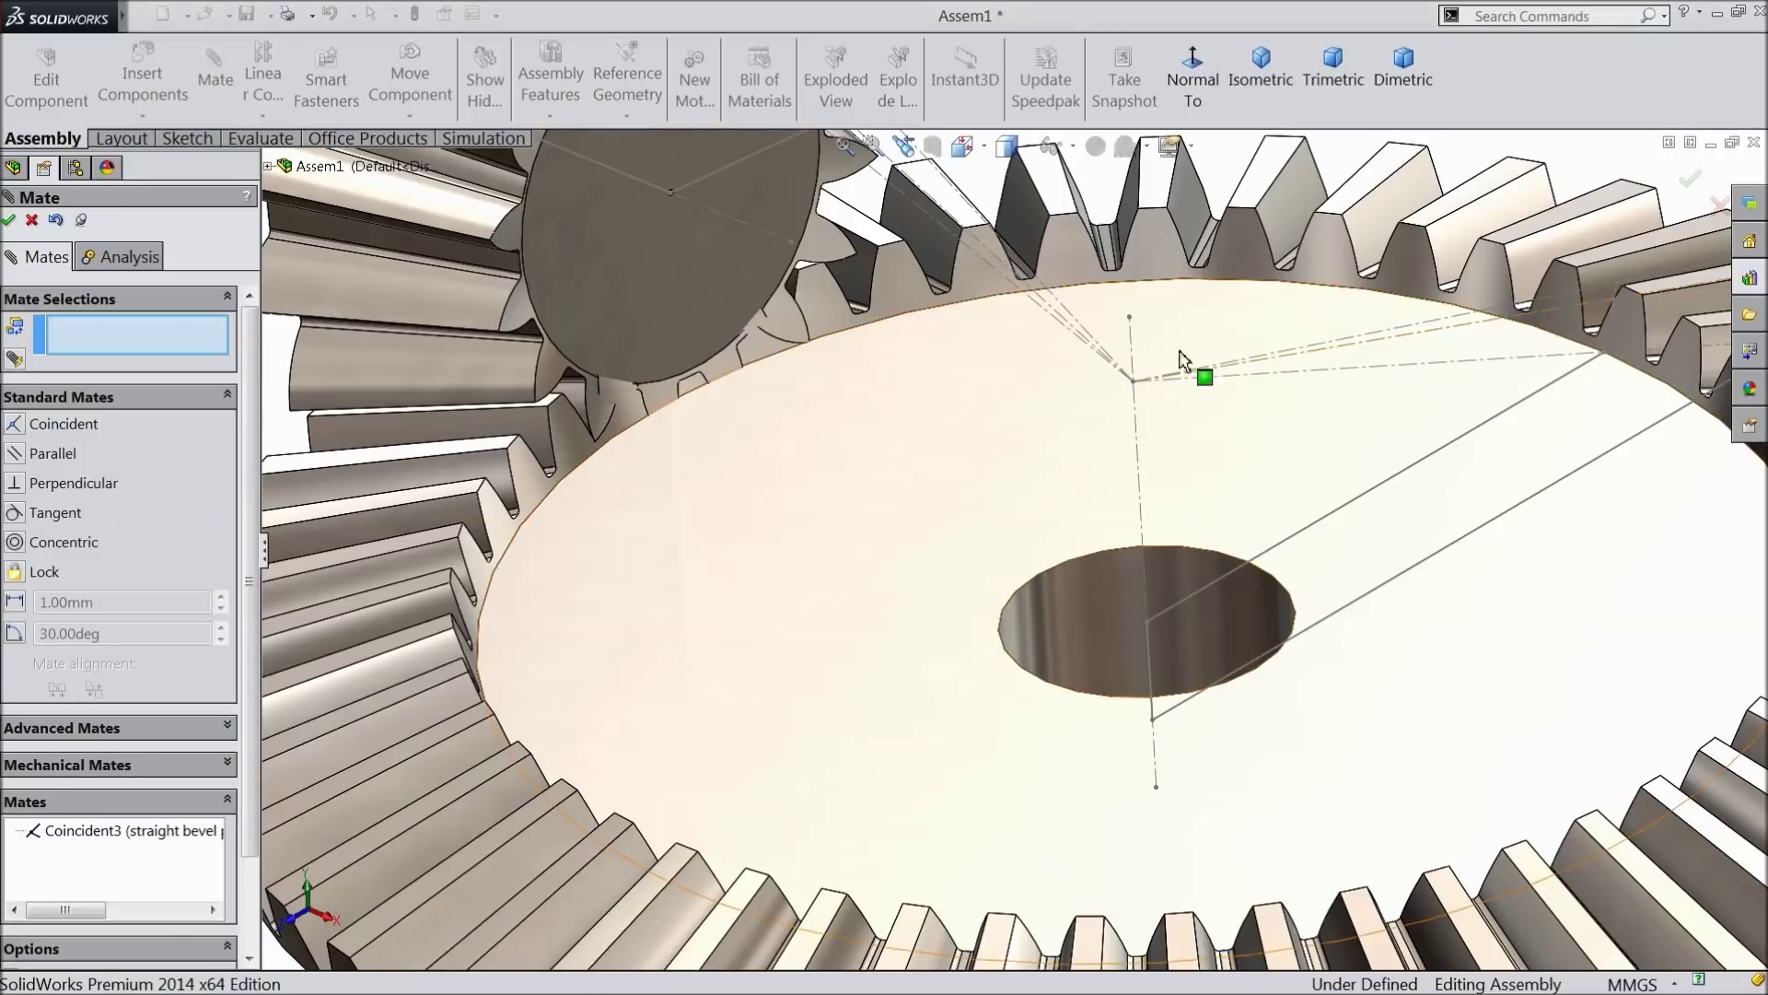
scroll(1057, 434, "up", 8)
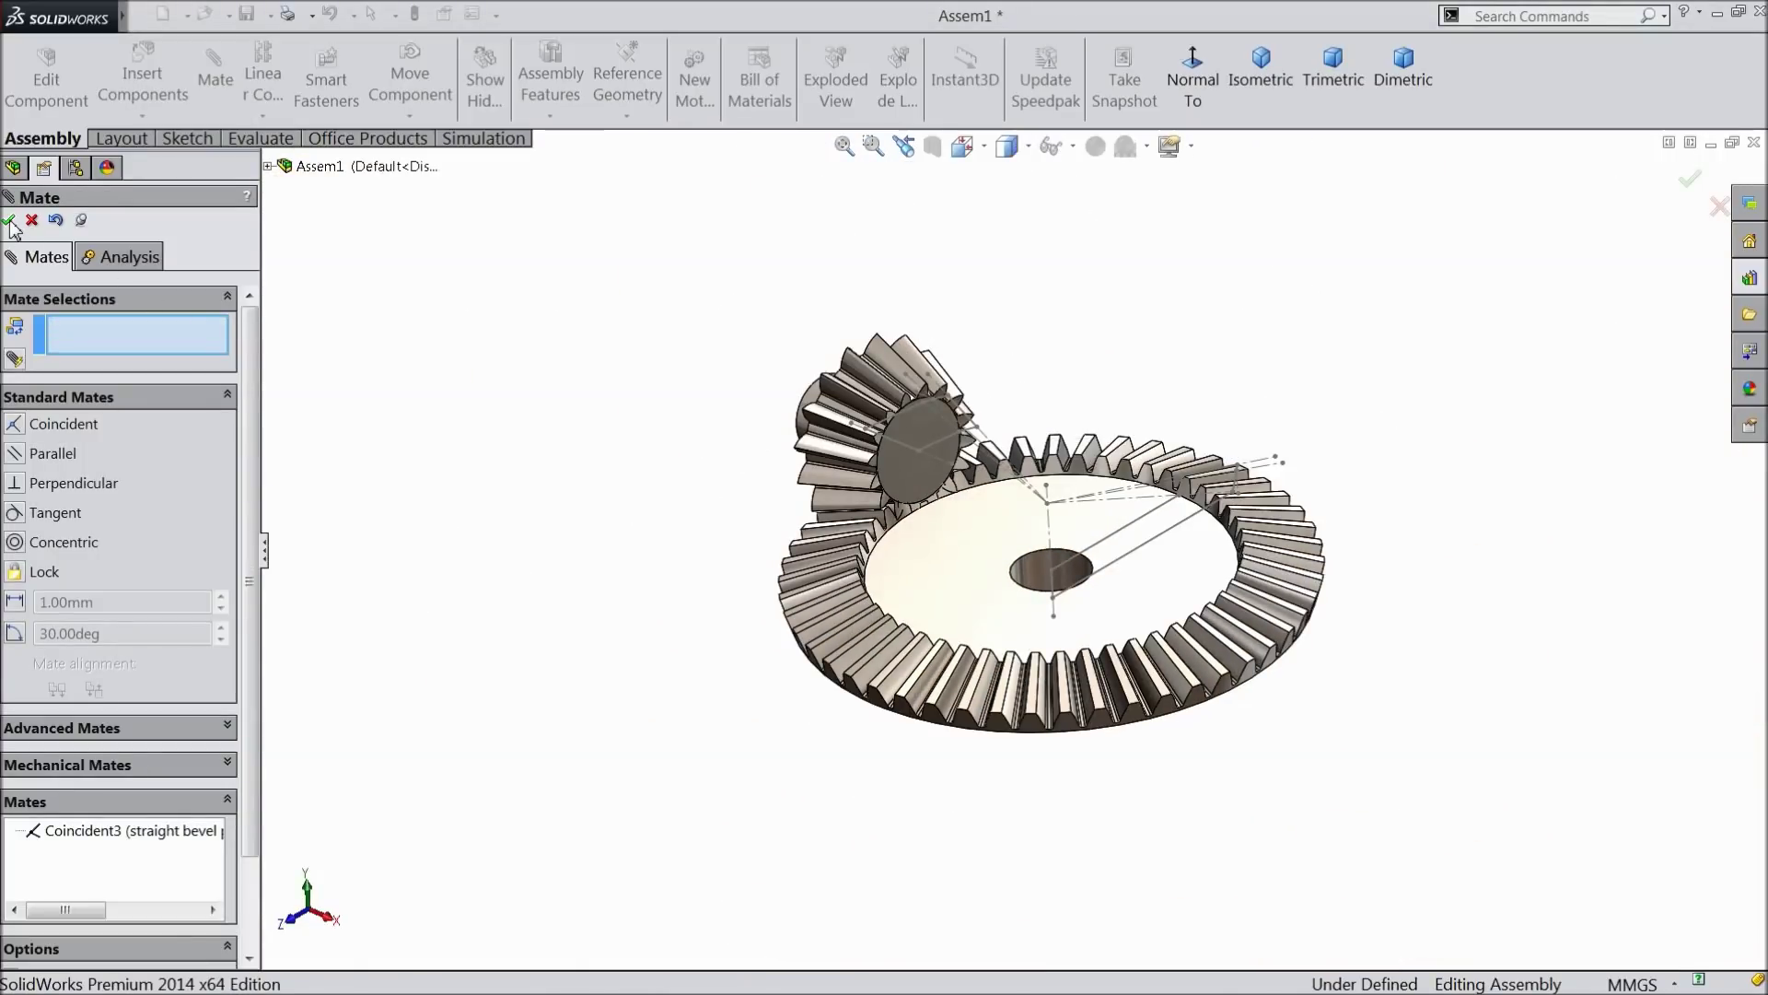
left_click(9, 219)
scroll(824, 496, "down", 2)
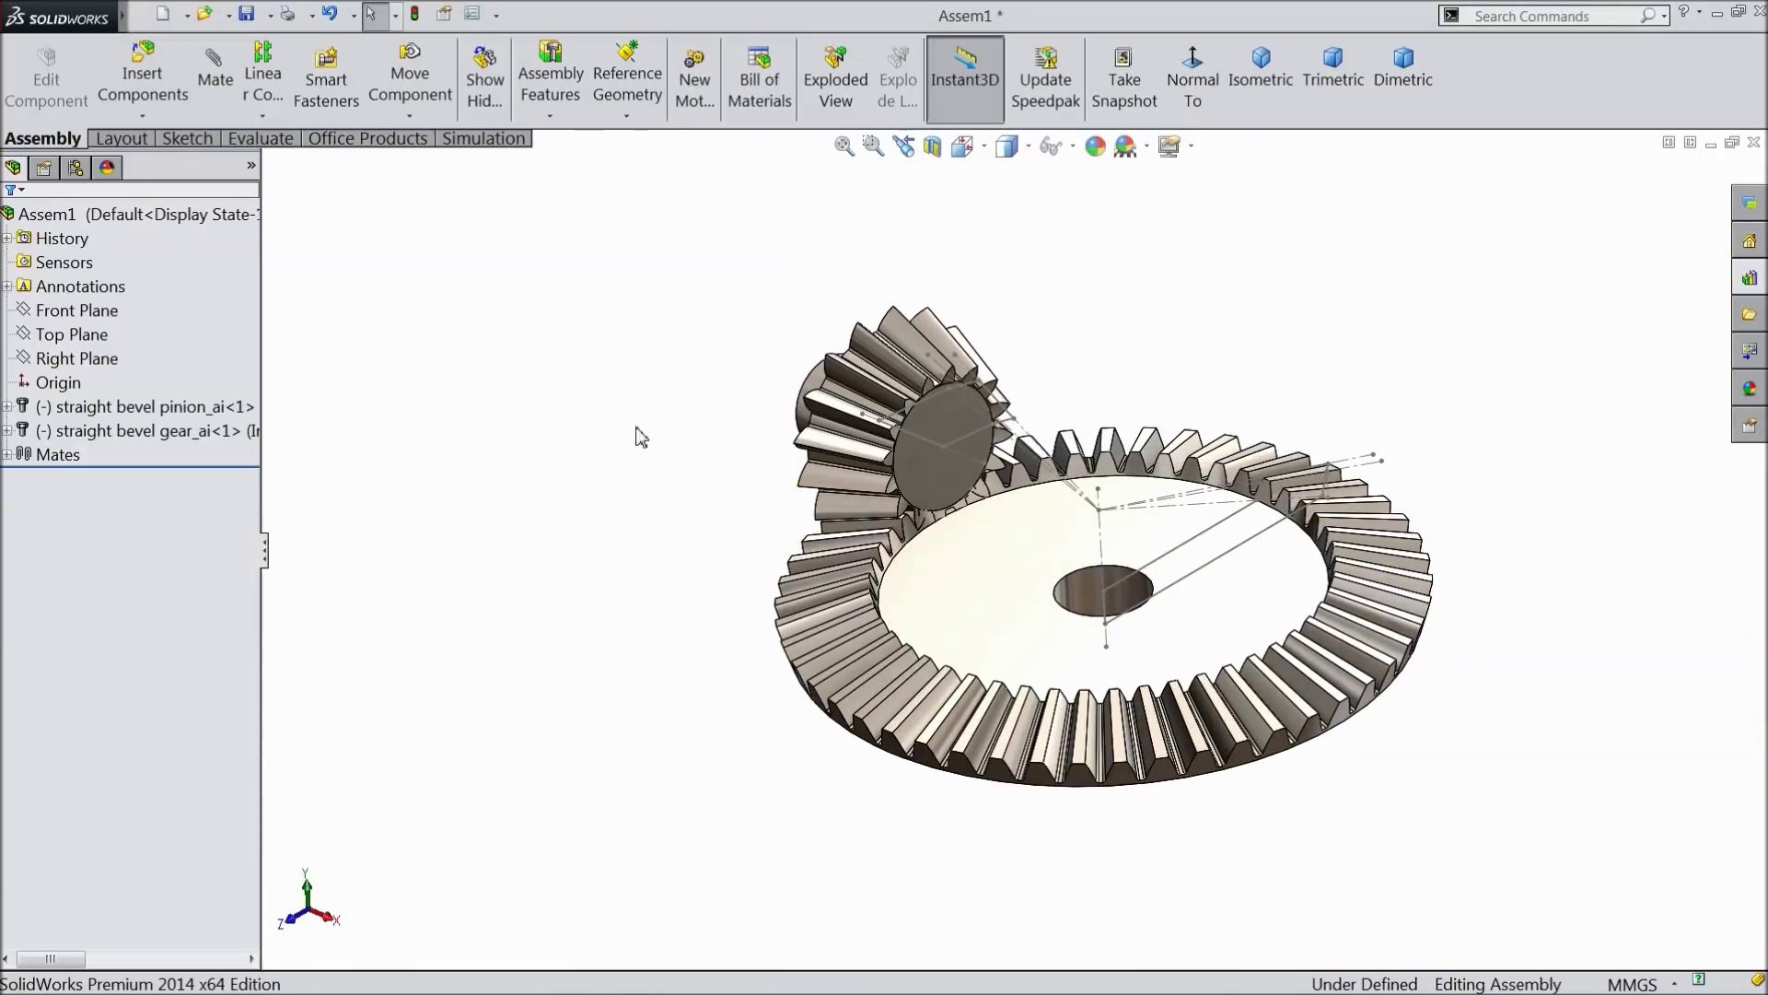
Step: Hide the BasProSke profile sketches of both the ring gear and the pinion
scroll(1179, 589, "down", 3)
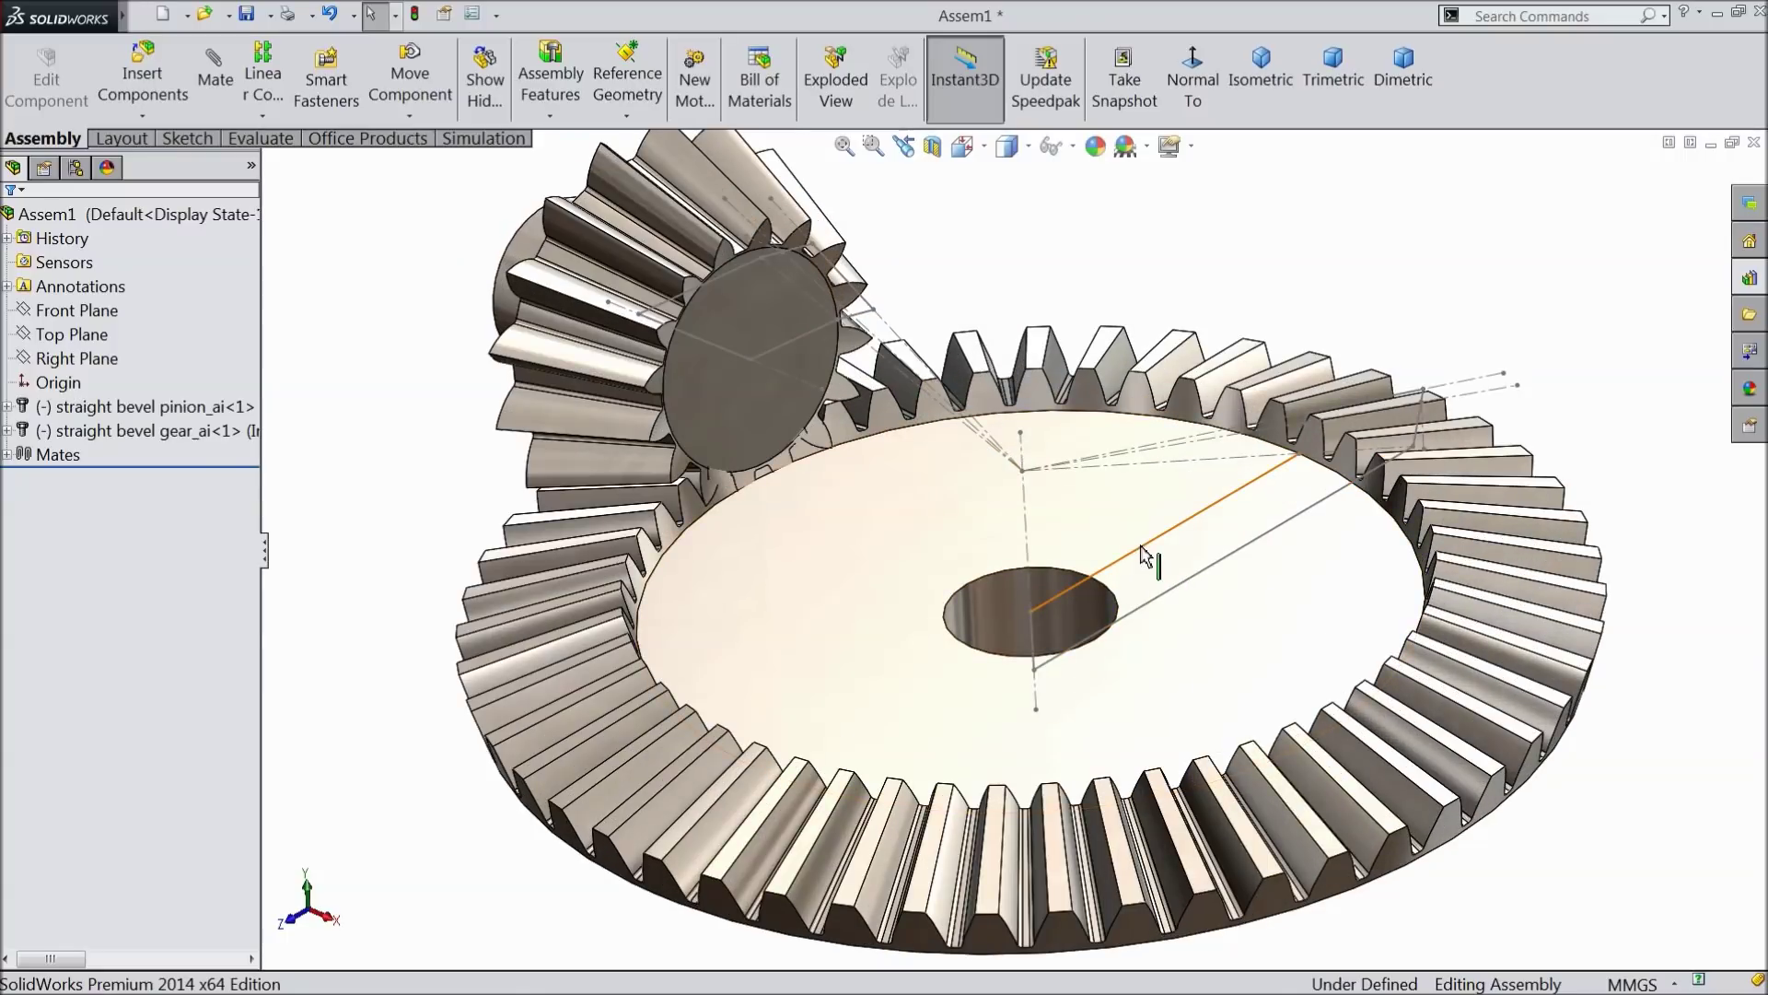
left_click(1142, 553)
left_click(1234, 485)
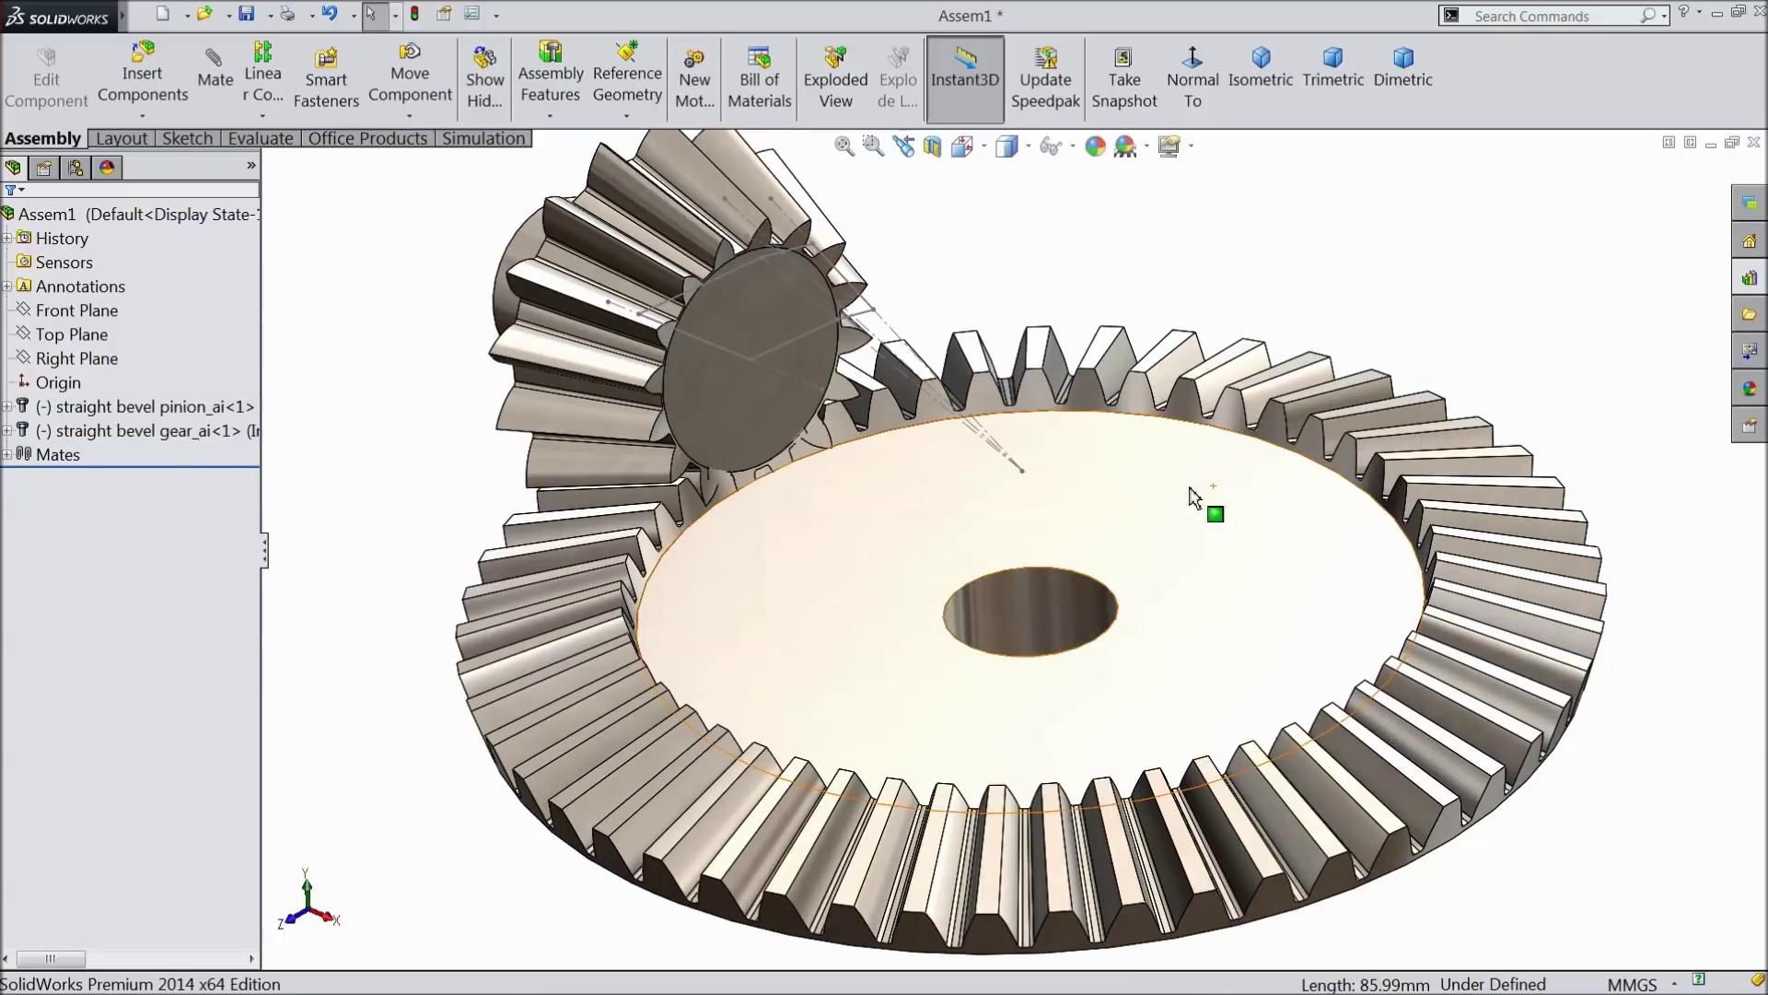
left_click(1024, 472)
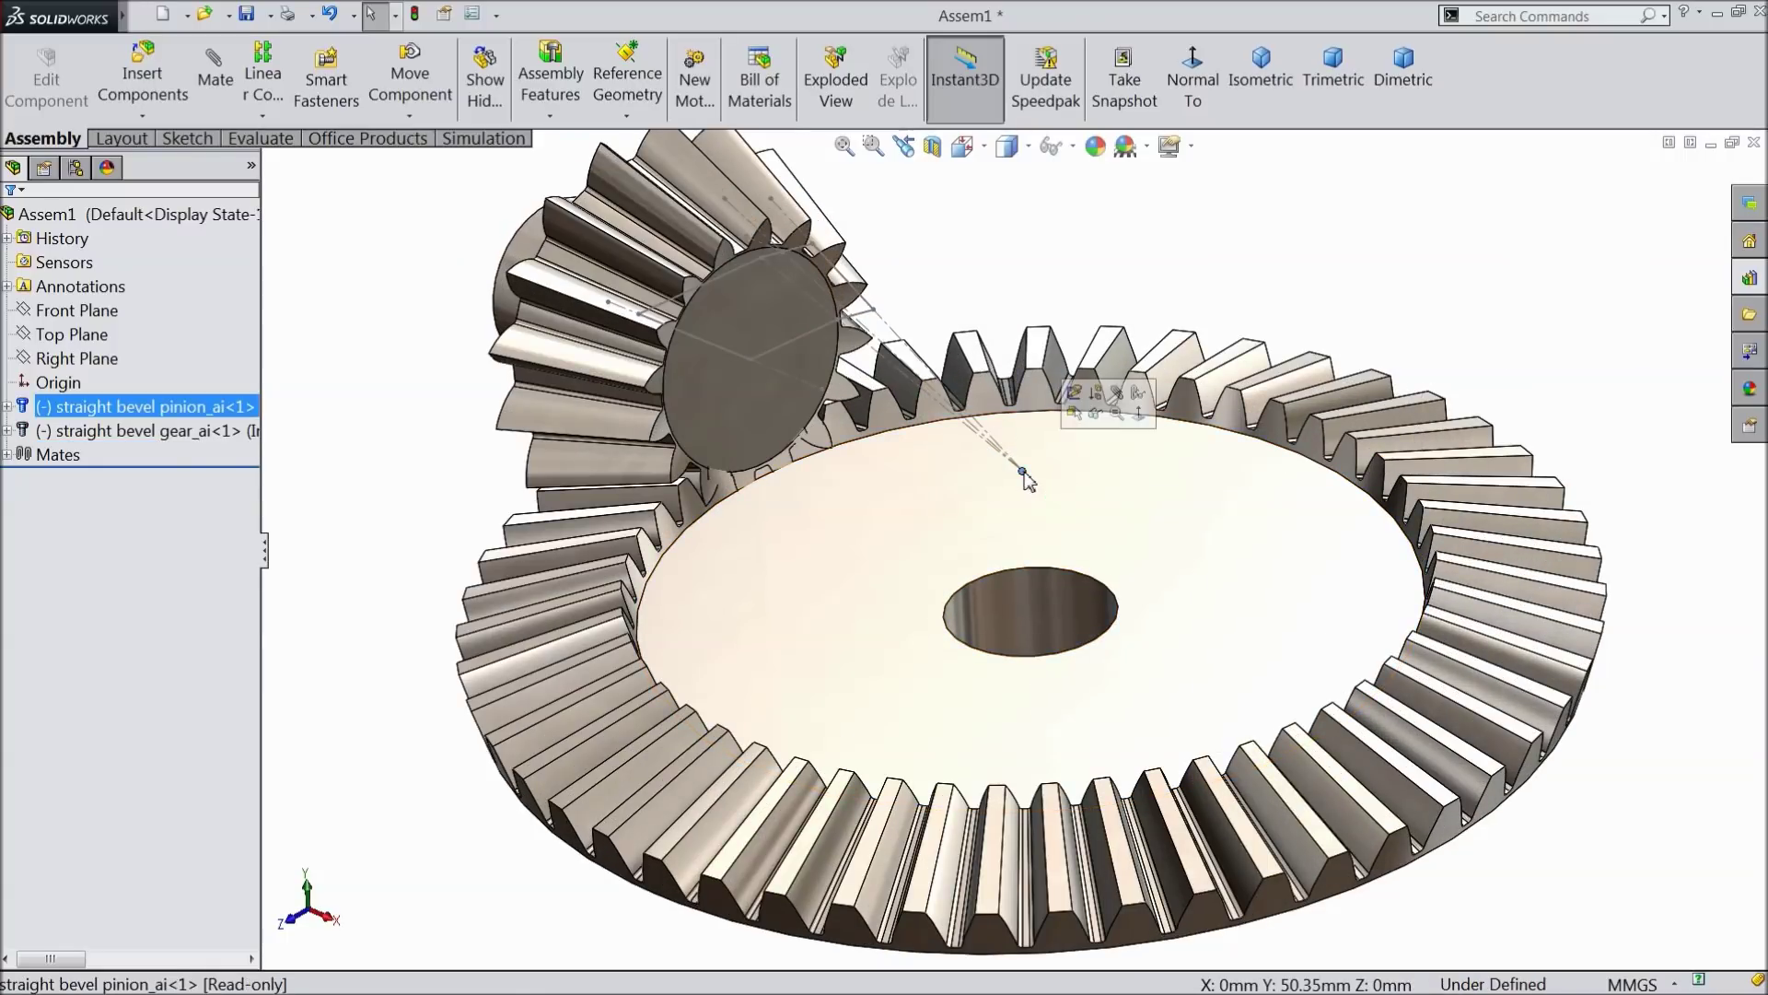
left_click(1095, 414)
scroll(1084, 530, "up", 3)
mouse_move(919, 501)
middle_mouse_down()
mouse_move(1010, 532)
mouse_move(991, 509)
mouse_move(996, 523)
middle_mouse_up()
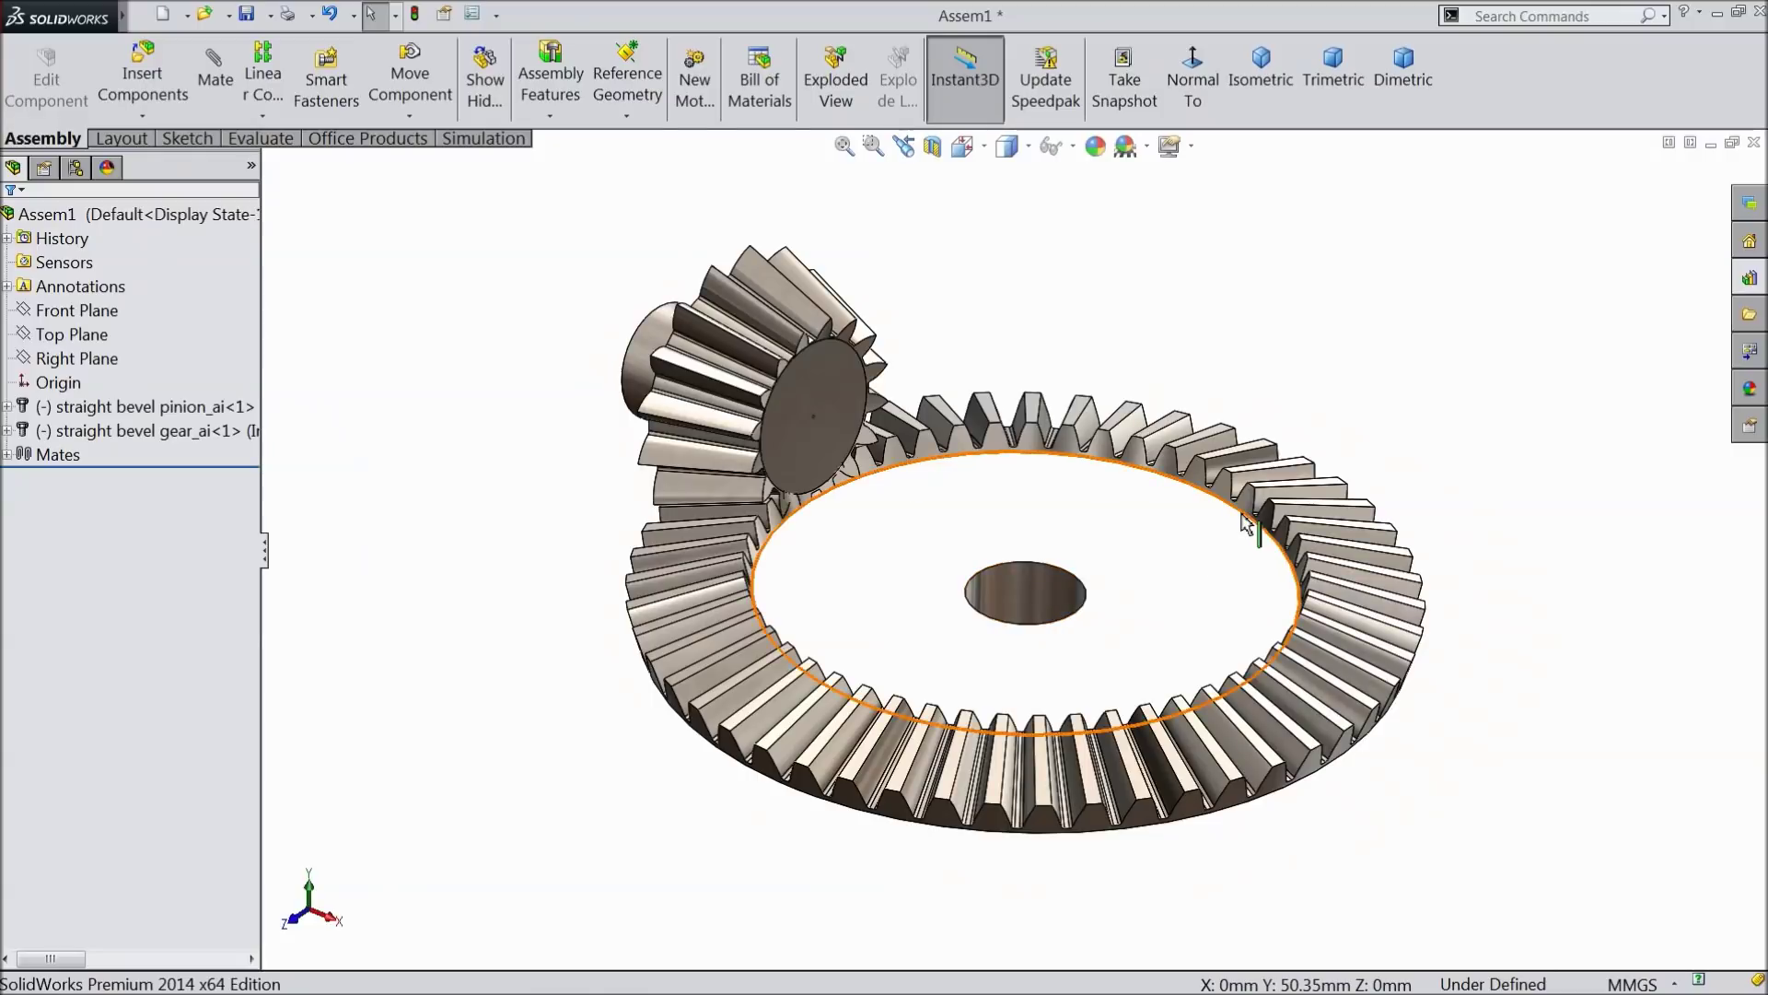
scroll(1188, 532, "down", 2)
scroll(1115, 558, "up", 2)
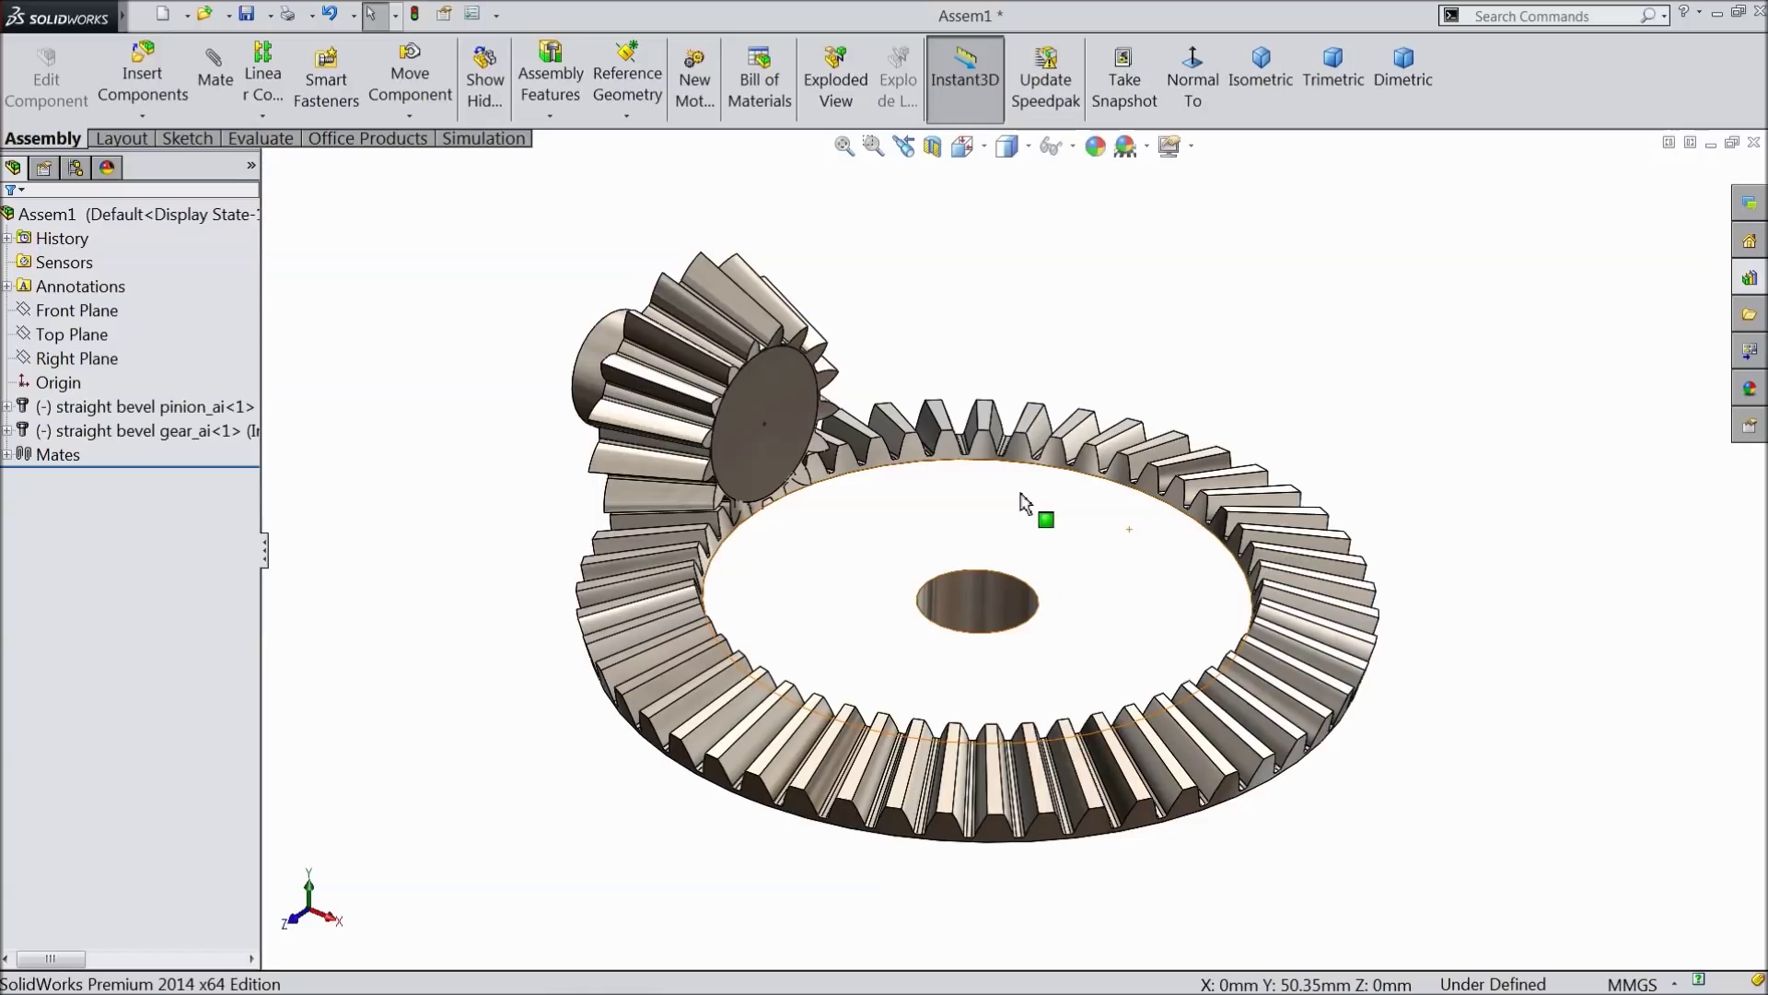
Step: Turn on View Temporary Axes so both gears' centre axes appear
left_click(748, 425)
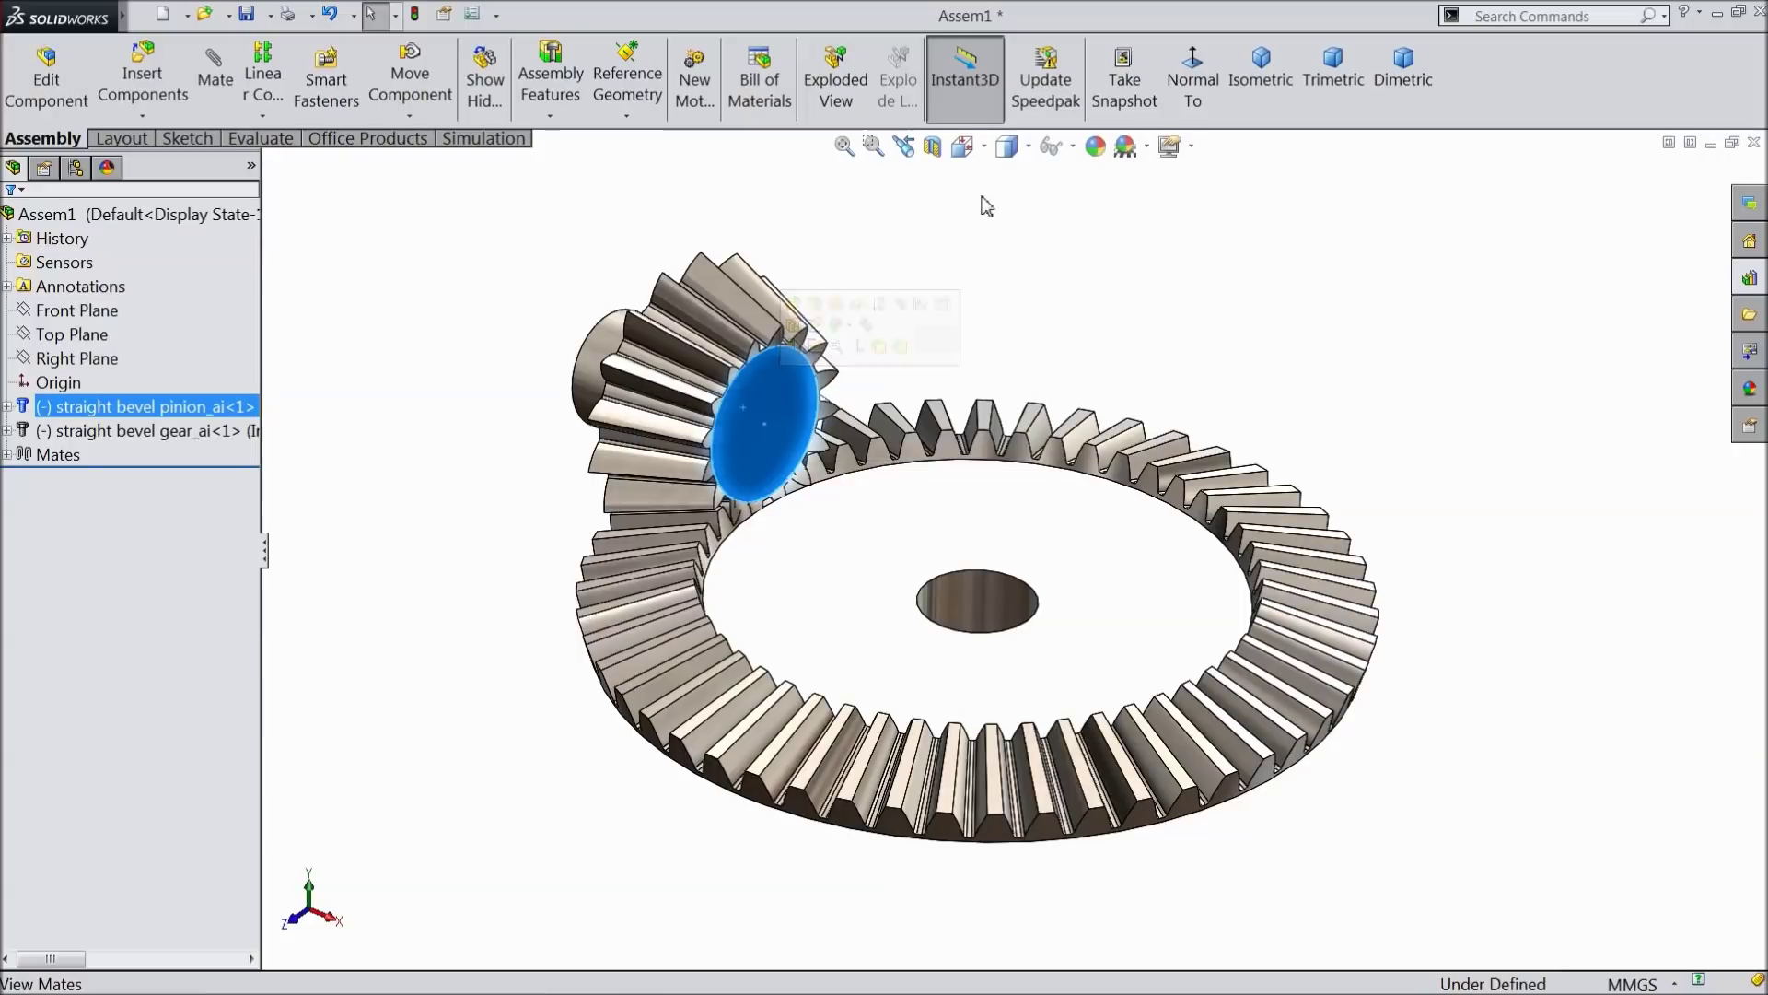
left_click(1074, 147)
left_click(1085, 214)
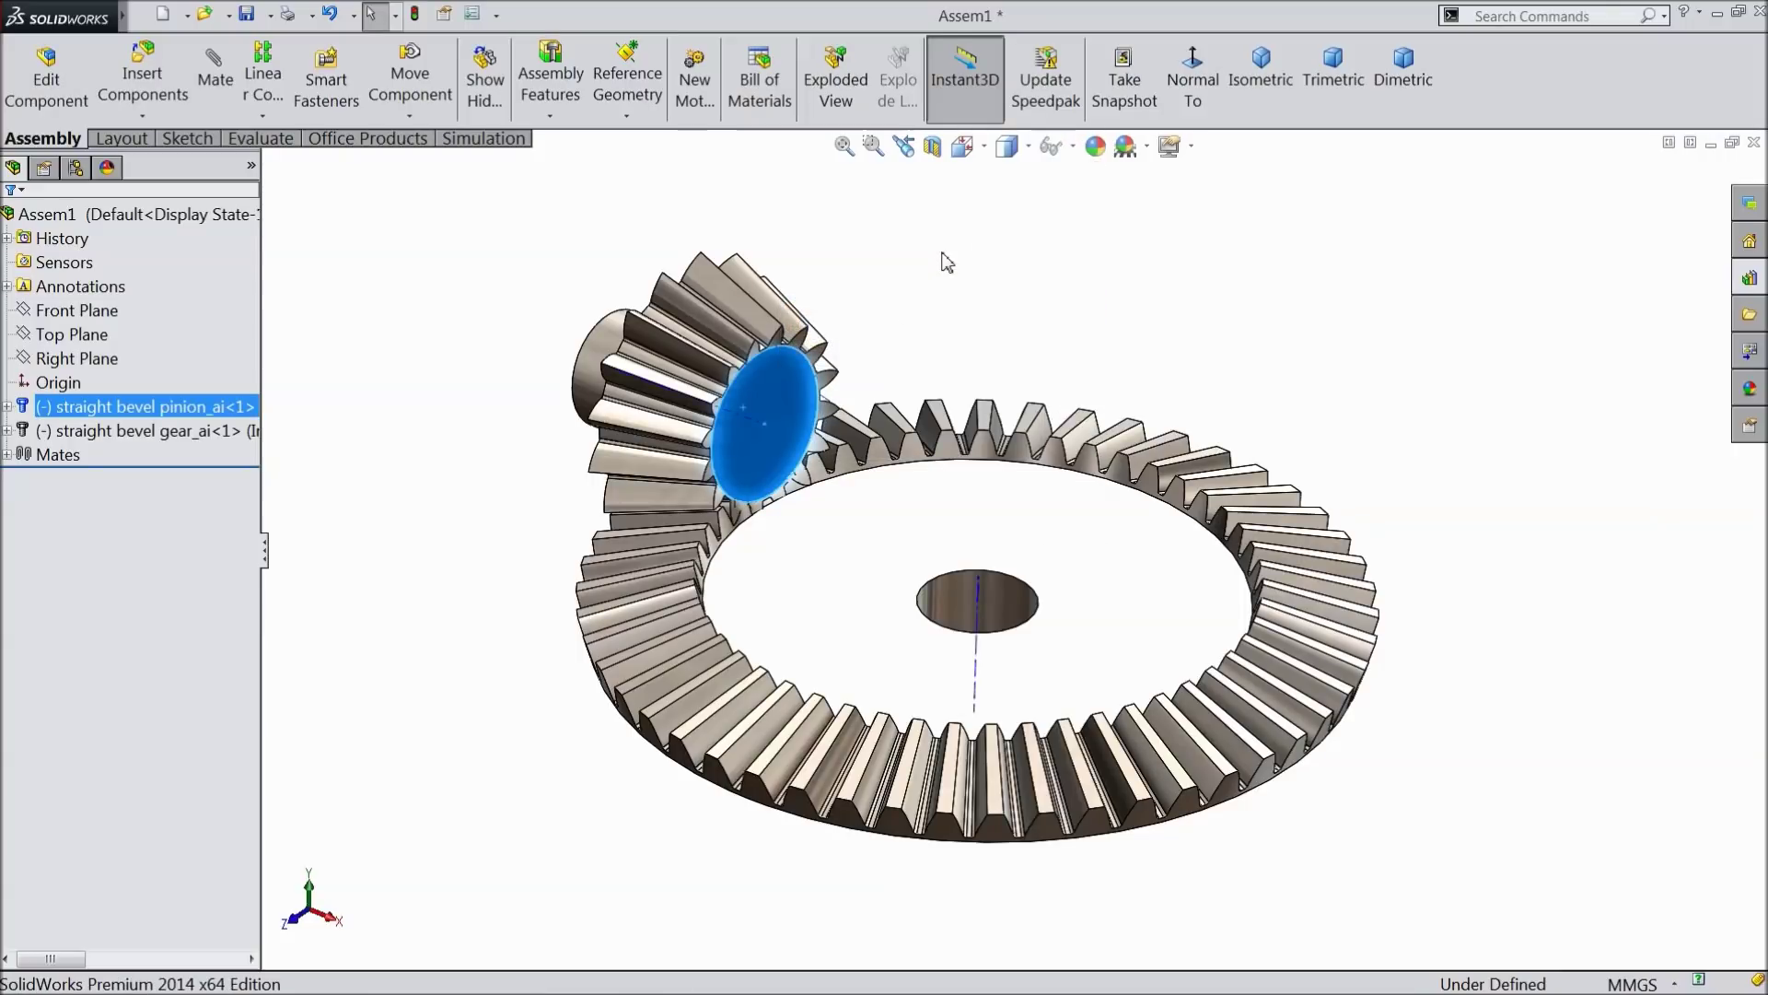
left_click(858, 273)
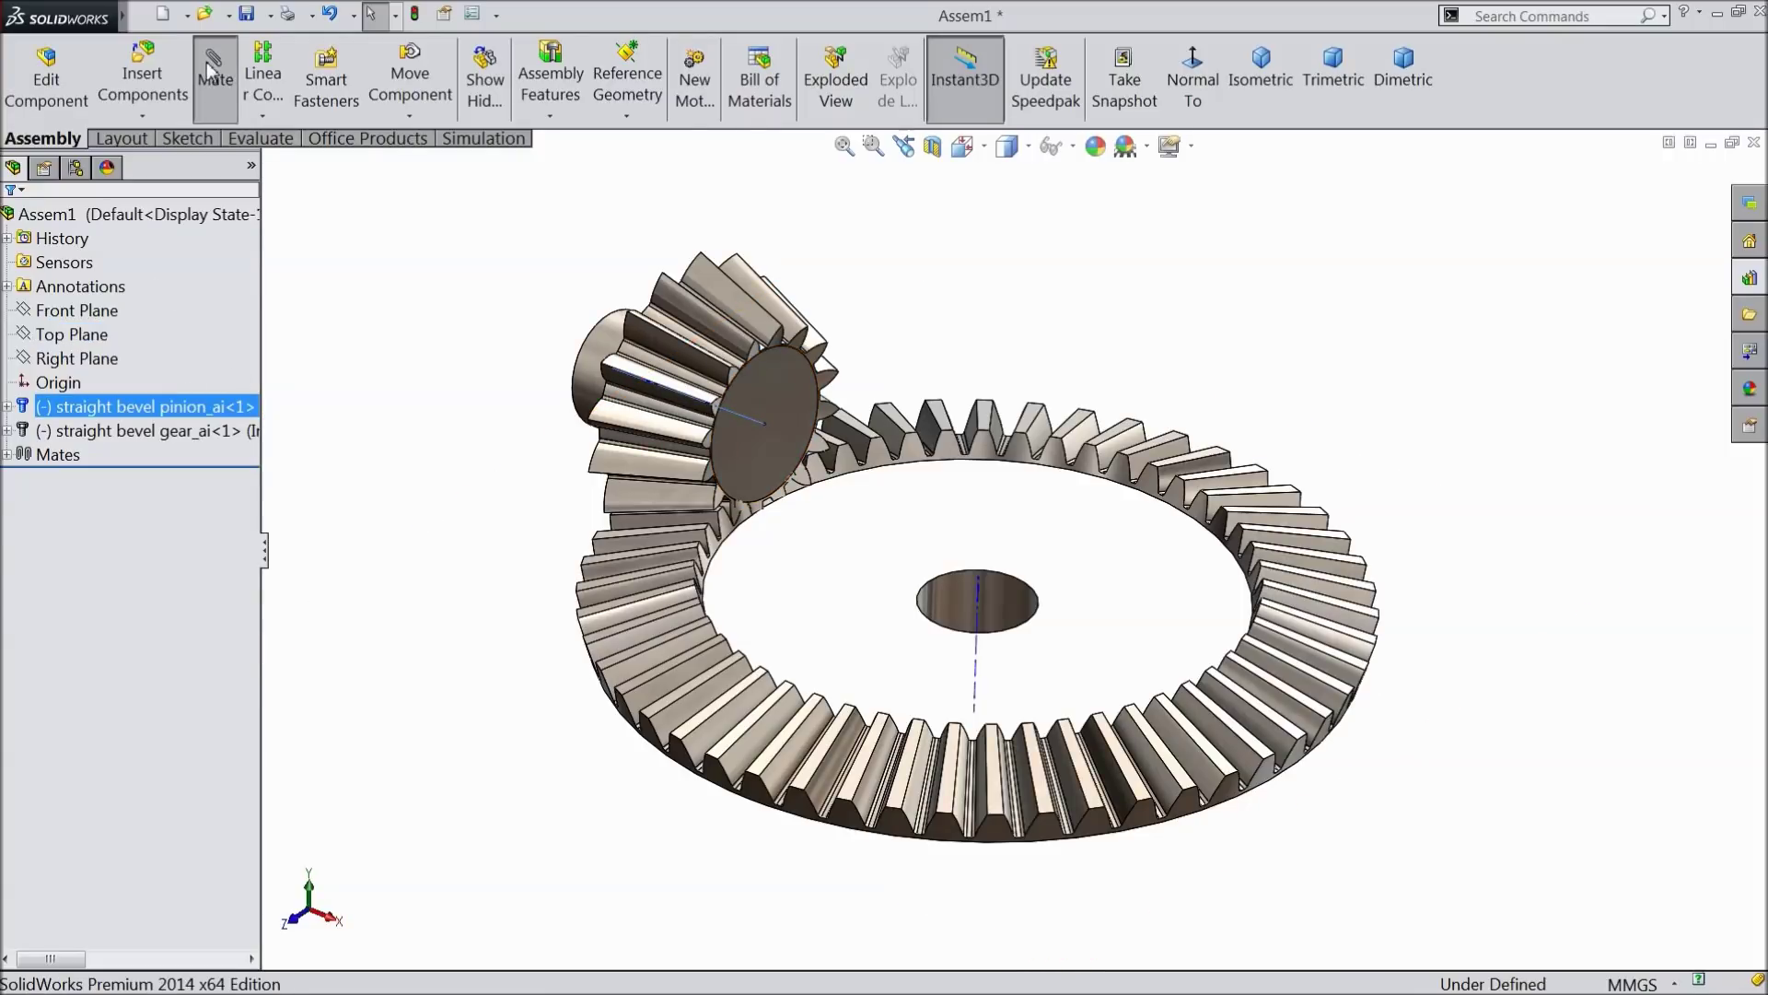
Step: Mate the pinion's Axis1 coincident with the assembly's Front Plane
left_click(214, 92)
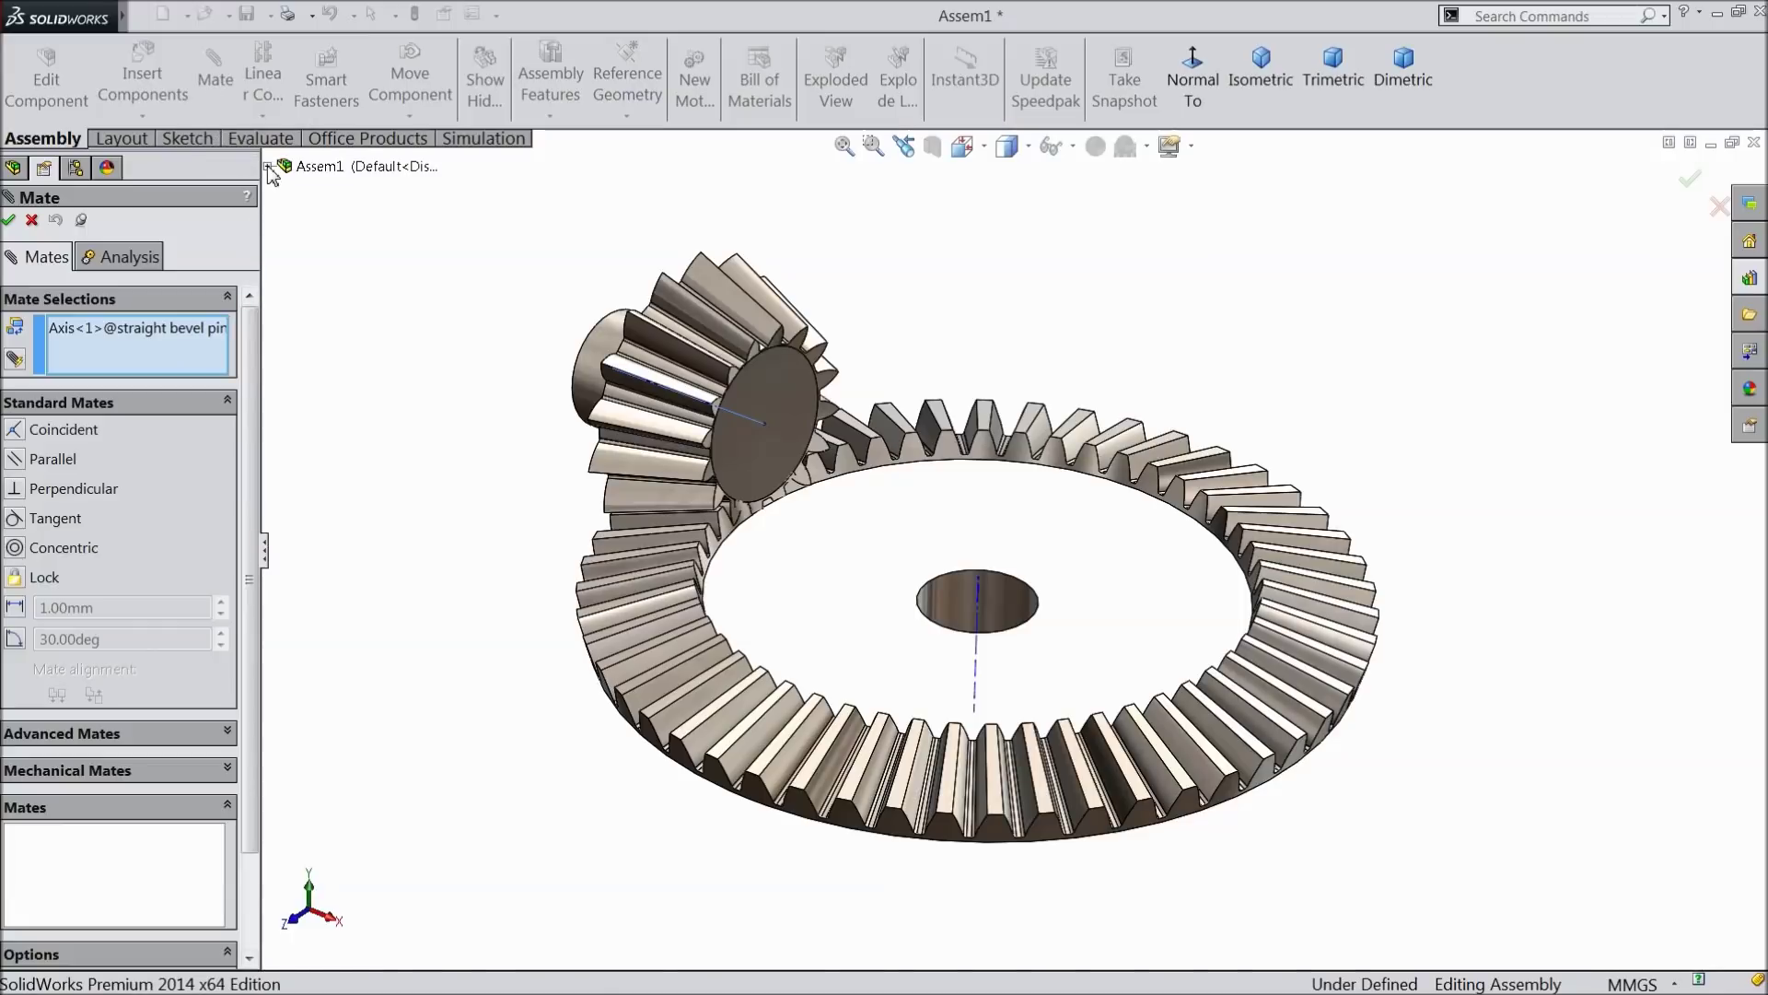
left_click(268, 166)
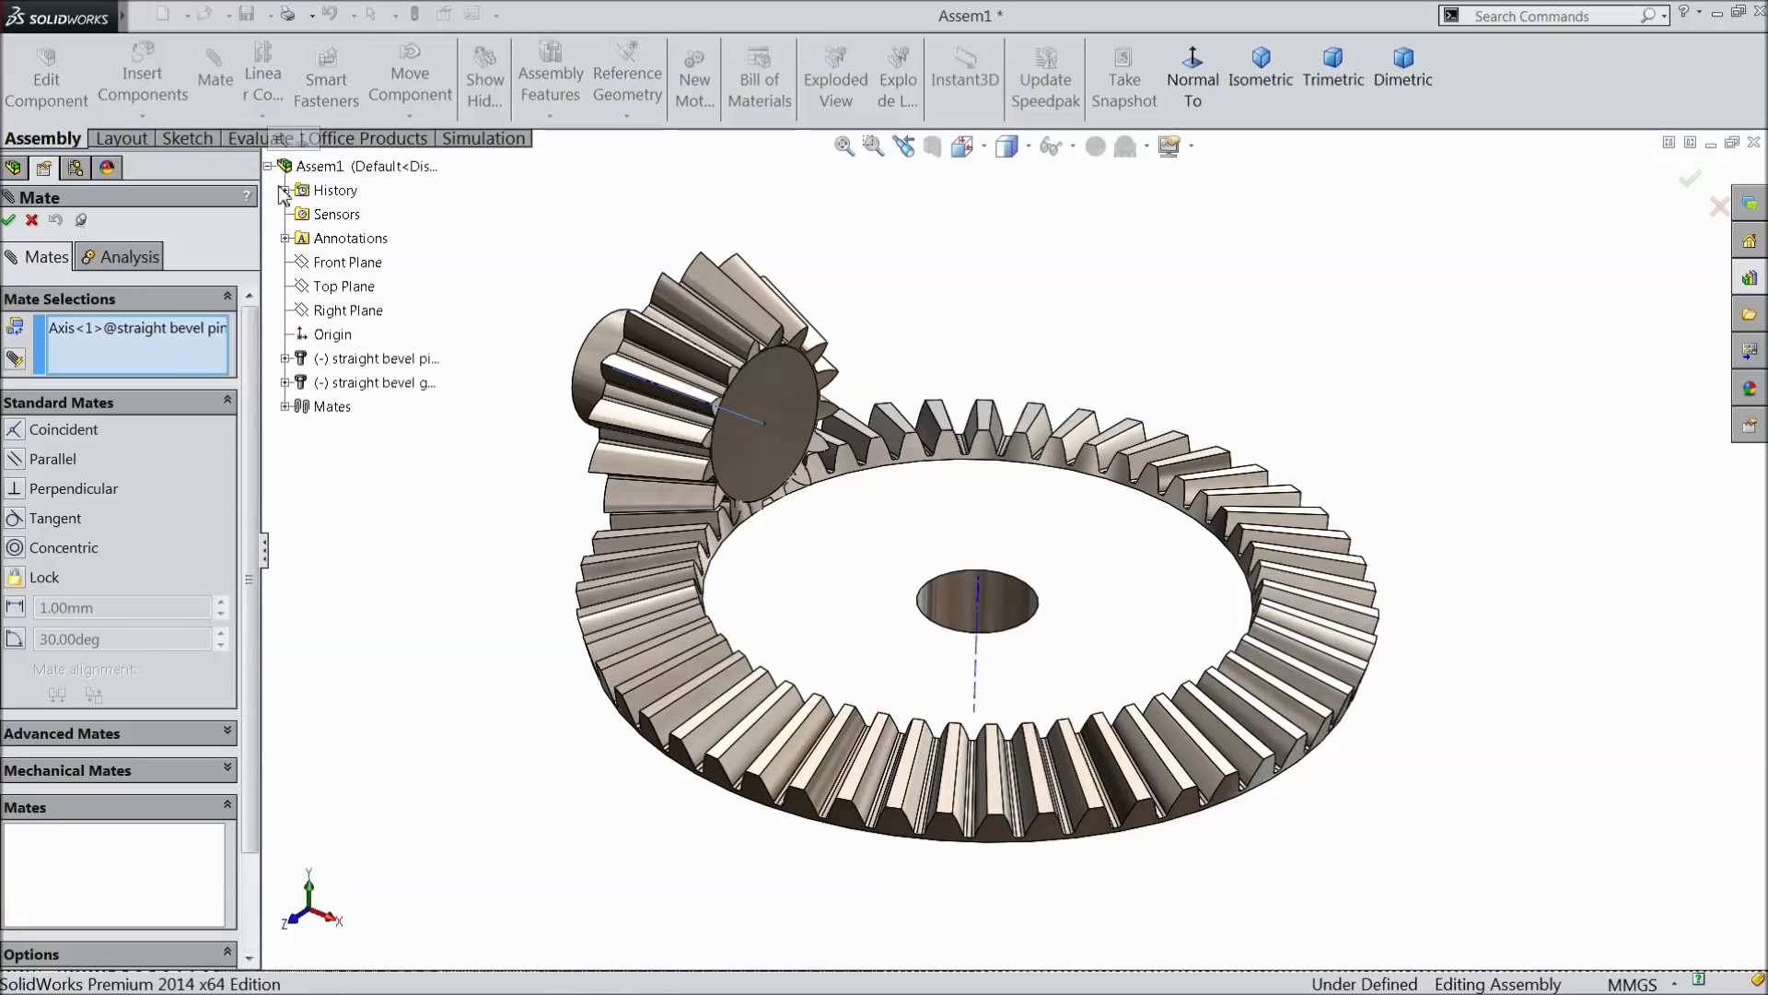
left_click(348, 265)
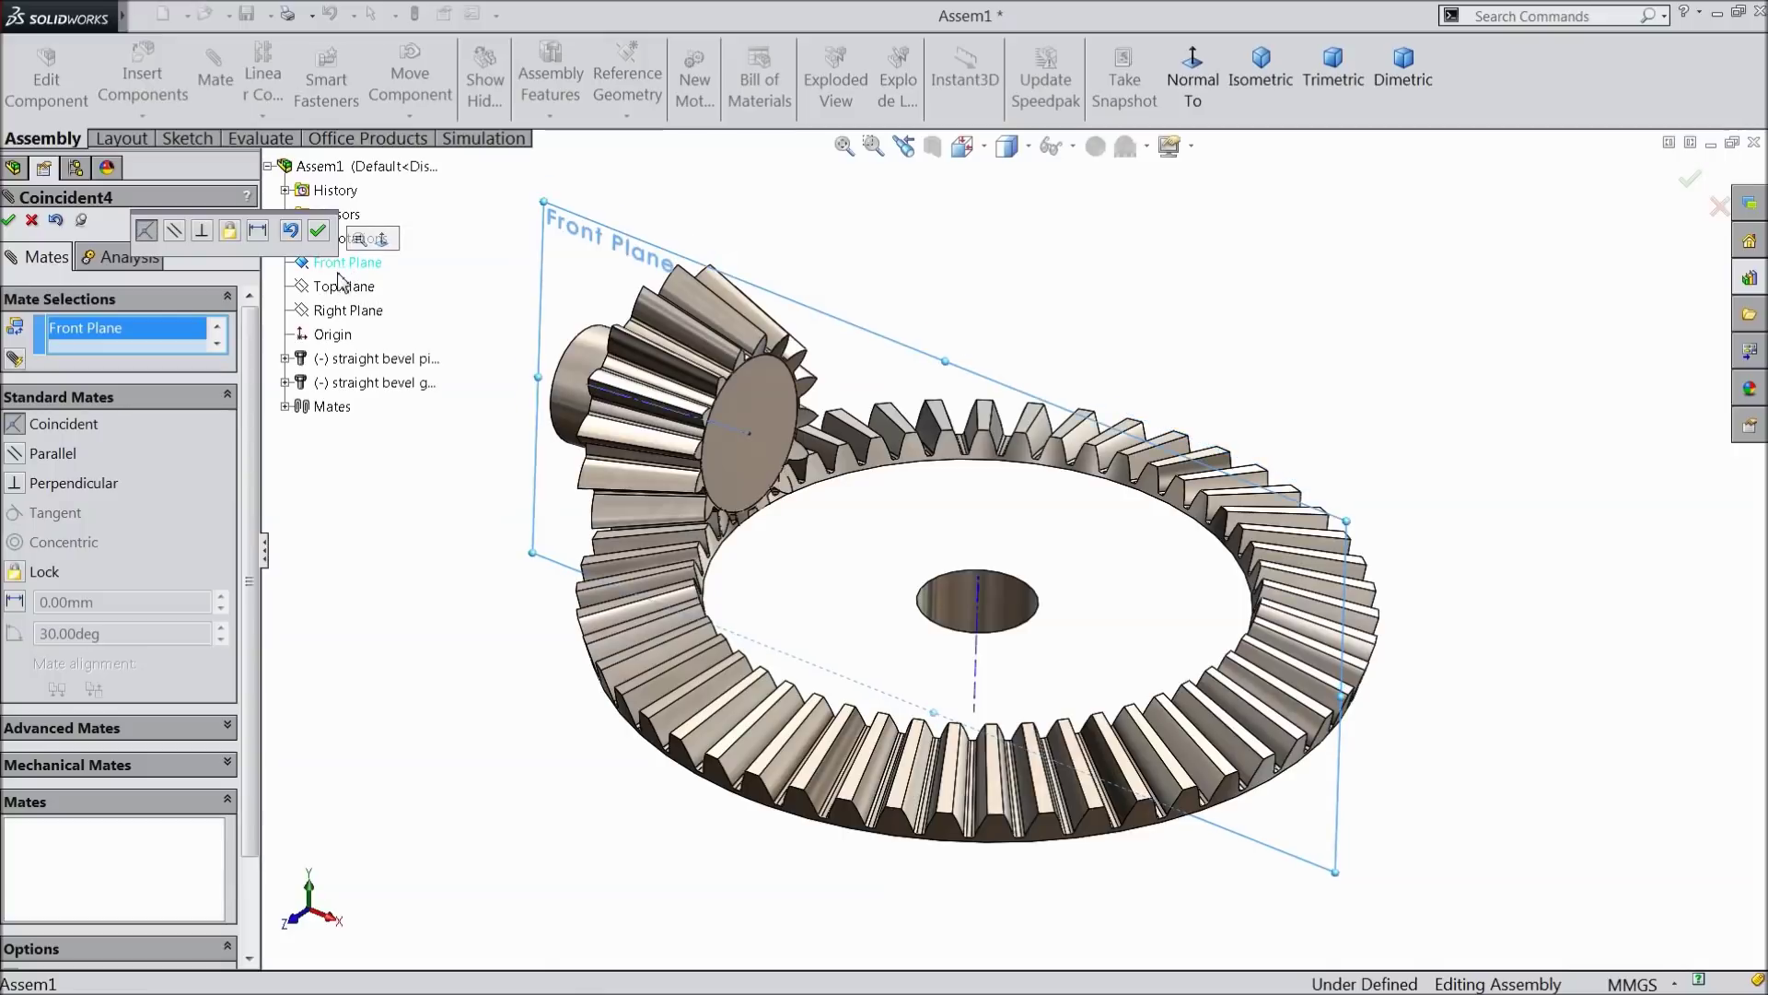
left_click(318, 231)
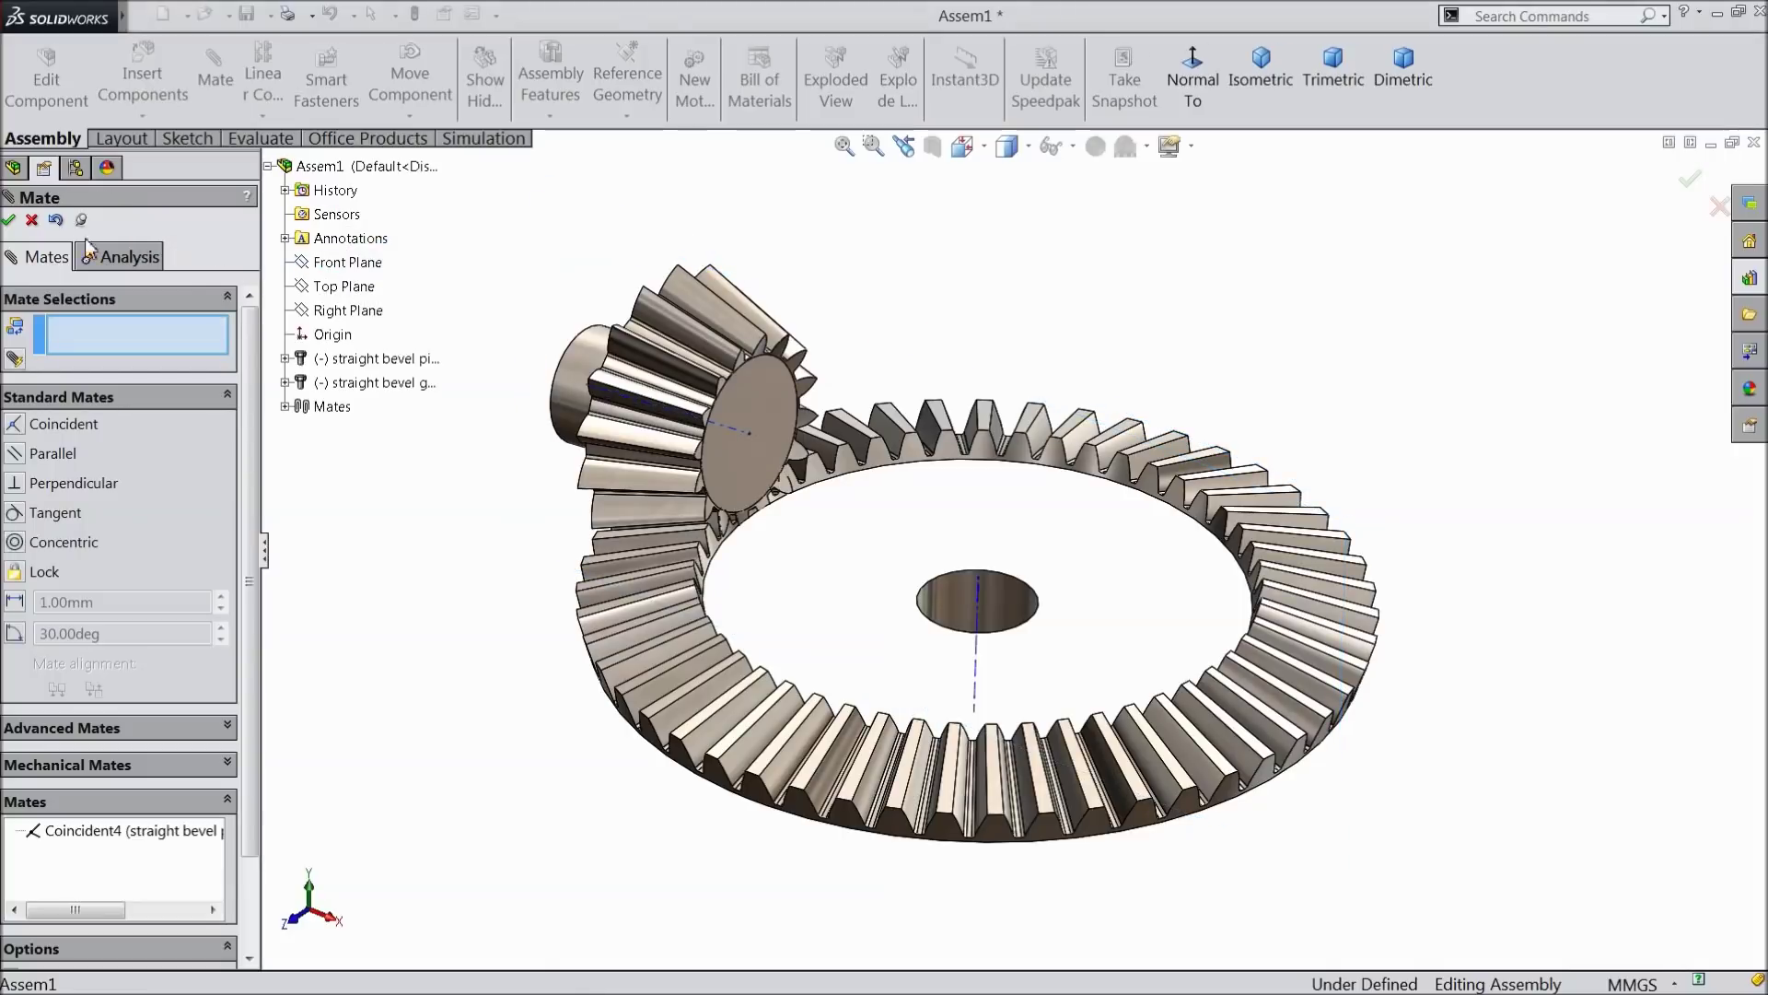
left_click(10, 221)
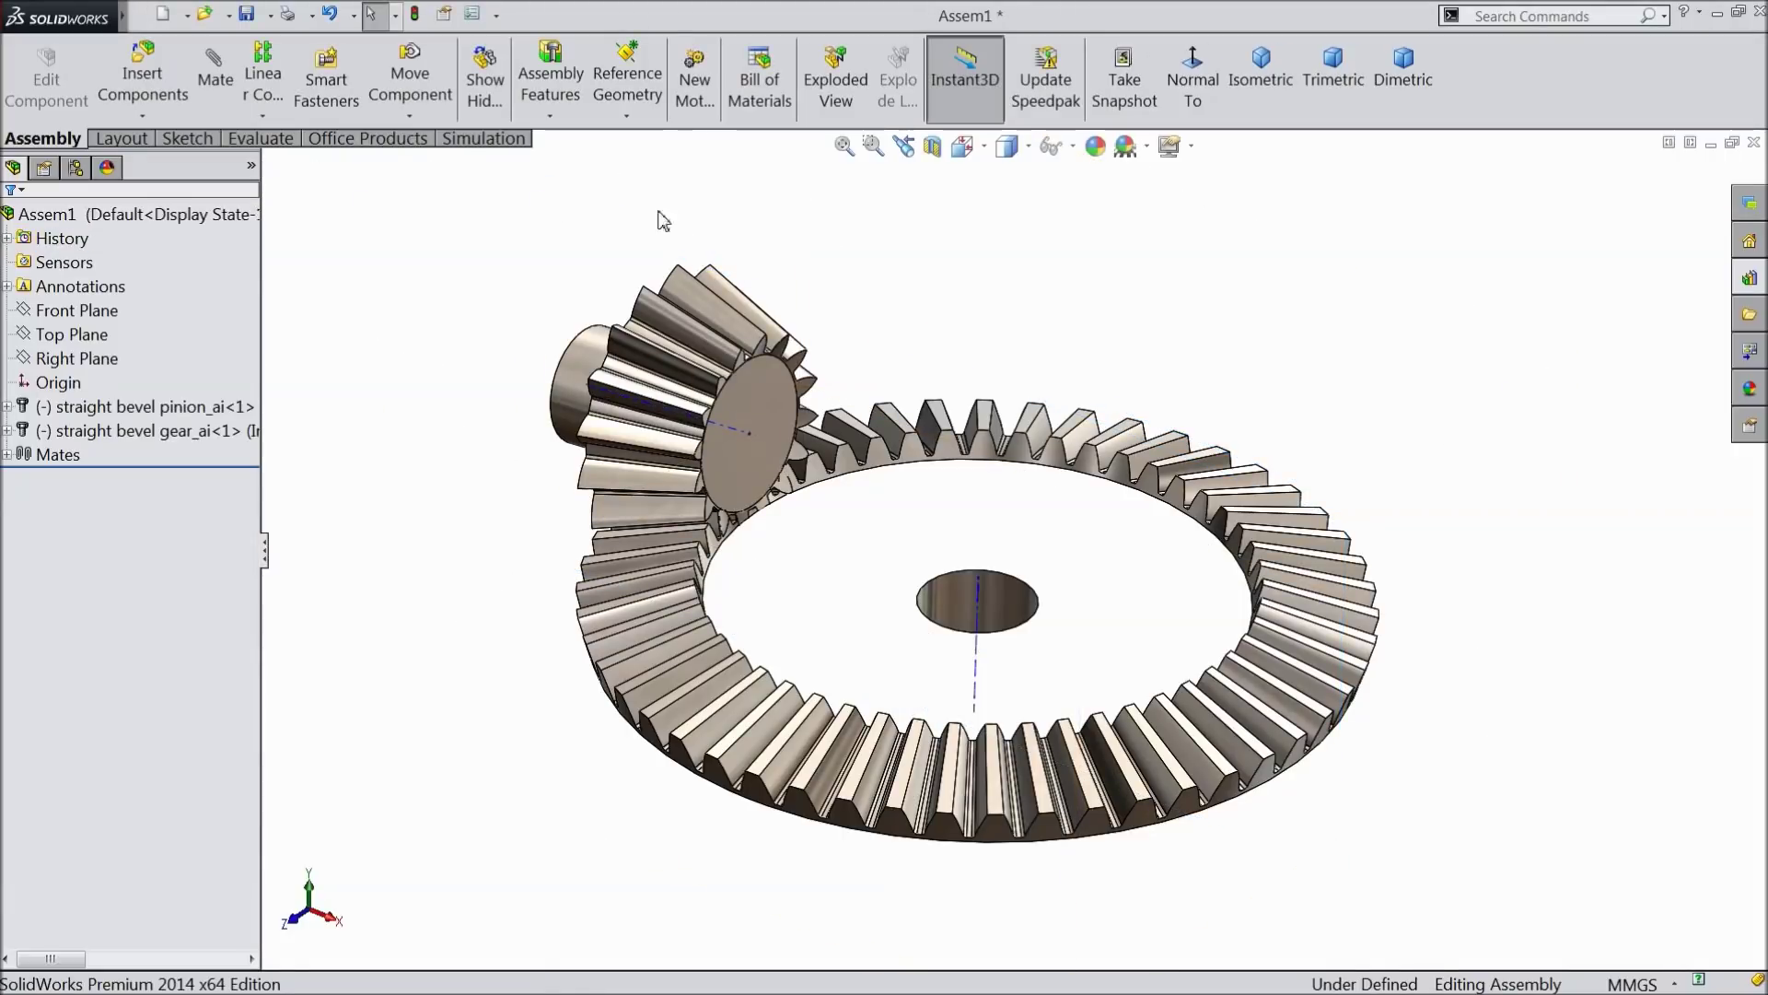
Step: Mate the pinion's axis perpendicular to the ring gear's axis
left_click(210, 79)
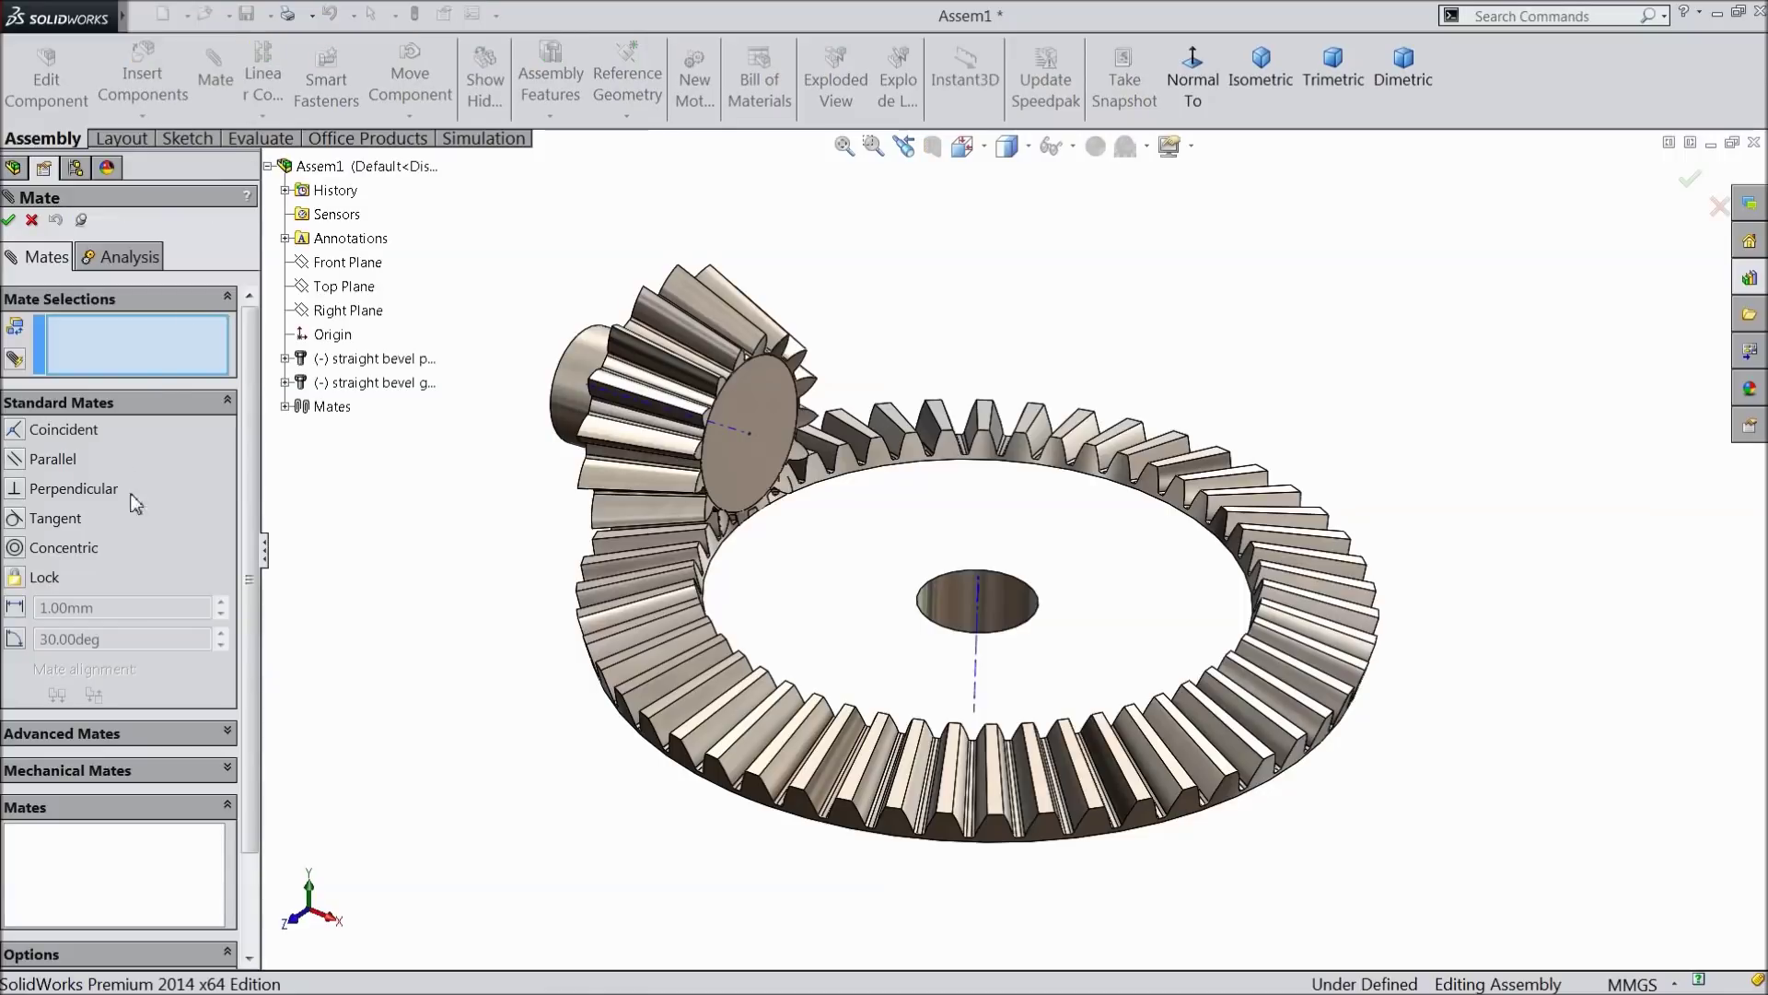
left_click(733, 431)
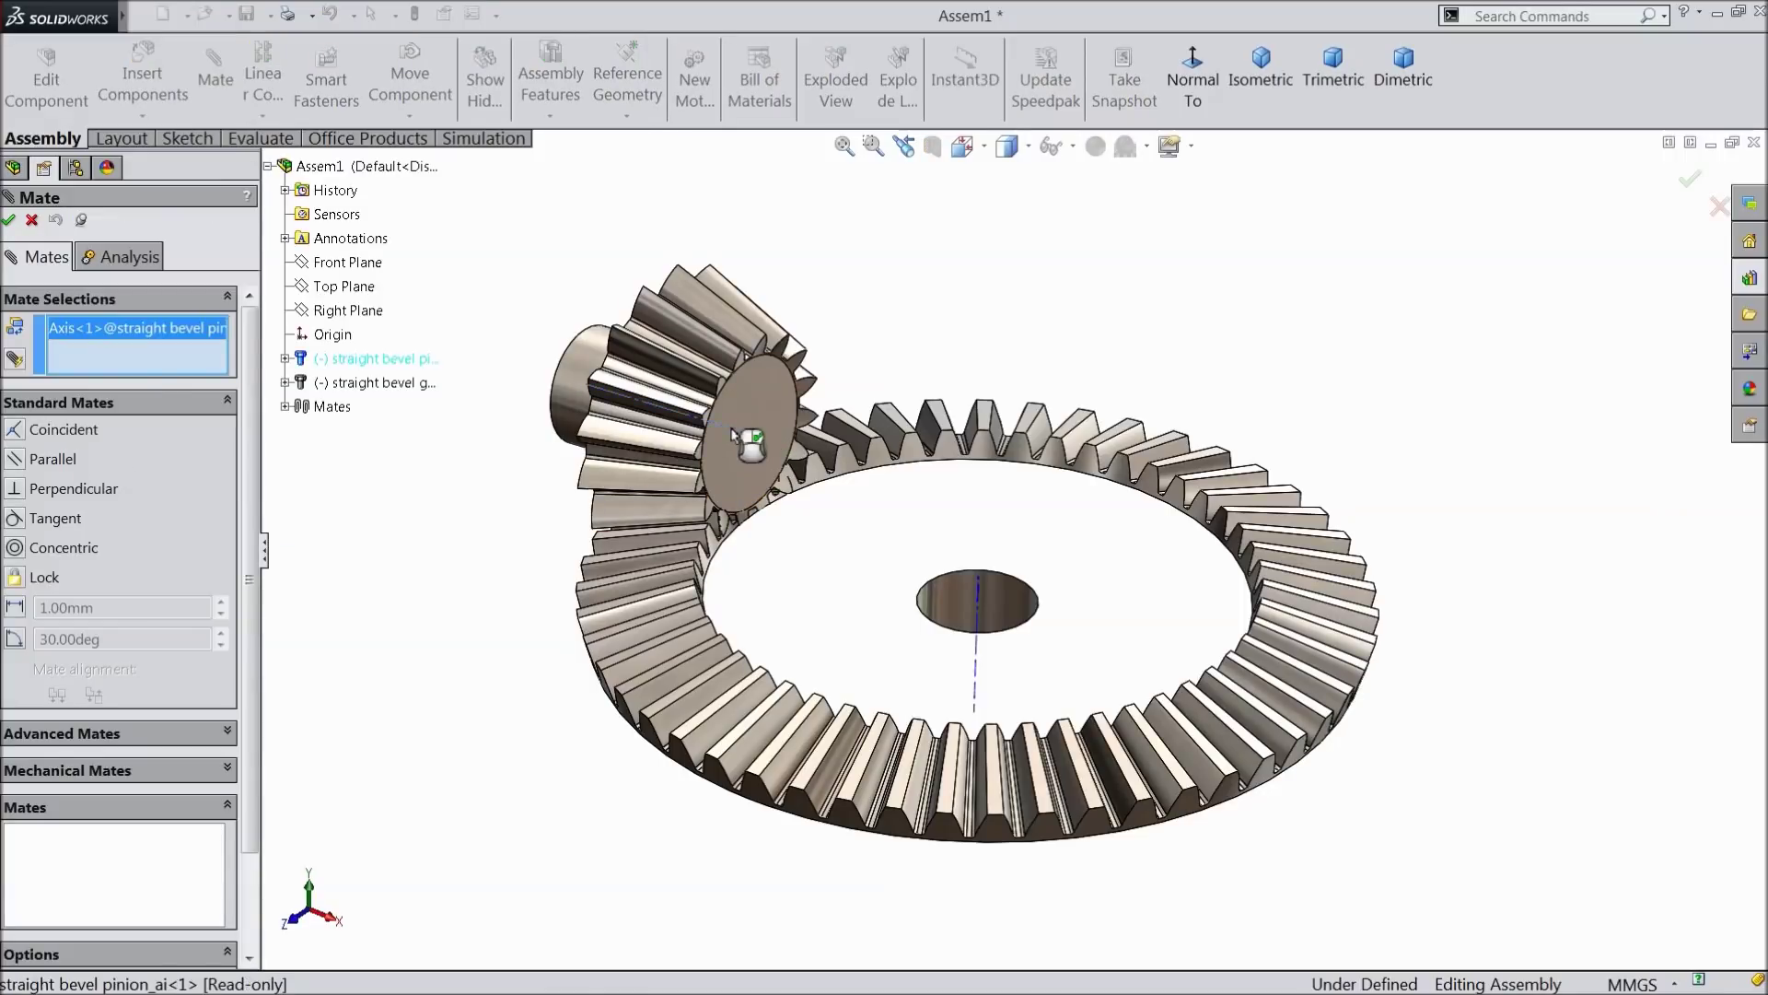
left_click(979, 625)
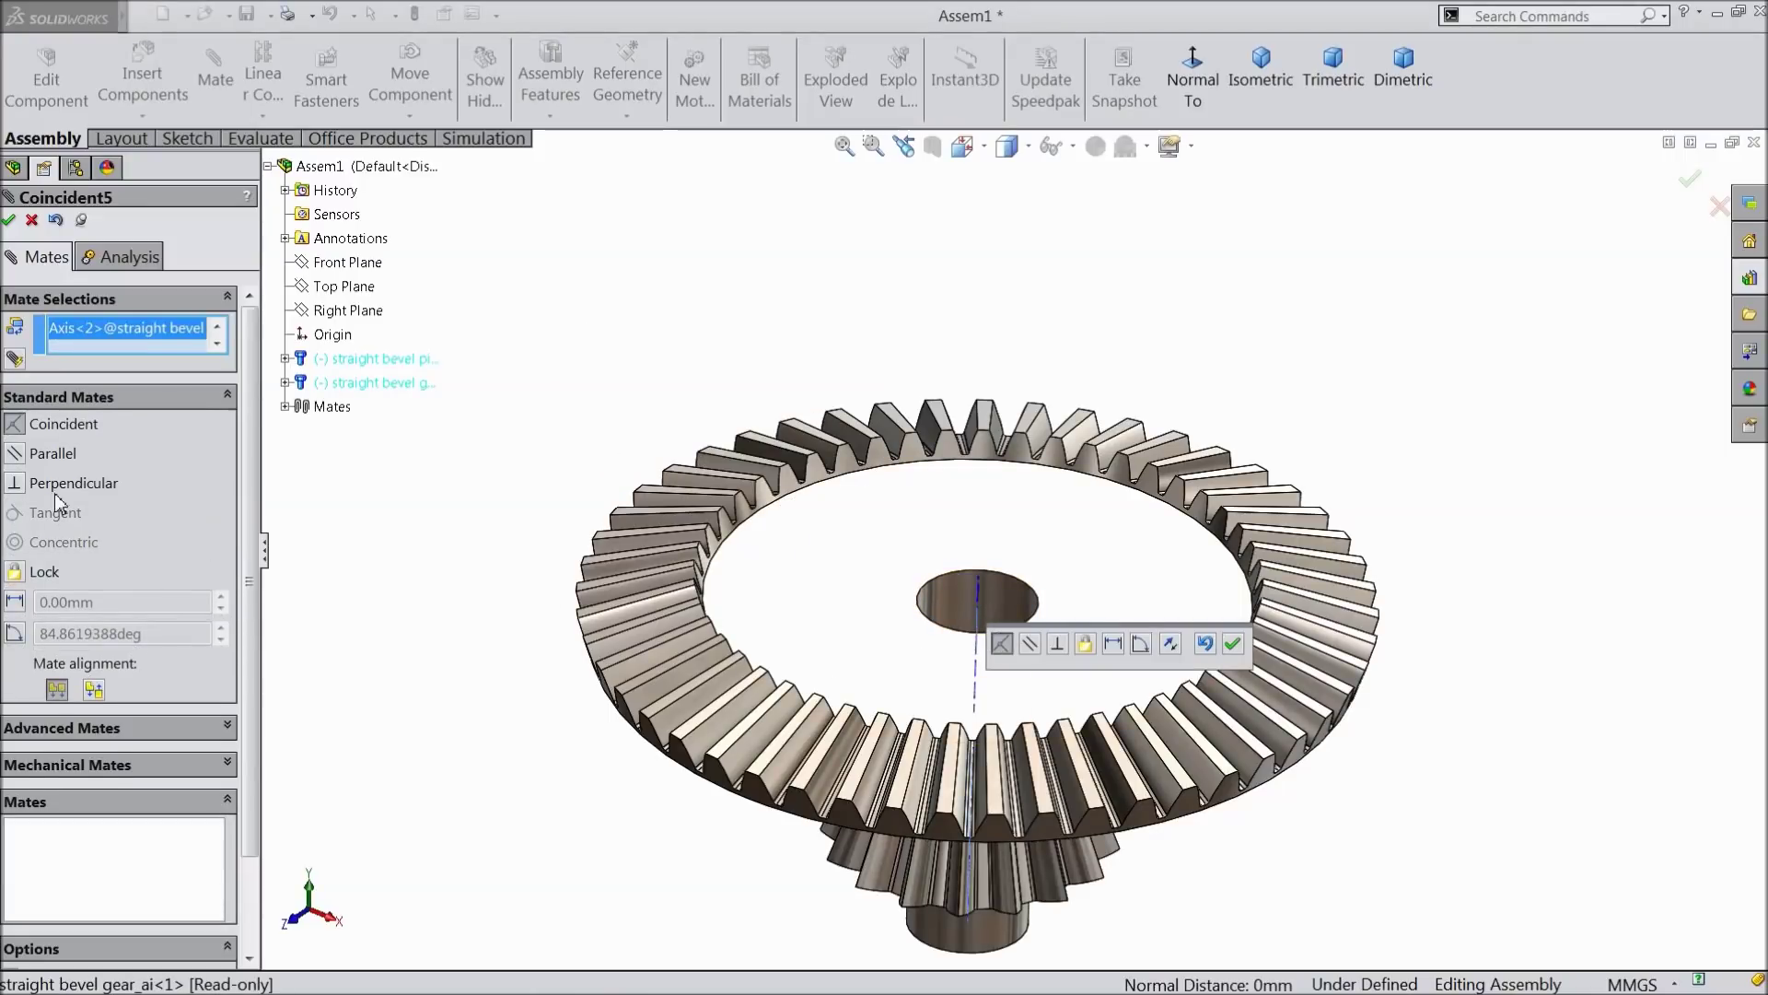
left_click(17, 483)
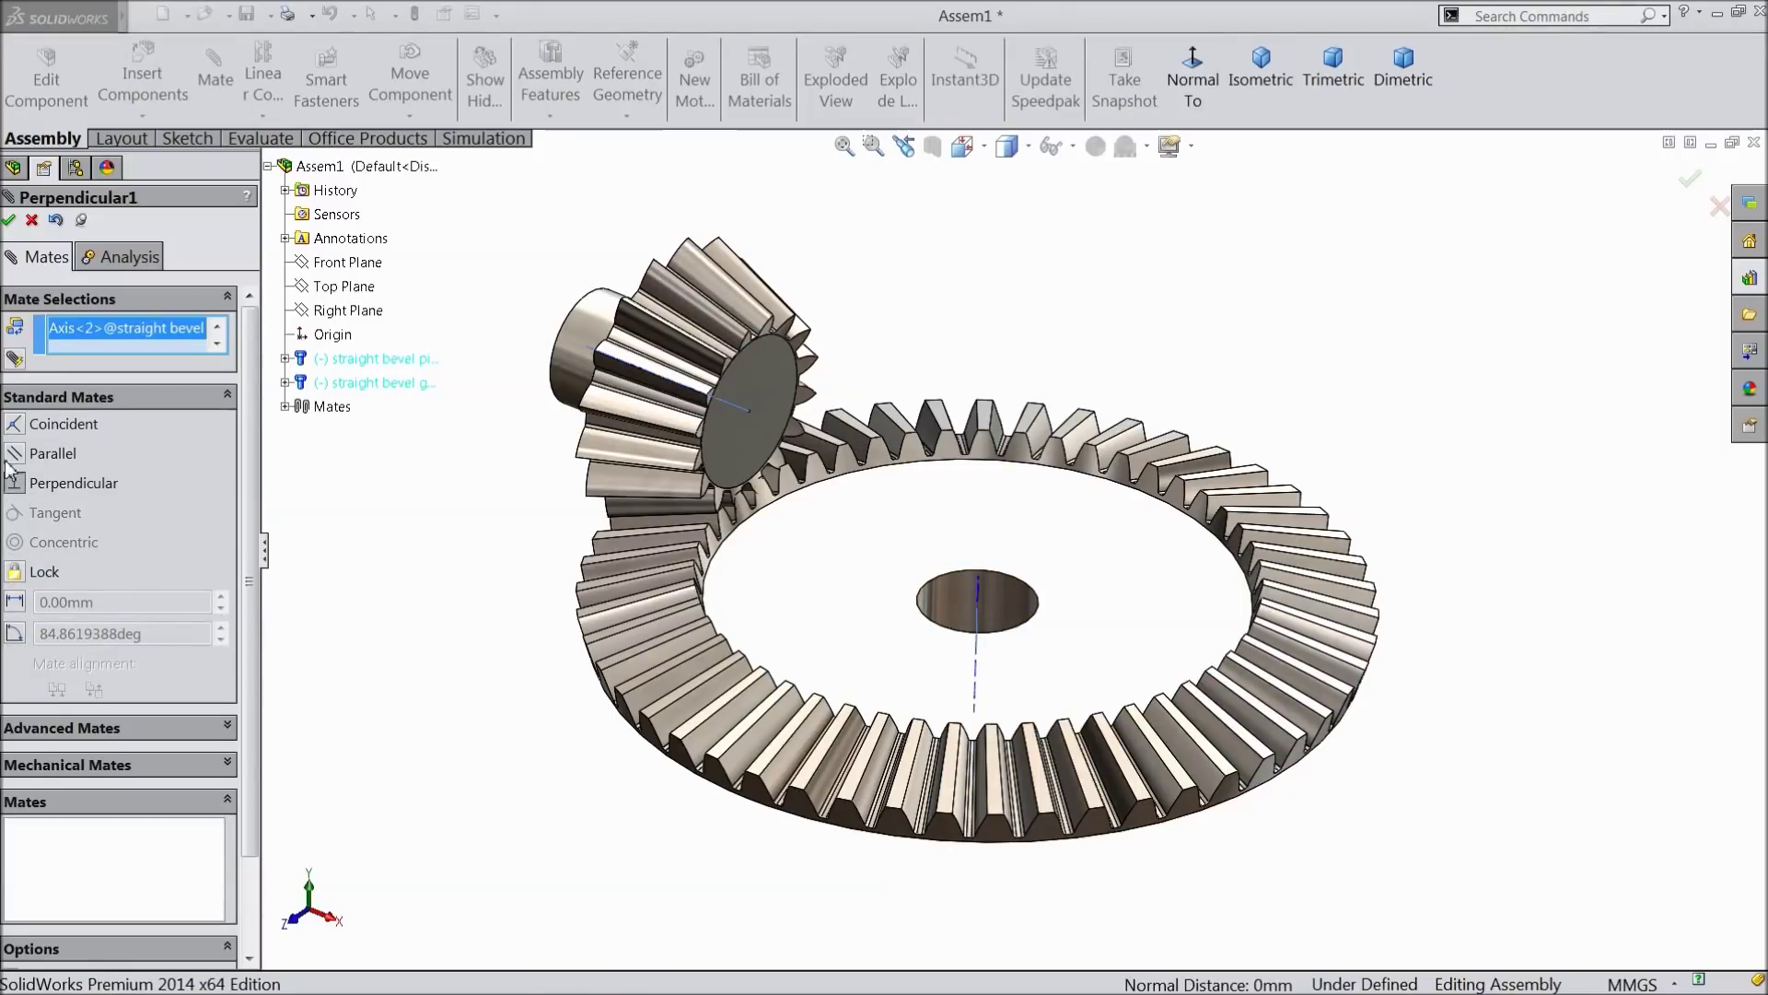
left_click(11, 221)
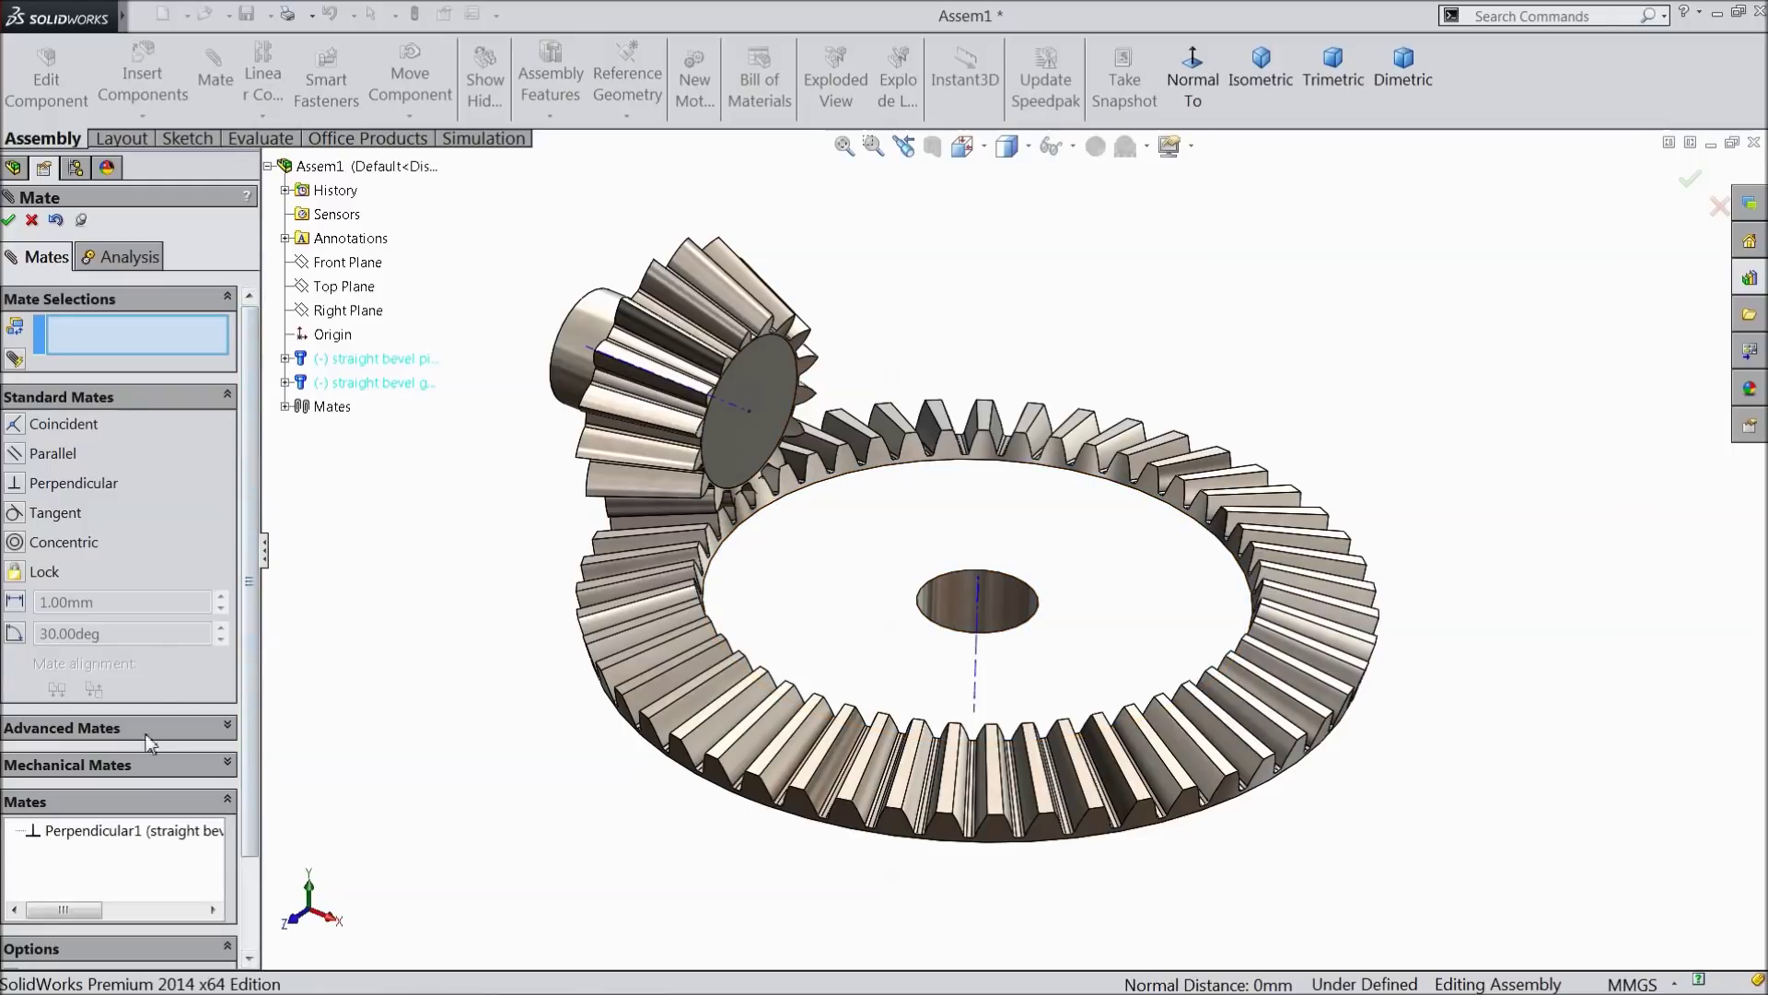
left_click(32, 221)
scroll(834, 516, "down", 3)
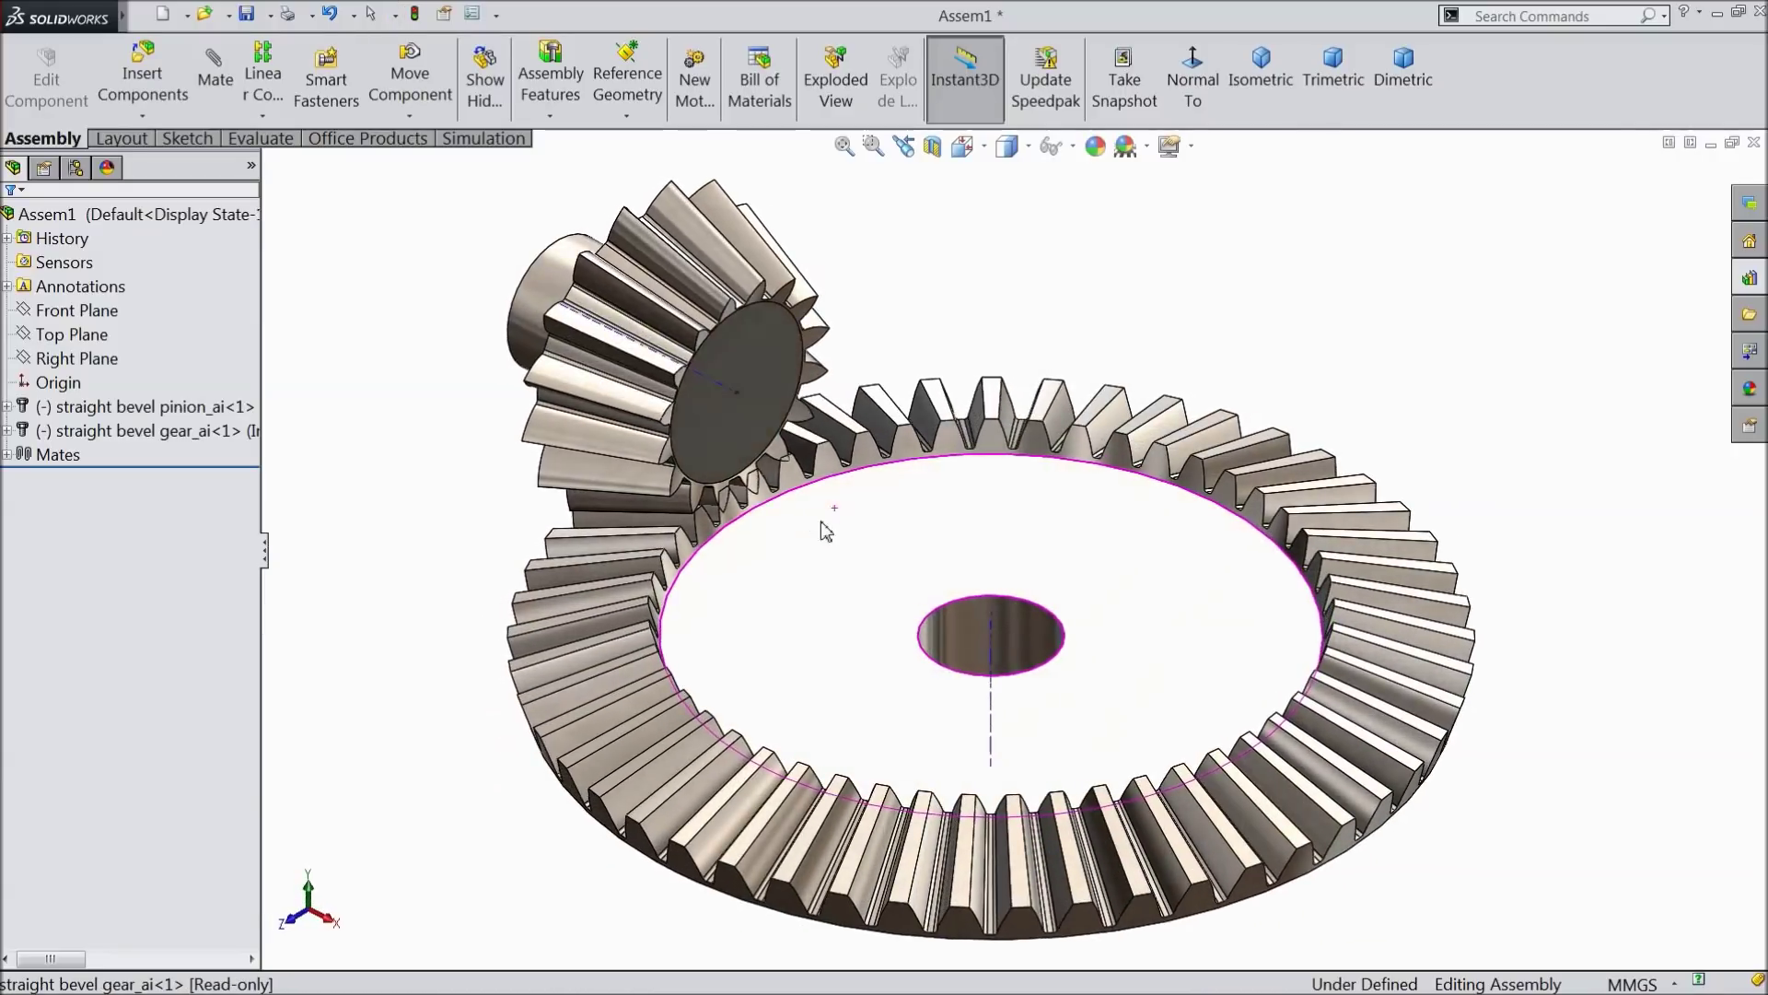
Step: Spin the pinion and rotate the ring gear to begin lining up their teeth
left_click_drag(808, 355, 884, 557)
scroll(870, 589, "down", 2)
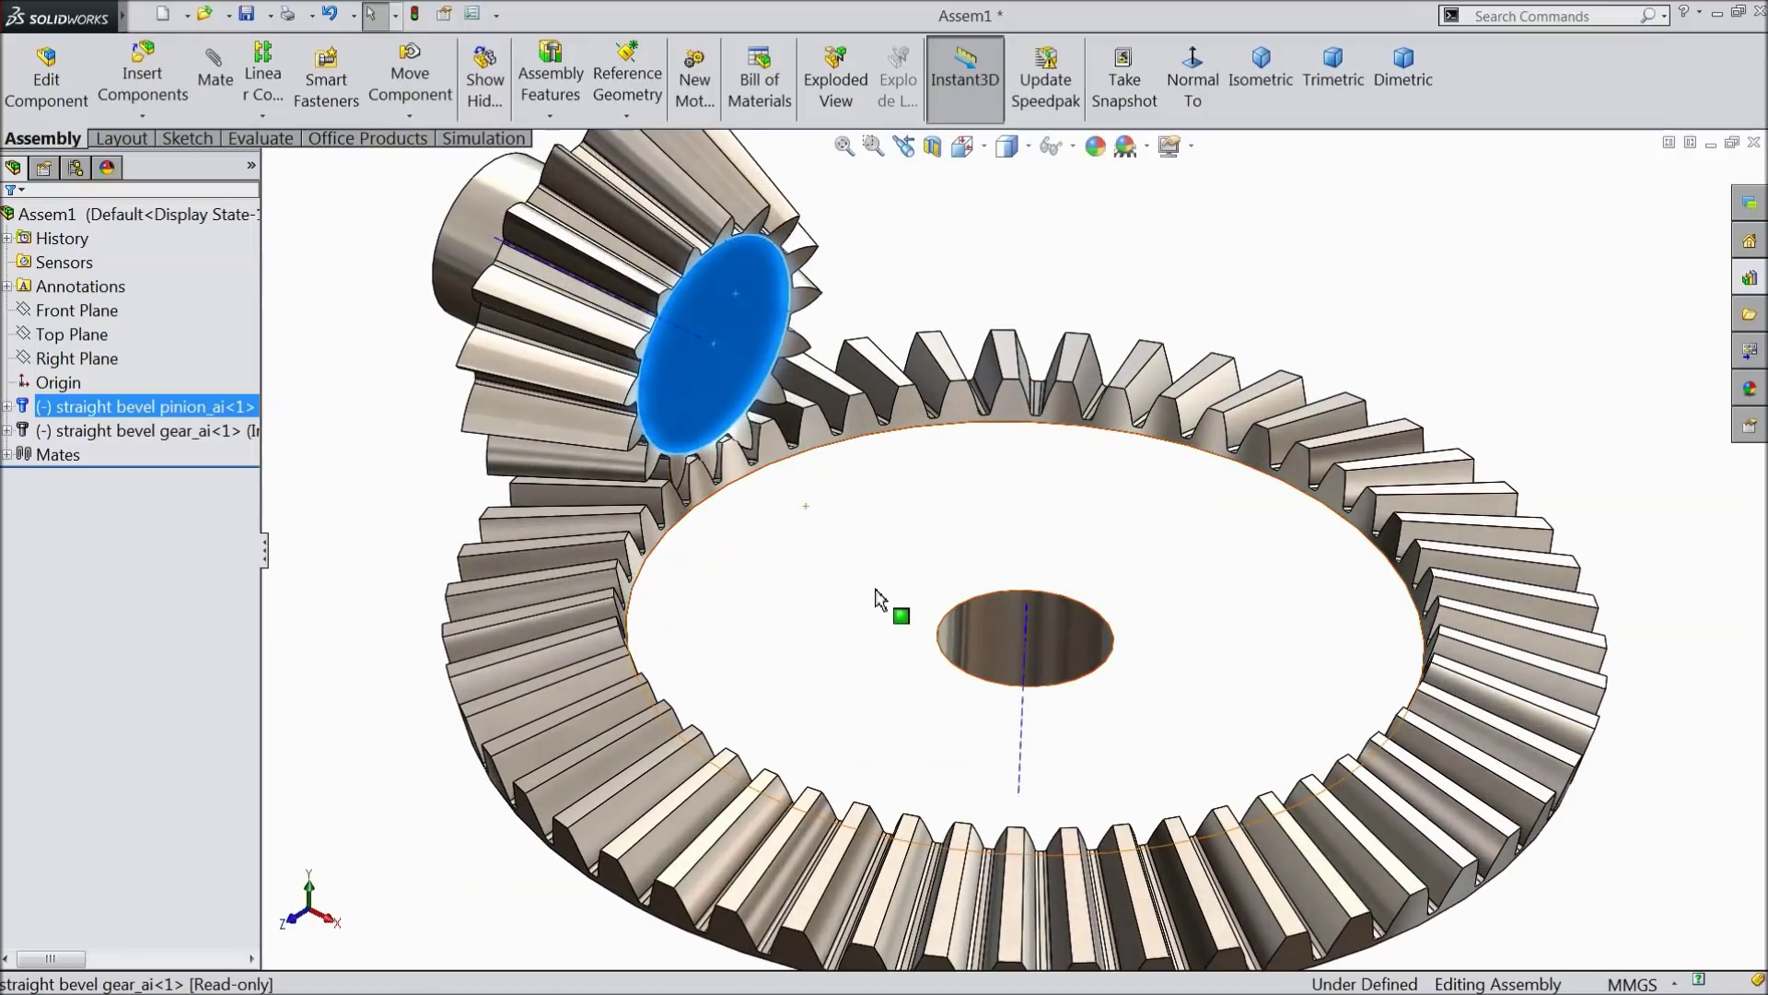
middle_click_drag(876, 598, 832, 516)
scroll(887, 504, "down", 4)
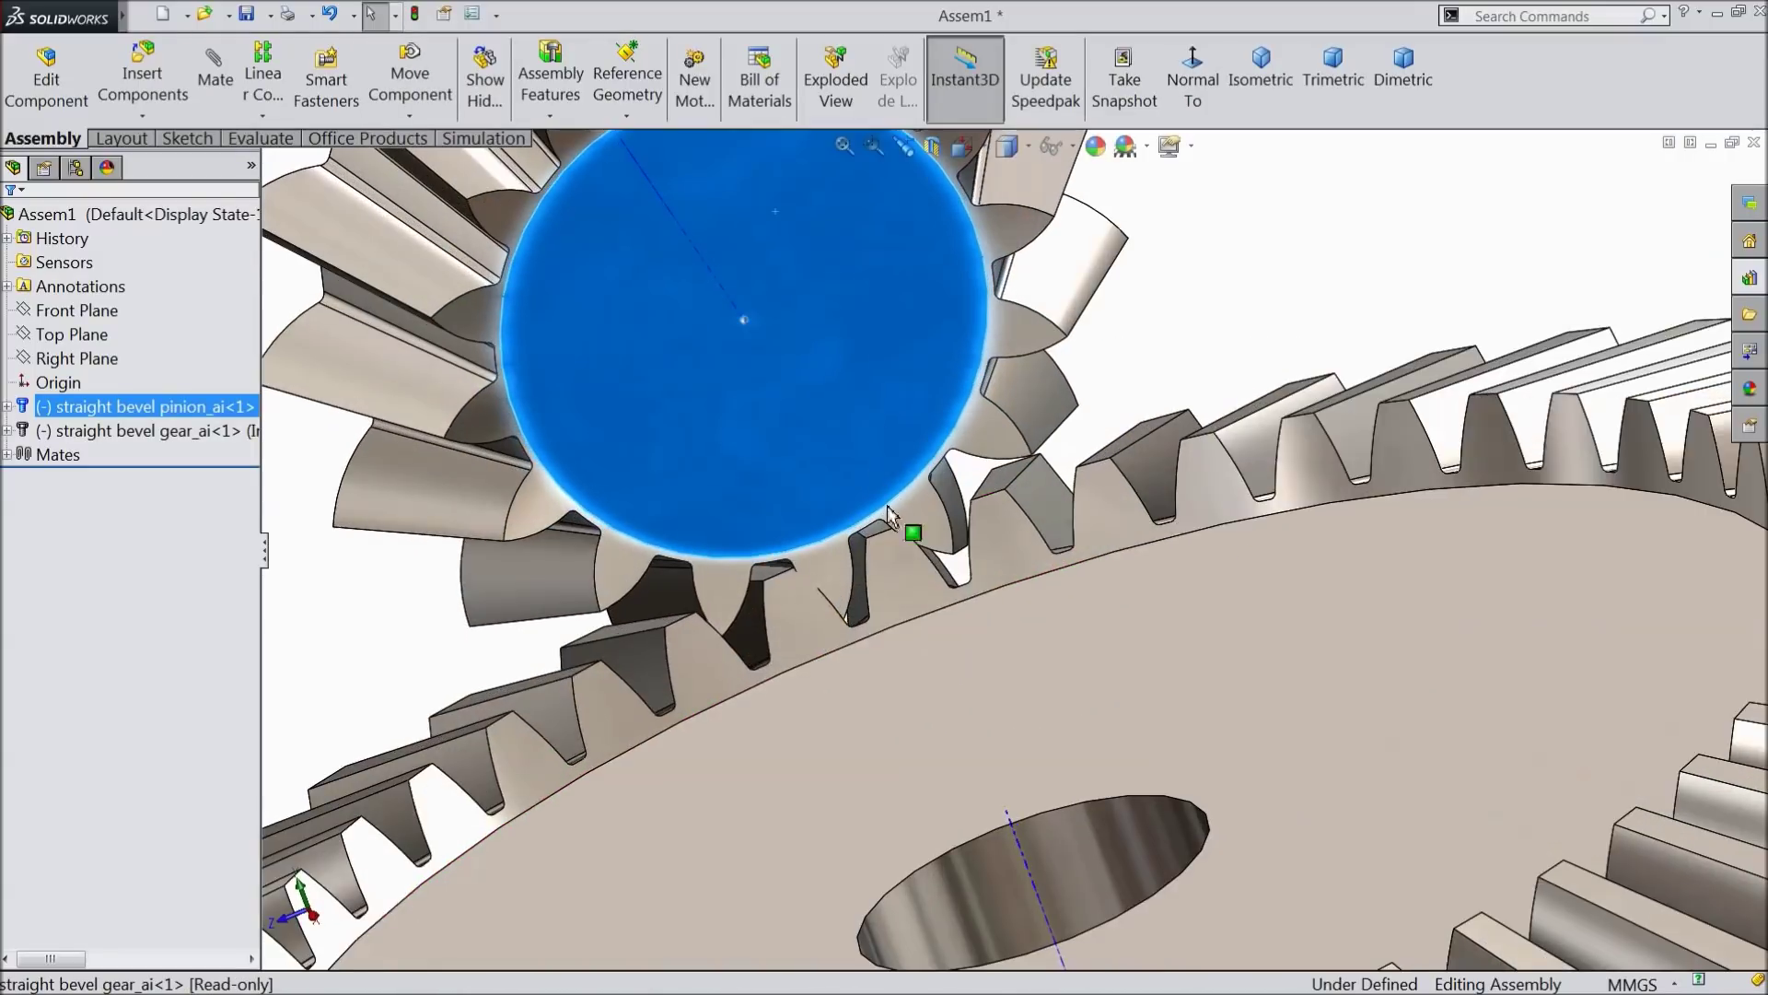
left_click_drag(886, 505, 898, 567)
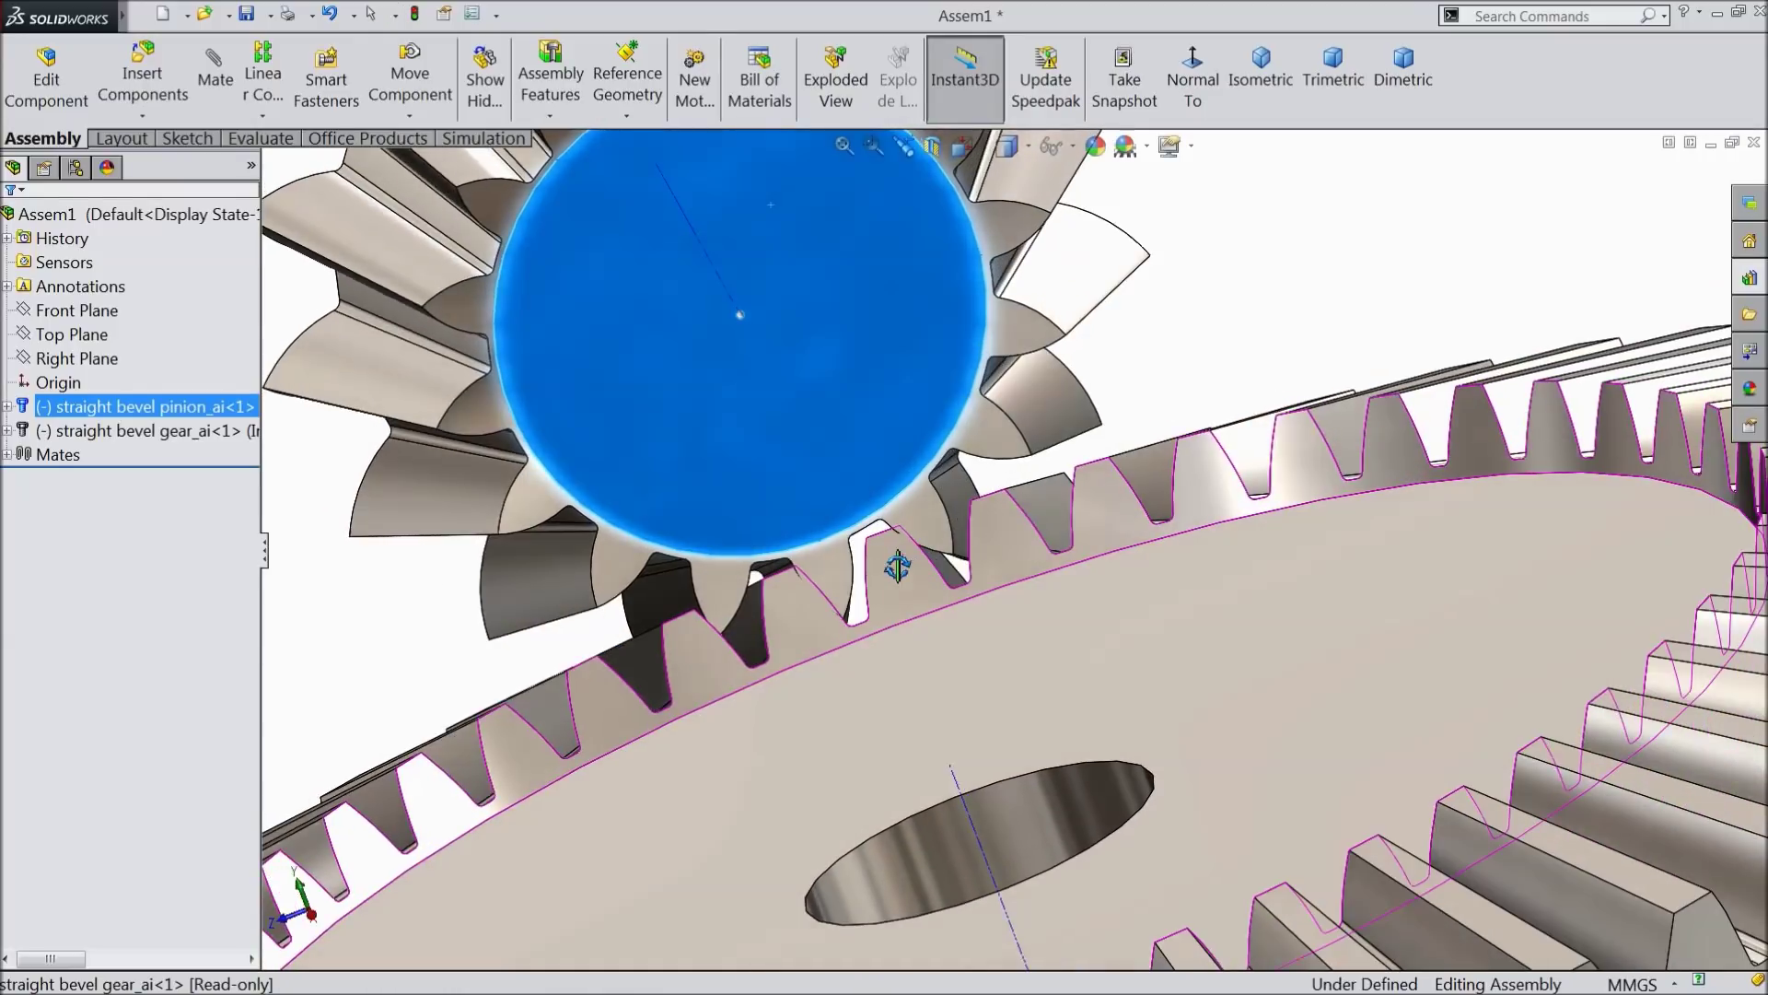
scroll(865, 580, "down", 3)
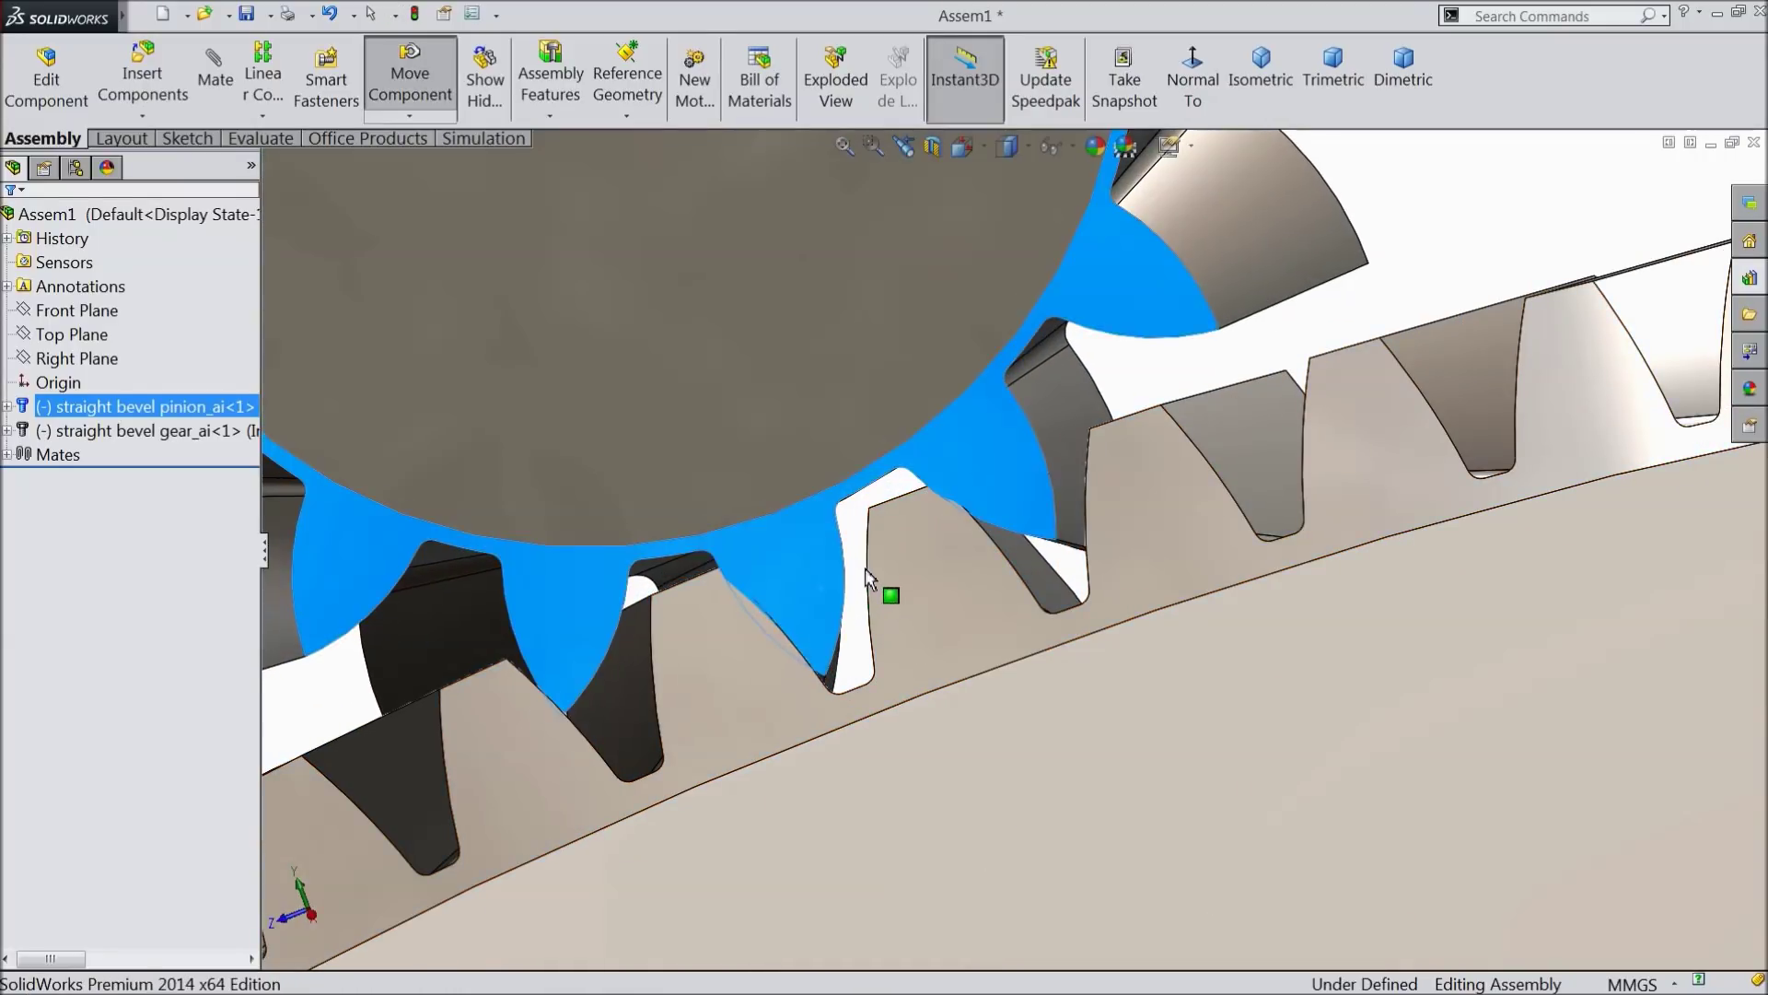
Step: Fine-tune the pinion and gear rotations until the teeth interlock cleanly
mouse_move(866, 576)
left_mouse_down()
mouse_move(894, 564)
mouse_move(860, 555)
left_mouse_up()
scroll(893, 564, "down", 4)
scroll(866, 559, "up", 3)
scroll(964, 598, "down", 2)
mouse_move(981, 594)
right_mouse_down()
mouse_move(947, 580)
mouse_move(993, 577)
mouse_move(987, 623)
right_mouse_up()
scroll(986, 624, "up", 5)
middle_click_drag(986, 624, 1038, 632)
scroll(1252, 723, "down", 2)
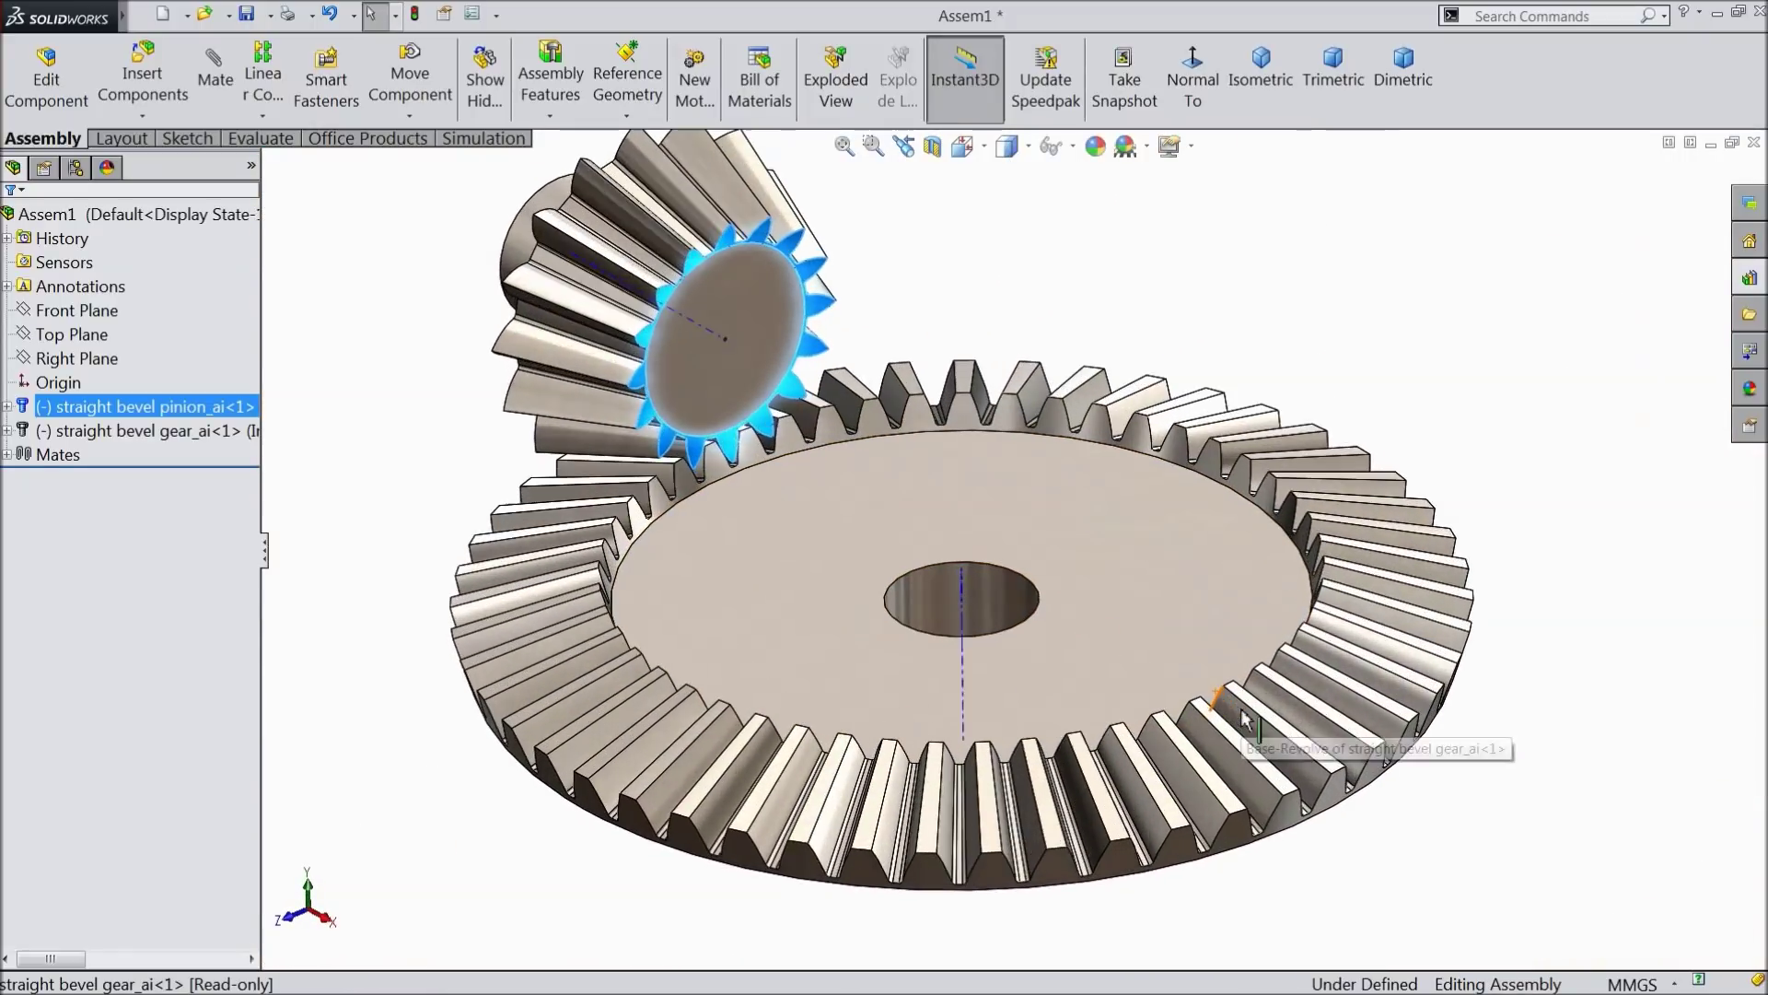
middle_click_drag(1221, 447, 1205, 468, "ctrl")
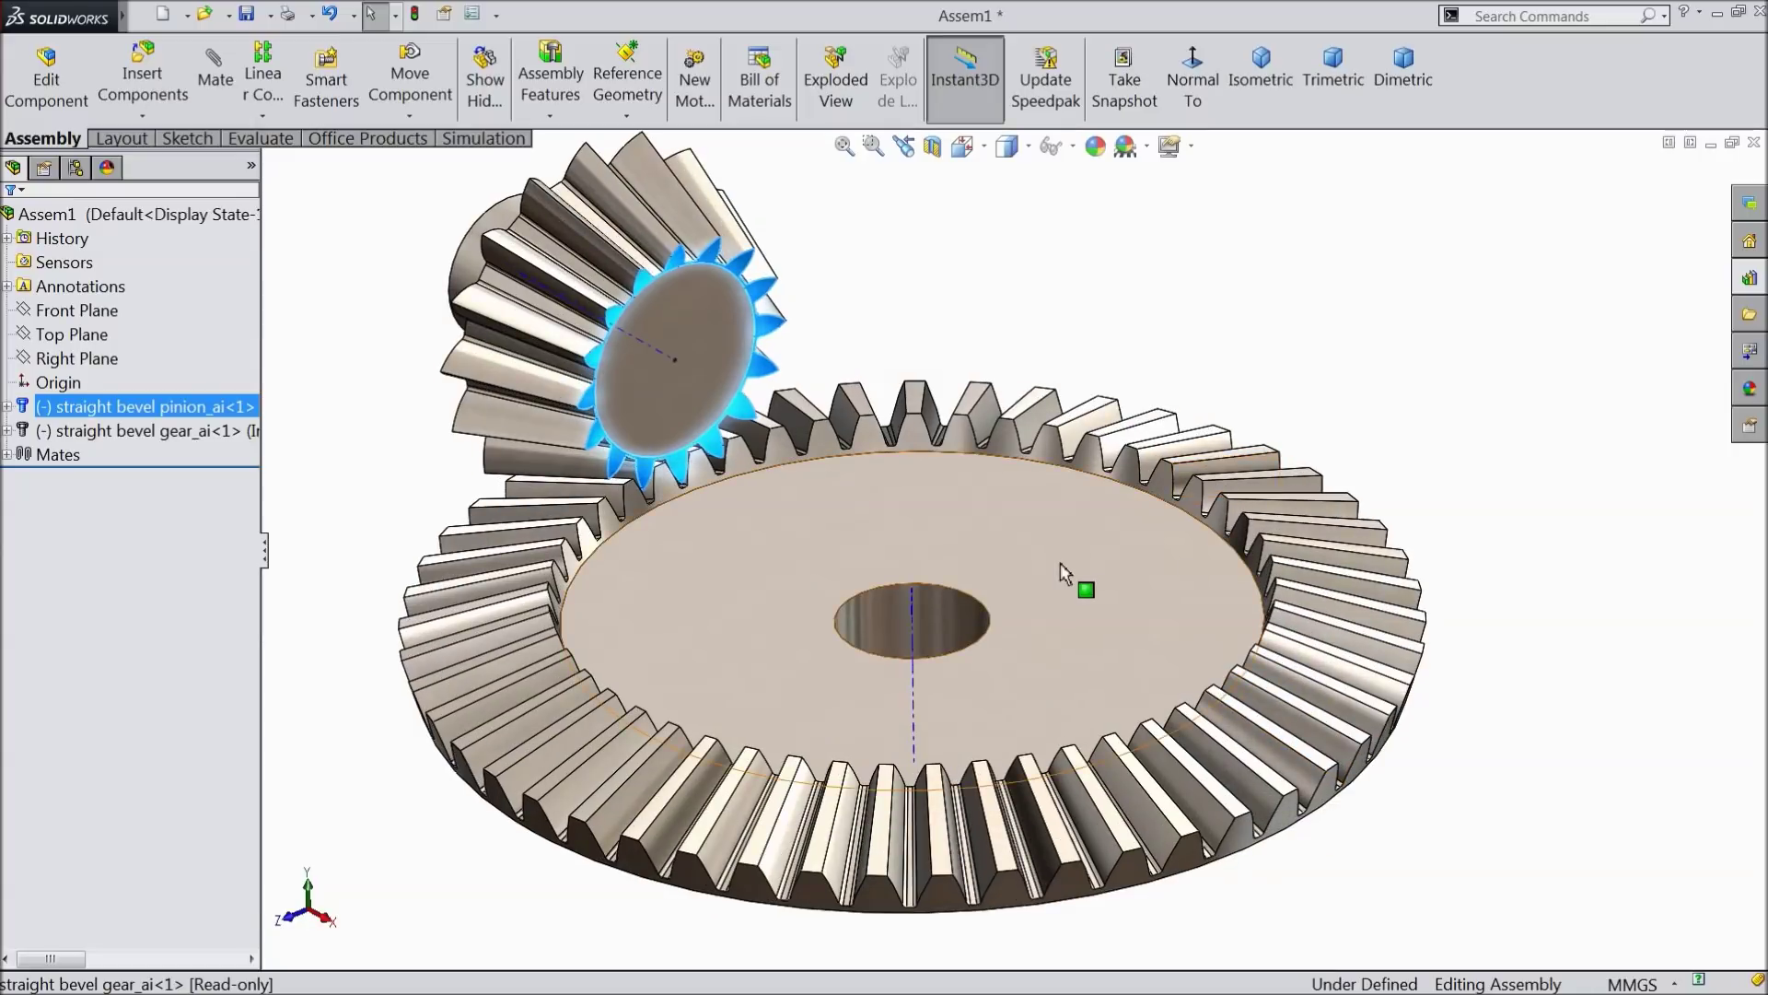
Step: Hide the temporary axes again
middle_click_drag(1064, 573, 1066, 568)
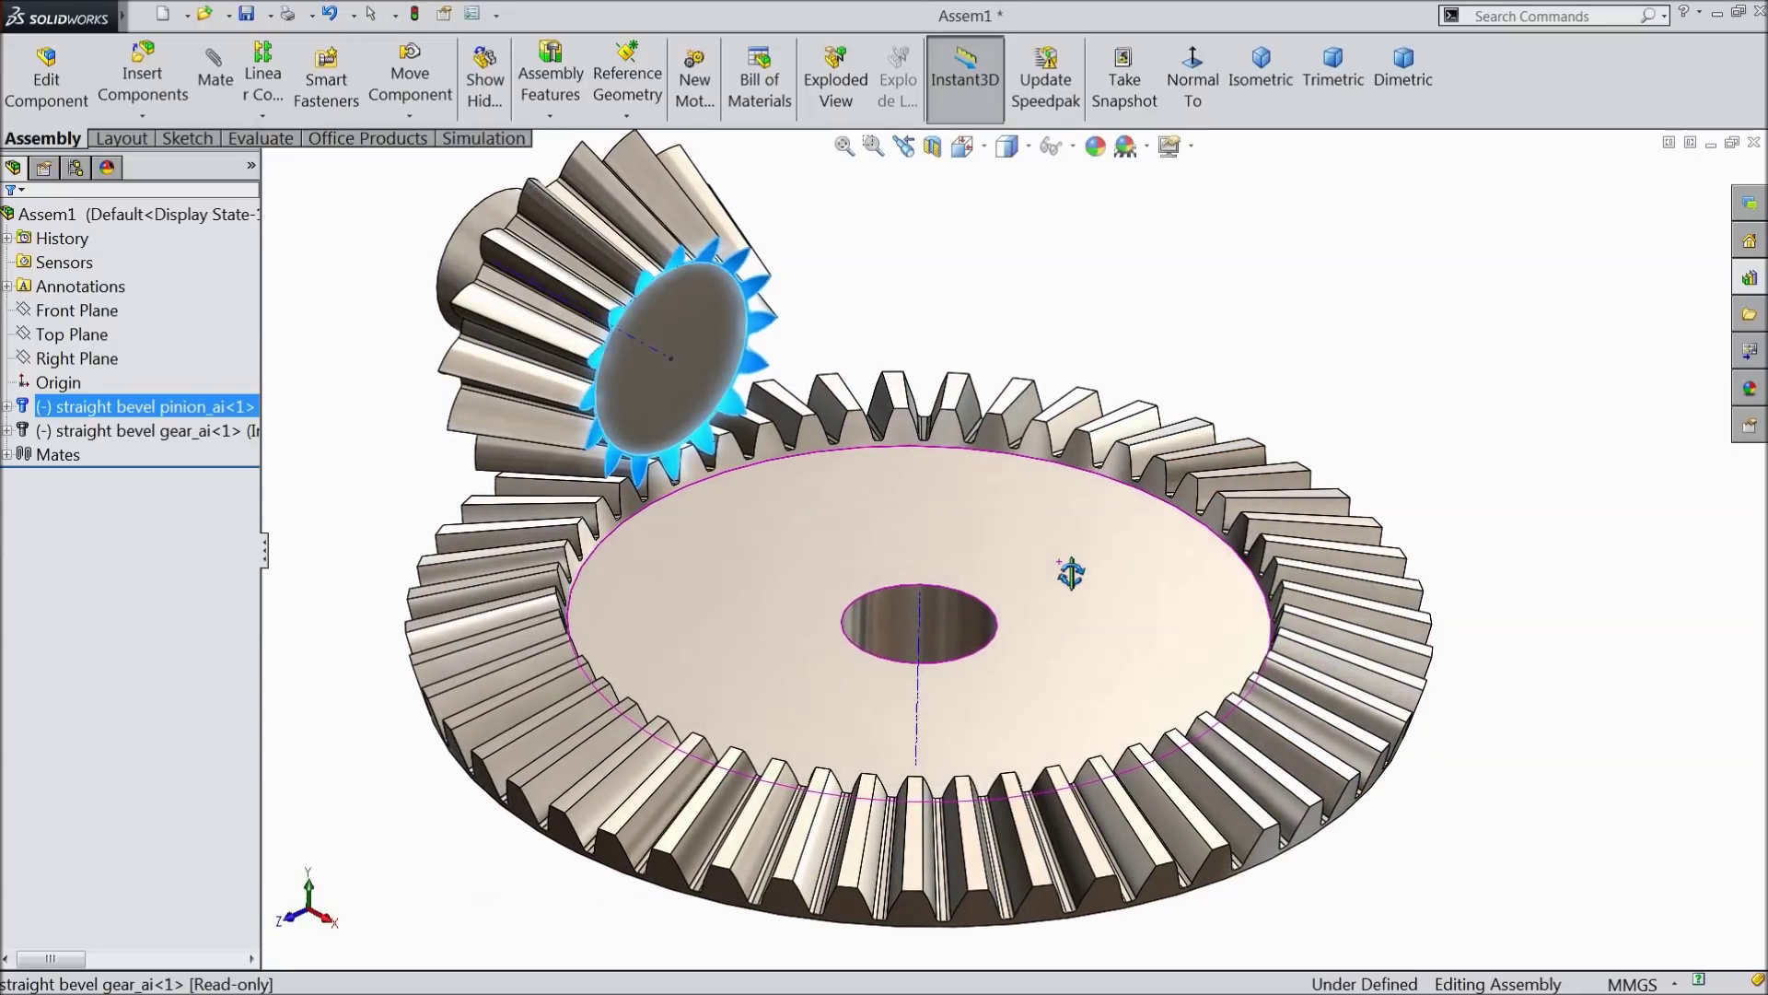
left_click(1052, 305)
left_click(1069, 146)
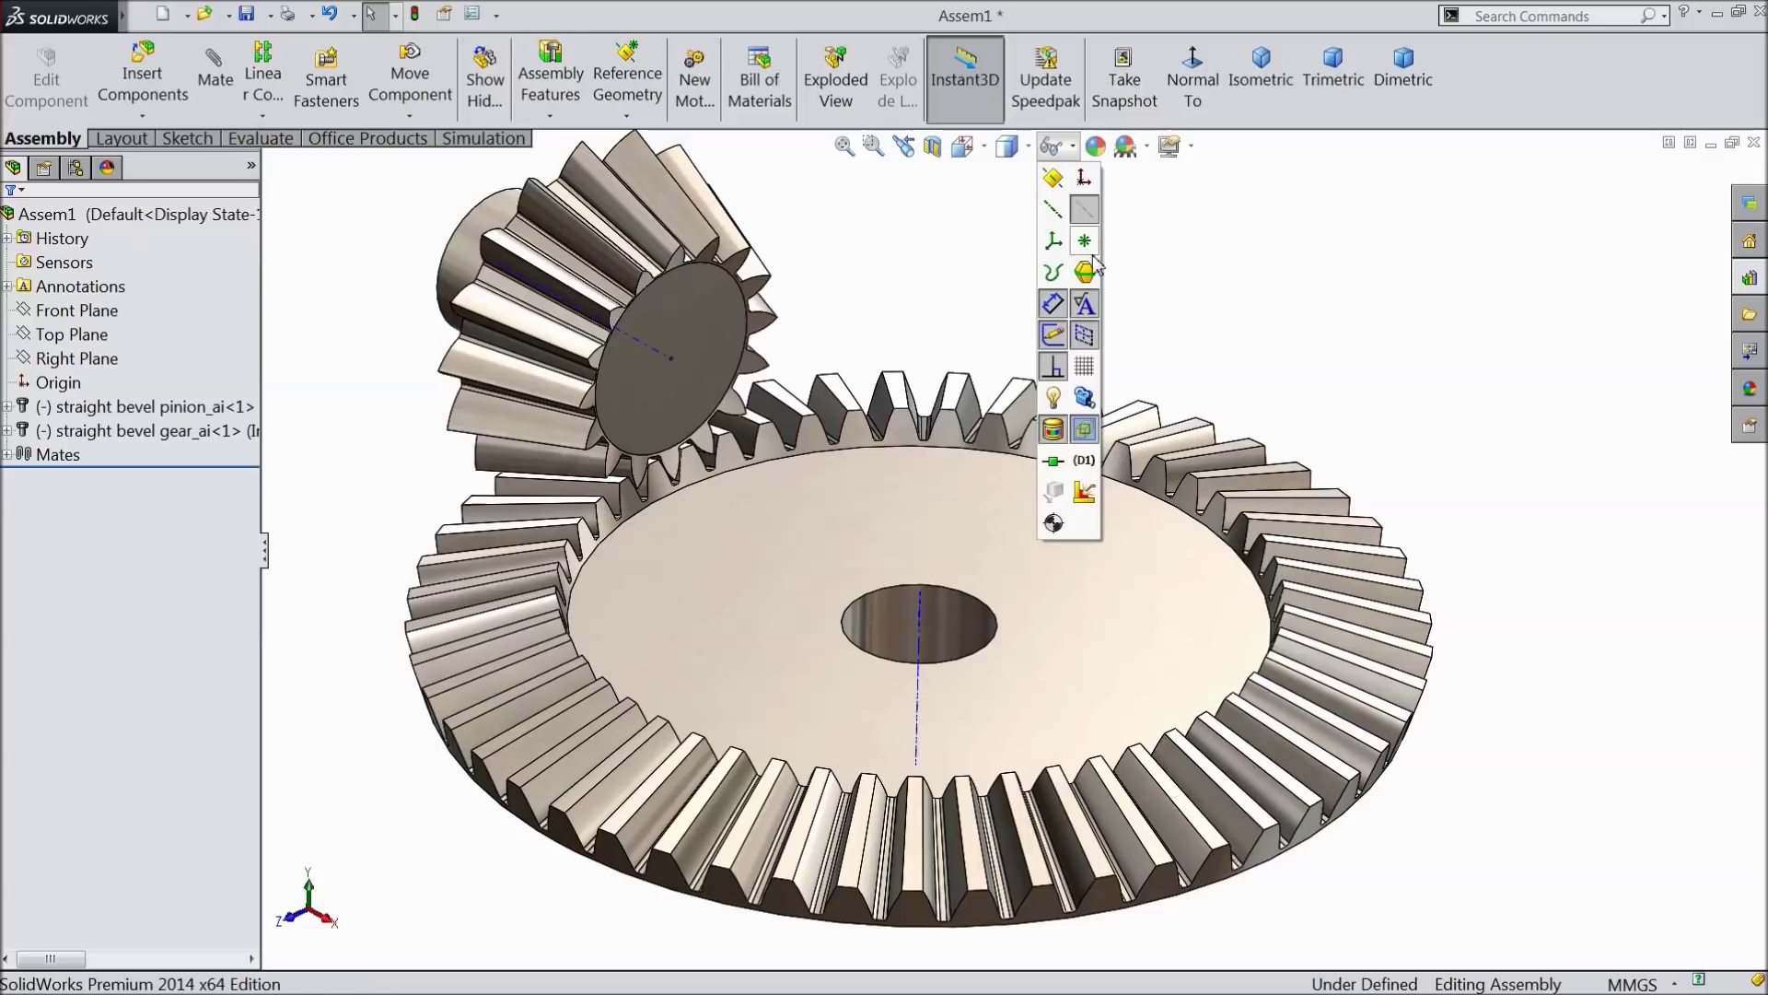
left_click(1084, 209)
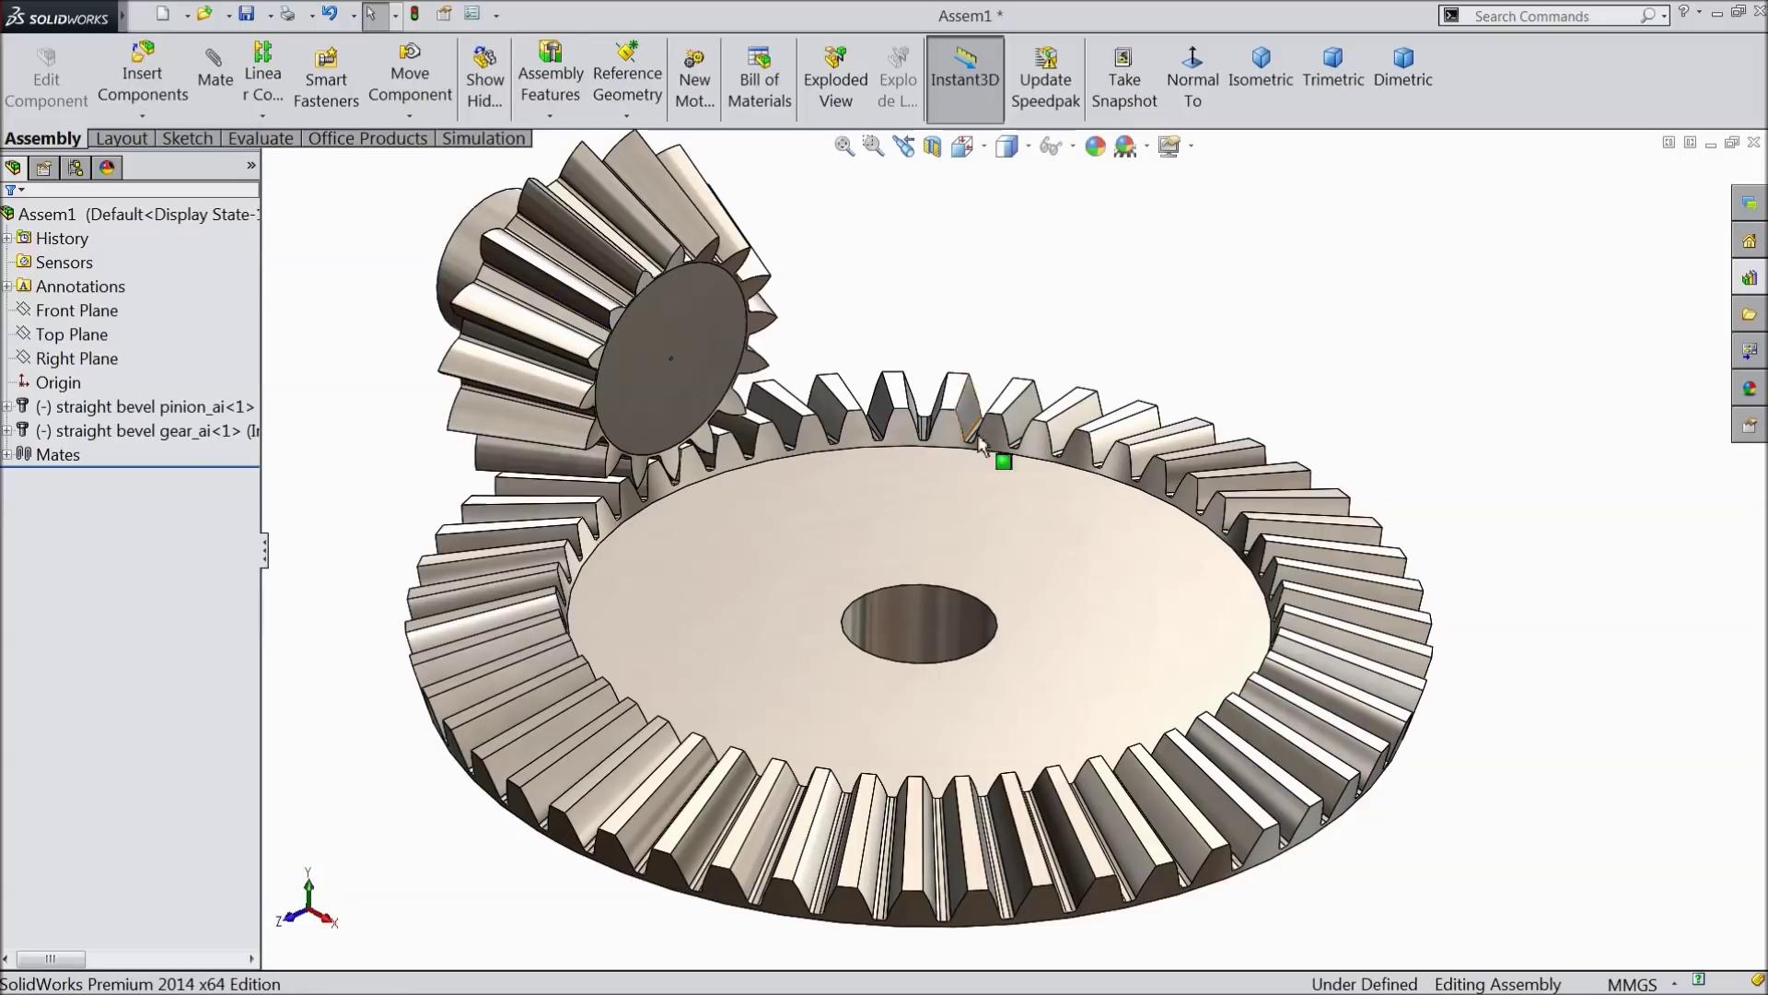
Step: Set up a Gear mechanical mate between the pinion's end face and the gear's bore
left_click(215, 74)
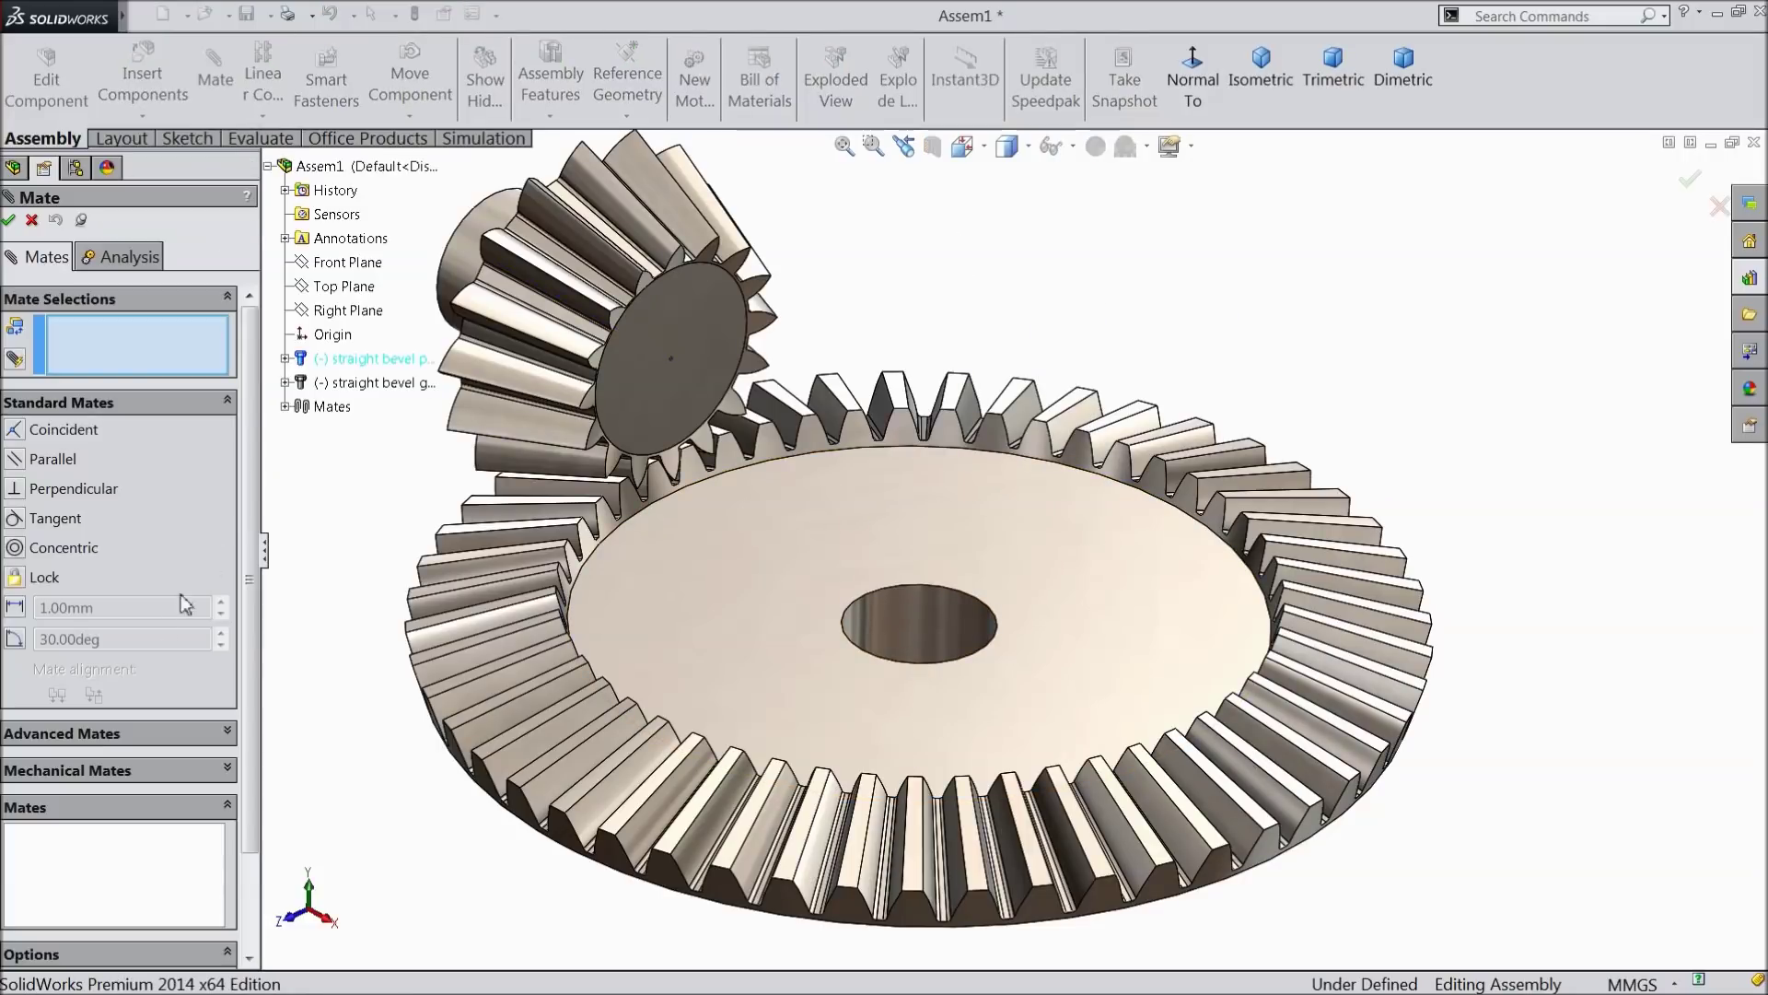
left_click(73, 771)
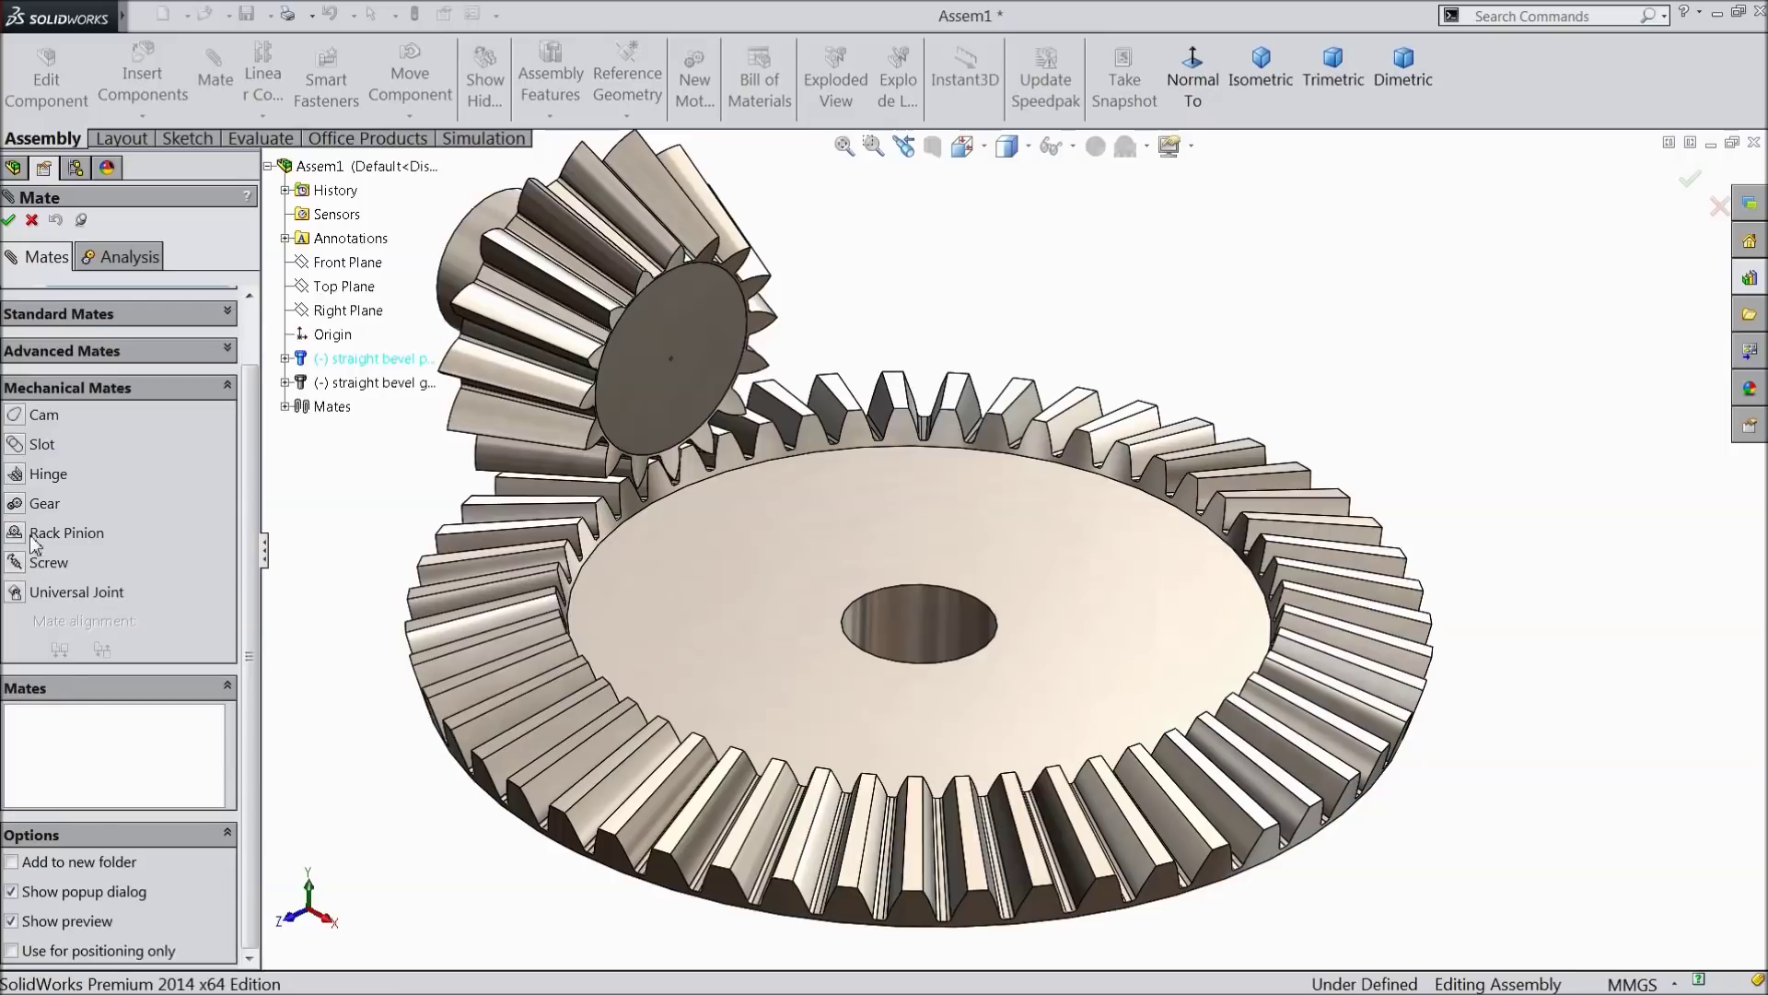
left_click(16, 505)
scroll(227, 394, "up", 1)
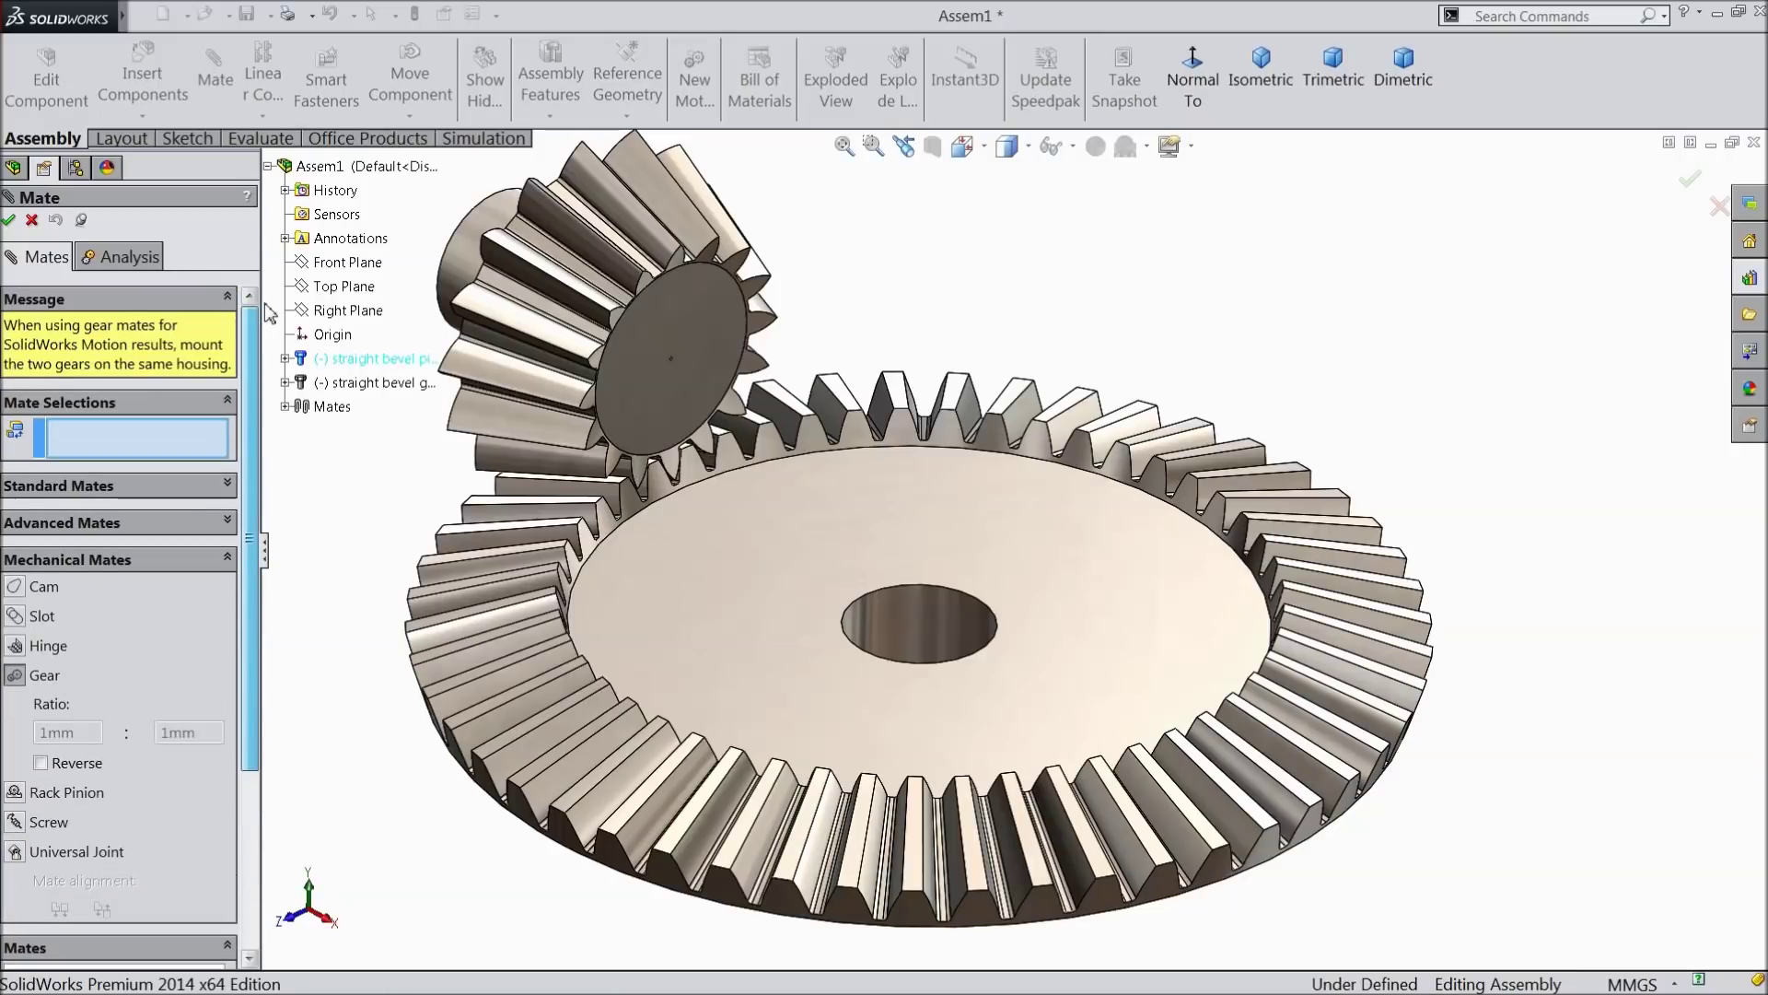
scroll(703, 363, "down", 8)
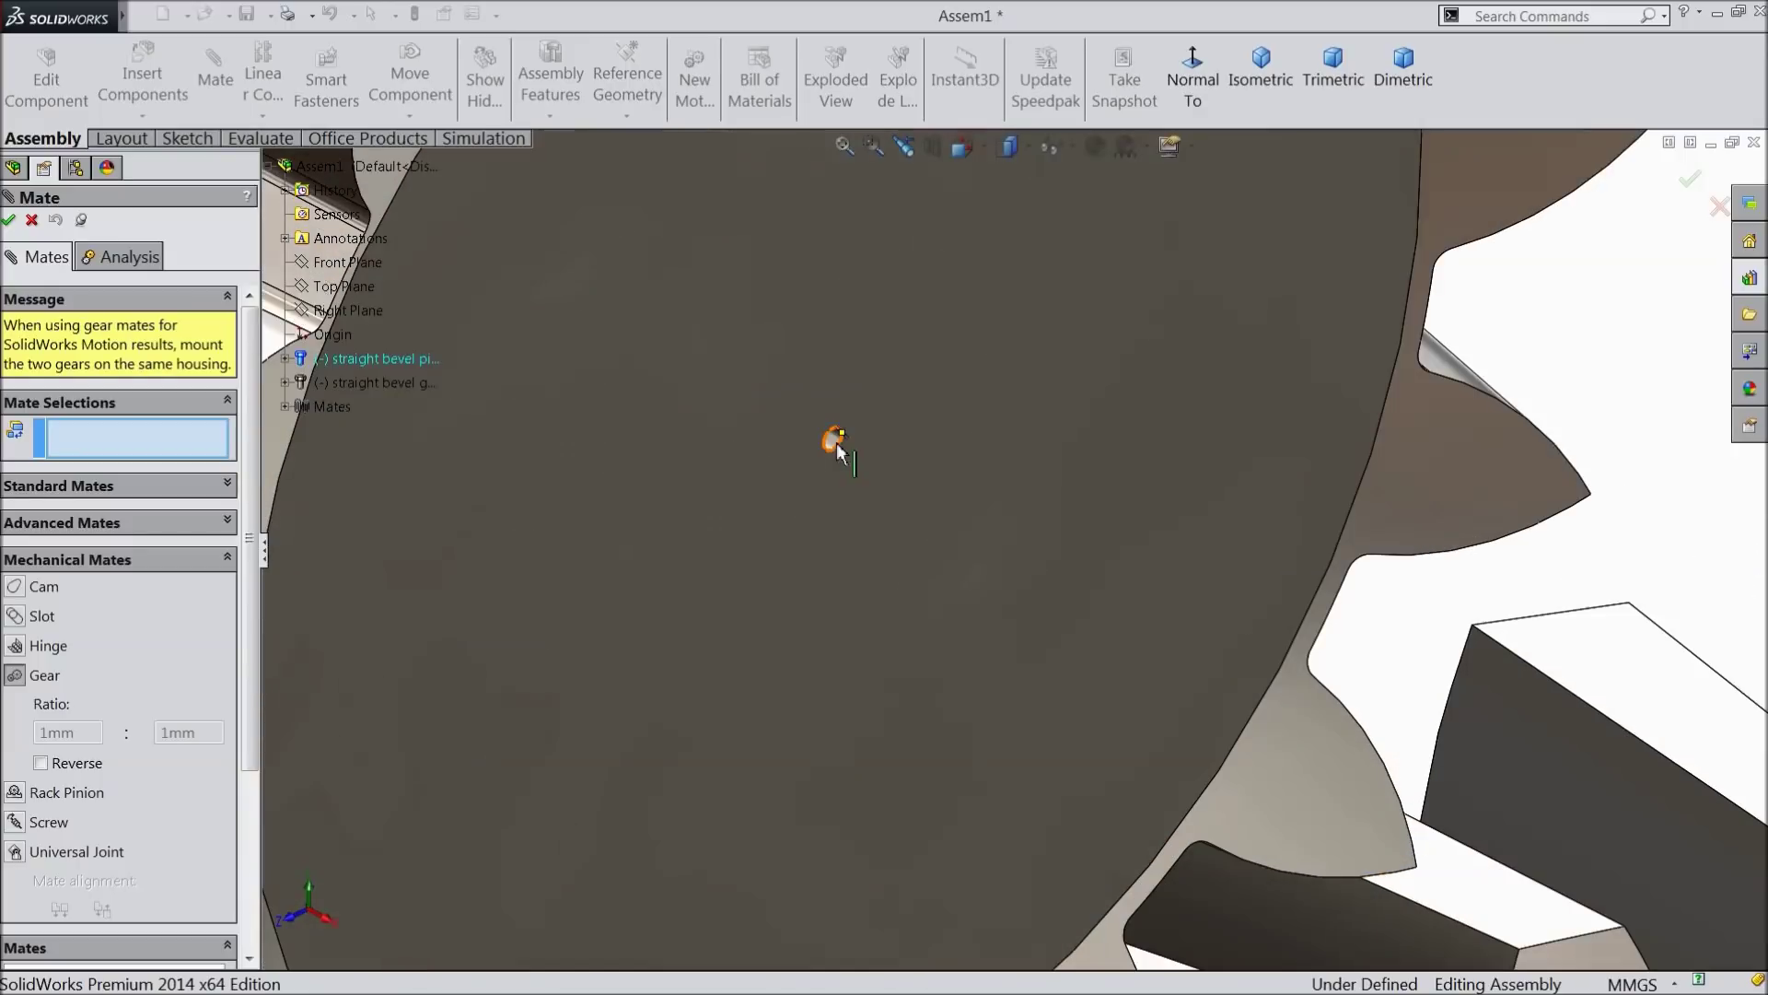
left_click(836, 438)
scroll(682, 447, "up", 10)
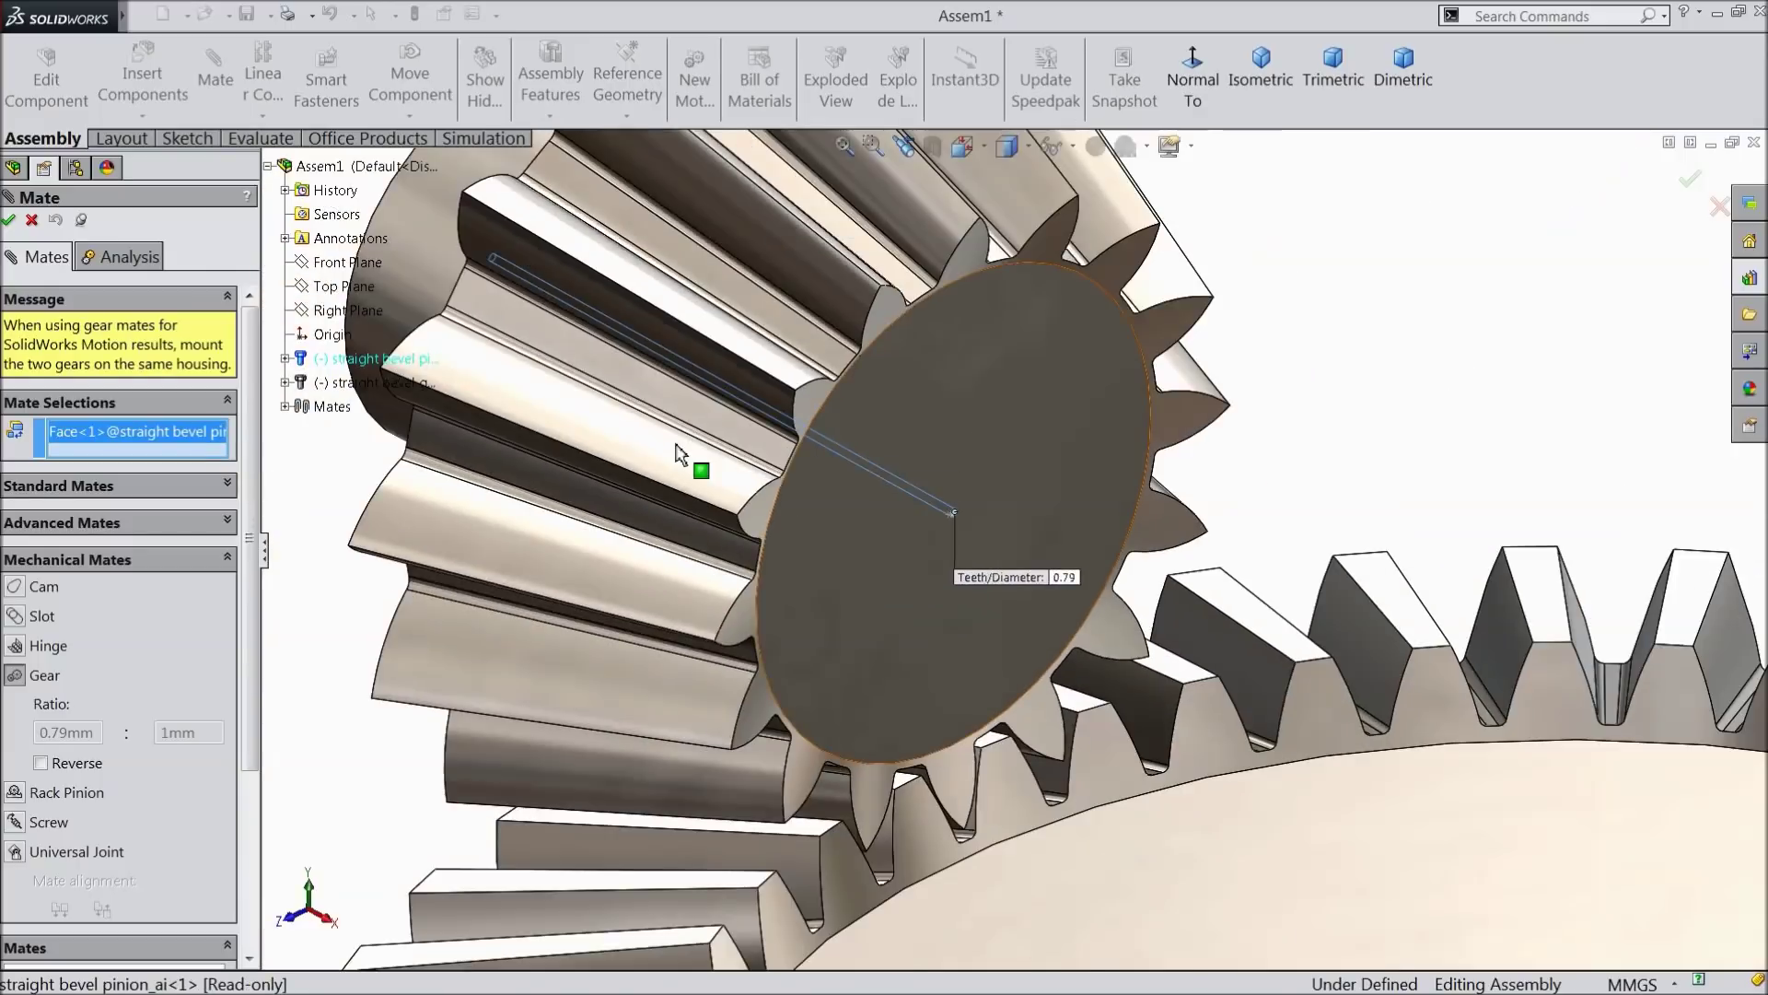
scroll(1197, 663, "down", 5)
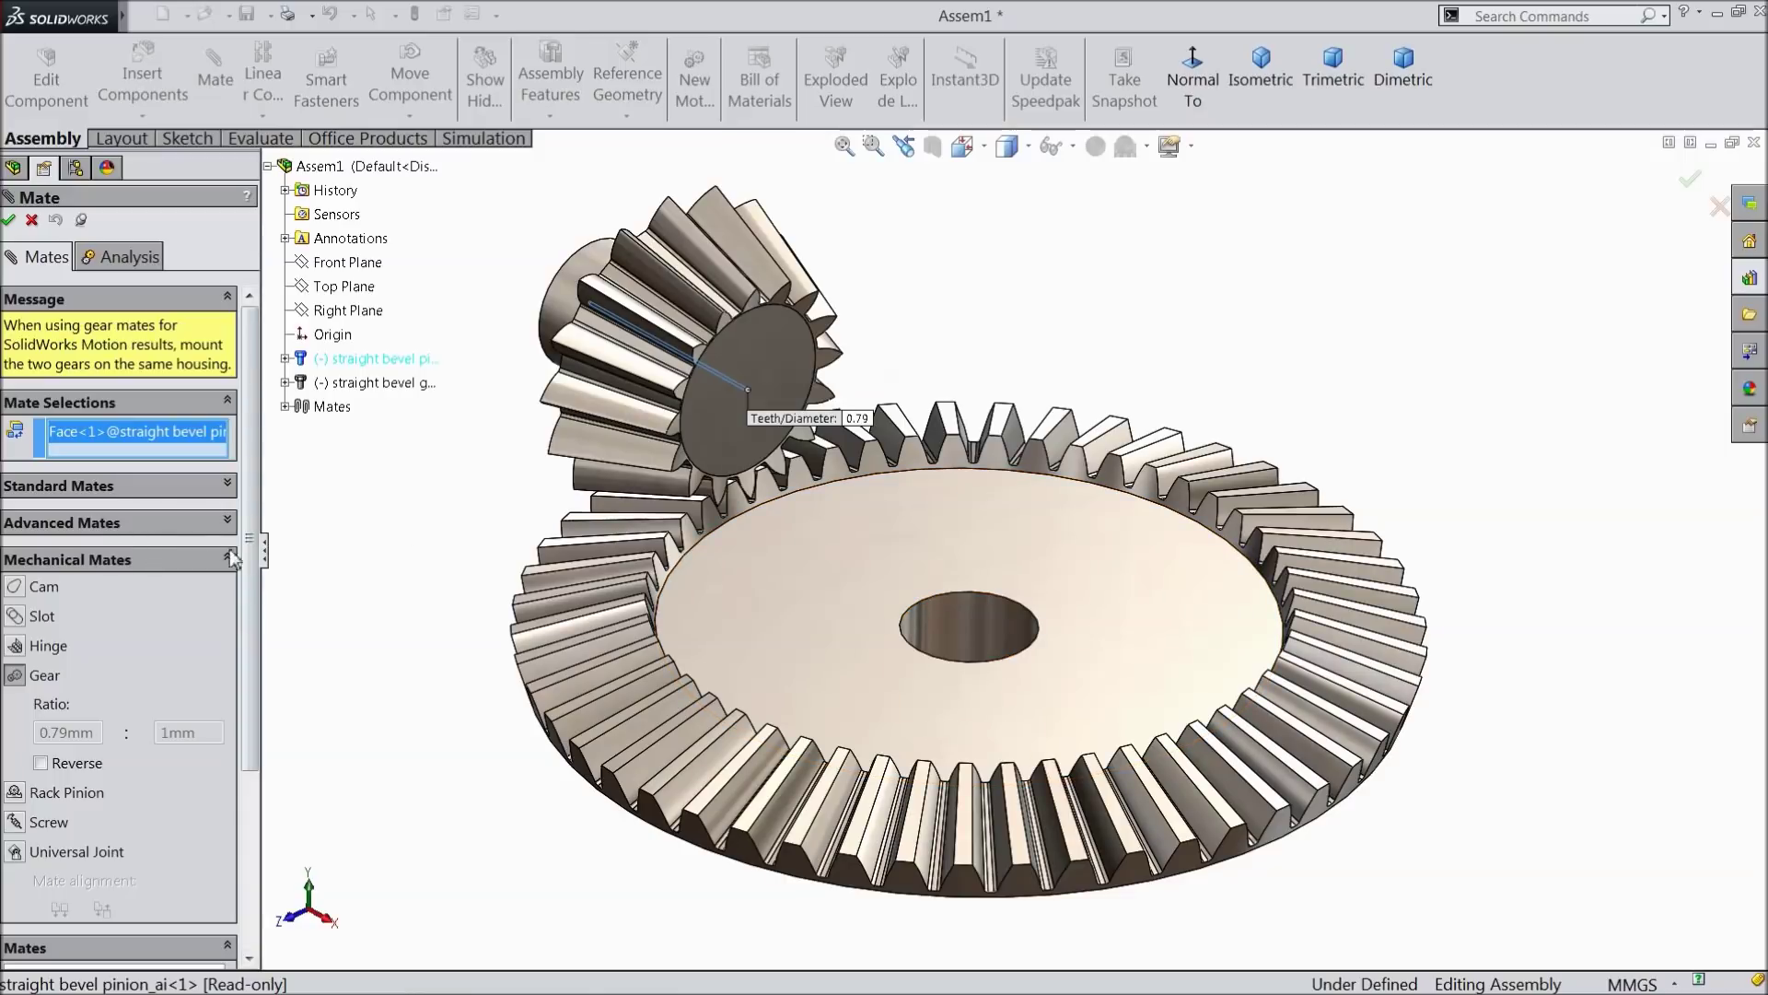
left_click(963, 639)
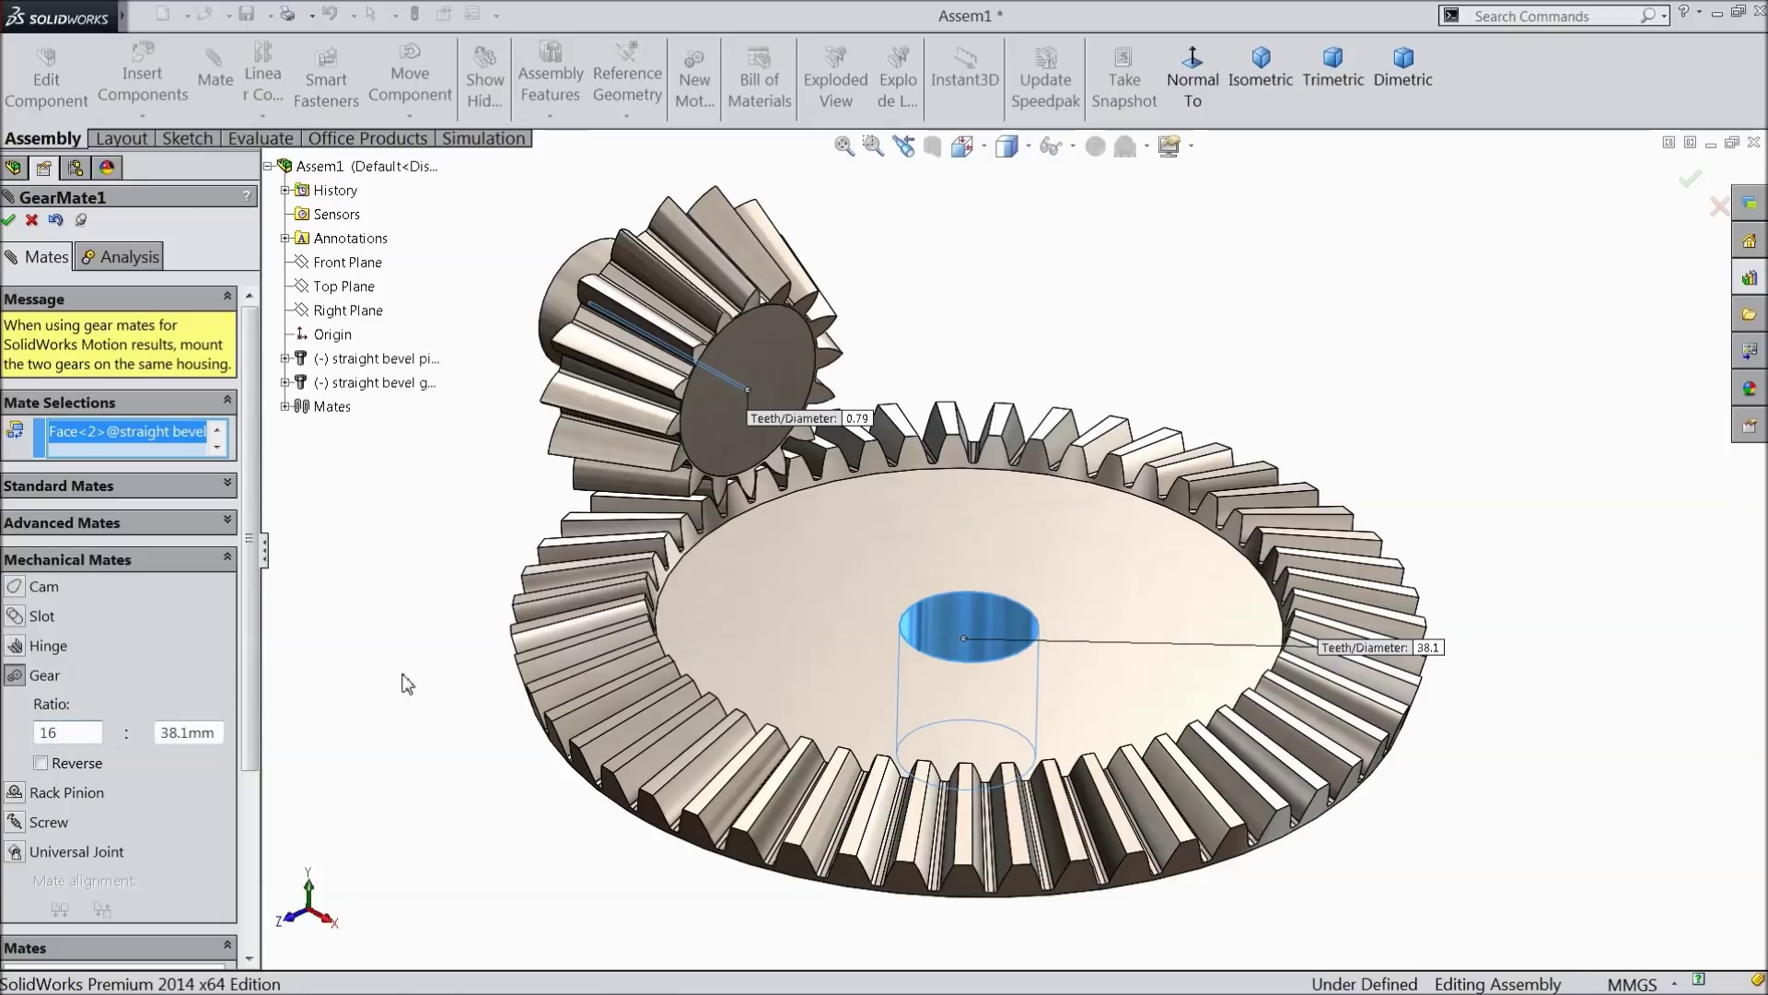
Step: Set the gear mate ratio to 16 : 49 and apply it
type("16")
left_click_drag(216, 733, 191, 734)
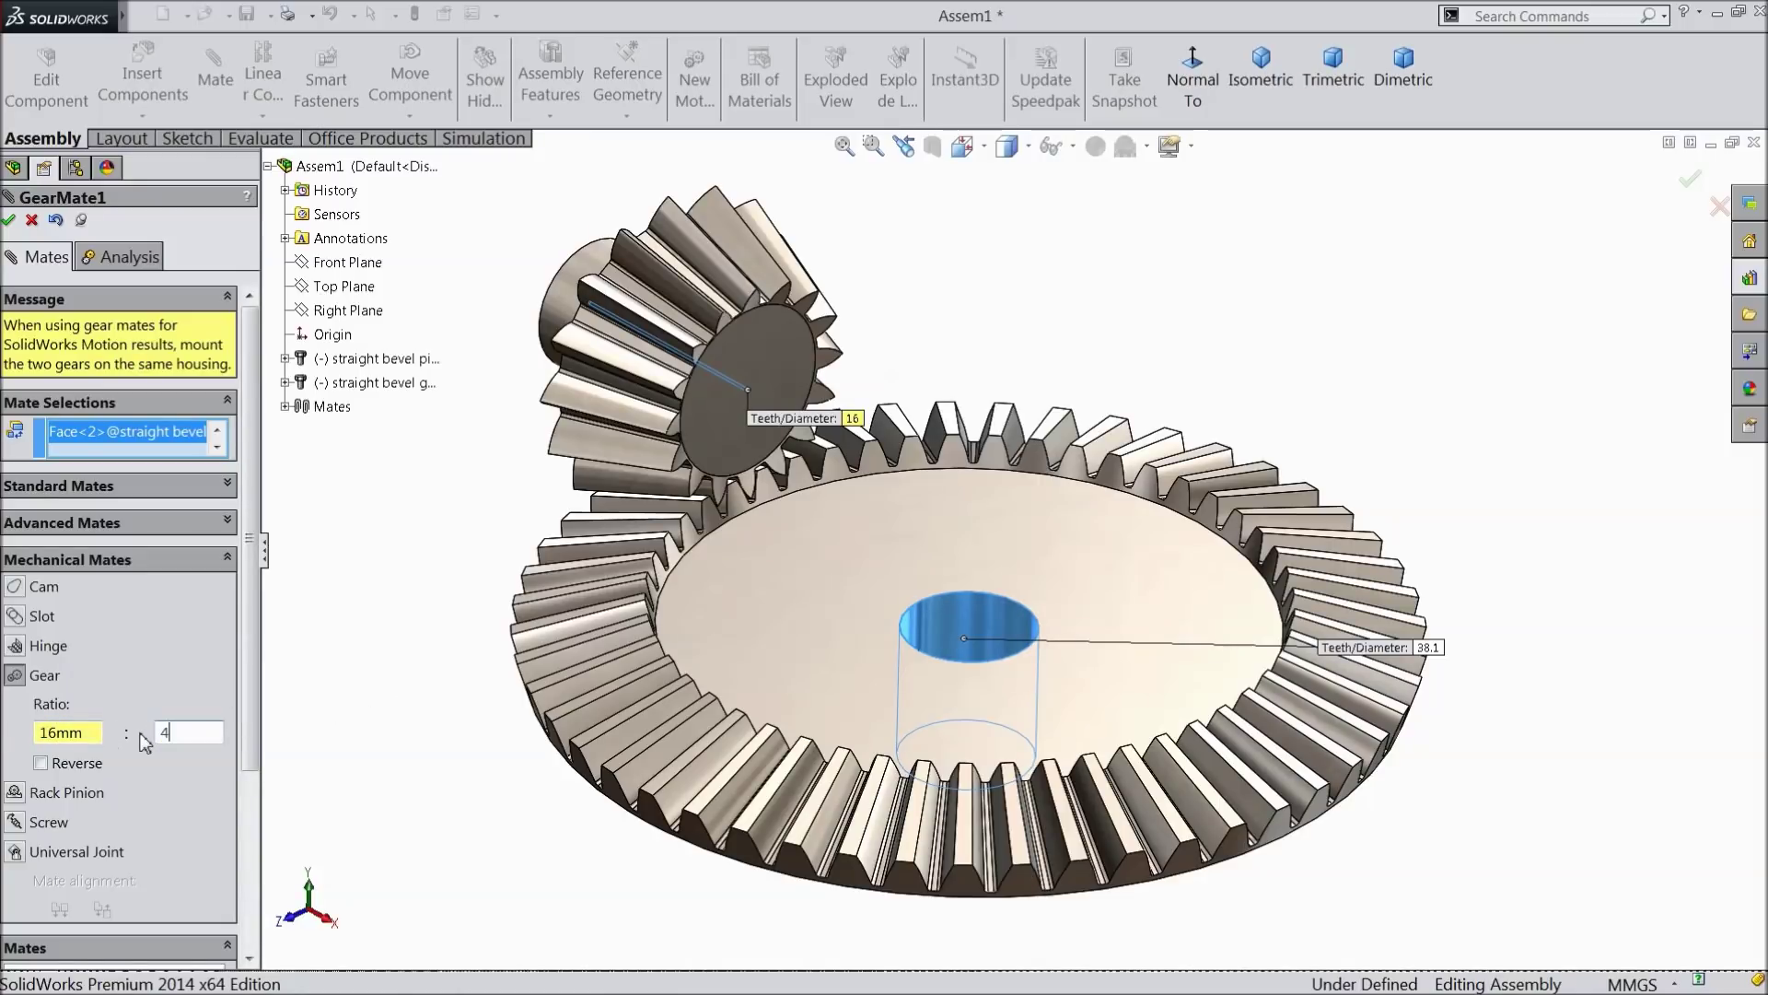
type("49")
key("Return")
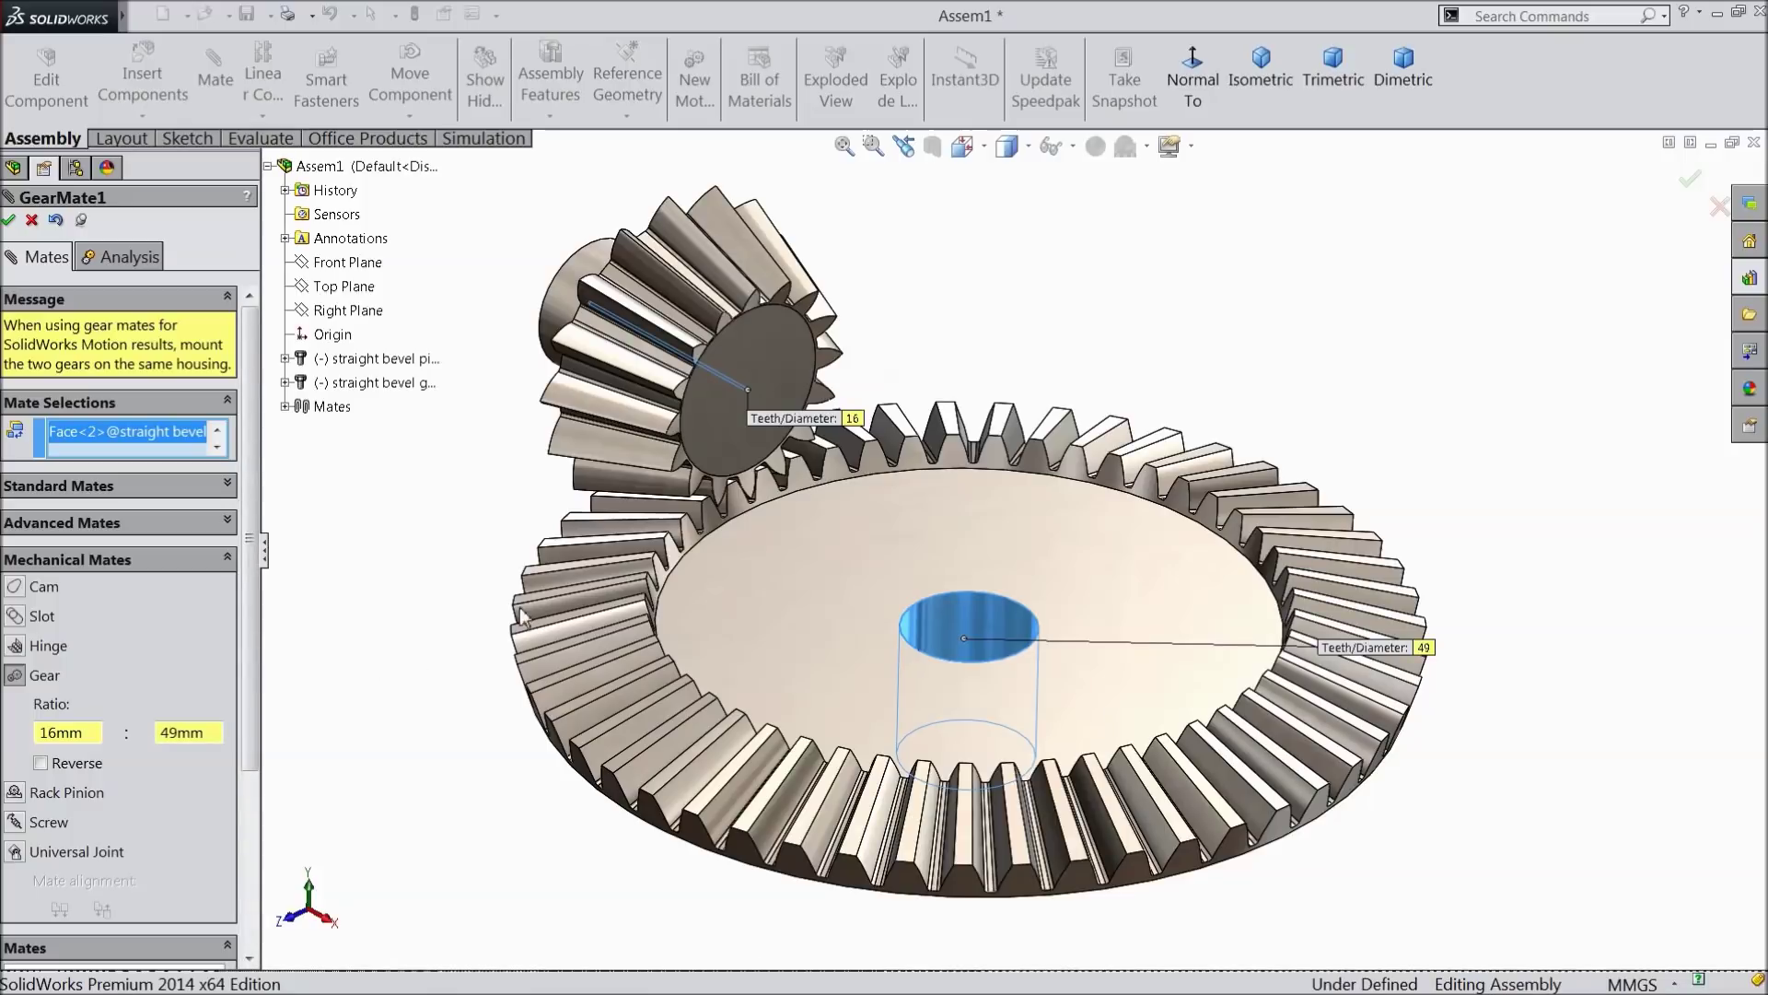
left_click(10, 221)
left_click(10, 221)
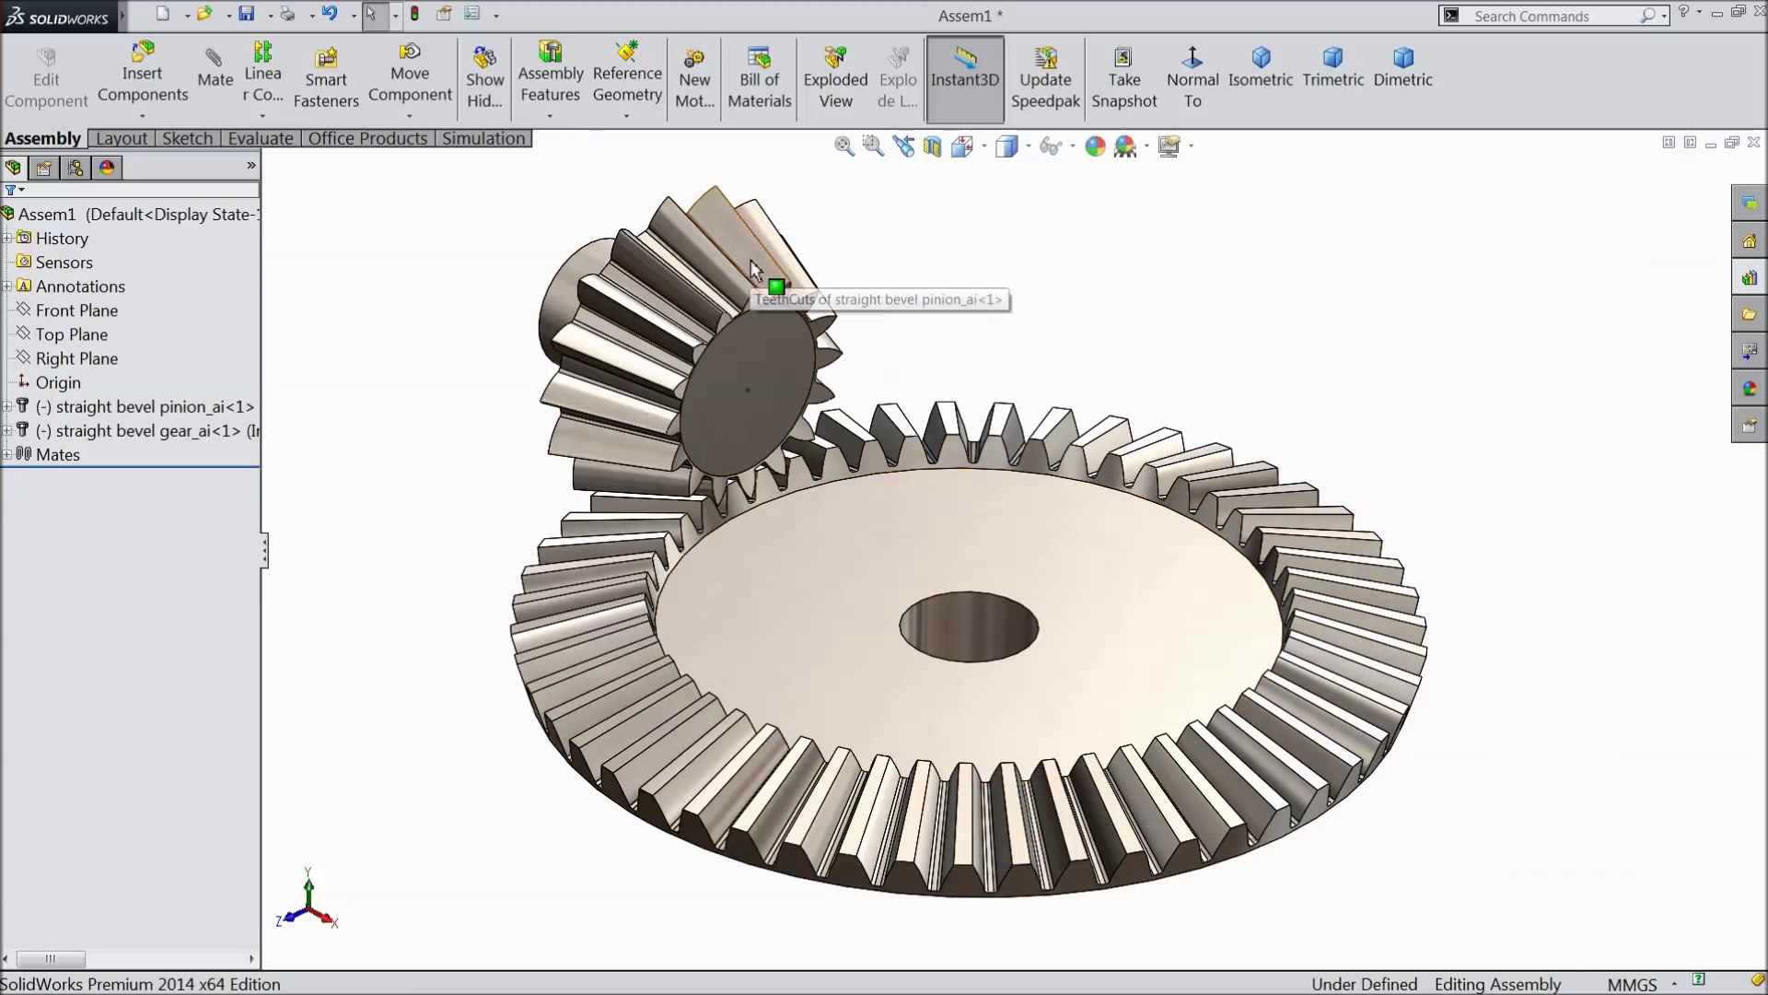
mouse_move(751, 263)
left_mouse_down()
mouse_move(818, 286)
mouse_move(833, 382)
mouse_move(820, 428)
mouse_move(791, 469)
mouse_move(680, 471)
mouse_move(692, 341)
mouse_move(792, 286)
mouse_move(894, 330)
mouse_move(830, 476)
mouse_move(670, 448)
mouse_move(723, 256)
mouse_move(900, 318)
mouse_move(774, 468)
mouse_move(677, 456)
mouse_move(720, 303)
mouse_move(831, 249)
mouse_move(893, 341)
mouse_move(763, 485)
mouse_move(658, 424)
mouse_move(723, 253)
left_mouse_up()
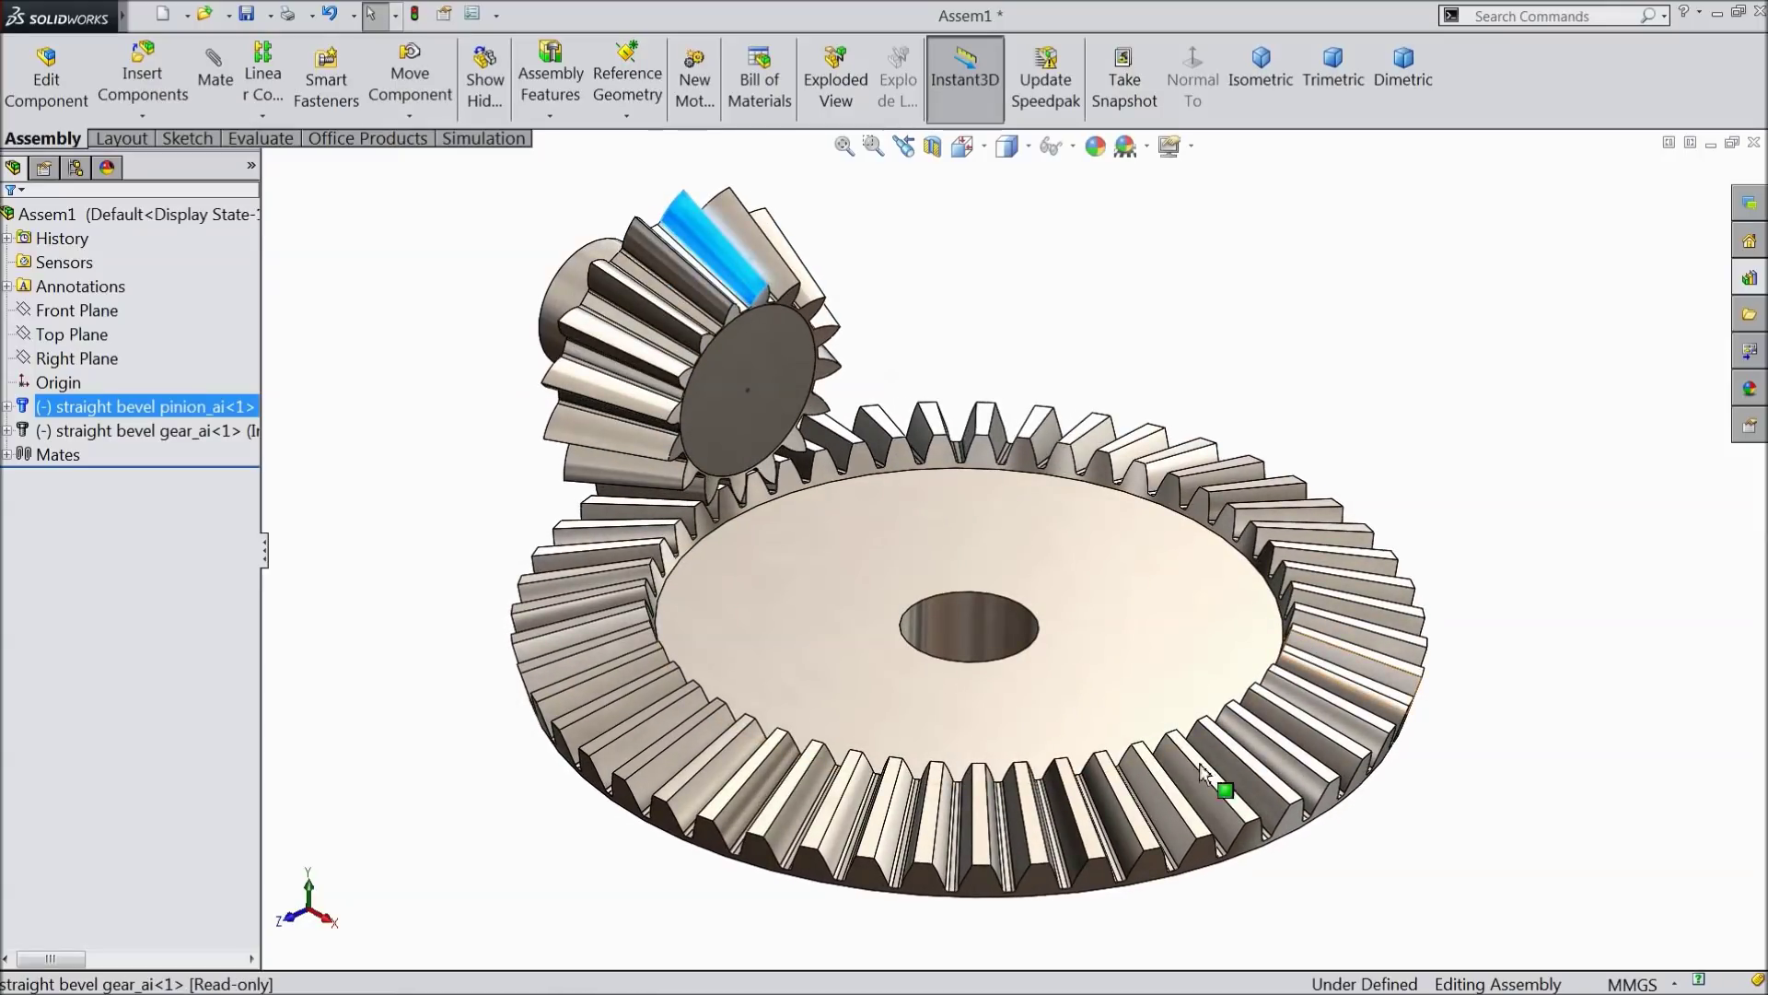
left_click_drag(1200, 771, 1049, 861)
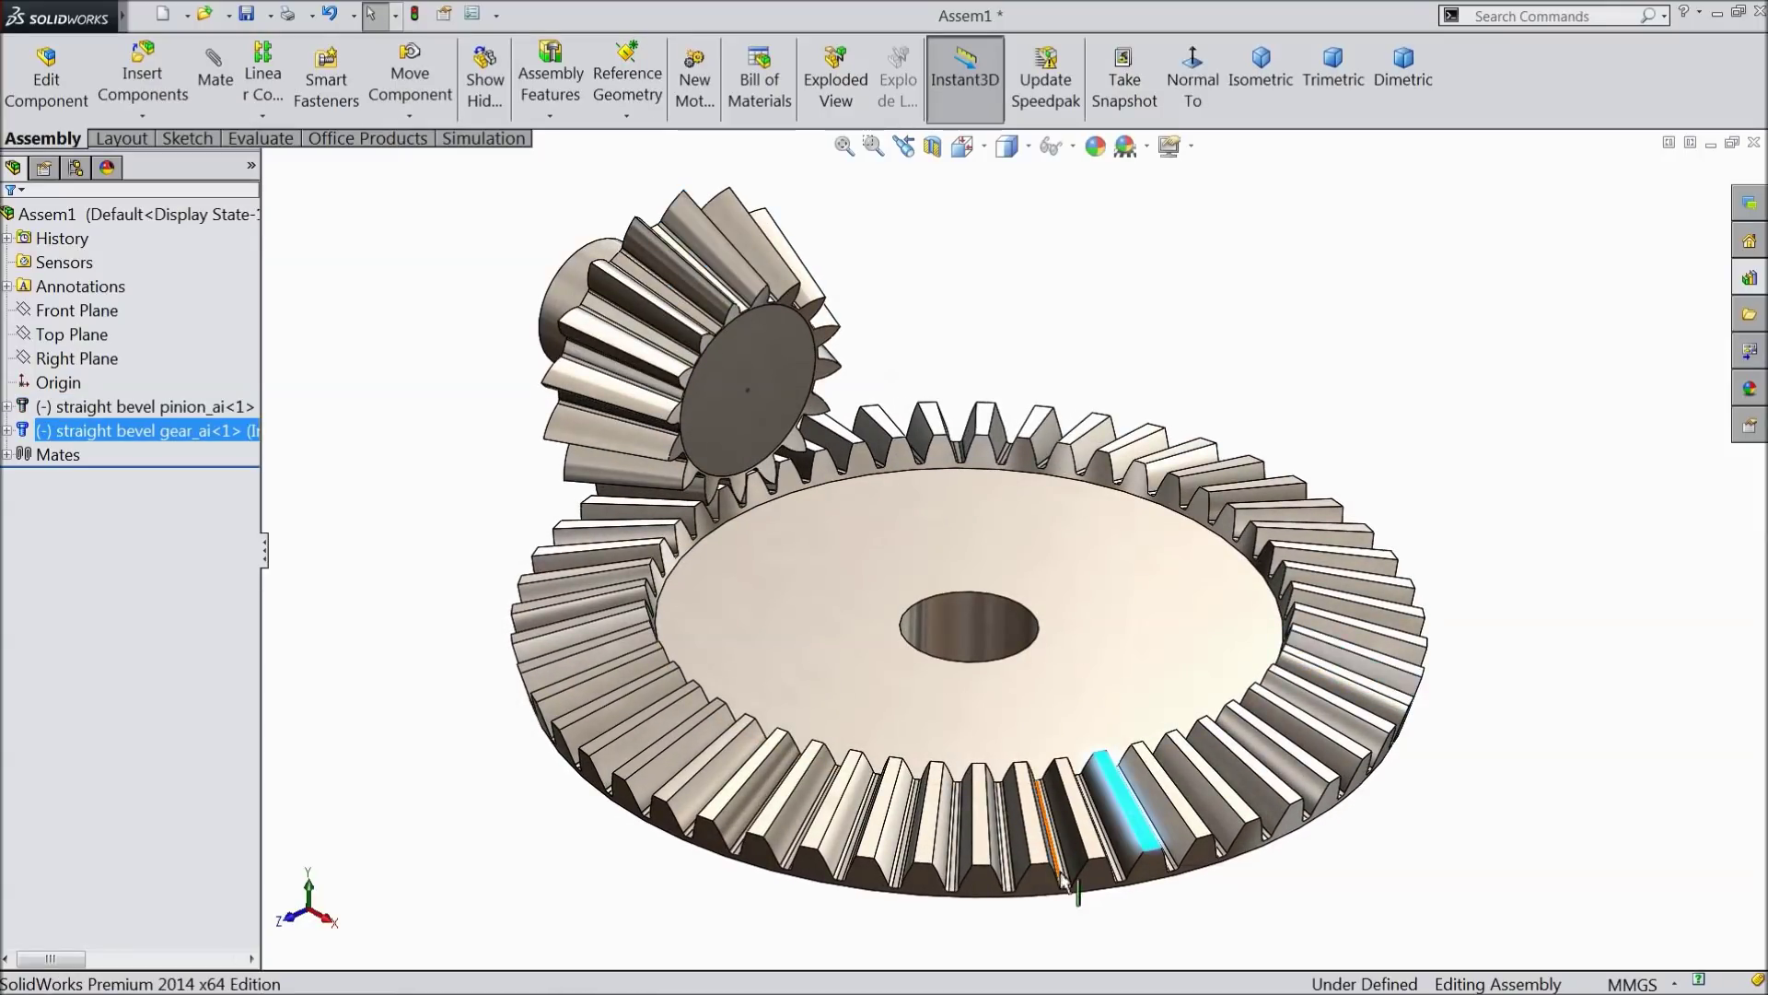
left_click_drag(933, 859, 967, 626)
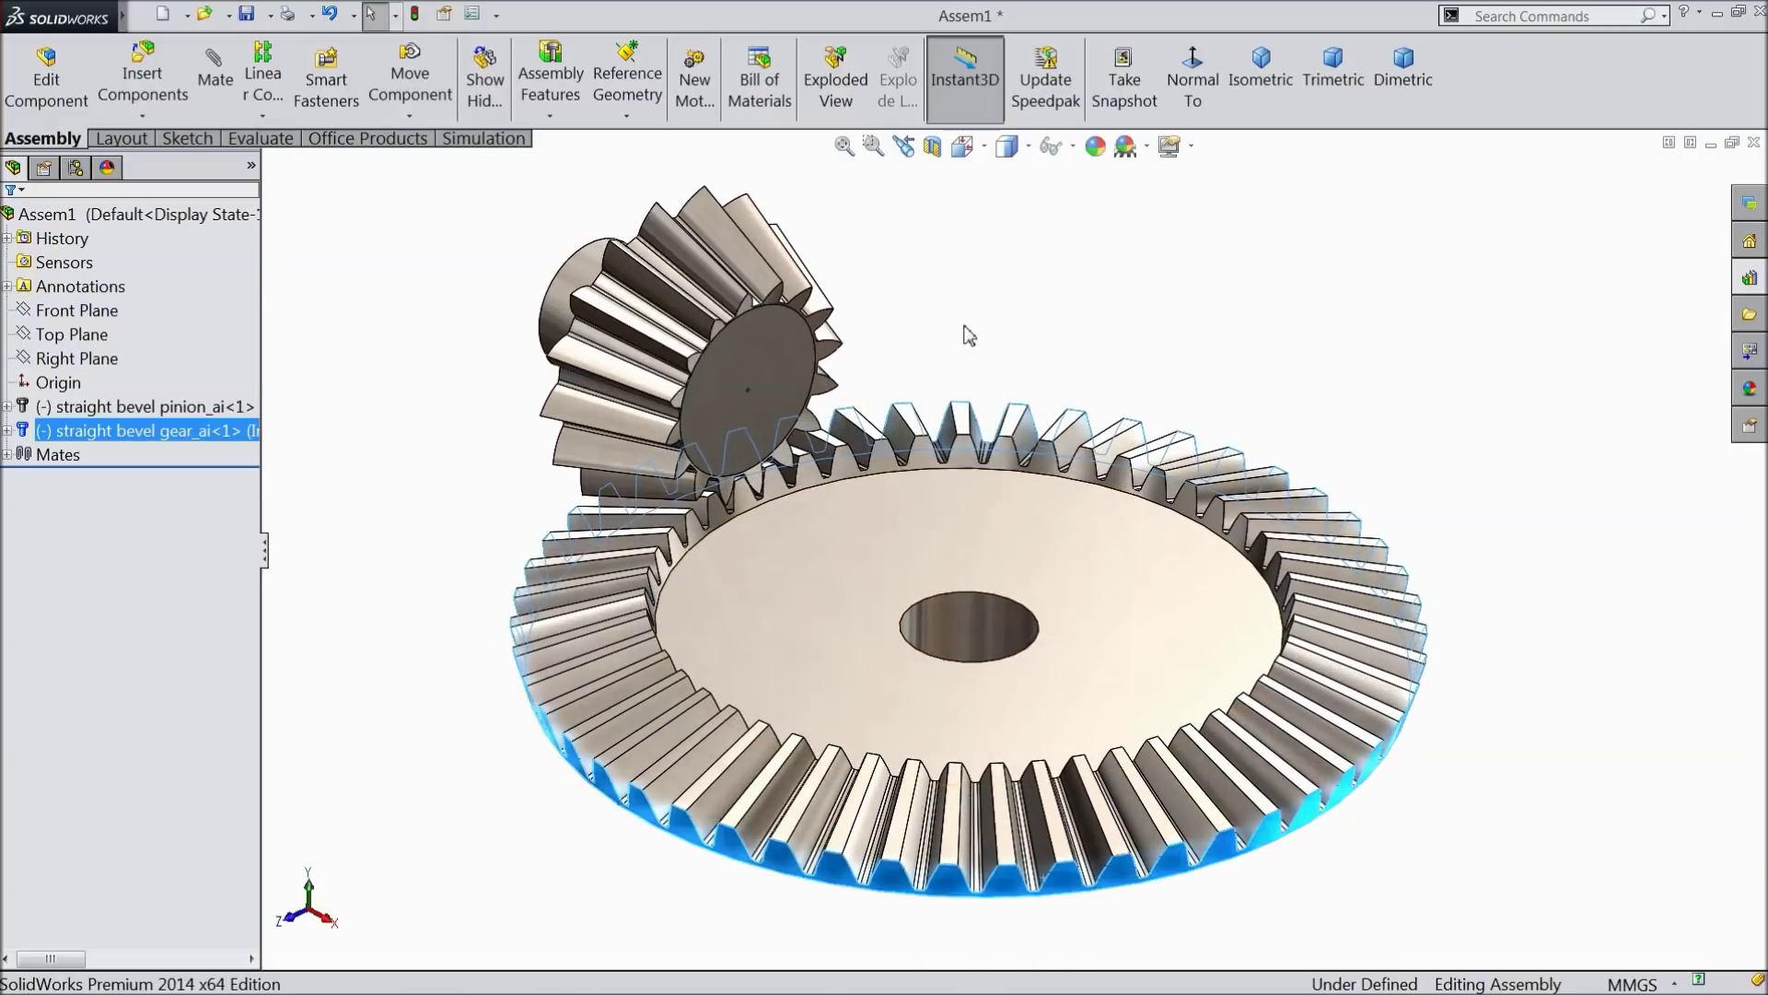
key("Escape")
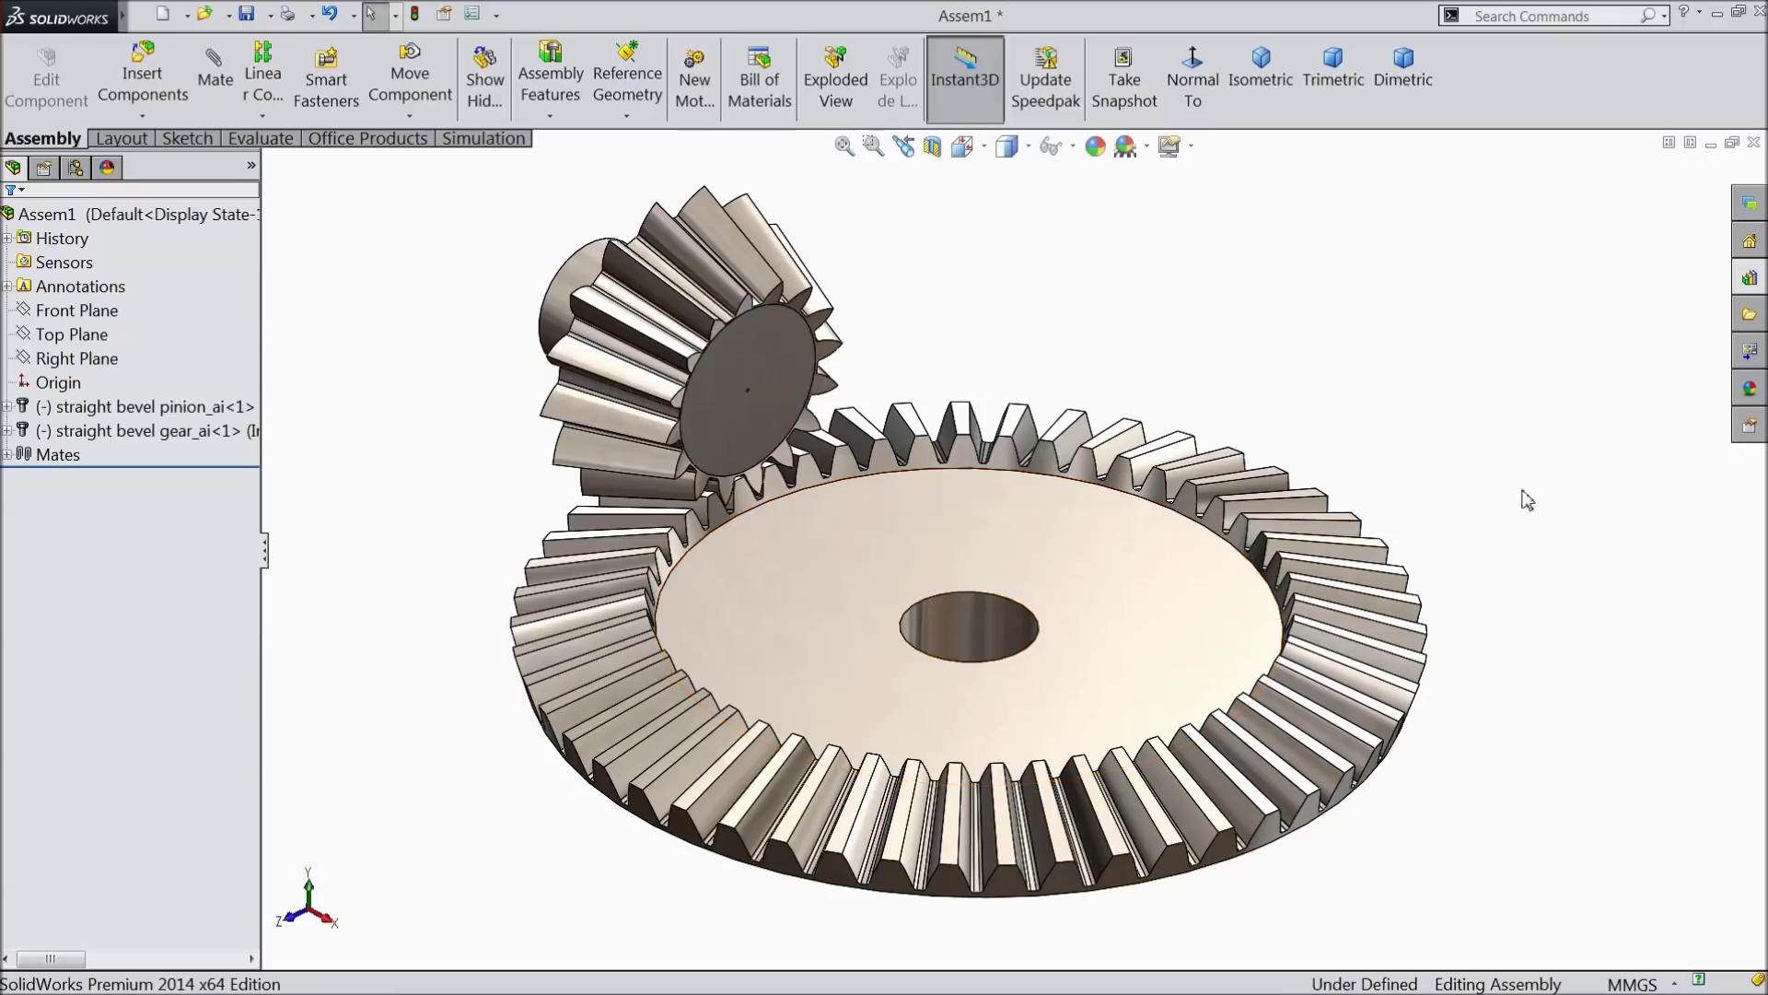
left_click(1748, 280)
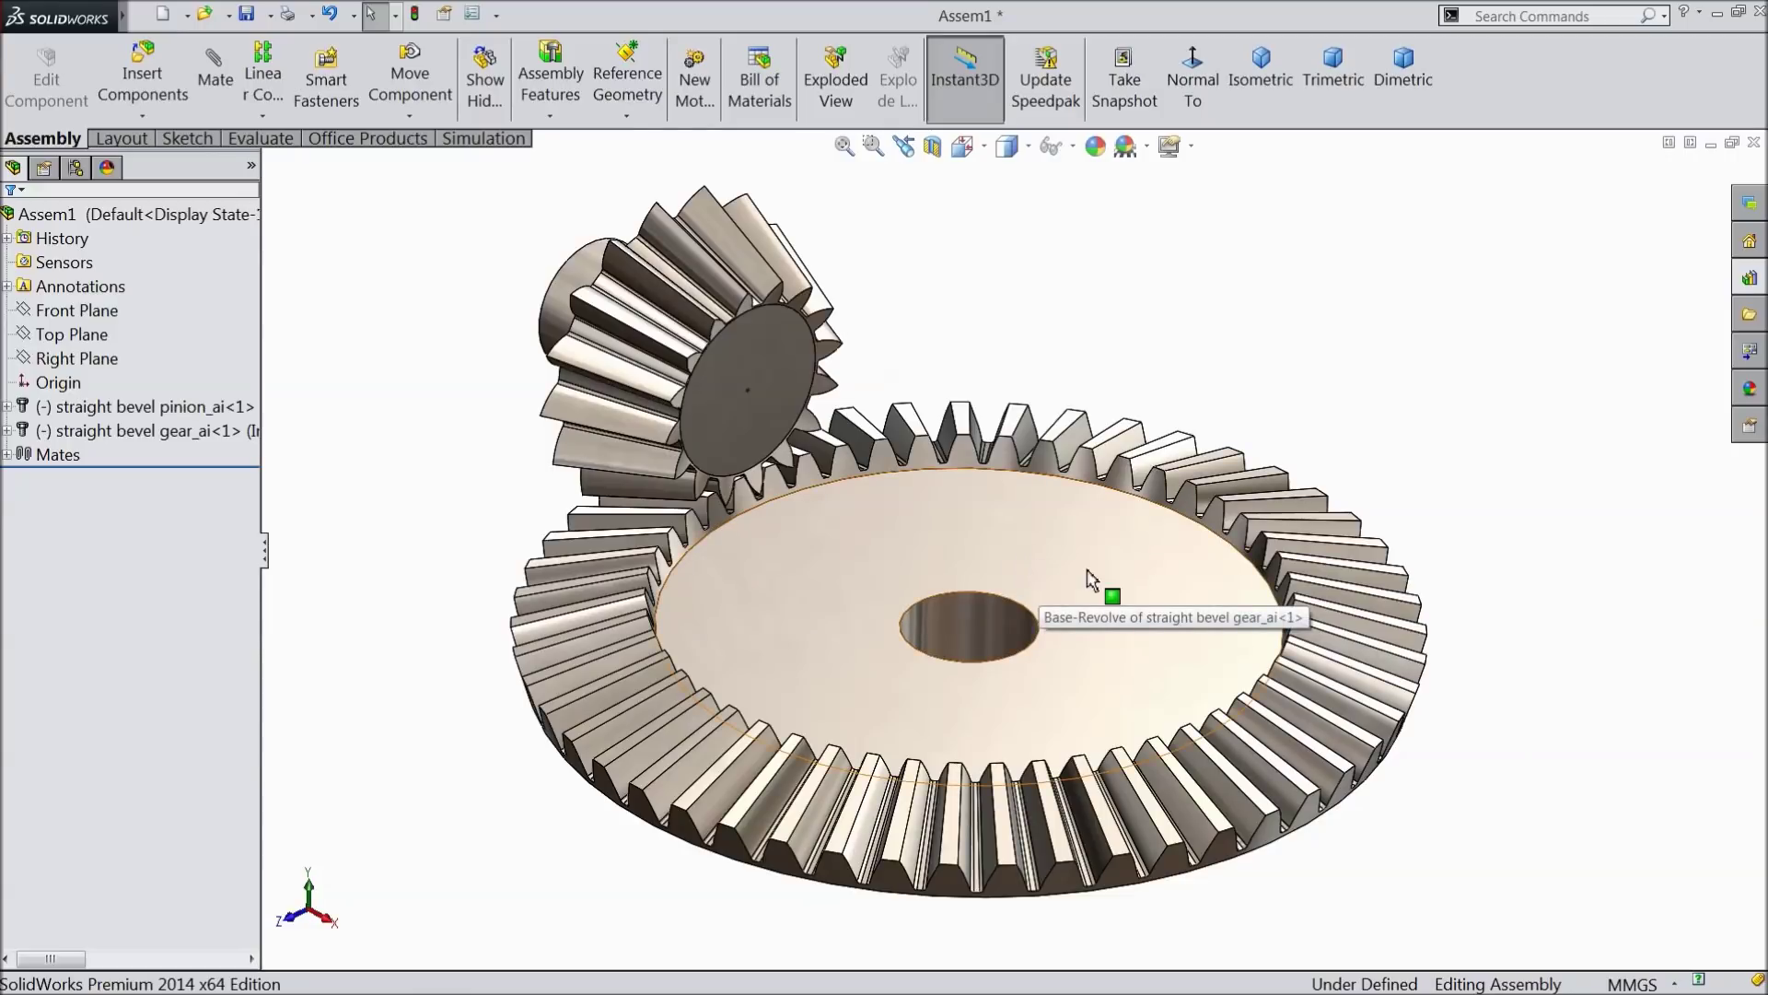
middle_click_drag(1091, 578, 1029, 580)
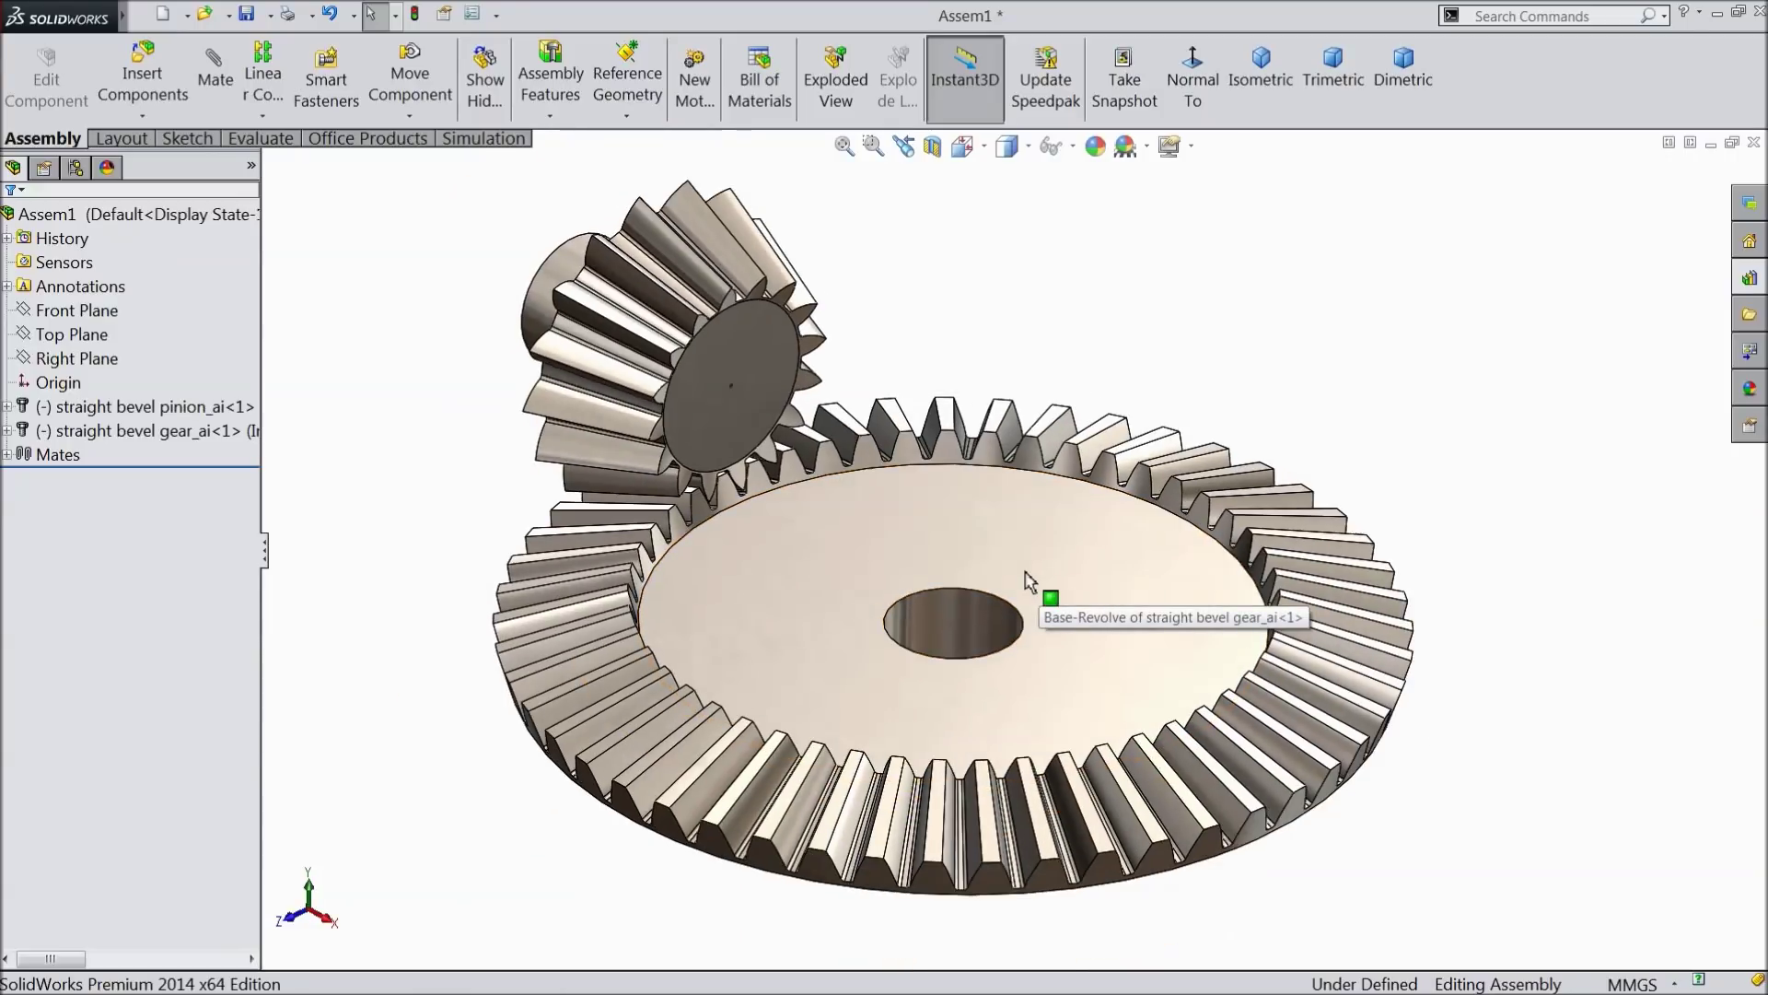
Step: Show the MotionManager and open Motion Study 1 as an Animation study
right_click(1498, 90)
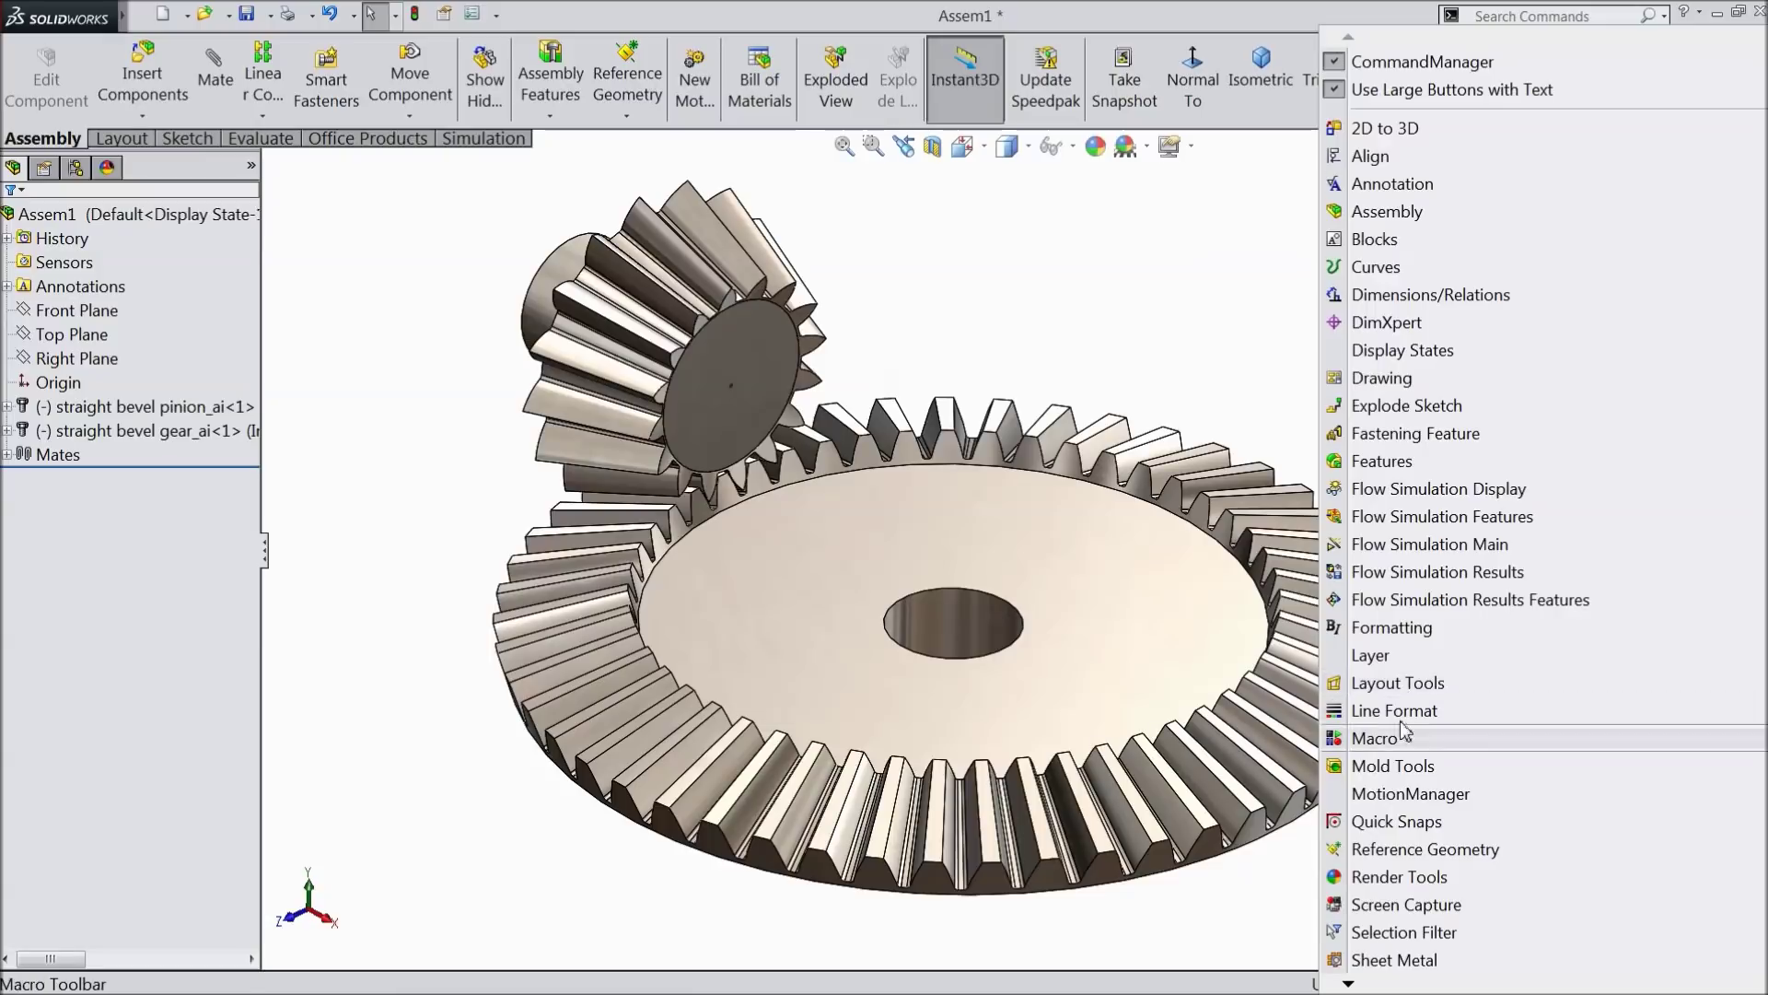
left_click(1410, 794)
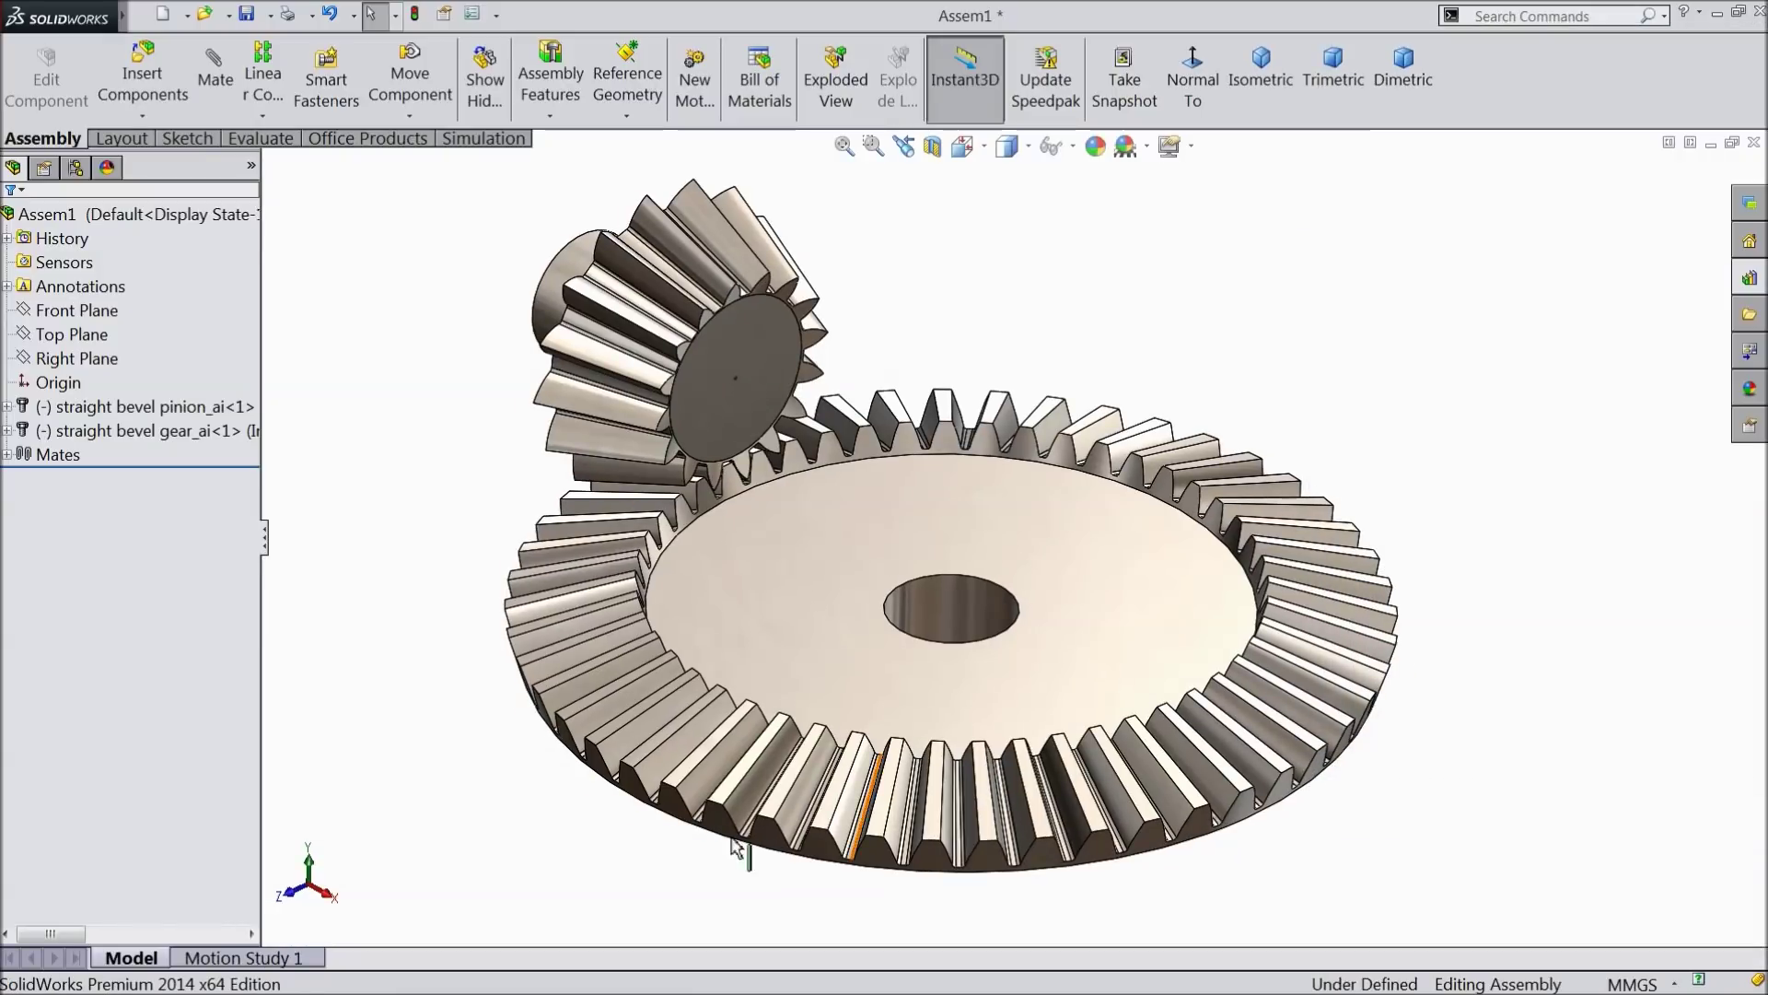
left_click(274, 958)
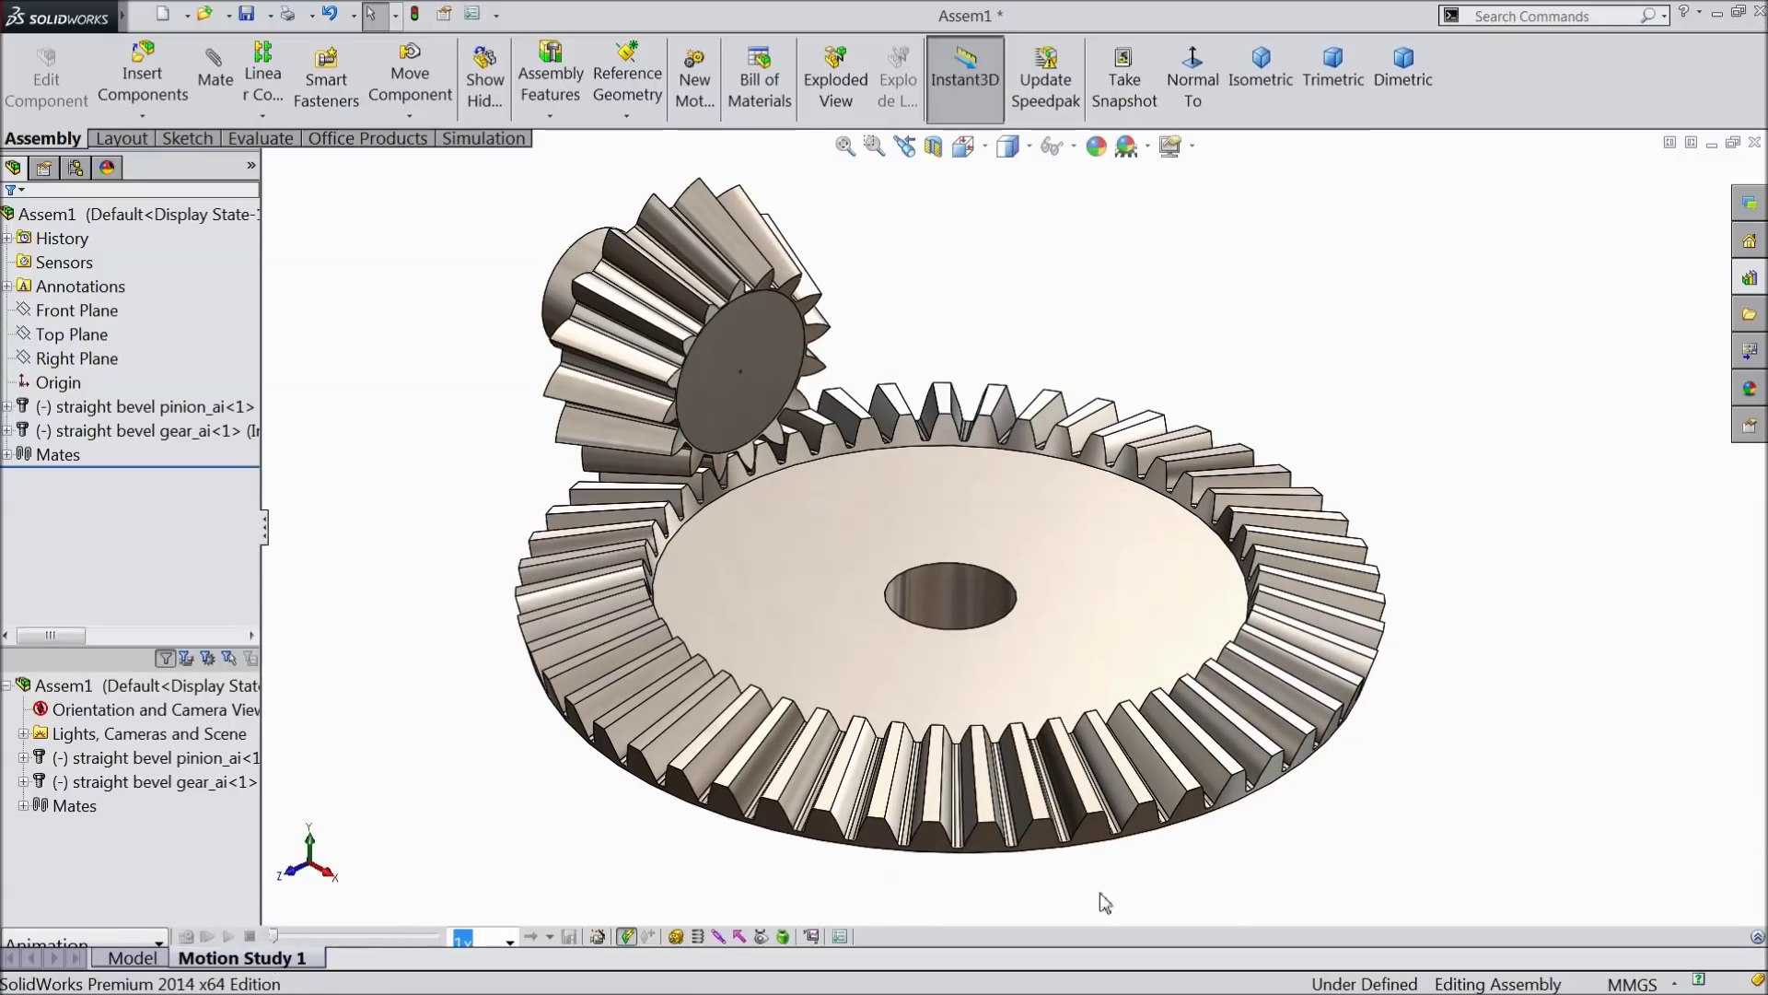
left_click(1757, 937)
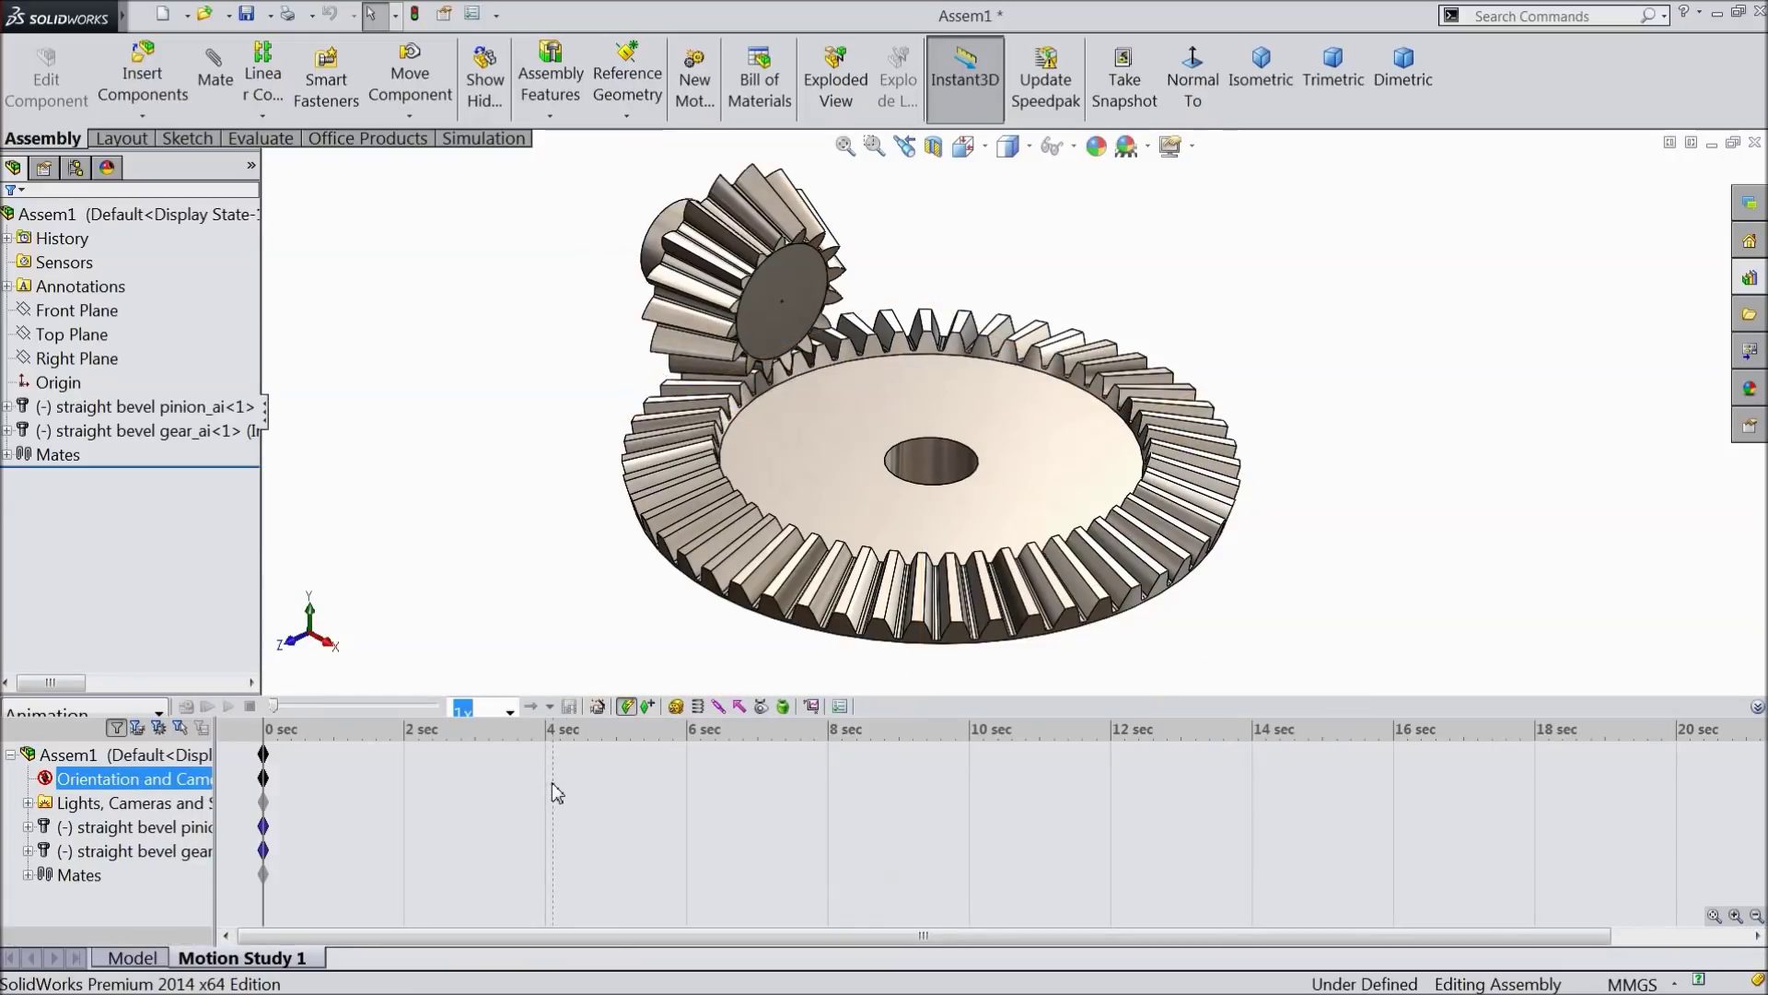
left_click(70, 754)
left_click(118, 715)
left_click(118, 717)
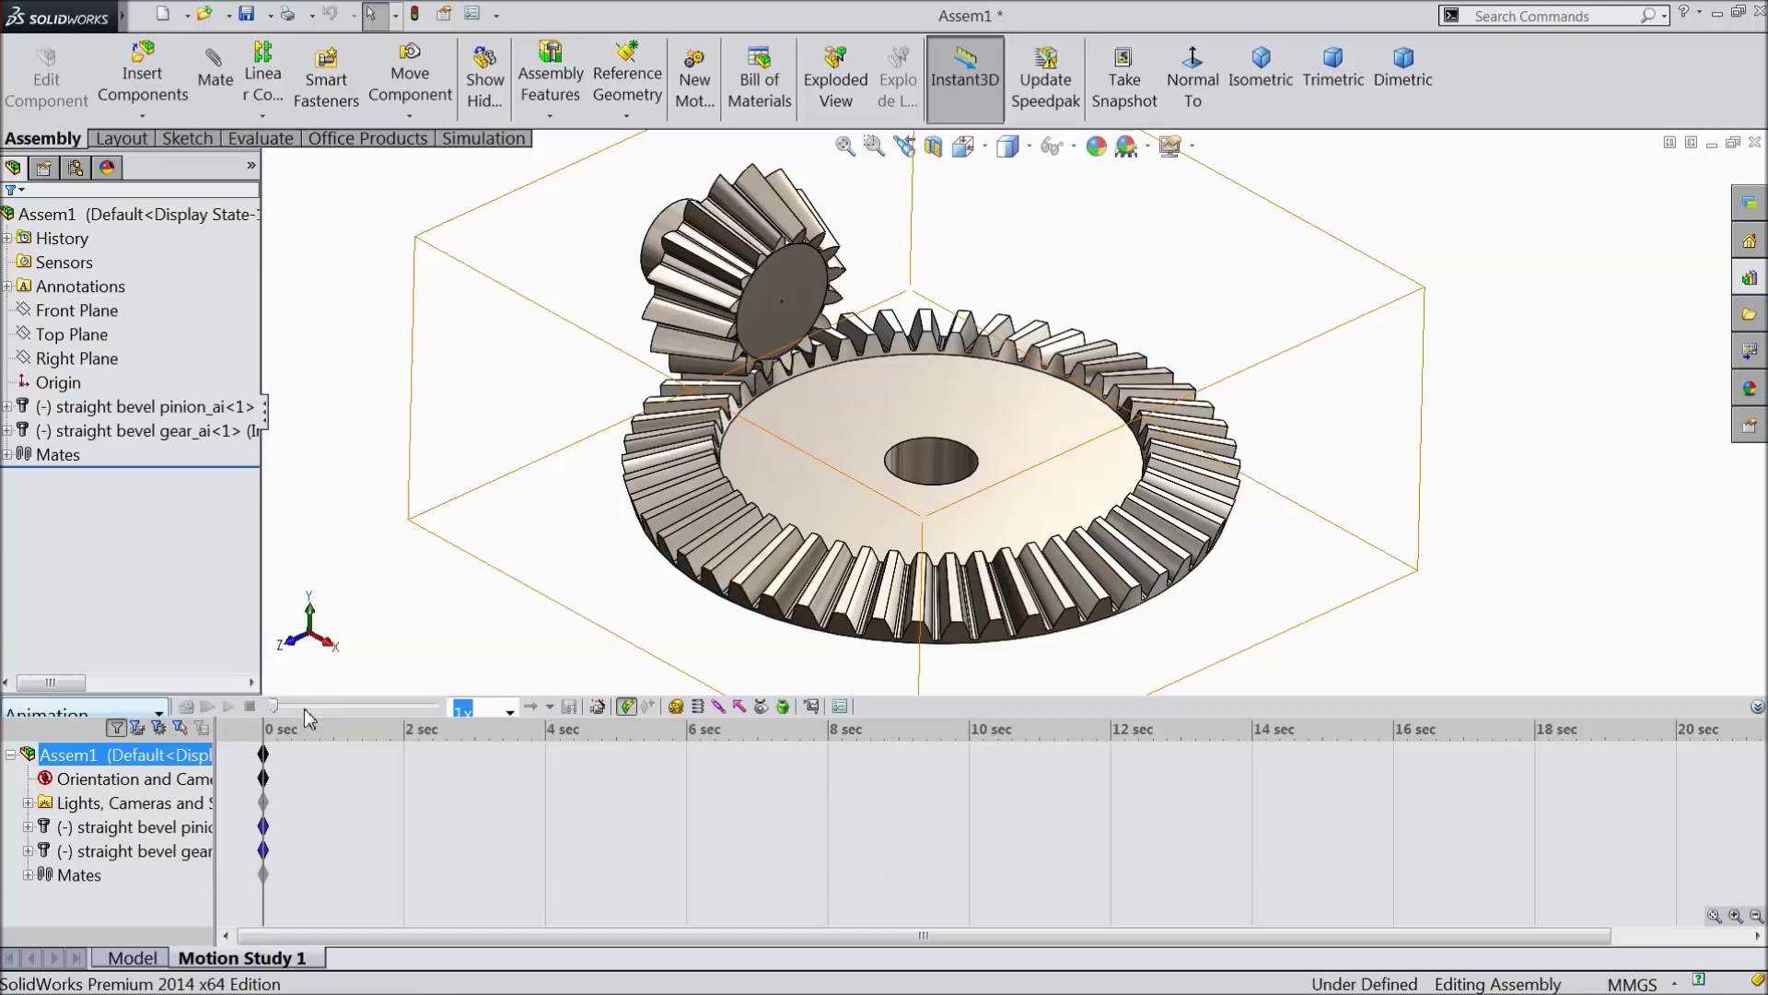
Step: Set the motion study's frame rate to 25 frames per second
left_click(841, 707)
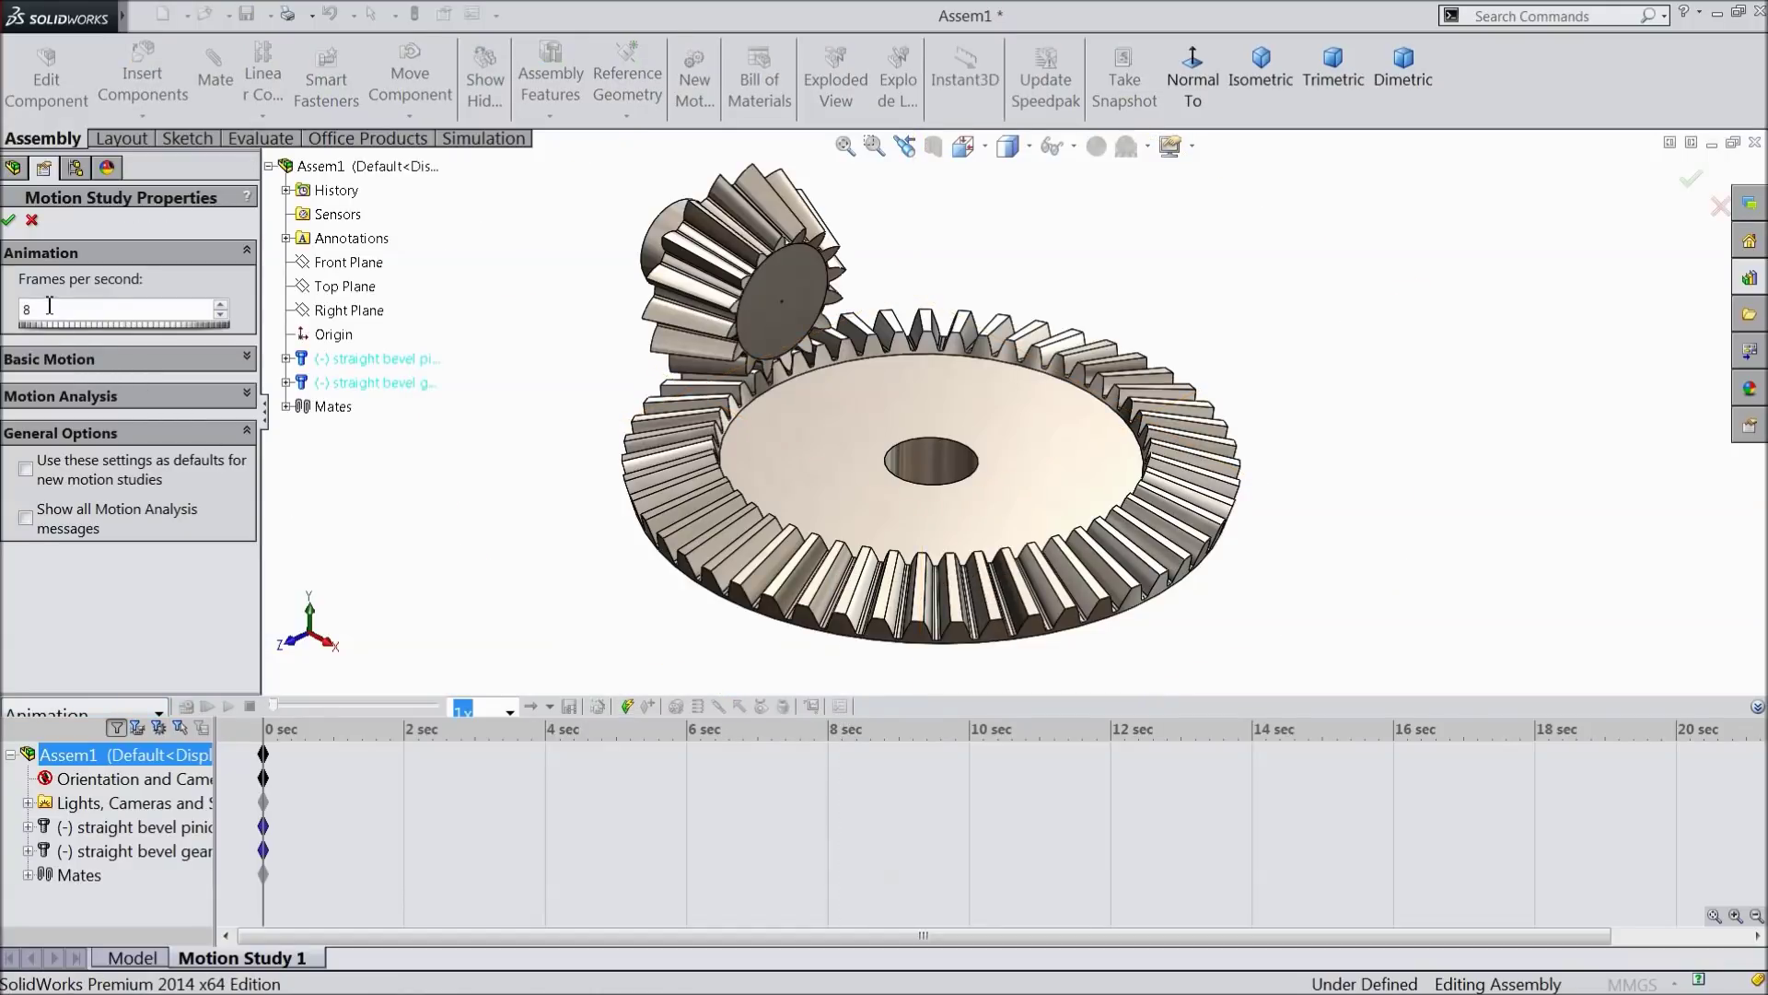
left_click(501, 421)
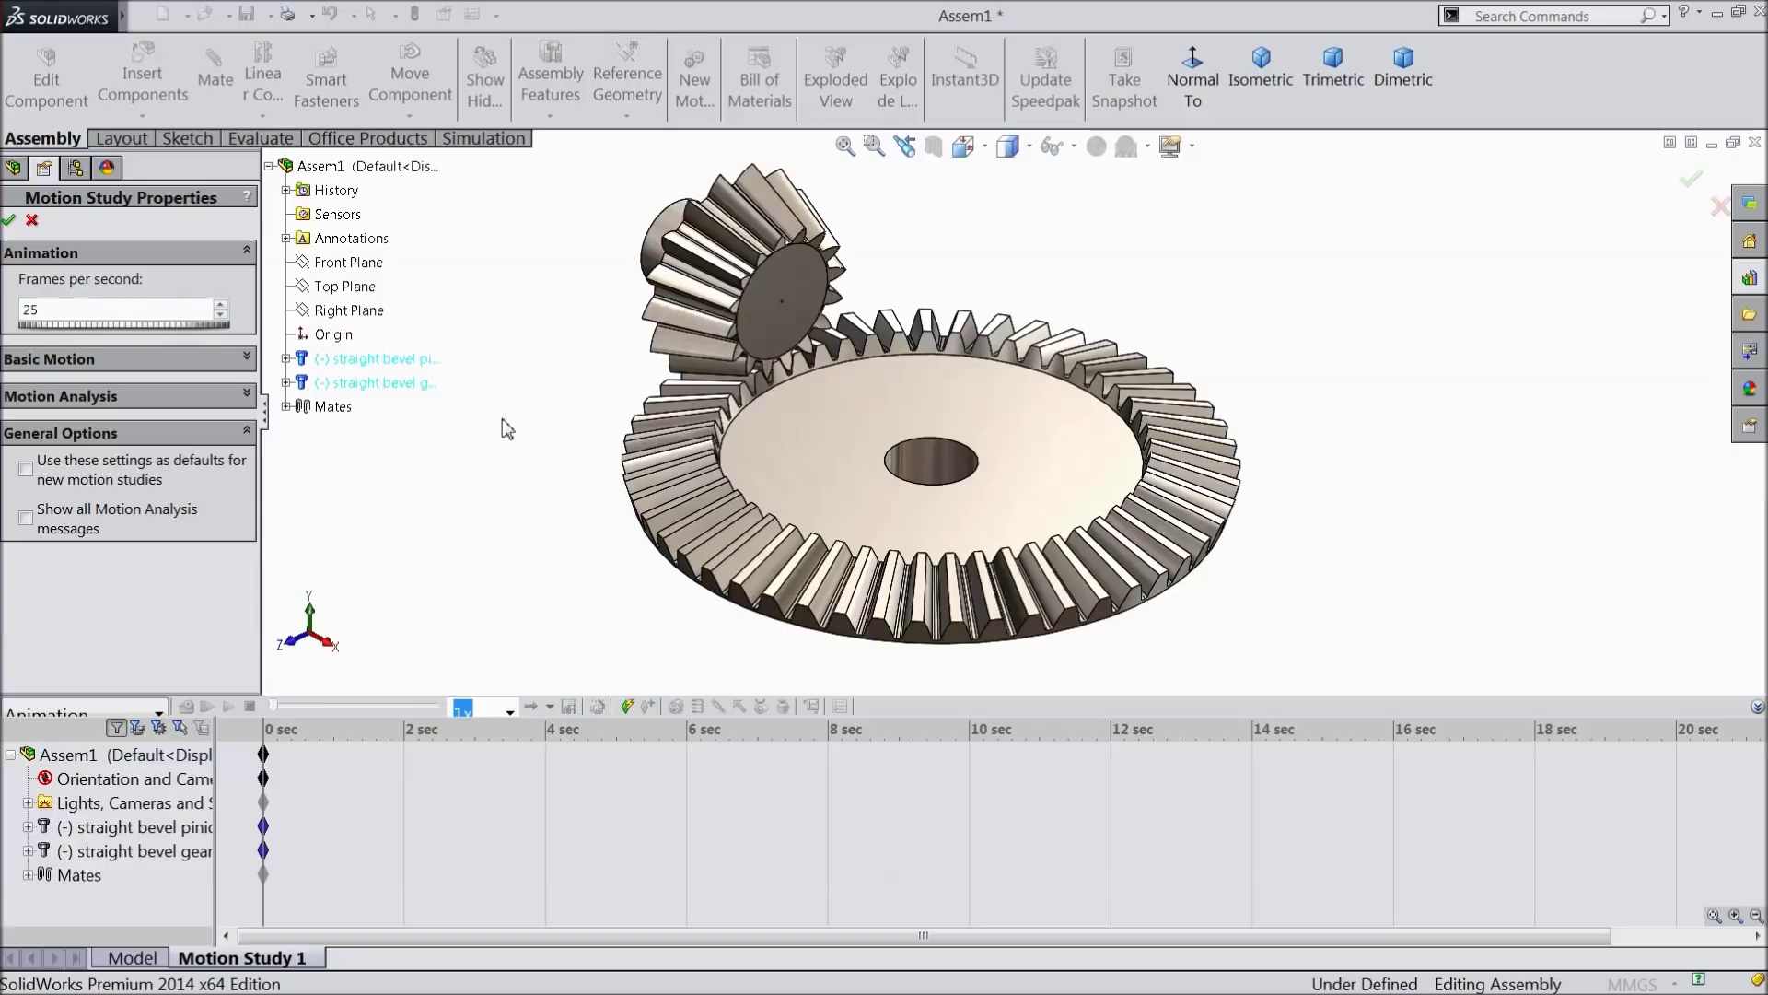
left_click(8, 221)
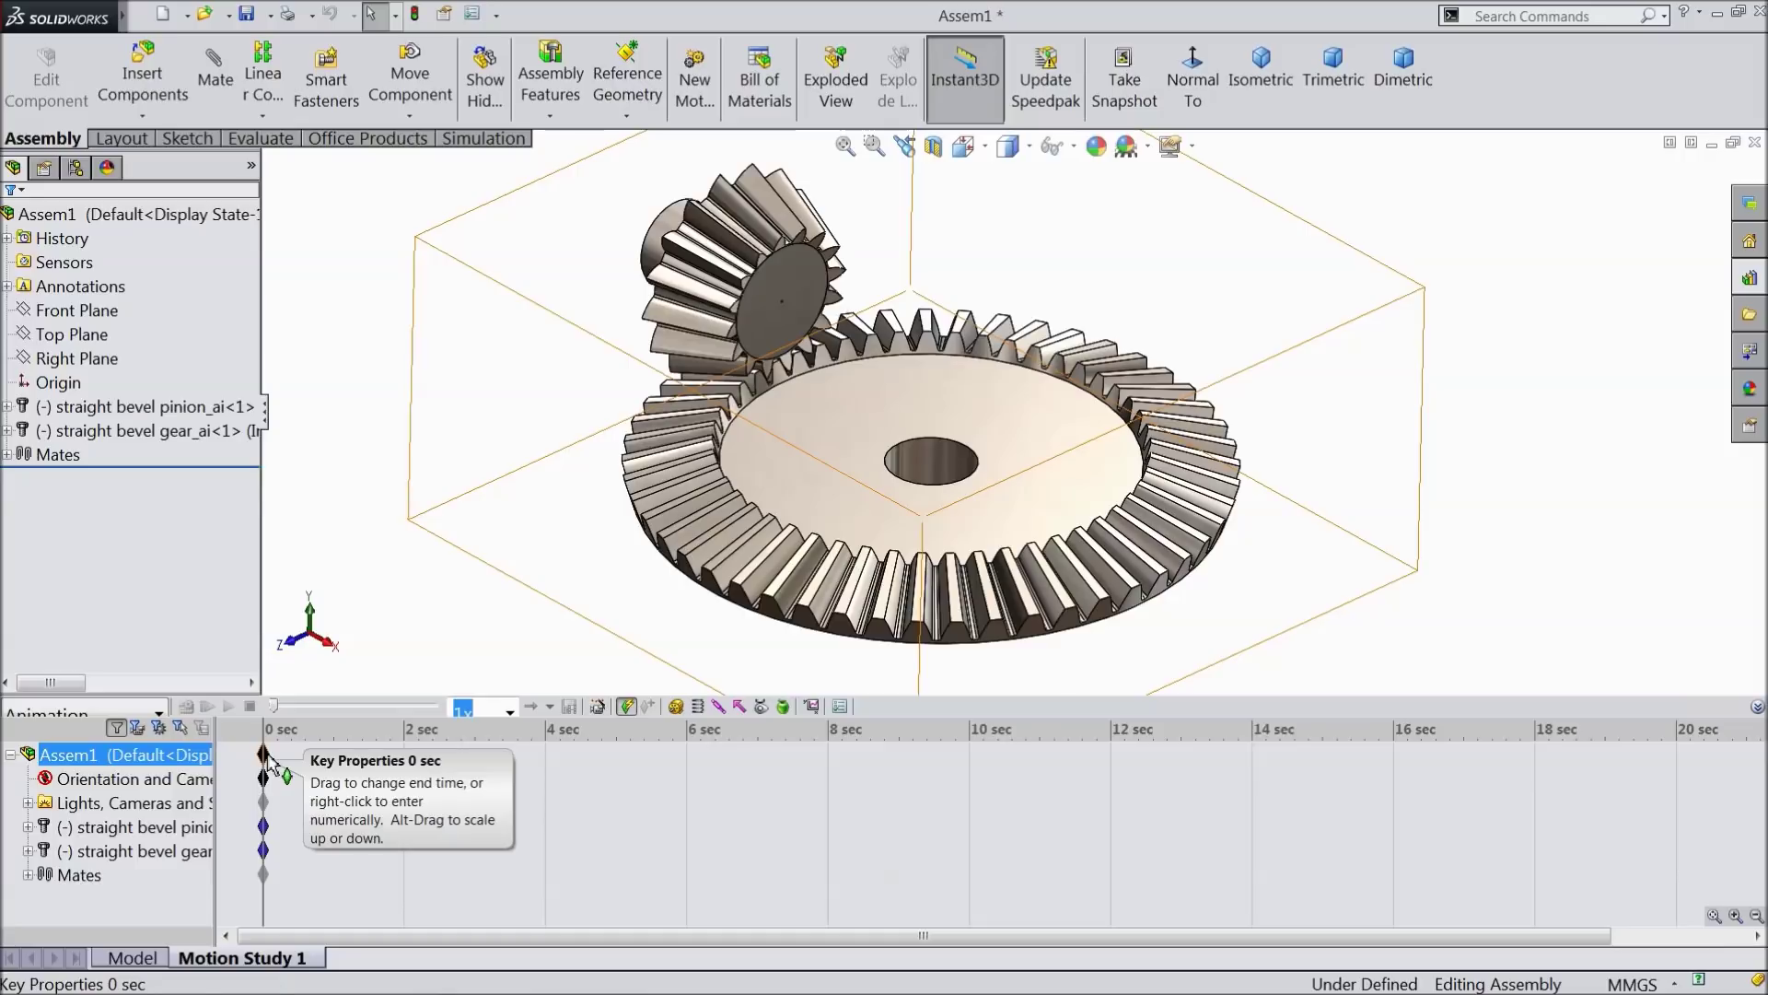
Step: Extend the animation to 16 seconds and drive the pinion face with a 110 RPM rotary motor
left_click_drag(264, 755, 458, 790)
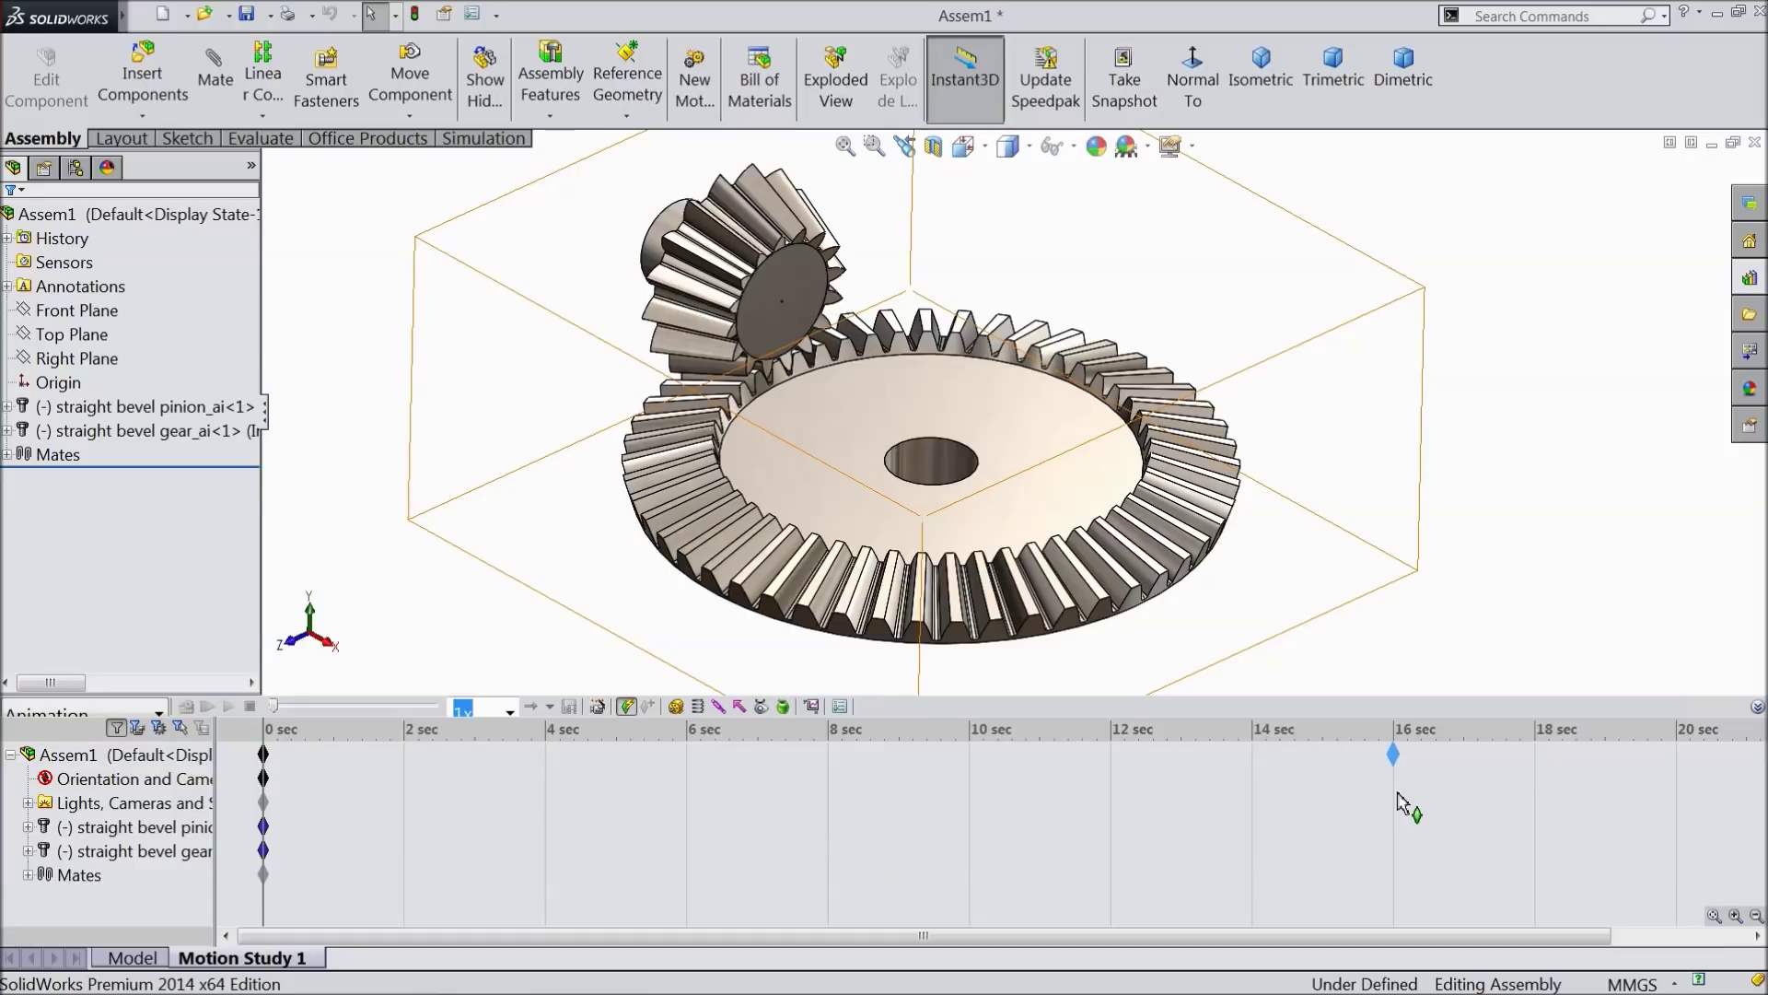
left_click_drag(1398, 803, 1399, 801)
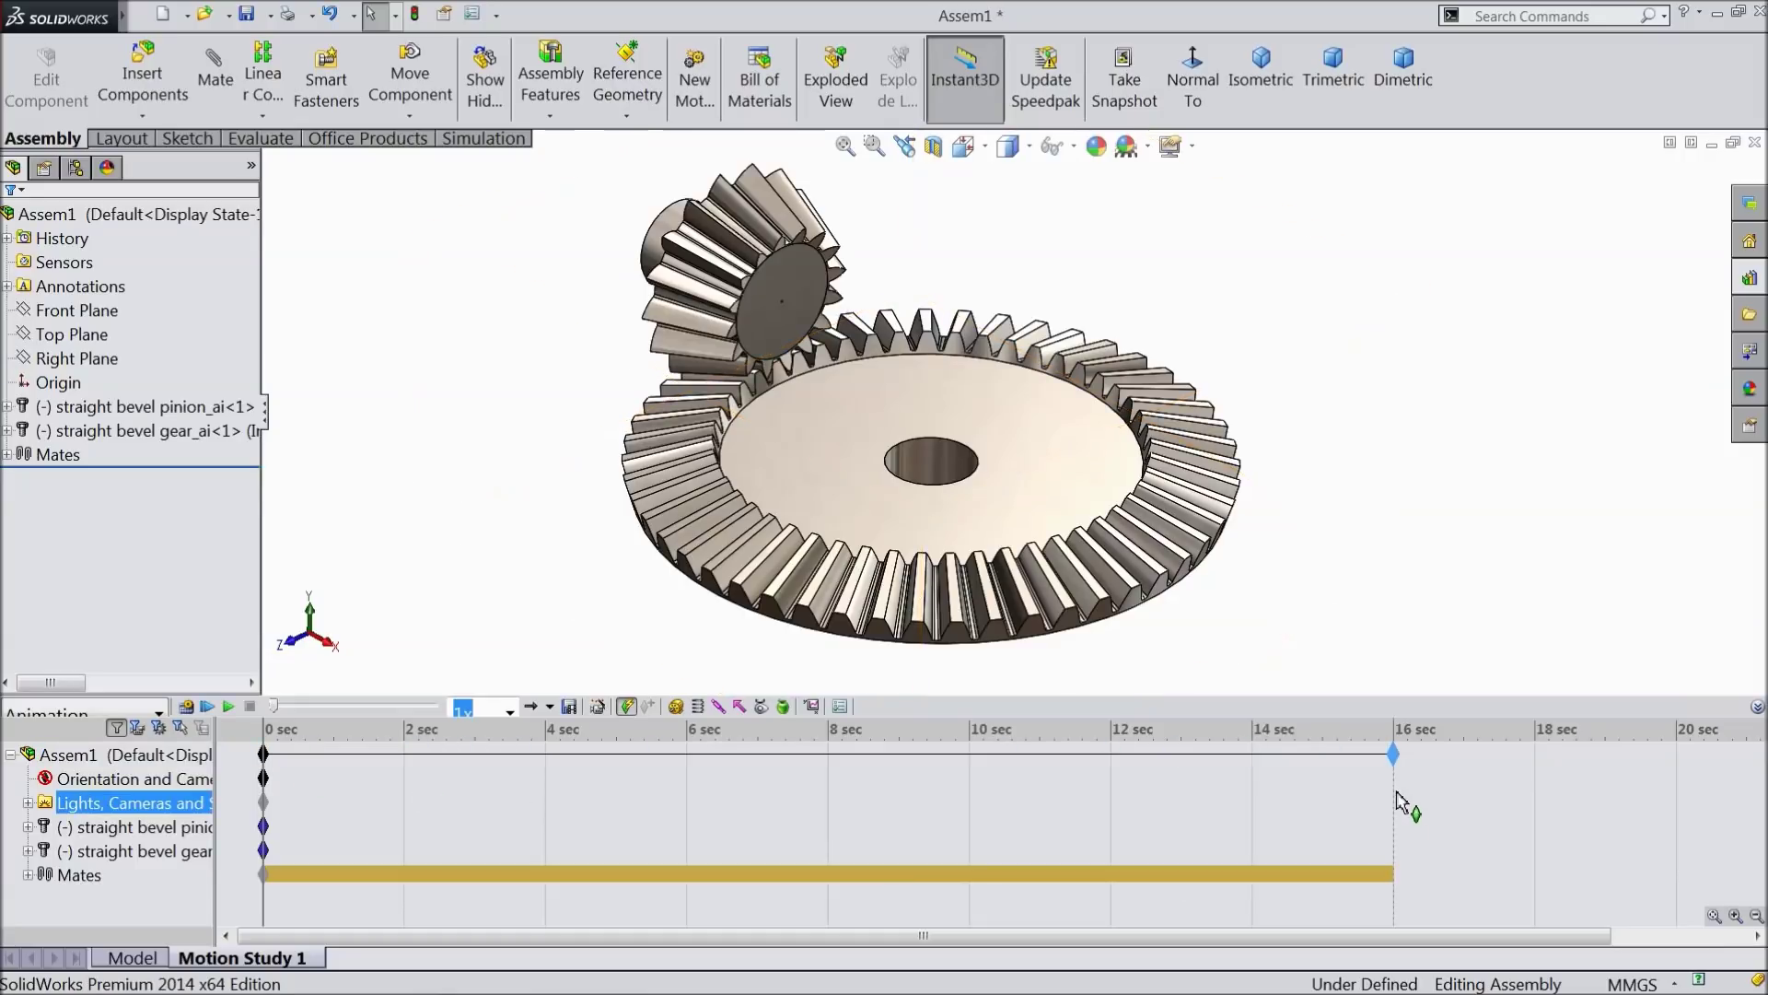
left_click(677, 707)
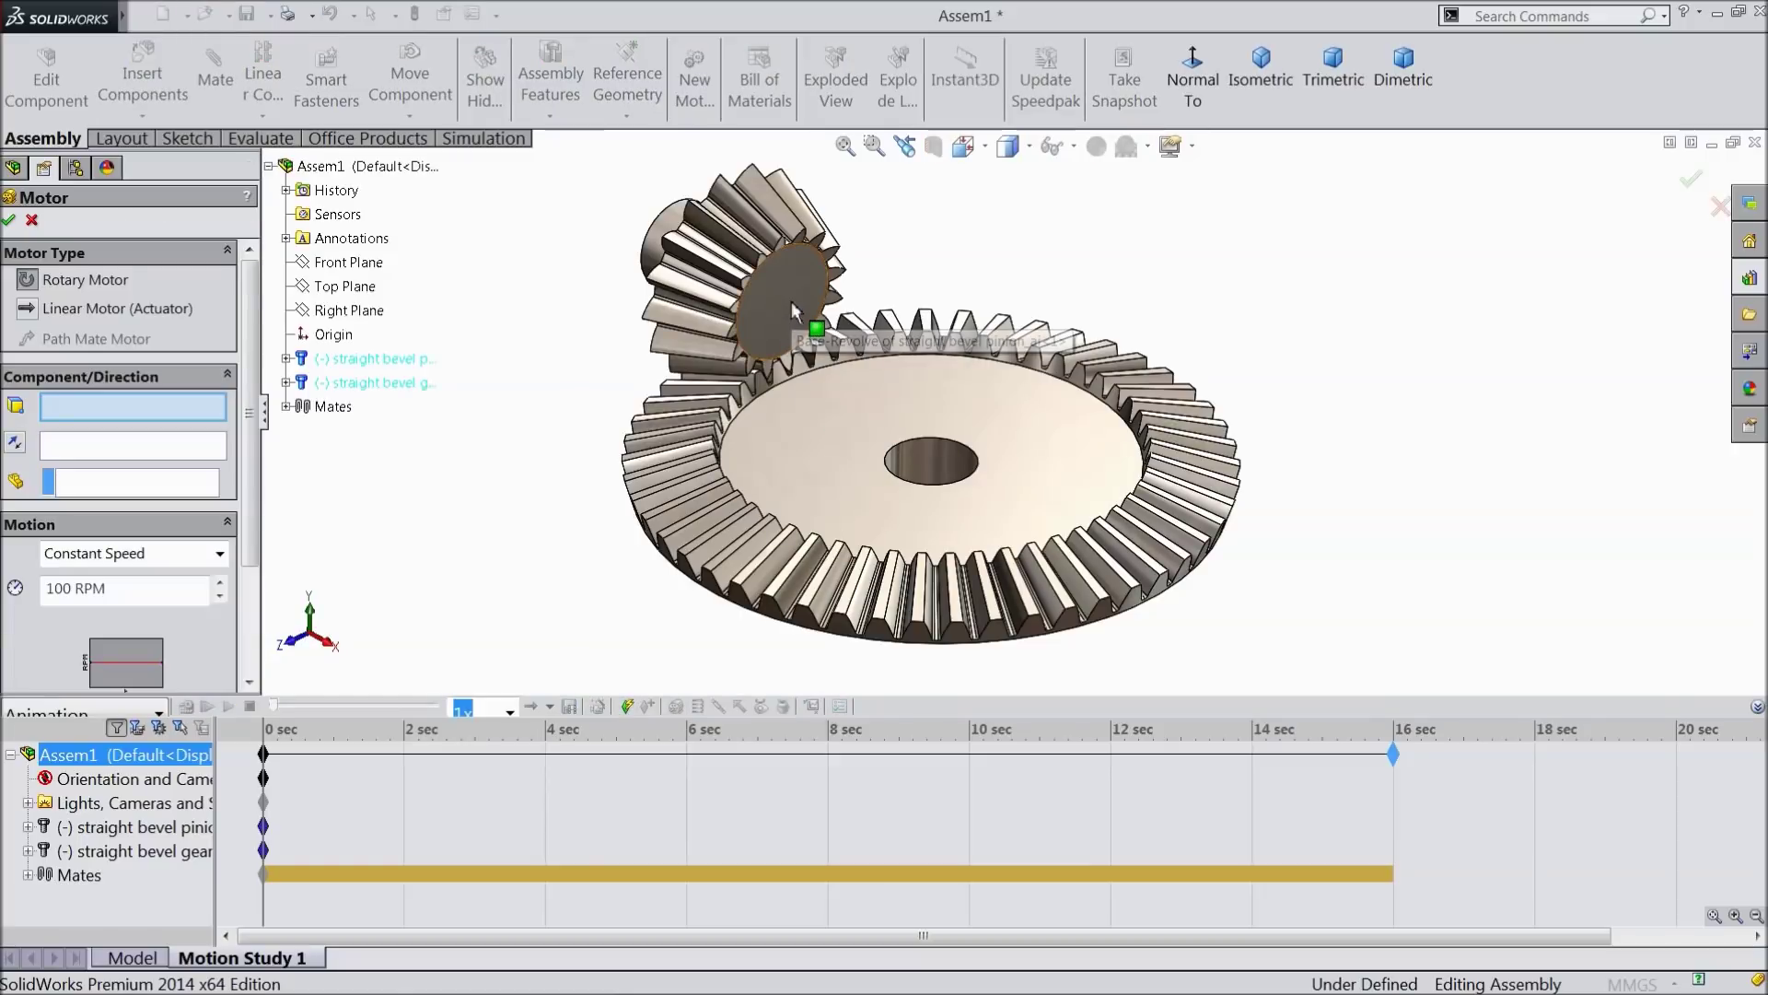
scroll(772, 334, "down", 10)
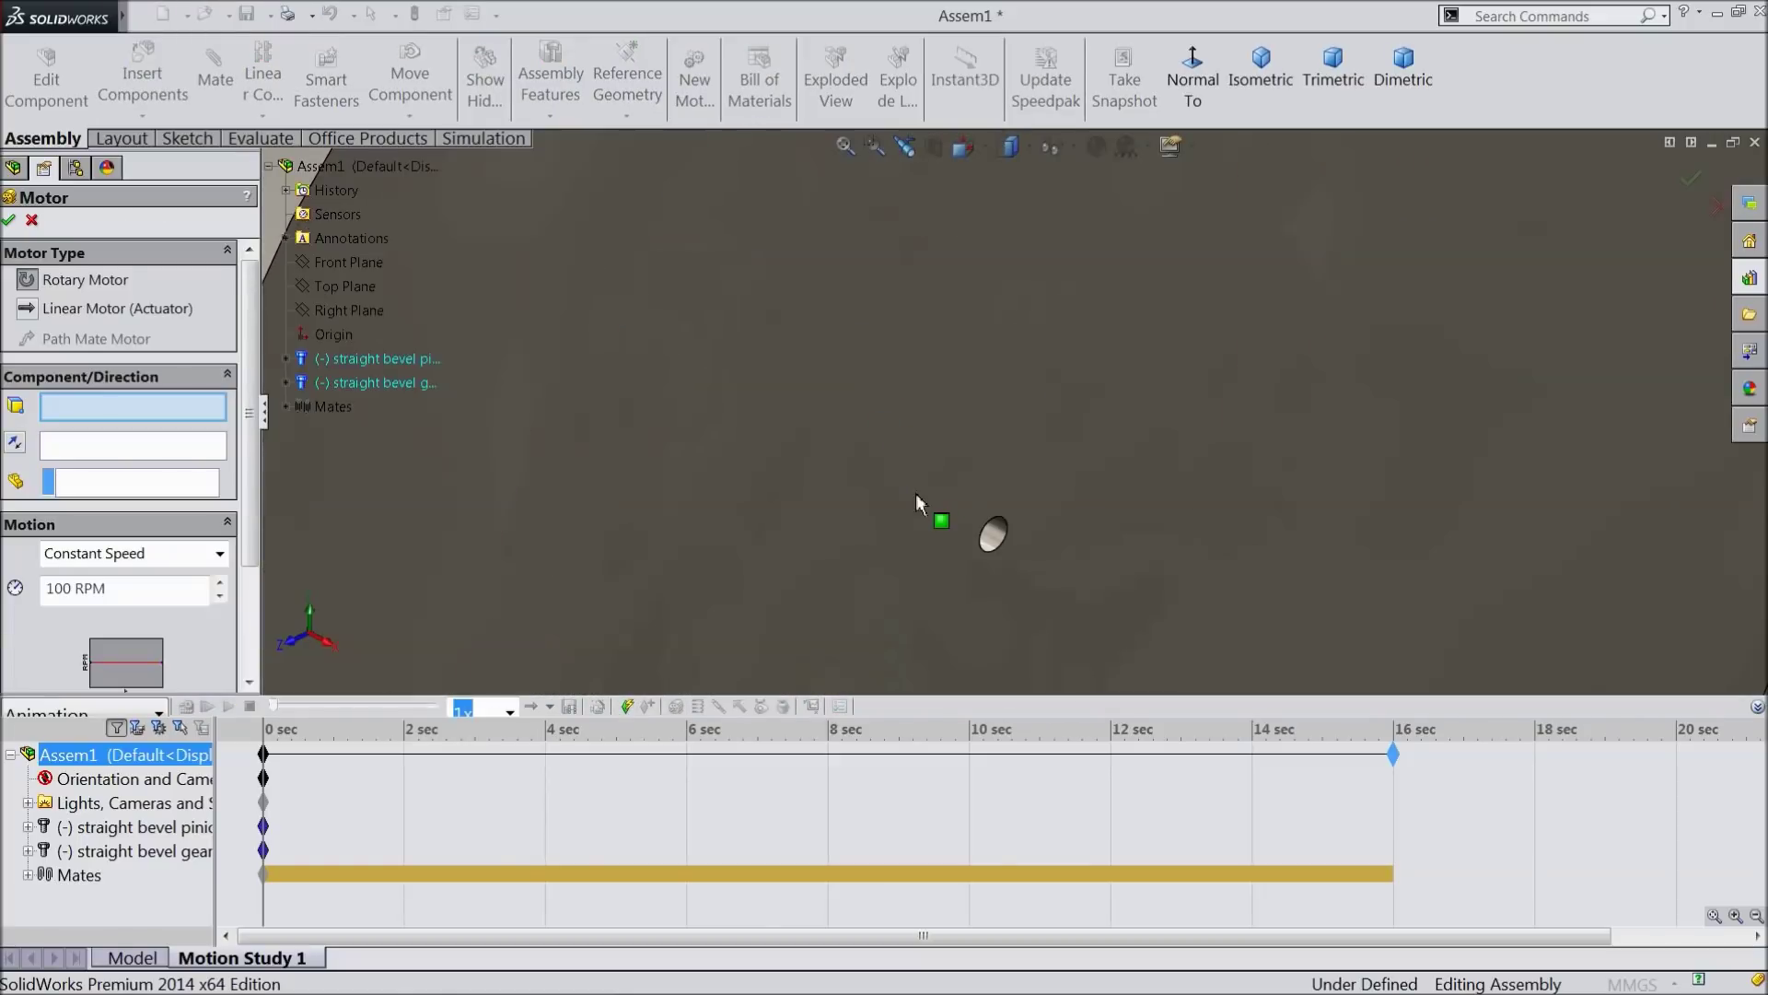
left_click(997, 539)
scroll(822, 510, "up", 10)
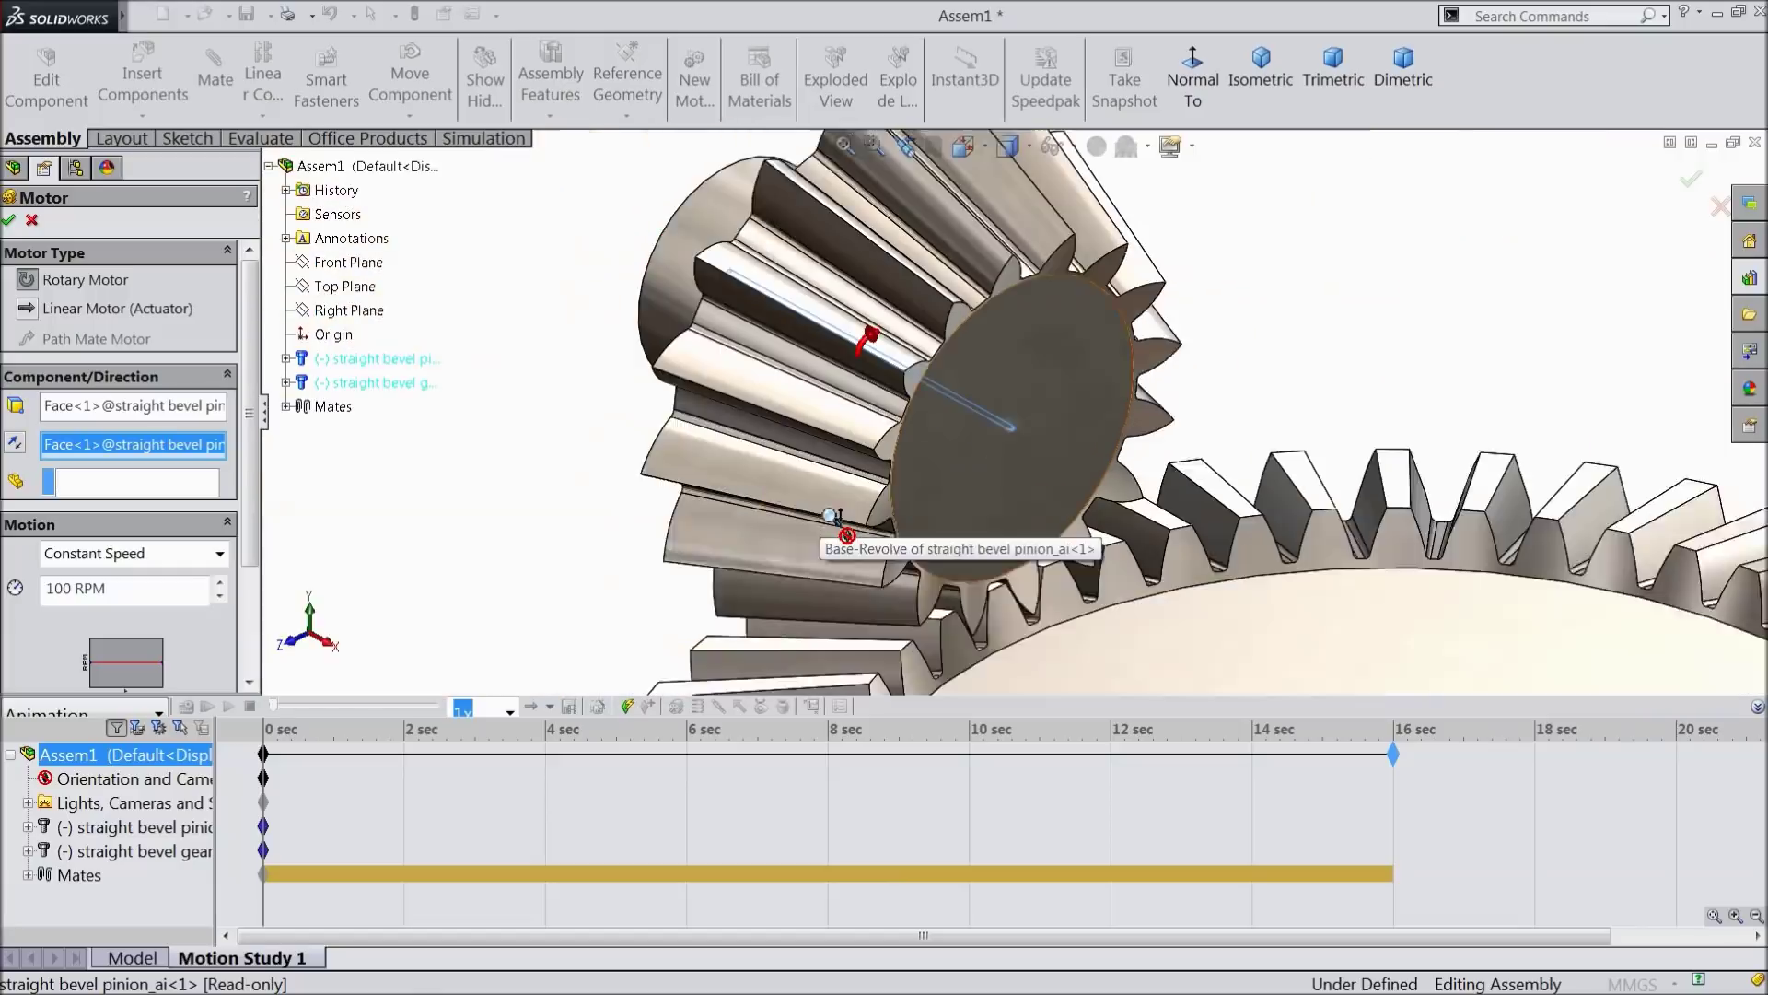
scroll(831, 515, "up", 3)
scroll(1013, 414, "down", 5)
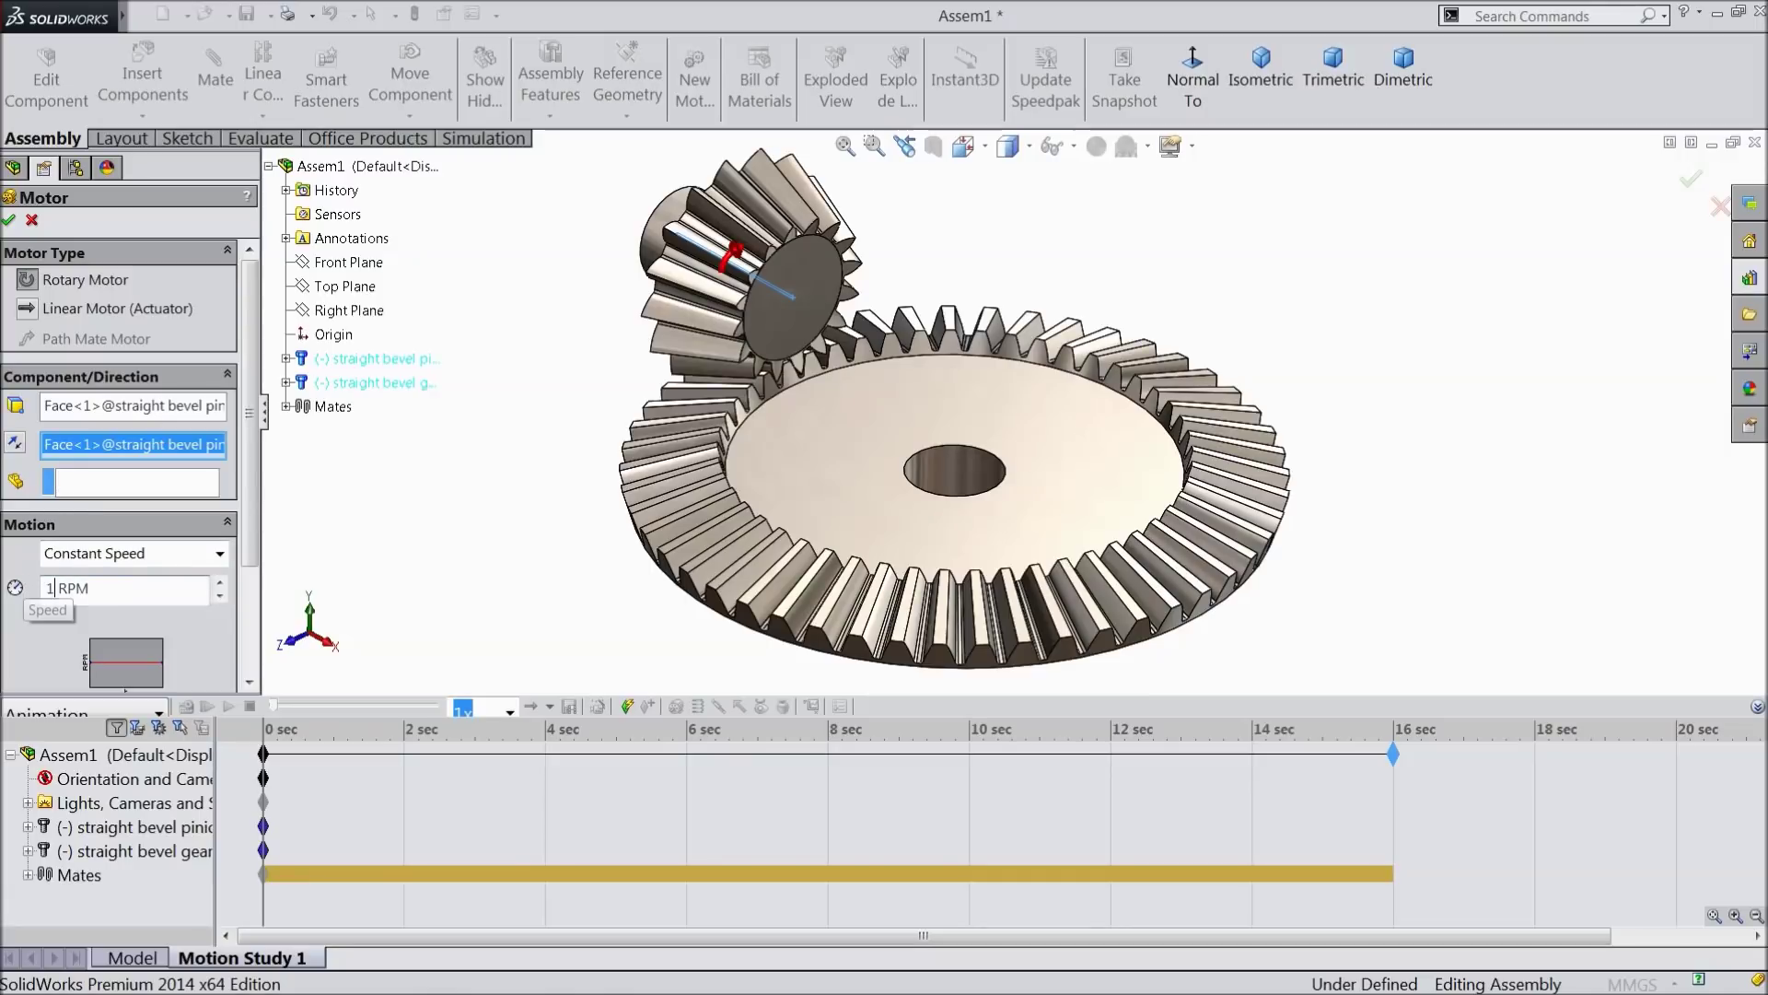
type("10")
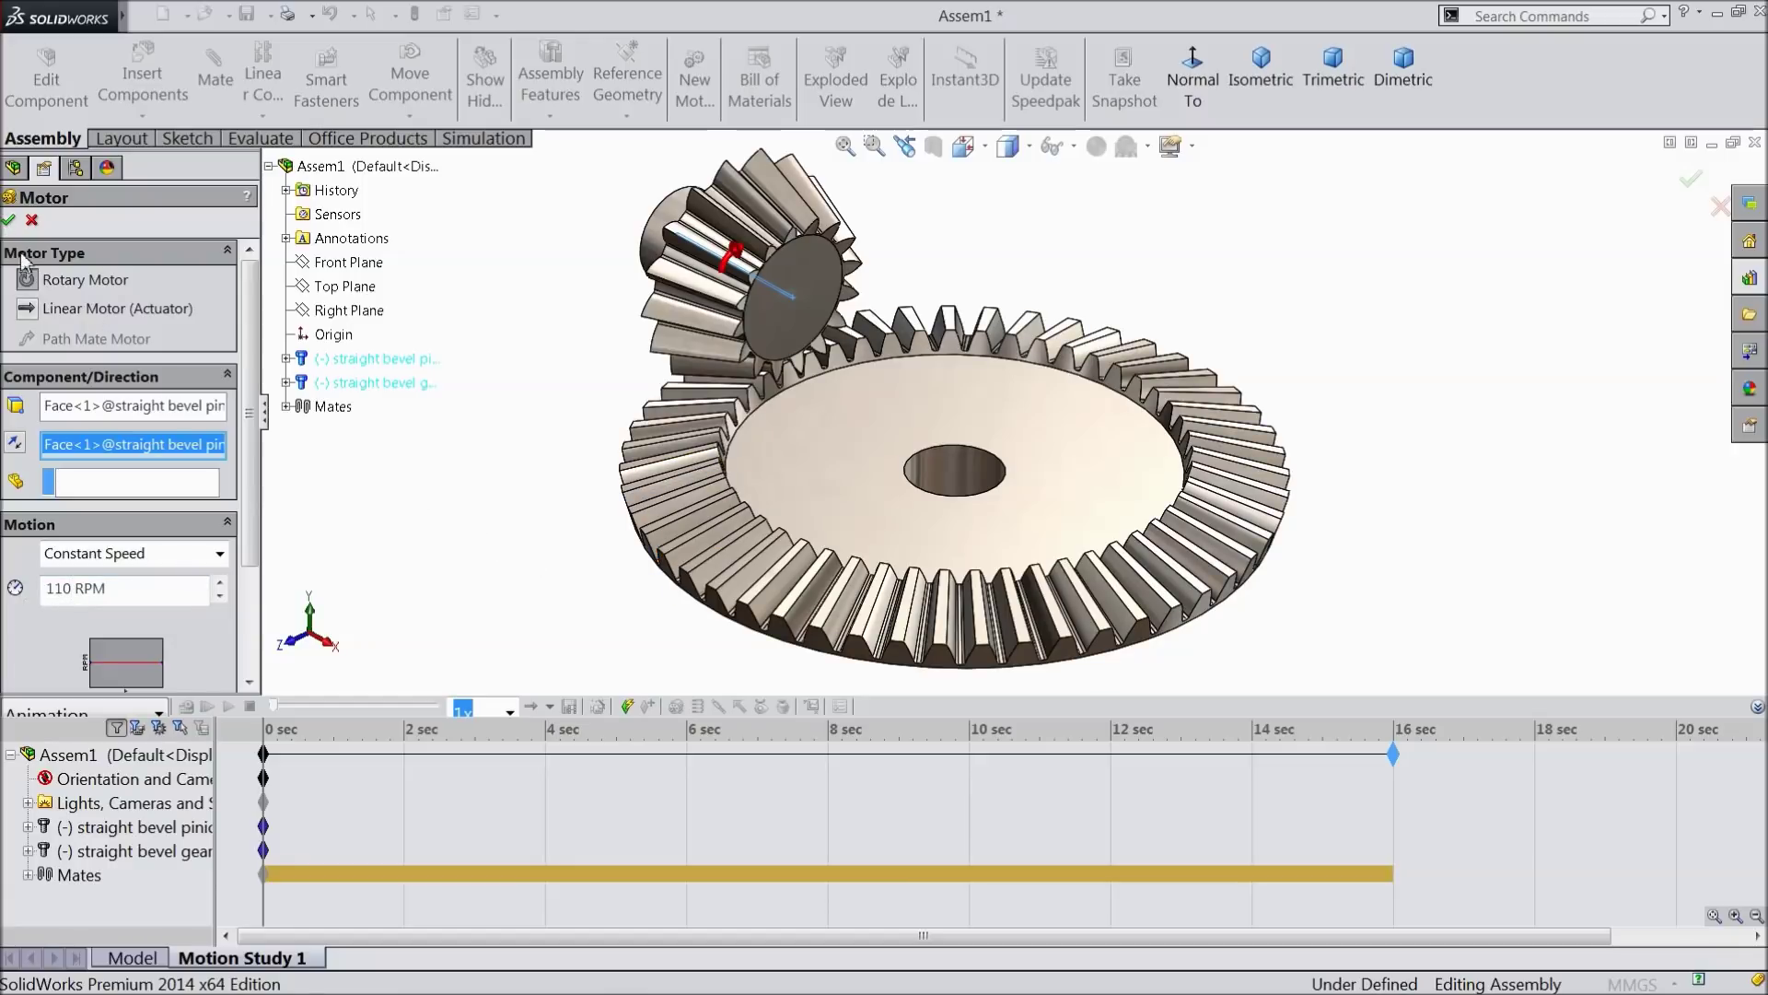
left_click(10, 220)
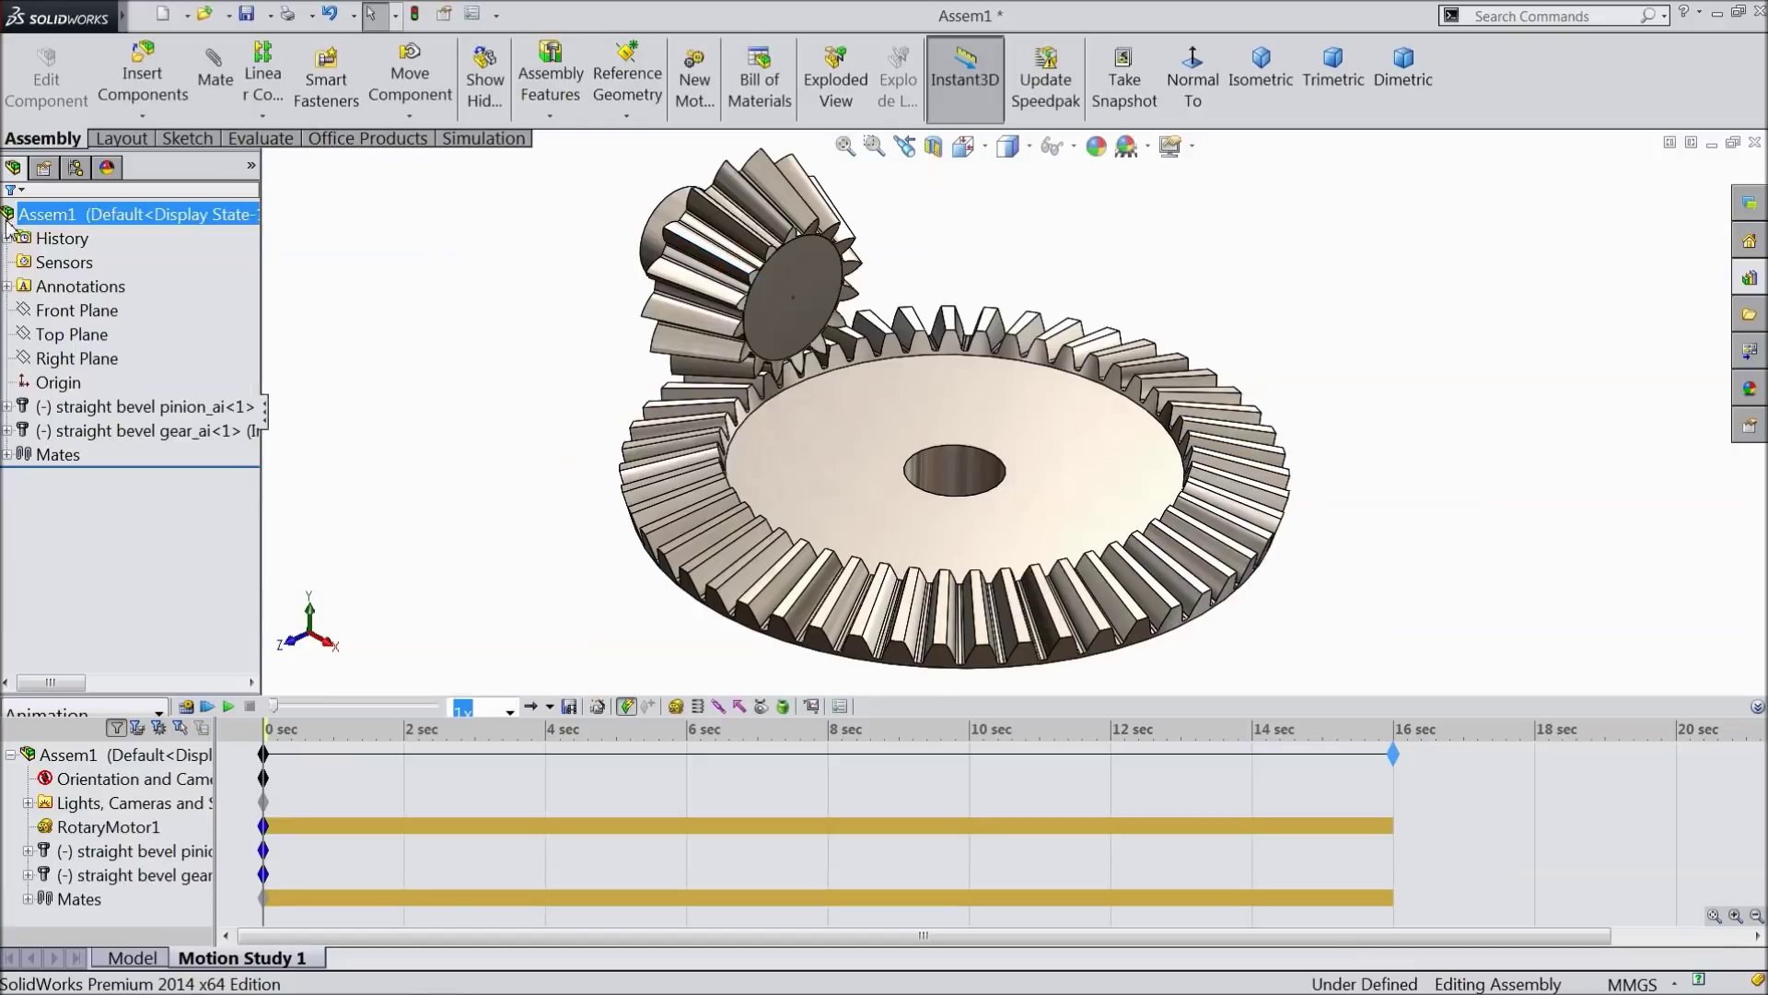
Step: Calculate Motion Study 1 and play back the 16-second gear animation
left_click(186, 709)
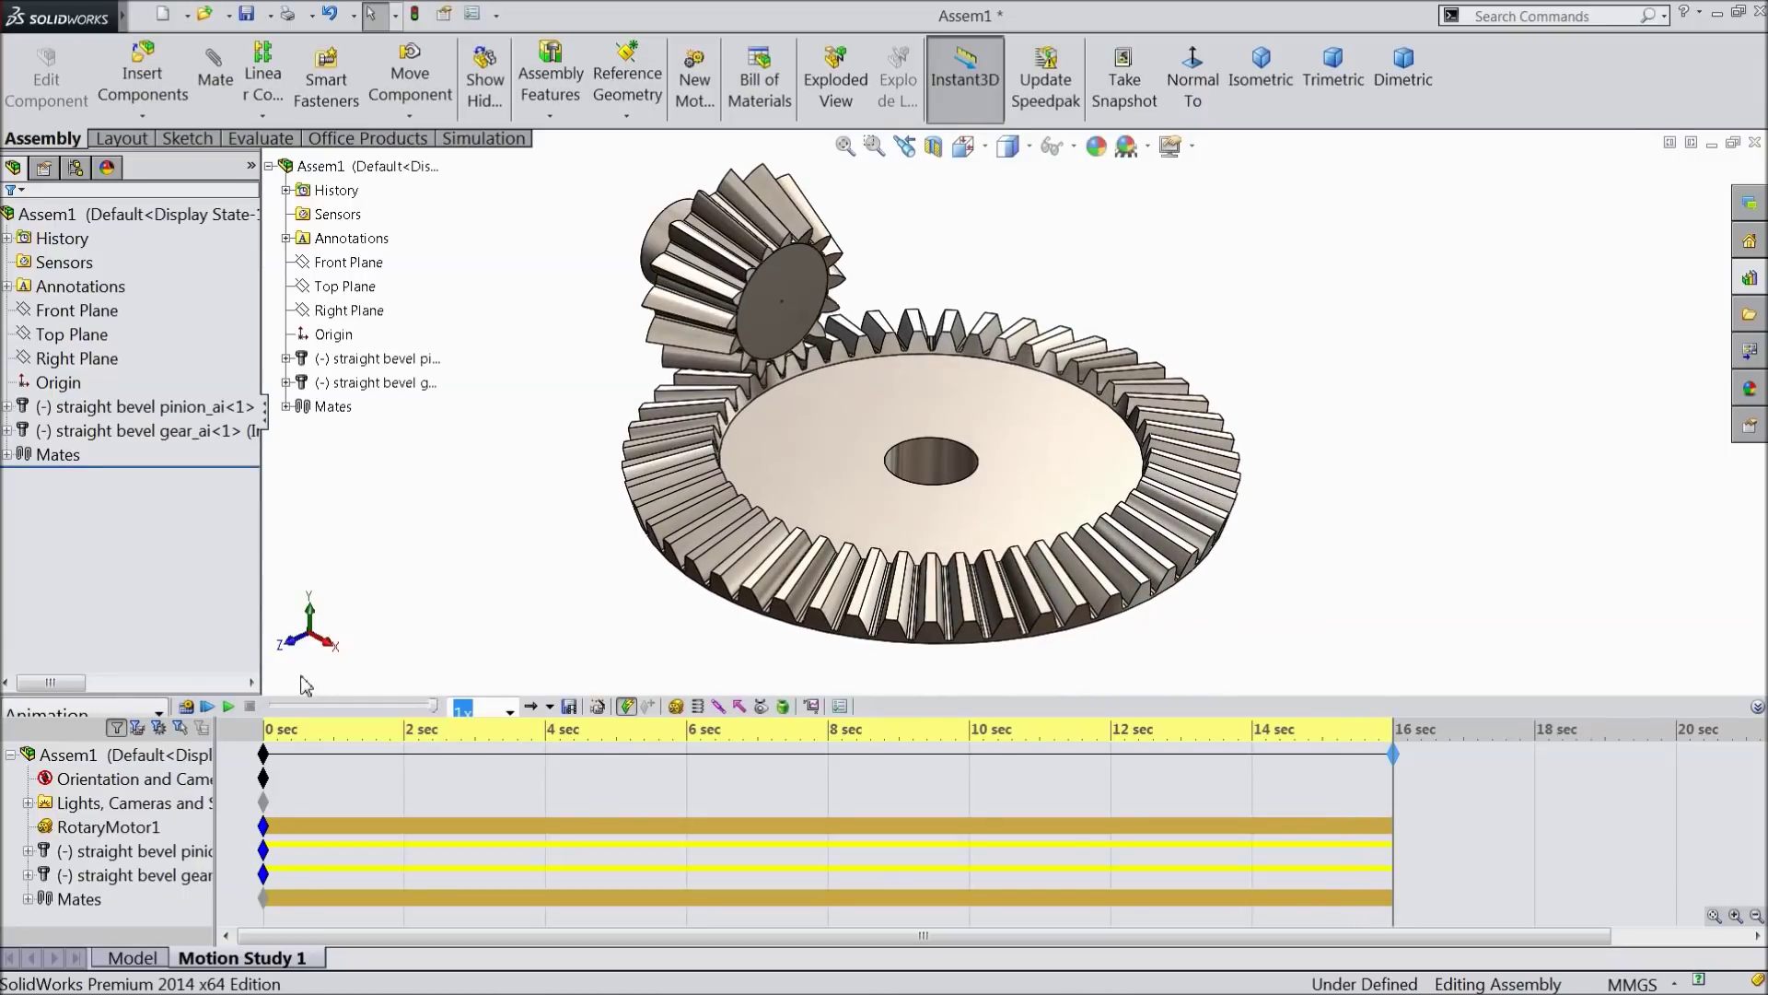
left_click(228, 706)
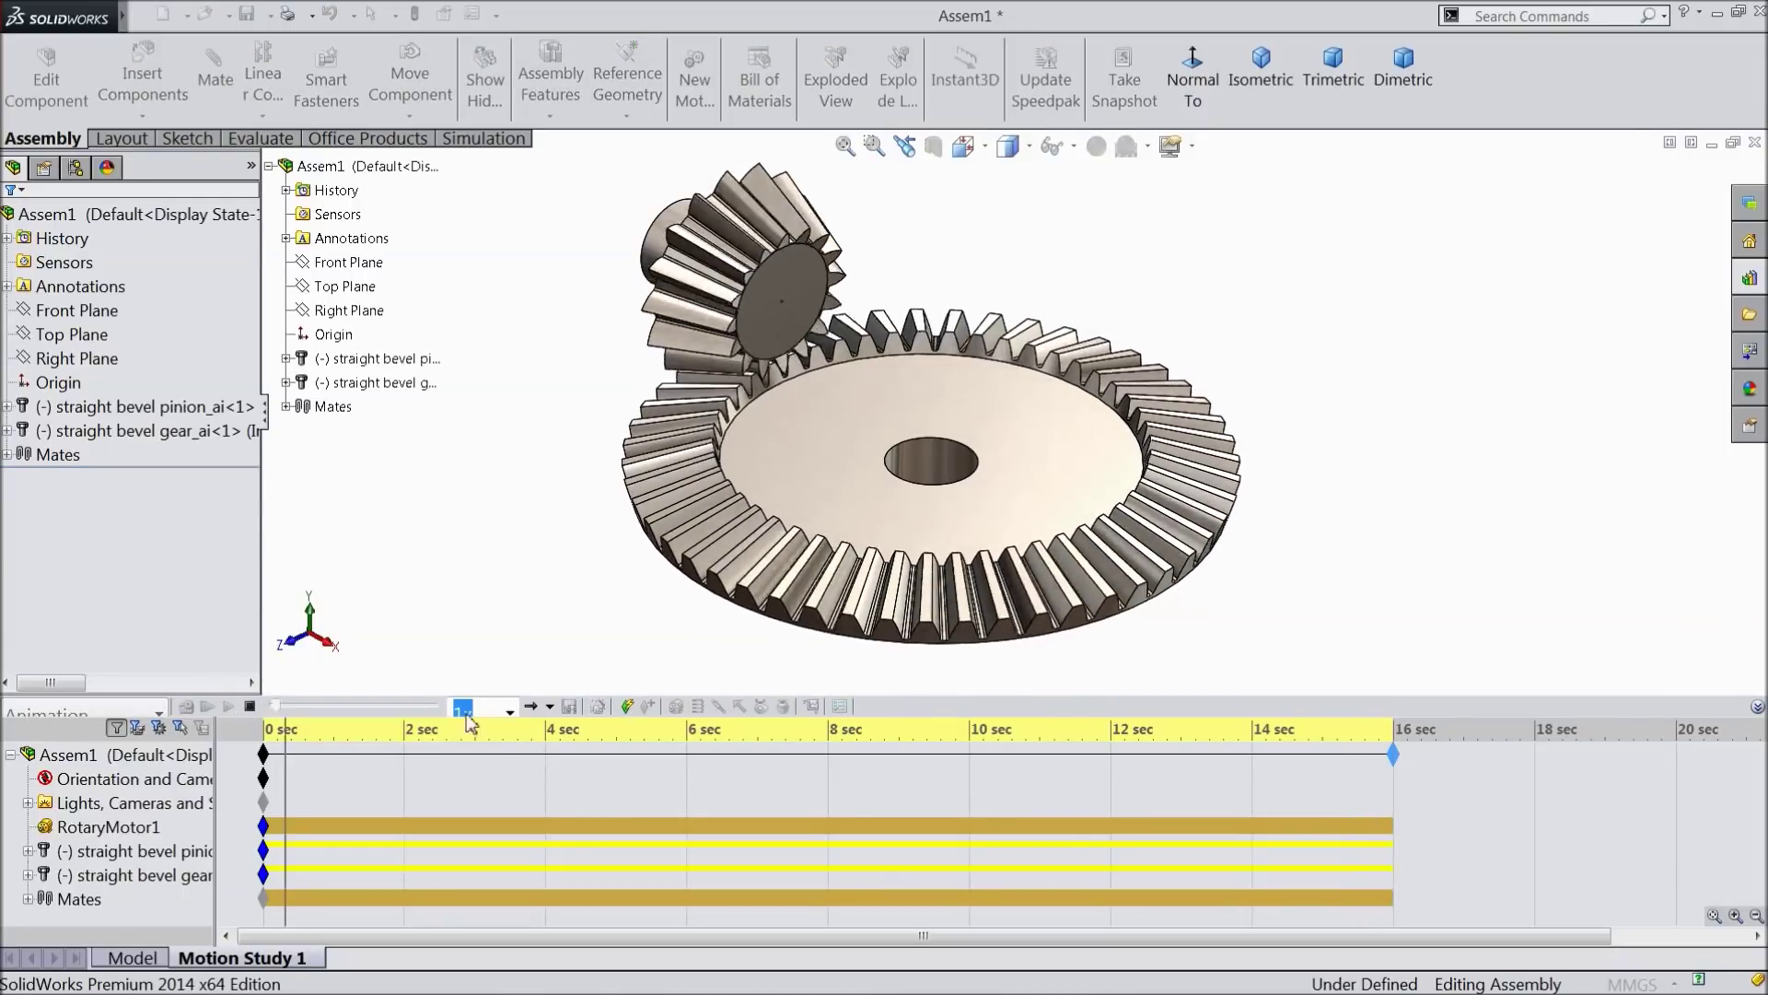
Step: Collapse the MotionManager timeline so the meshed bevel pinion and gear fill the view
left_click(1757, 706)
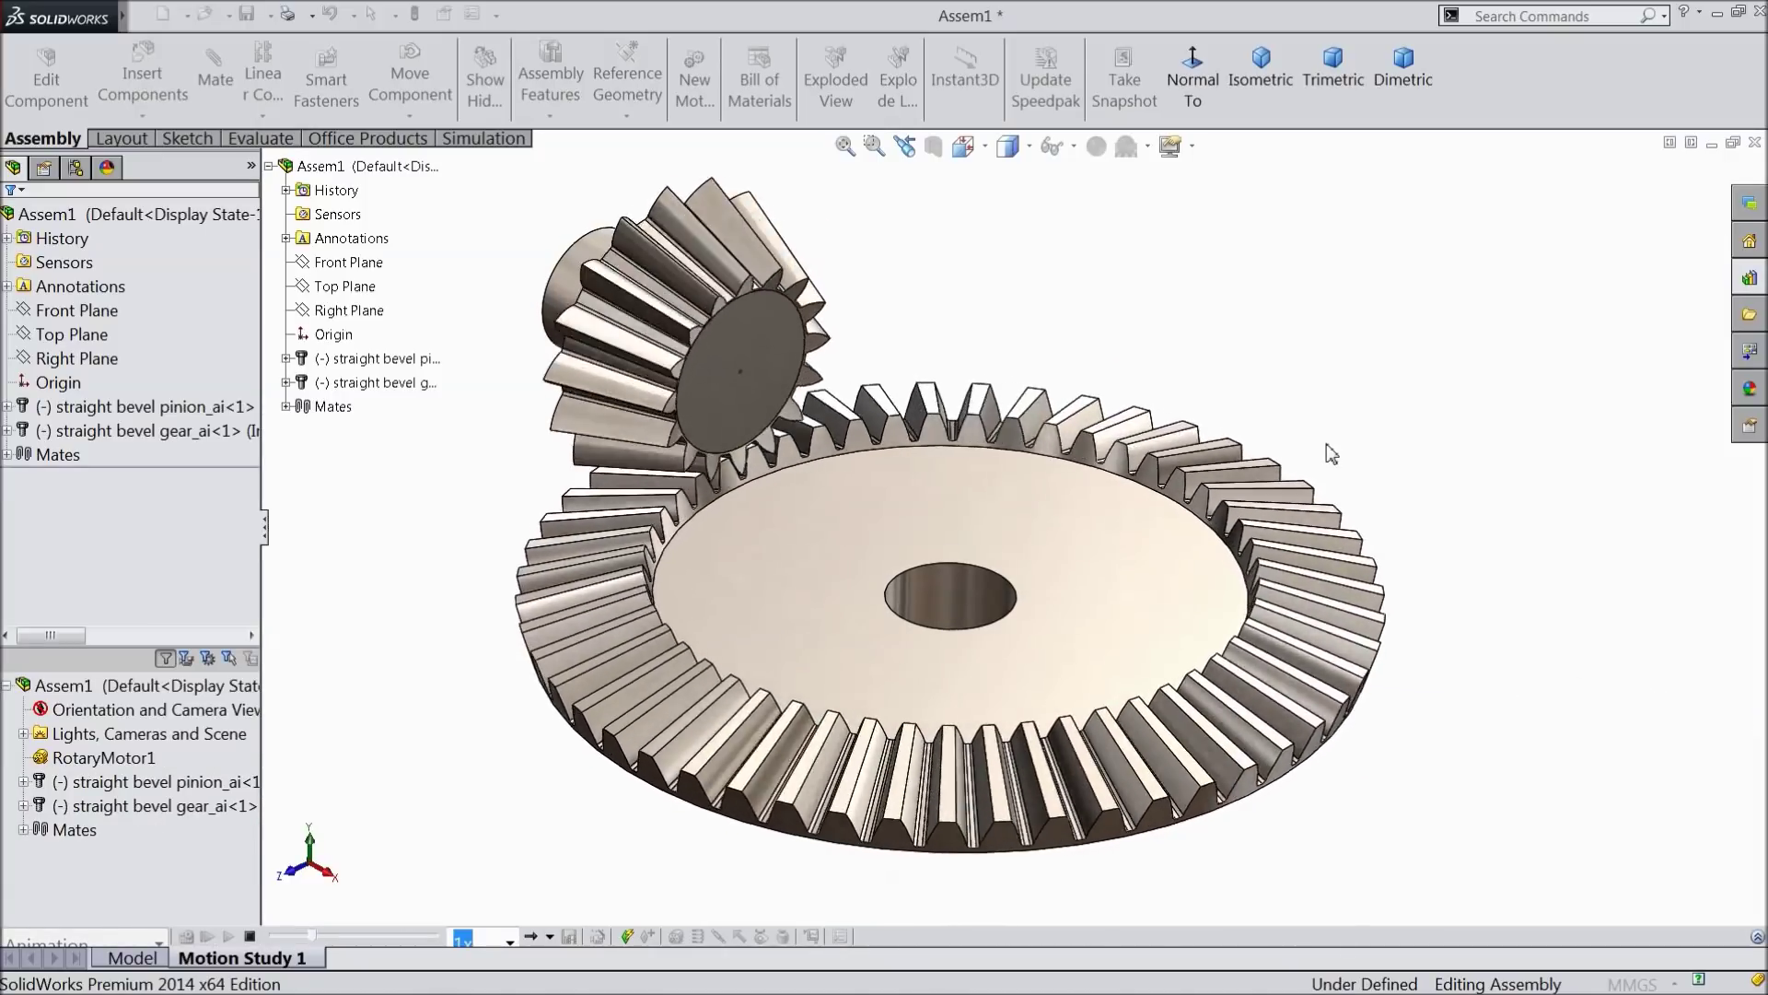